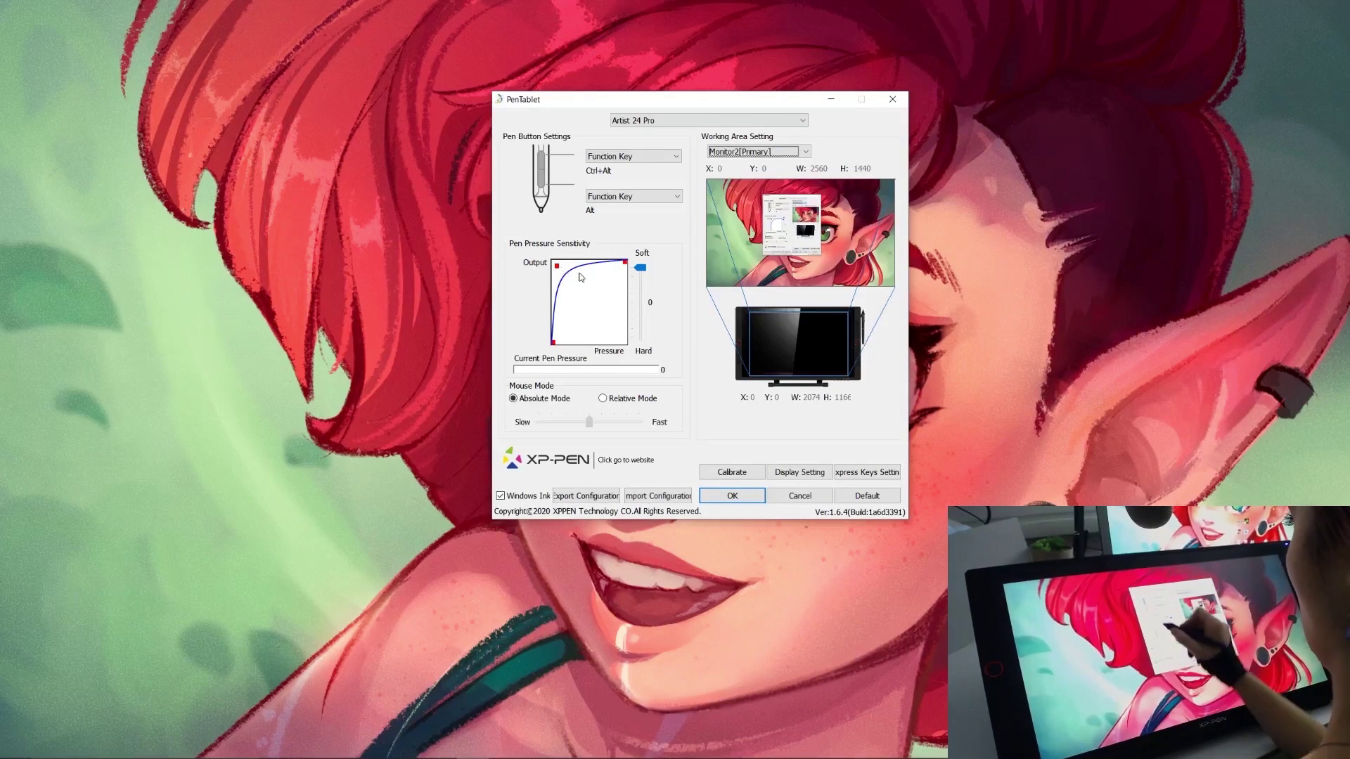
click(580, 277)
mouse_move(641, 268)
mouse_down()
mouse_move(643, 296)
mouse_move(640, 268)
mouse_up()
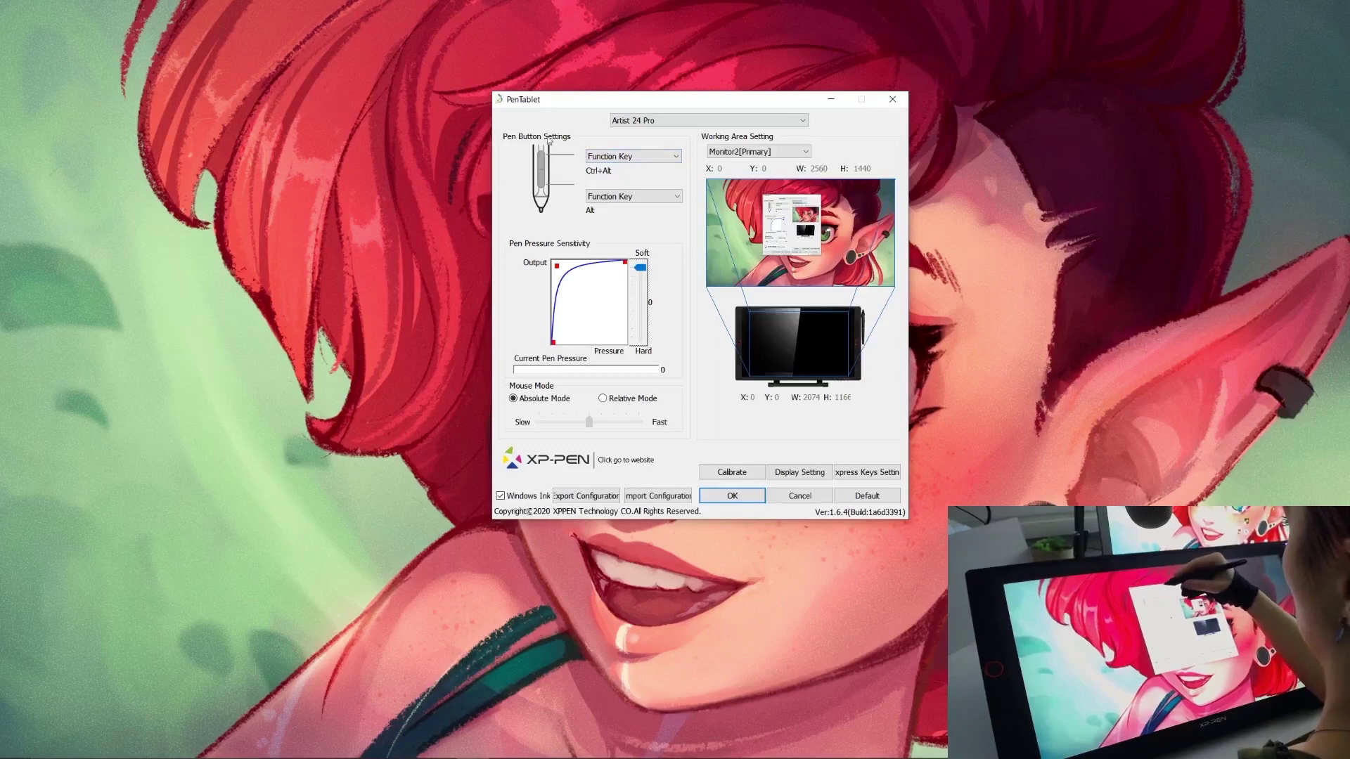
Assign a Function Key to the pen's upper button with the shortcut Ctrl+Alt
click(670, 157)
click(630, 216)
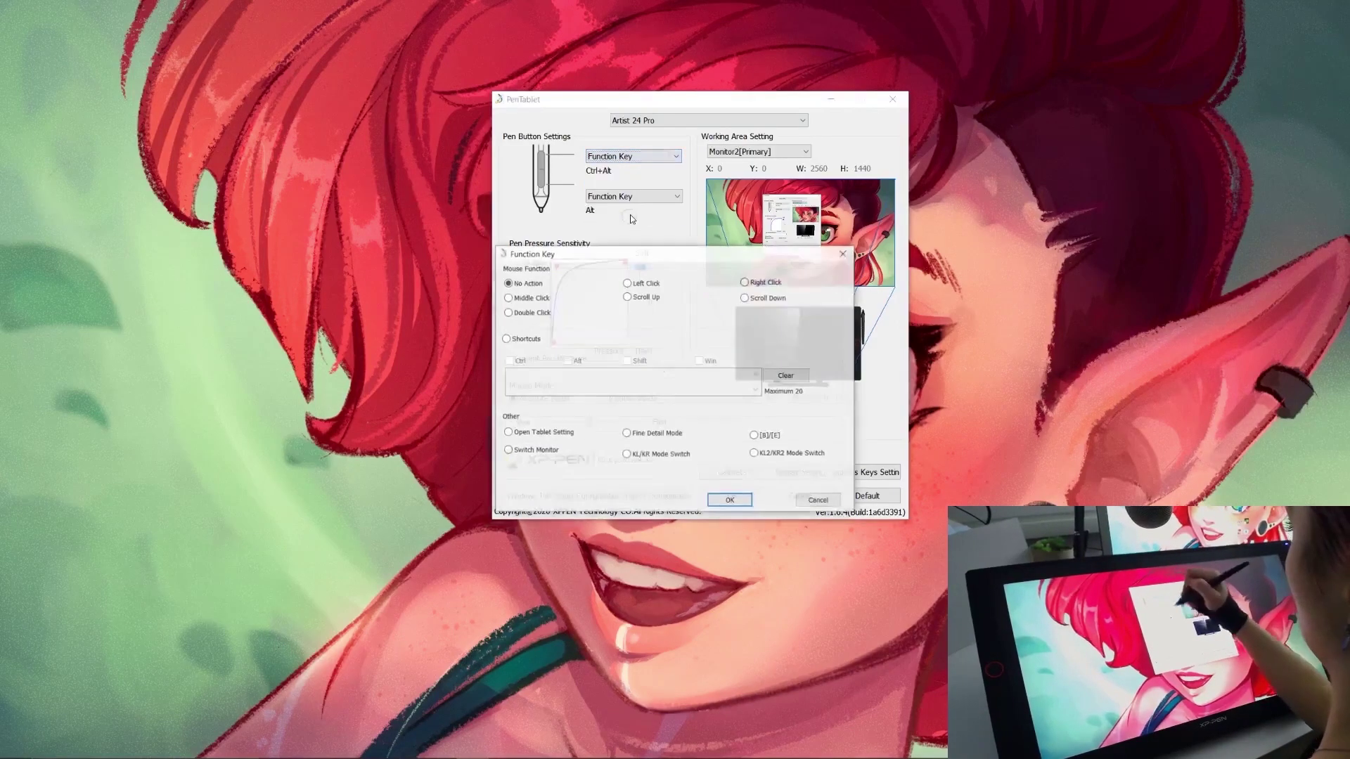
drag(767, 257, 963, 116)
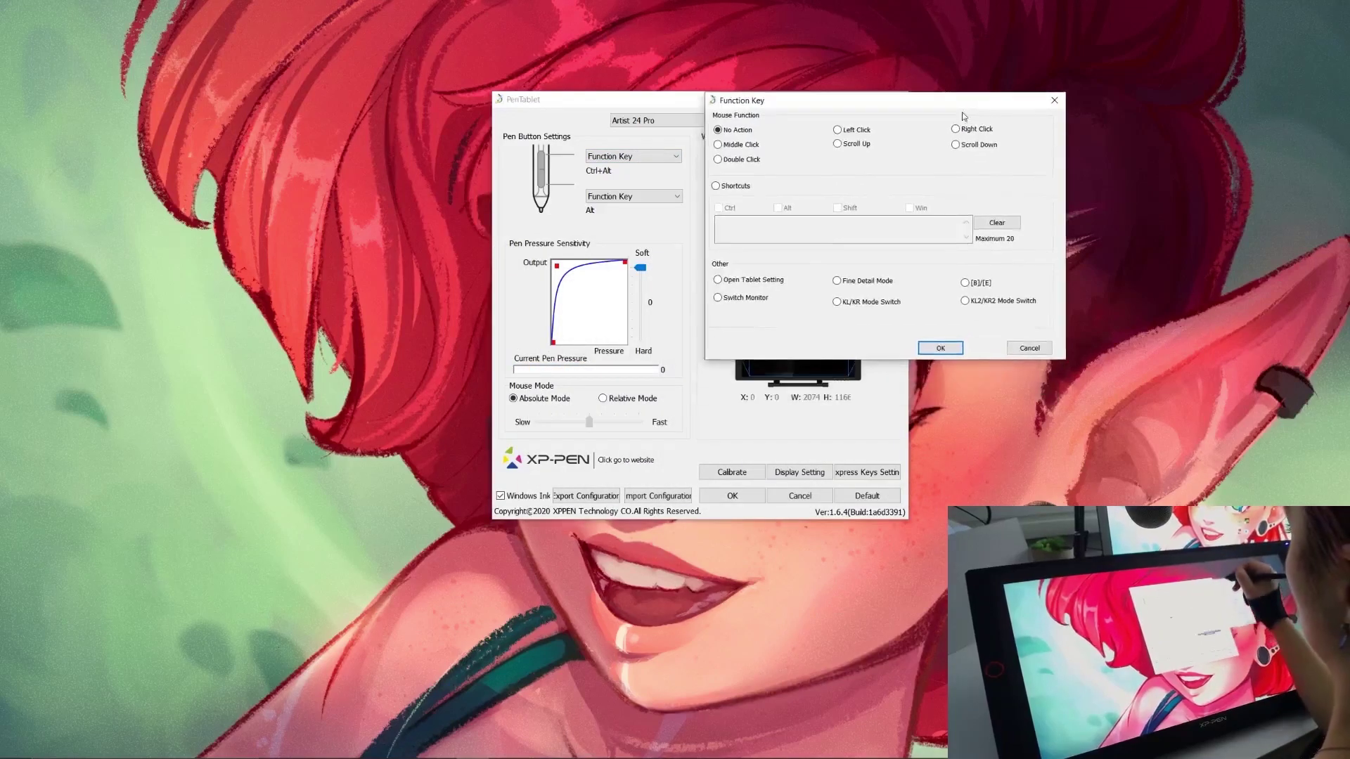
click(716, 187)
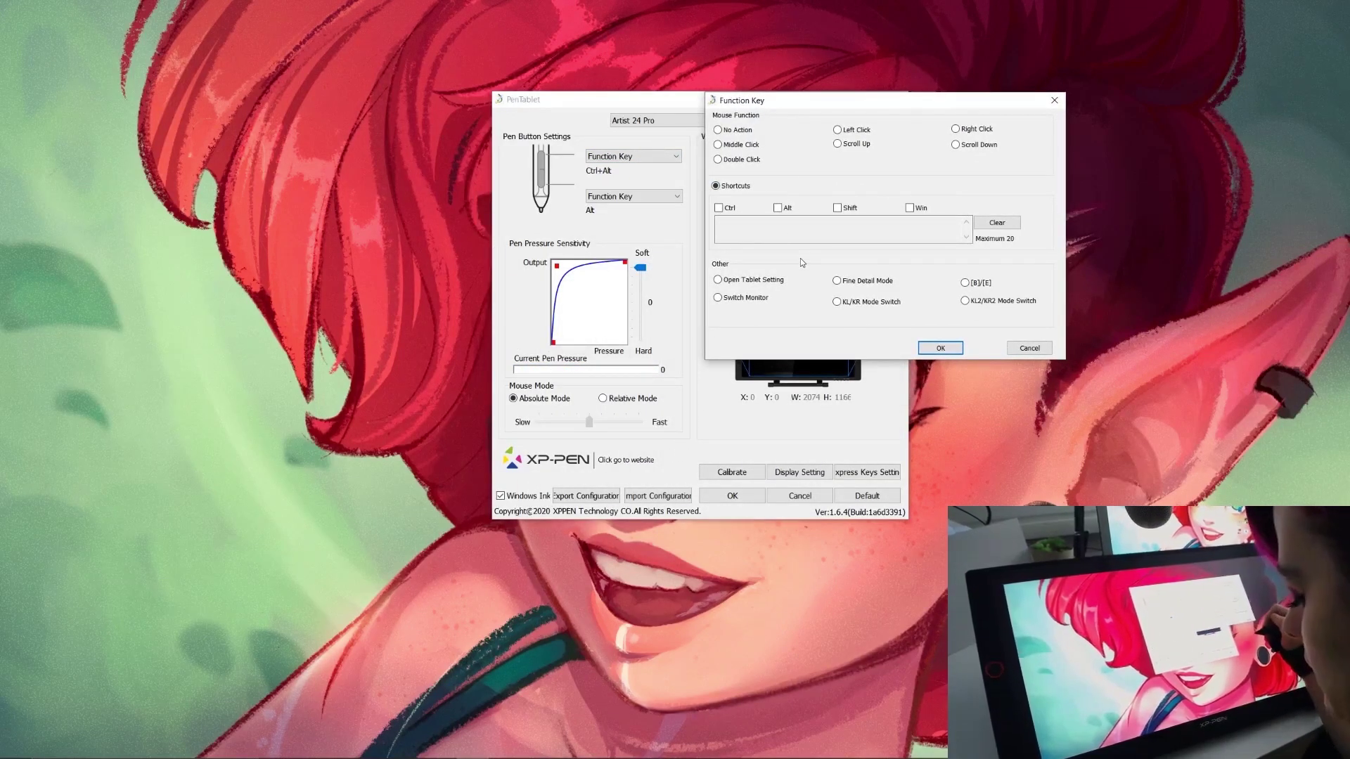
click(731, 207)
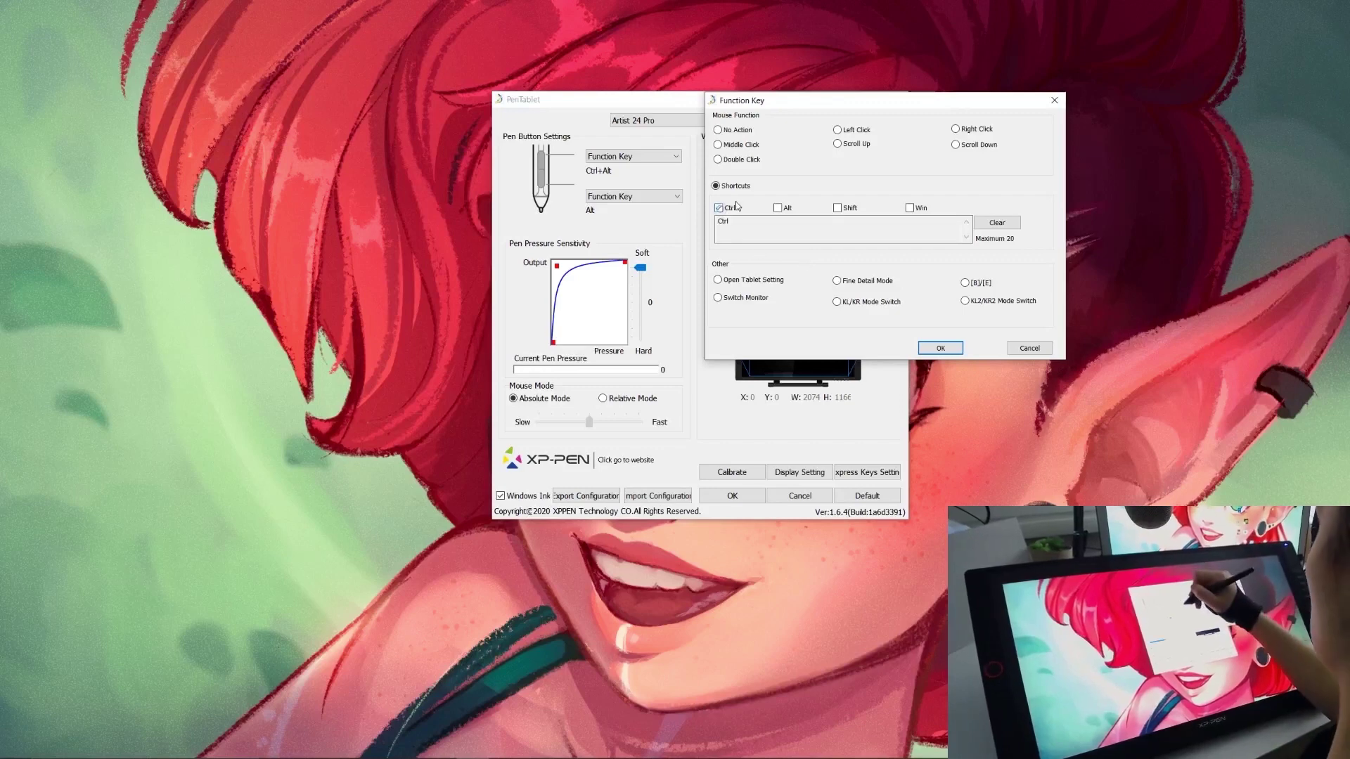
click(778, 208)
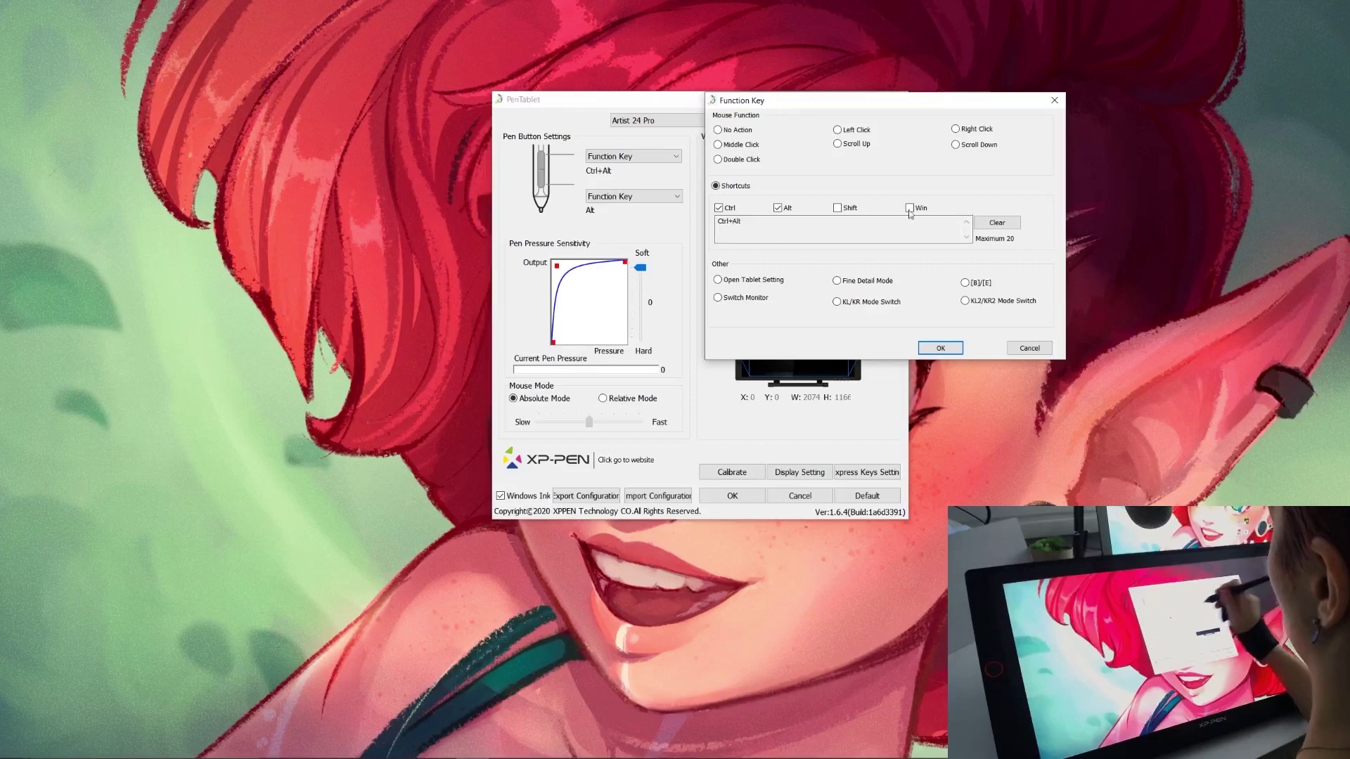
click(953, 350)
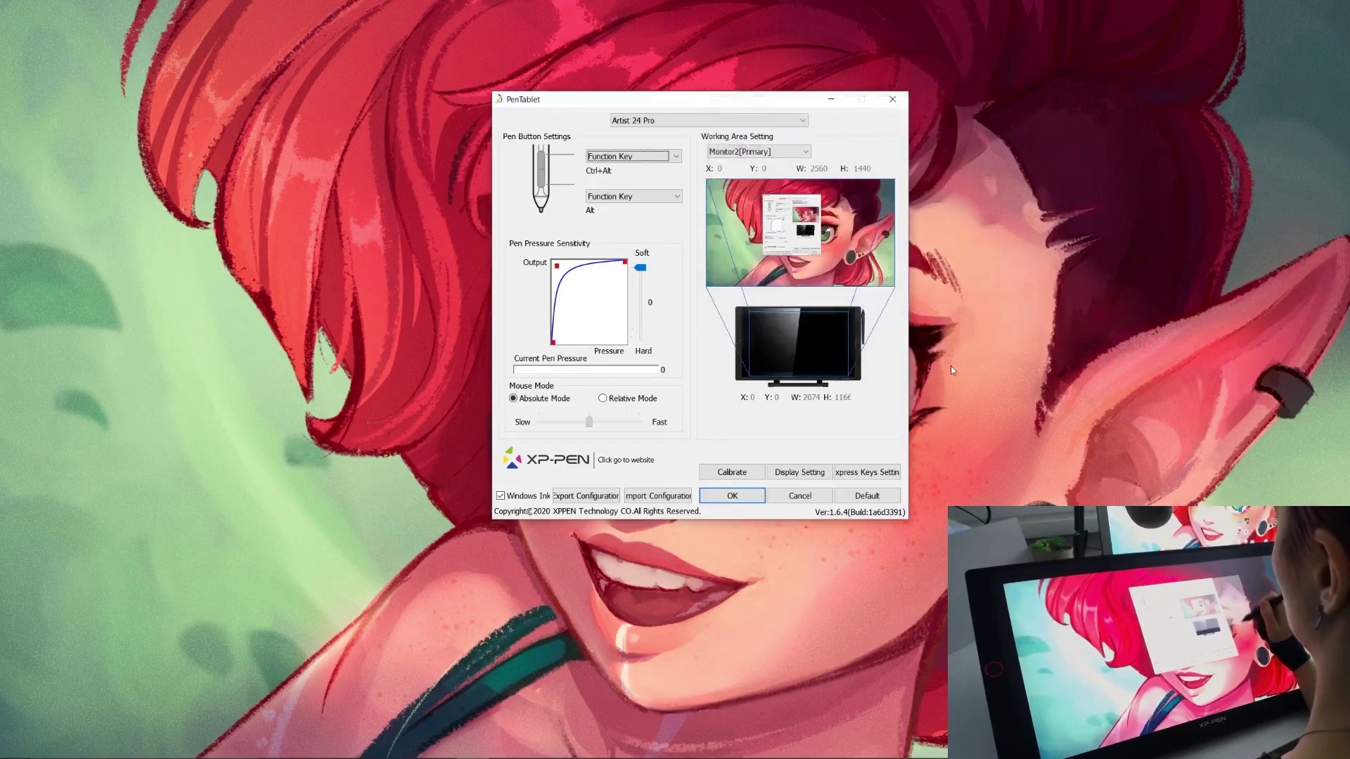
Assign a Function Key to the pen's lower button with the shortcut Alt
click(675, 198)
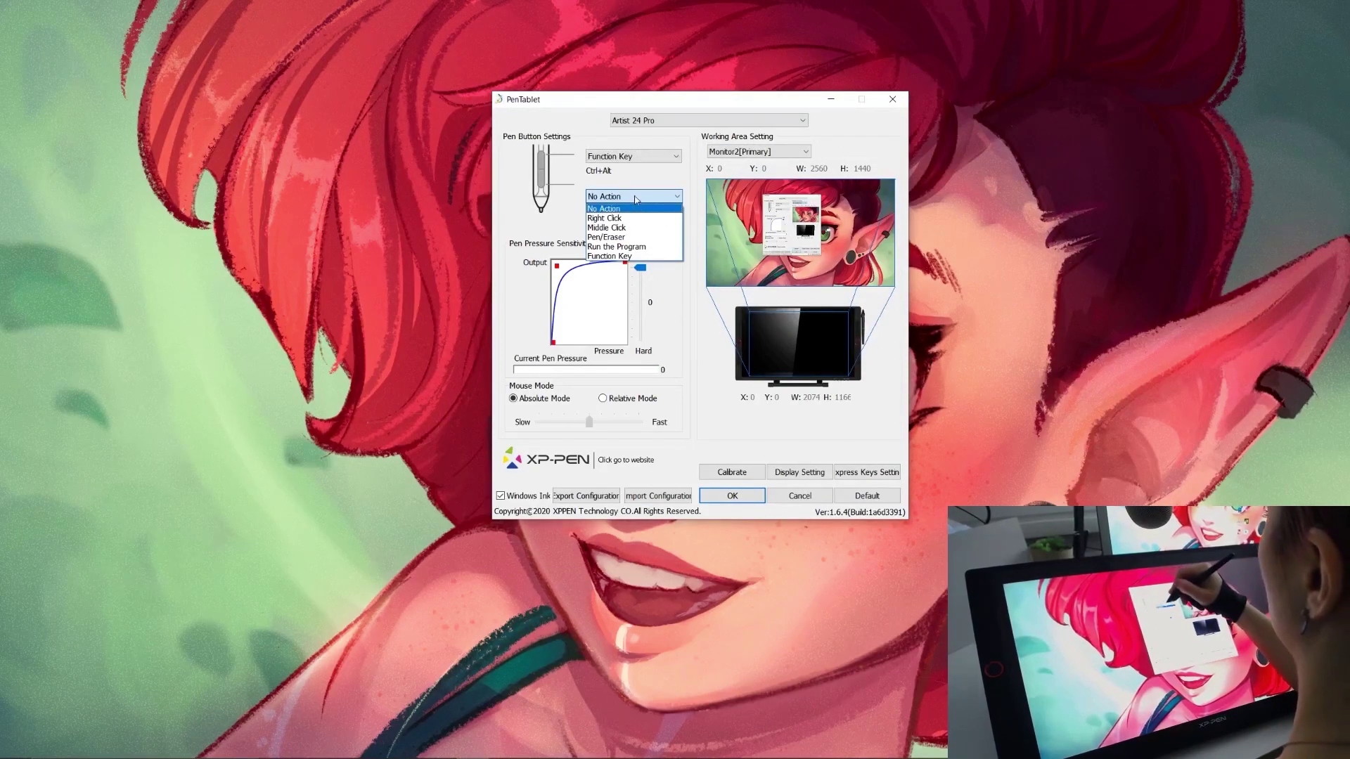
click(639, 256)
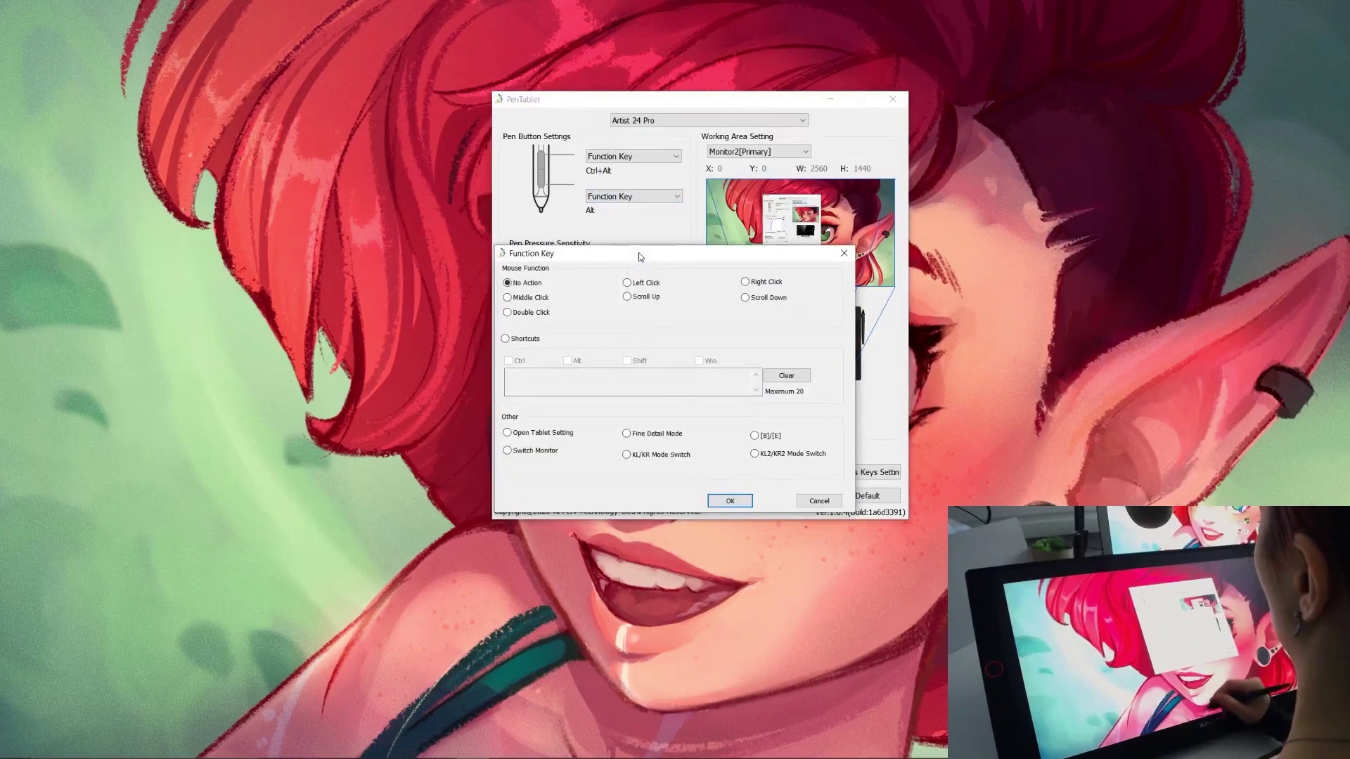
drag(764, 247, 966, 235)
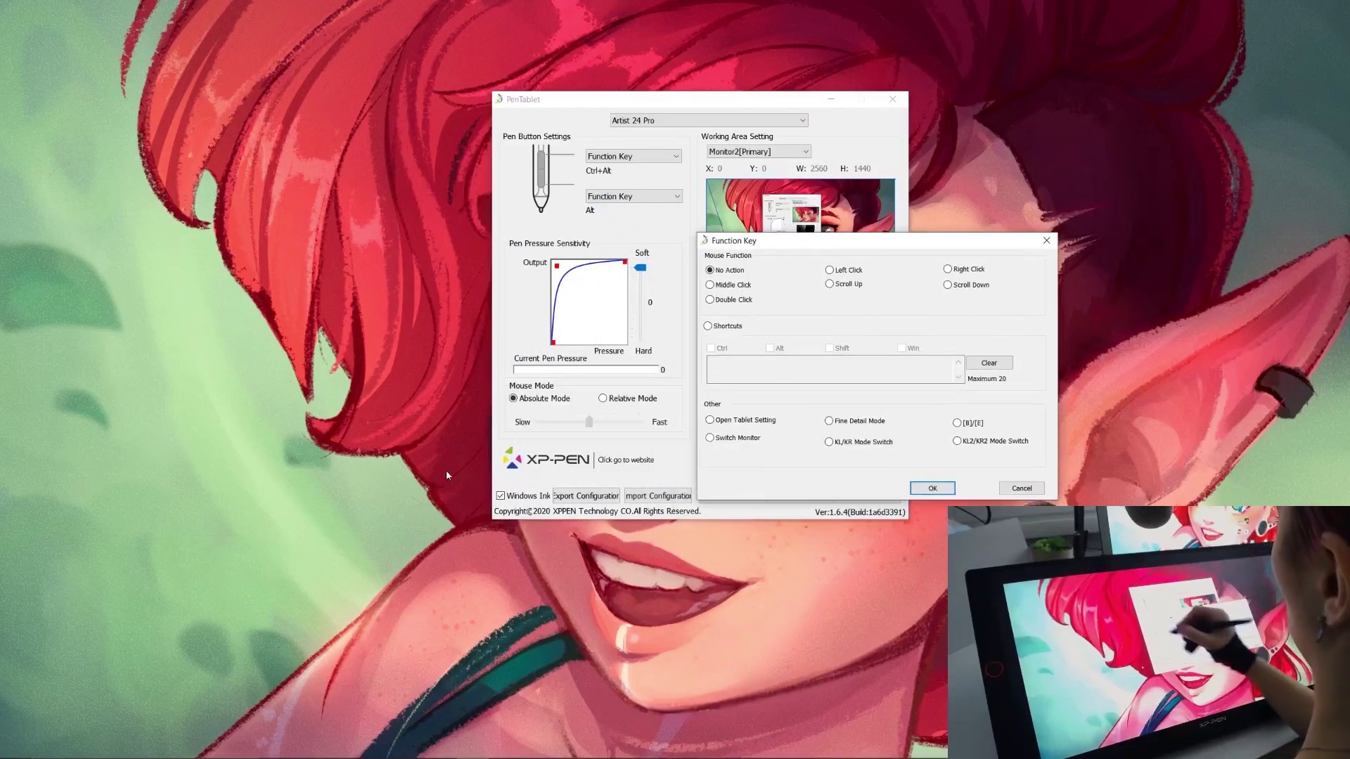
click(713, 326)
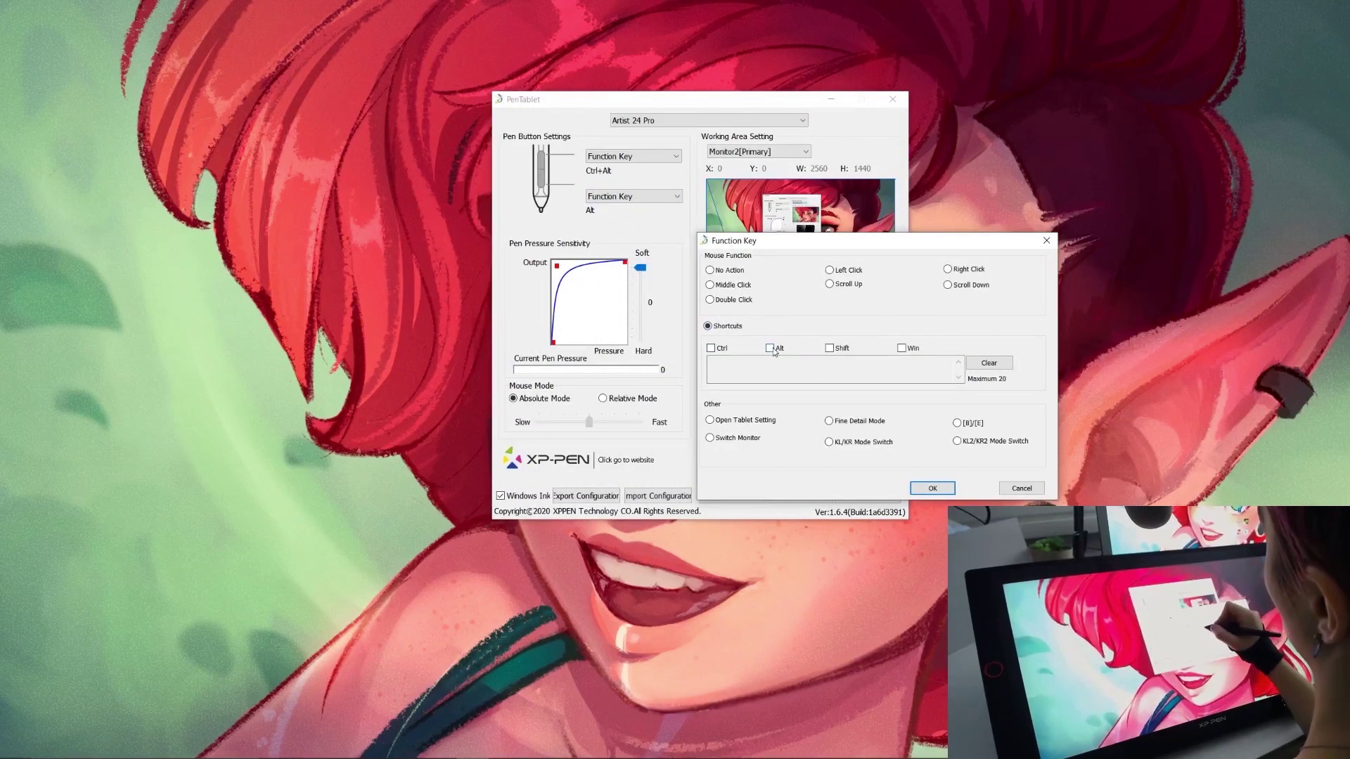
key(Return)
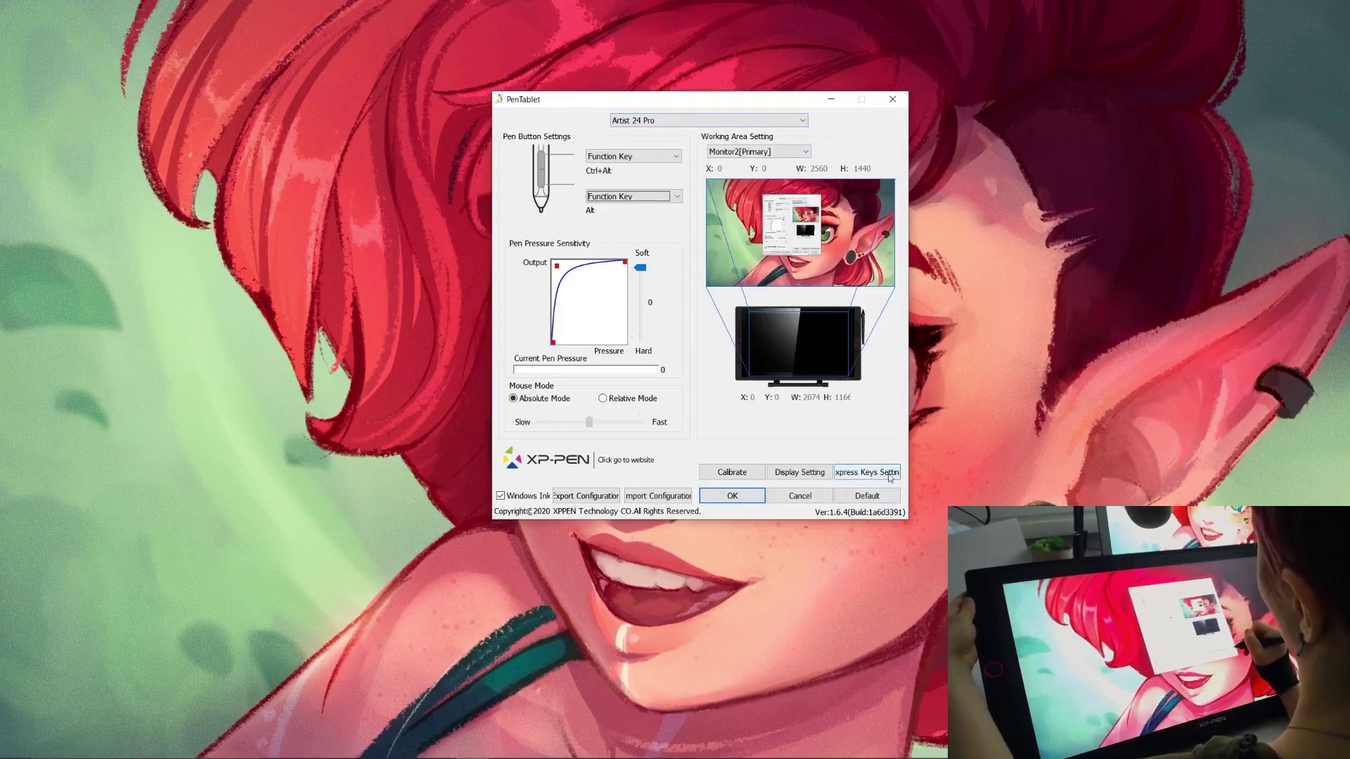
Review the express key assignments for the Other and CLIPStudioPaint profiles and the list of programs available to add
click(854, 481)
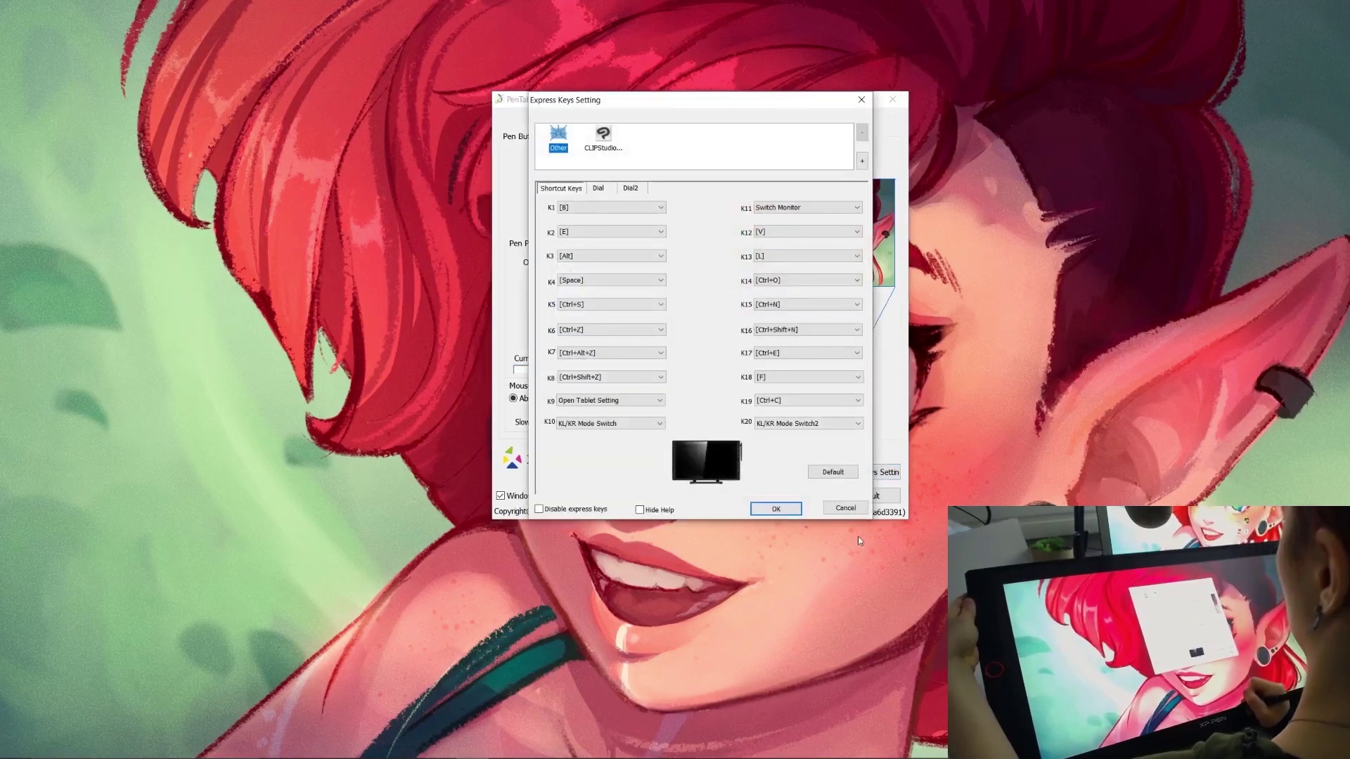
click(604, 138)
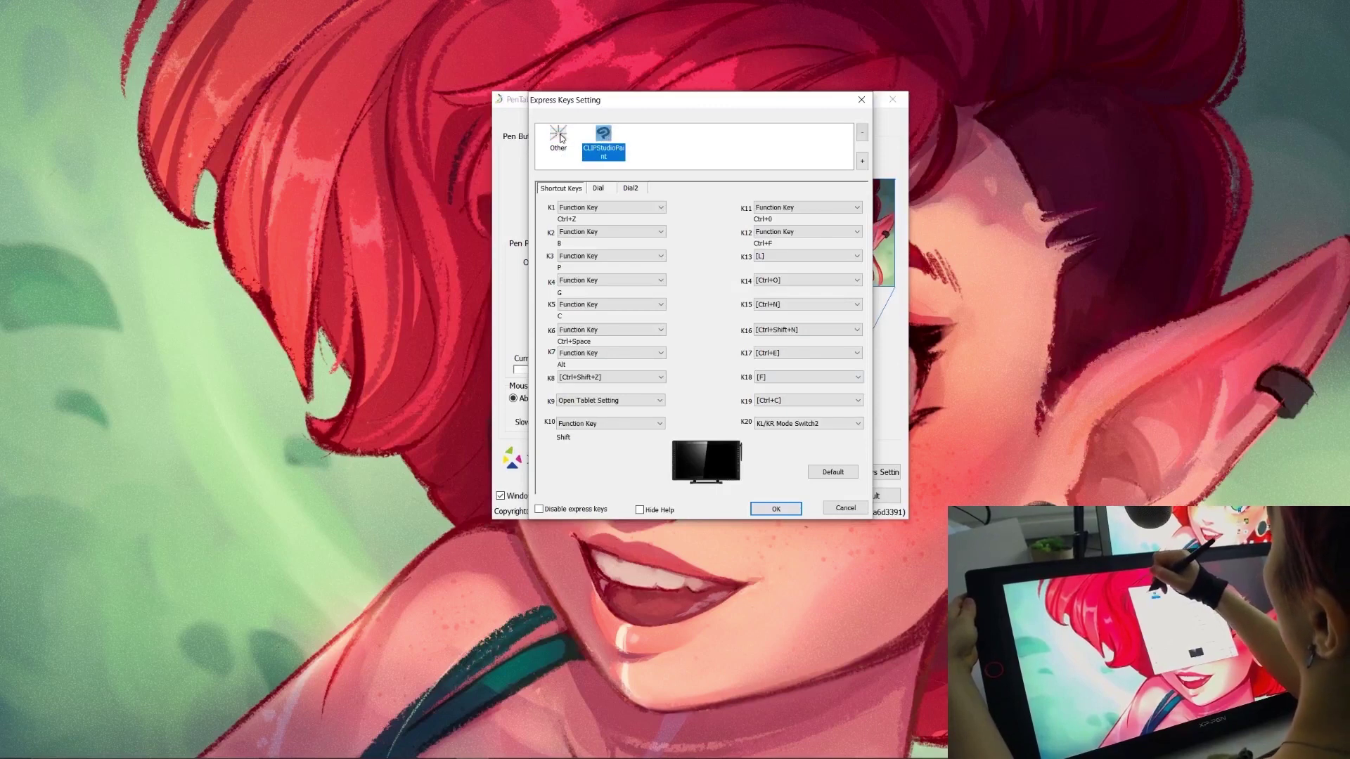
click(559, 138)
click(606, 140)
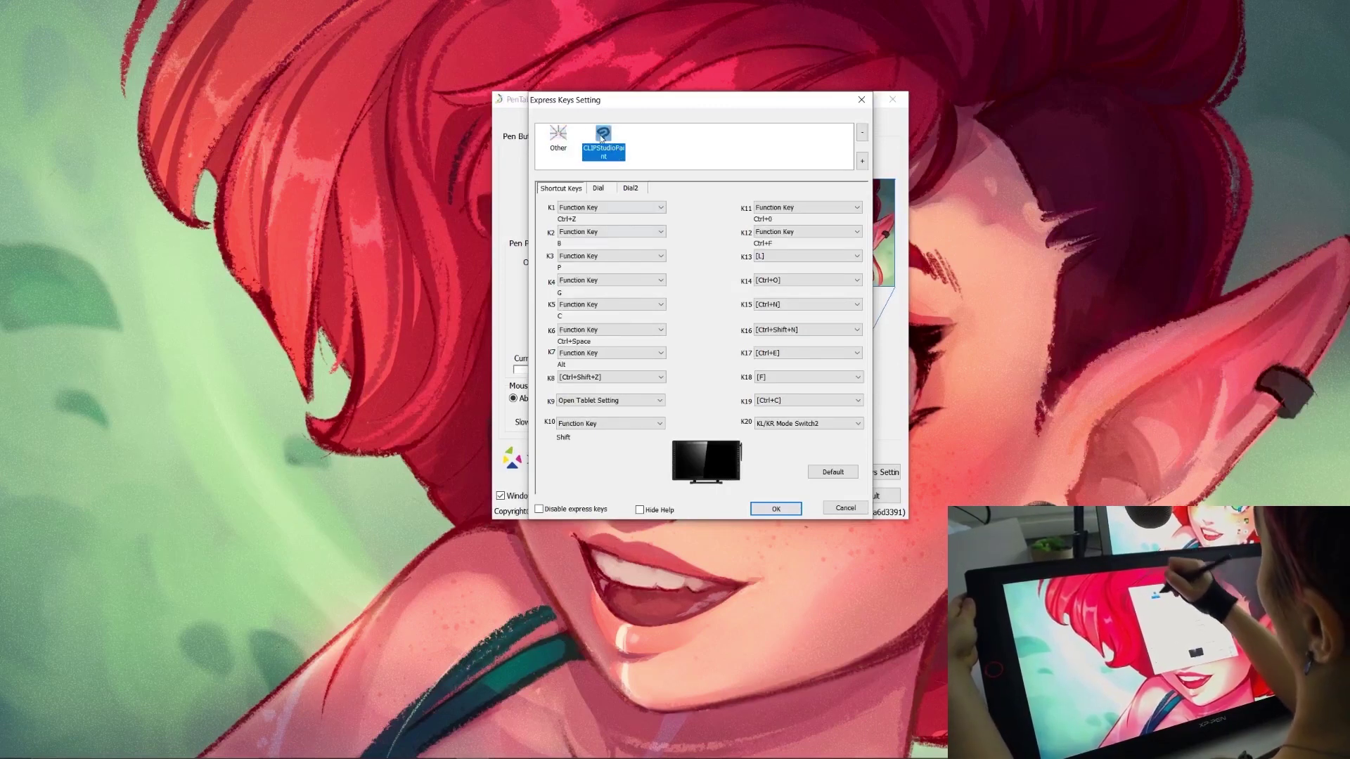
click(862, 161)
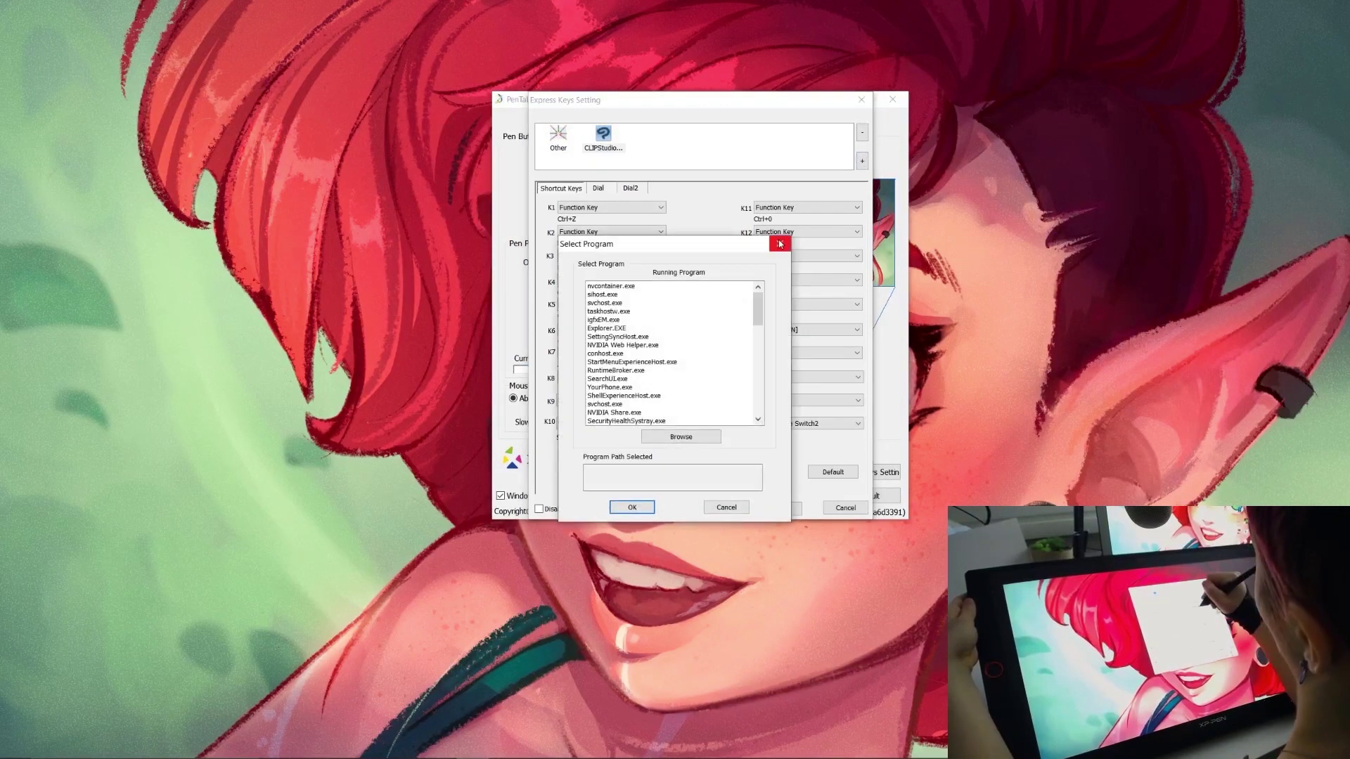
click(782, 240)
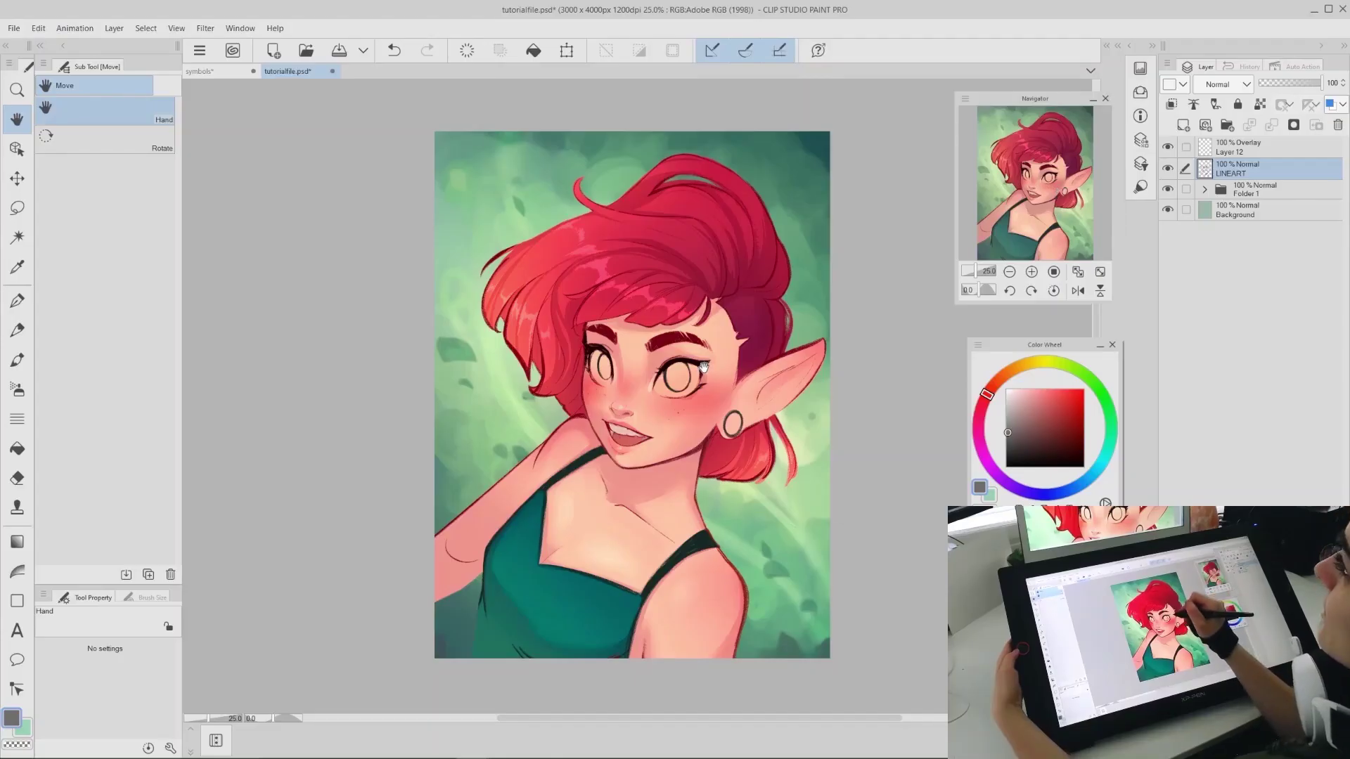
Examine the portrait's face up close and check what Layer 3 in Folder 1 contains by hiding and reshowing it
key(ctrl+equal)
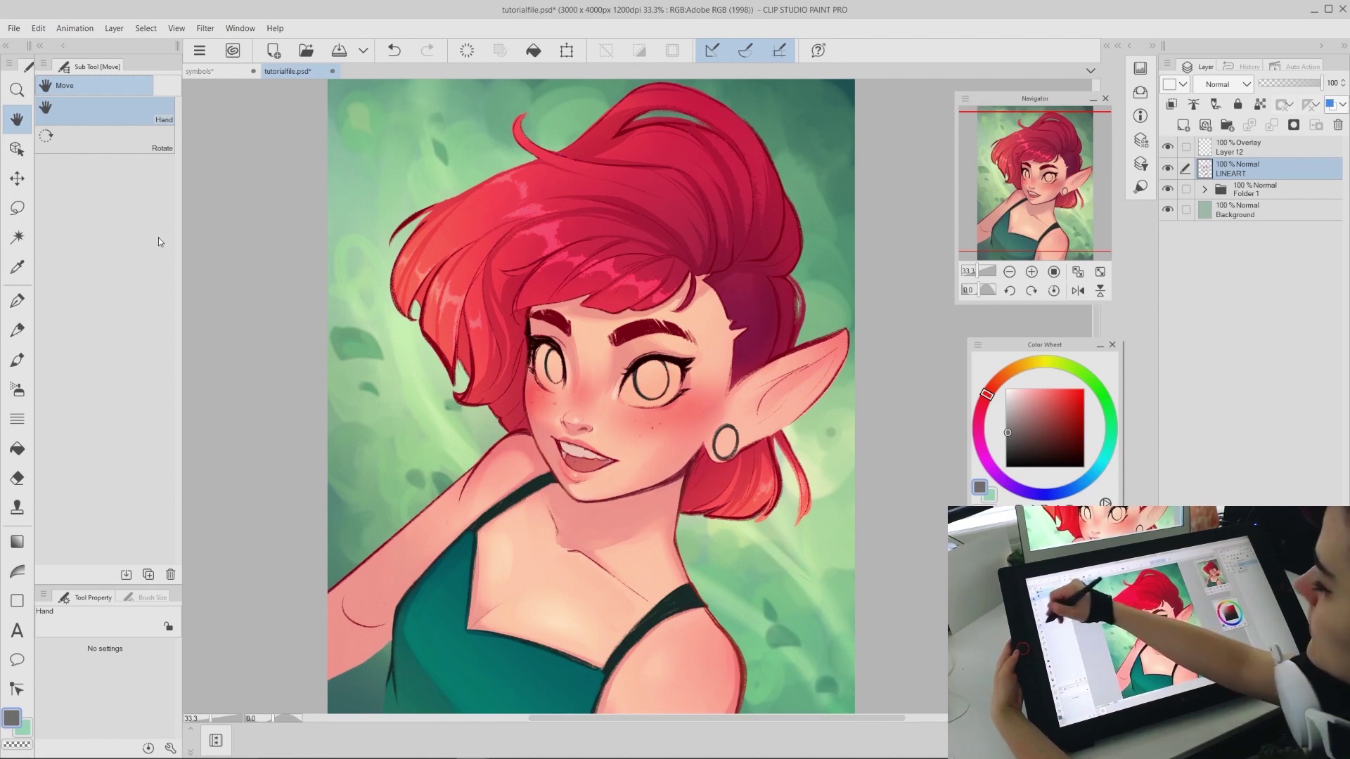
drag(1044, 206, 1041, 186)
key(ctrl+equal)
key(ctrl+equal)
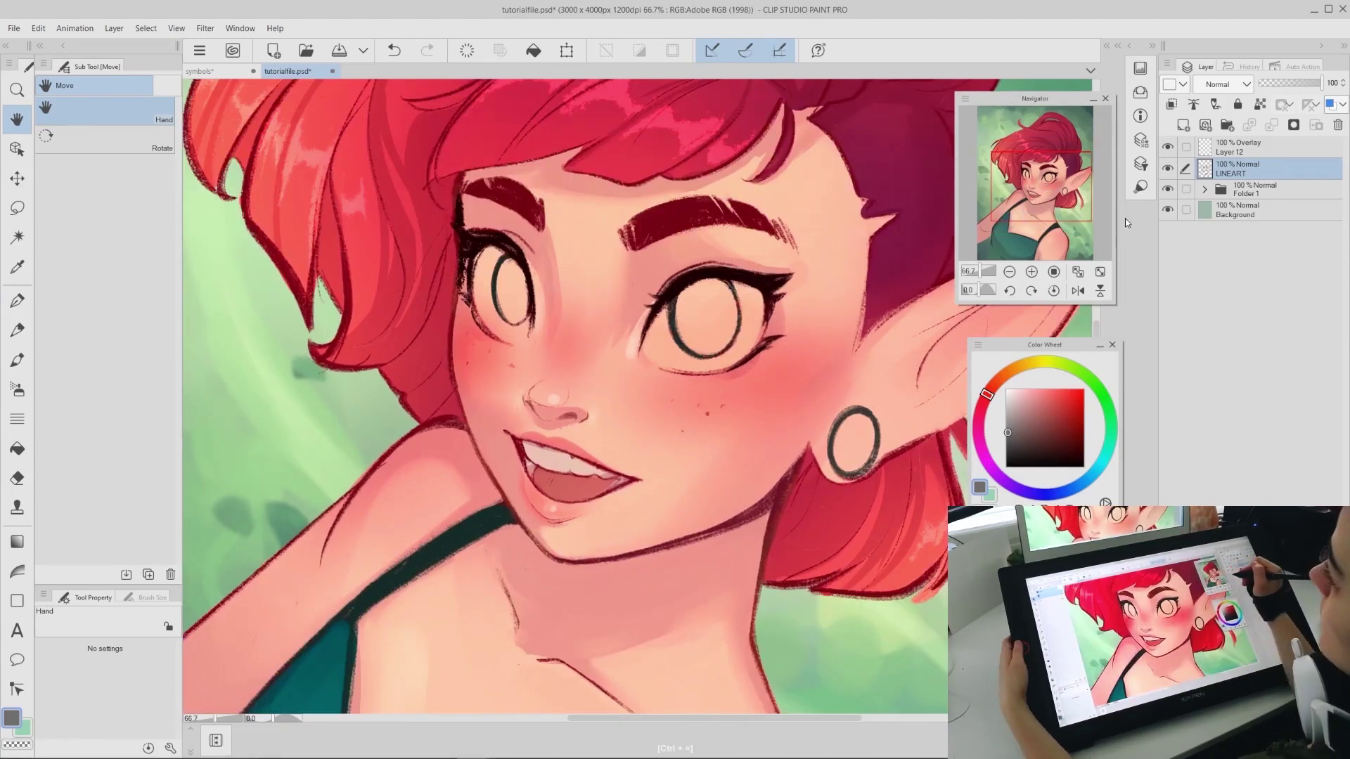
click(1206, 190)
click(1214, 259)
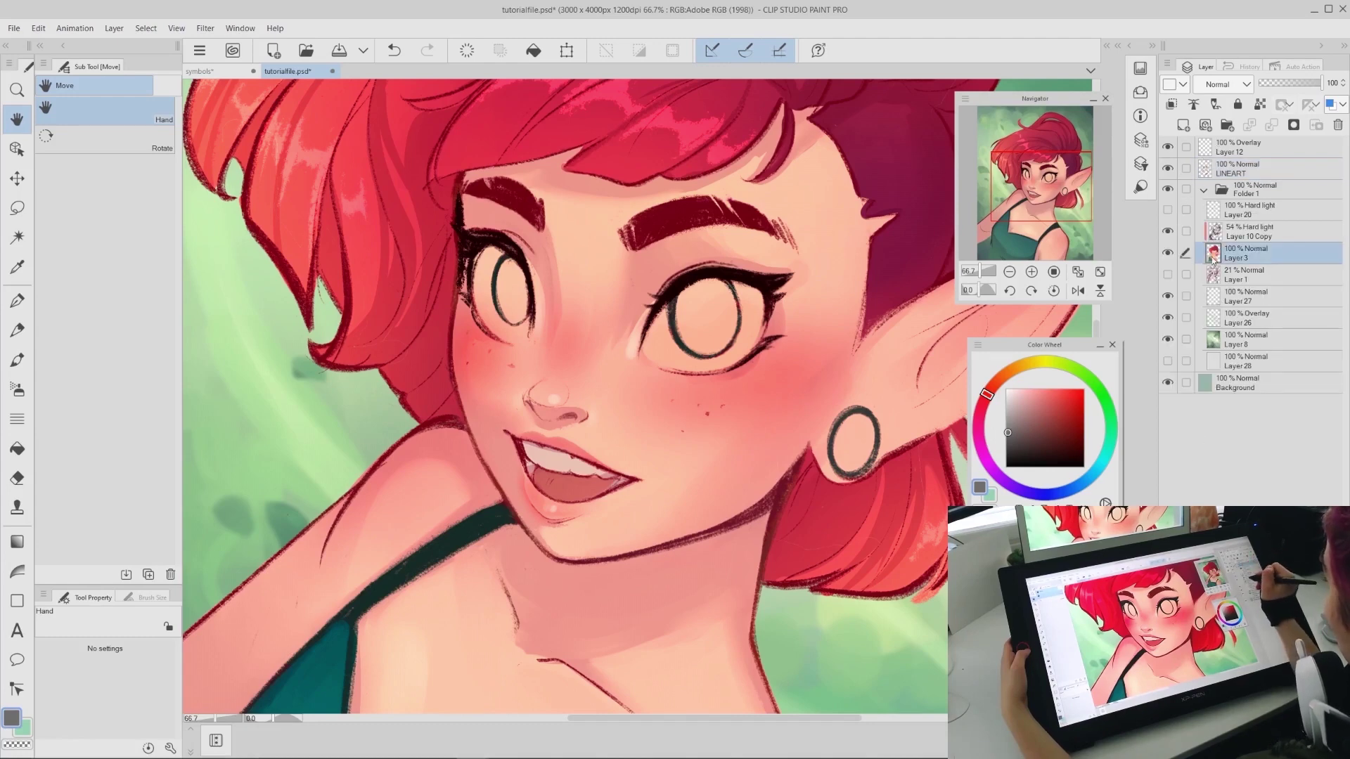
click(1168, 254)
click(1168, 254)
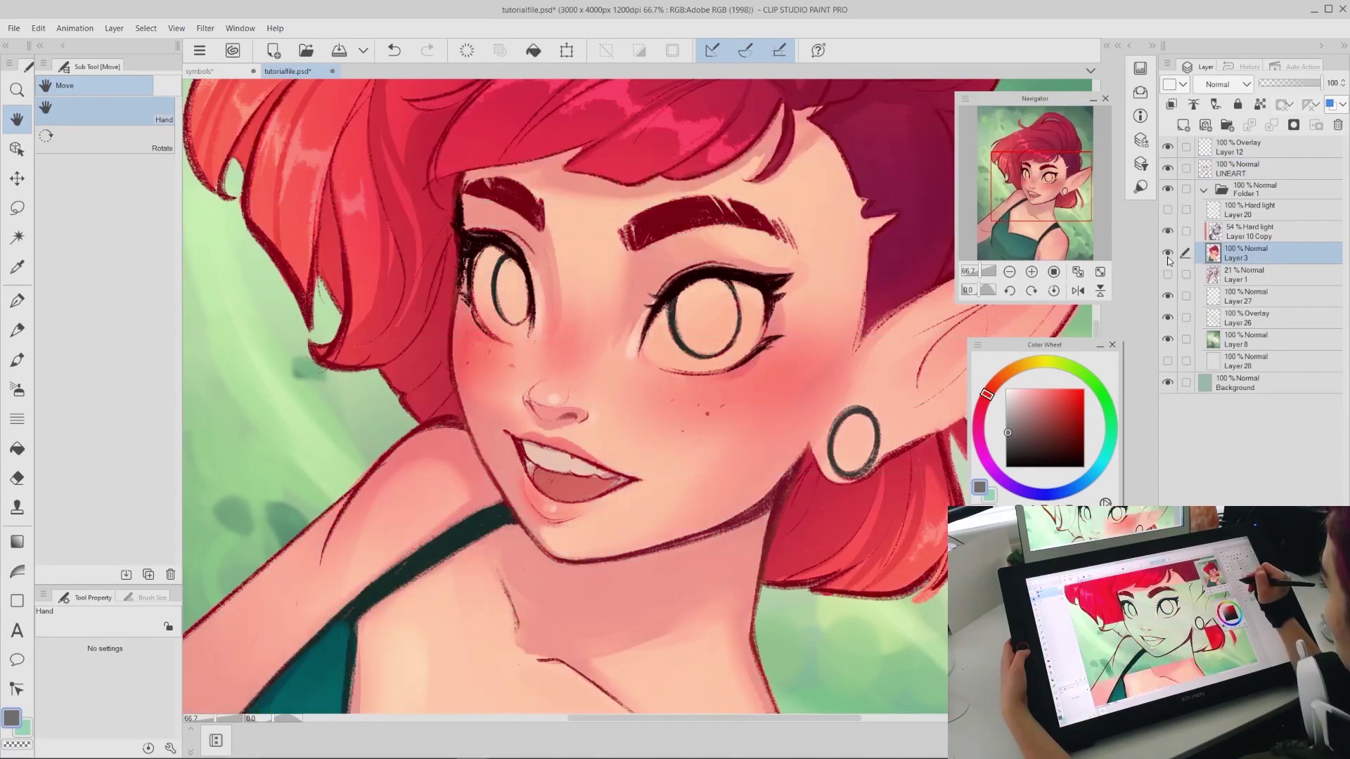
click(1204, 190)
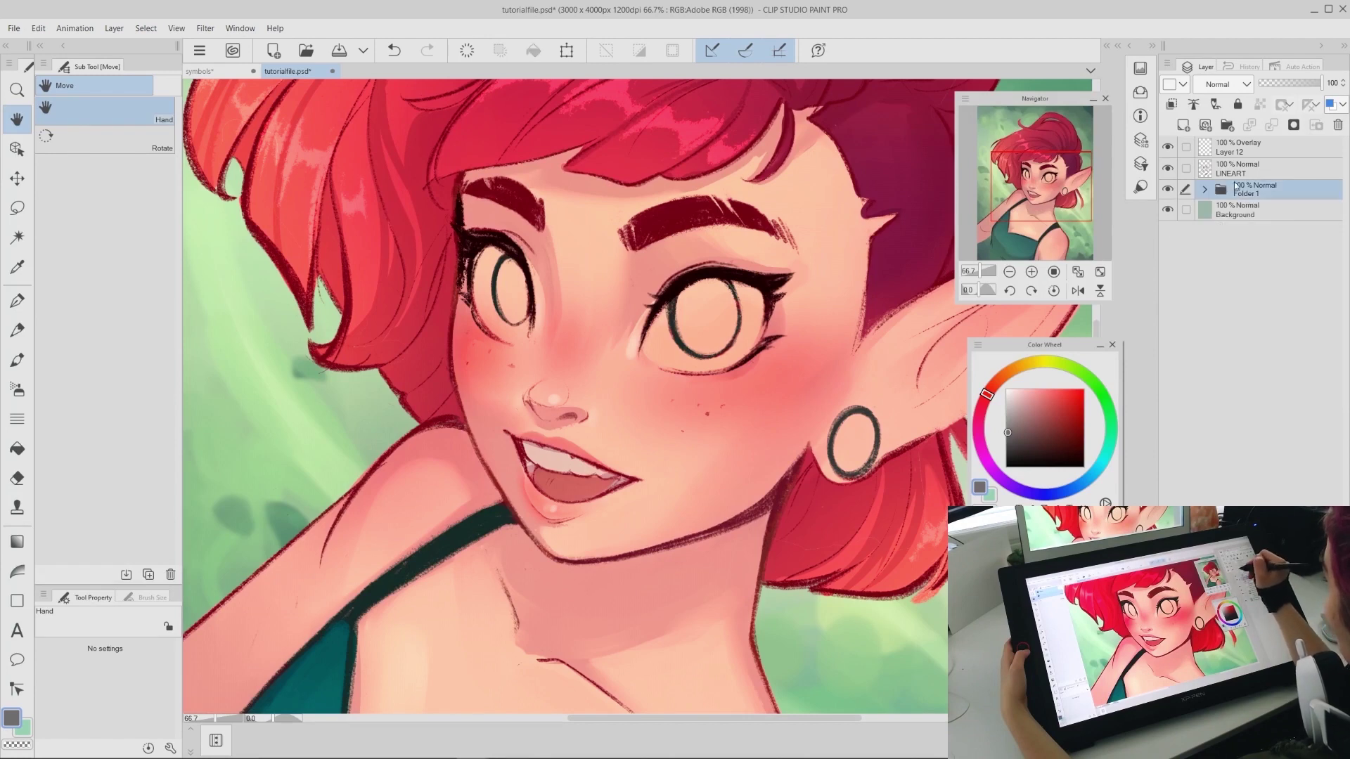
Check the LINEART layer by hiding and reshowing it, and reselect Folder 1 with the layer names left unchanged
click(1168, 168)
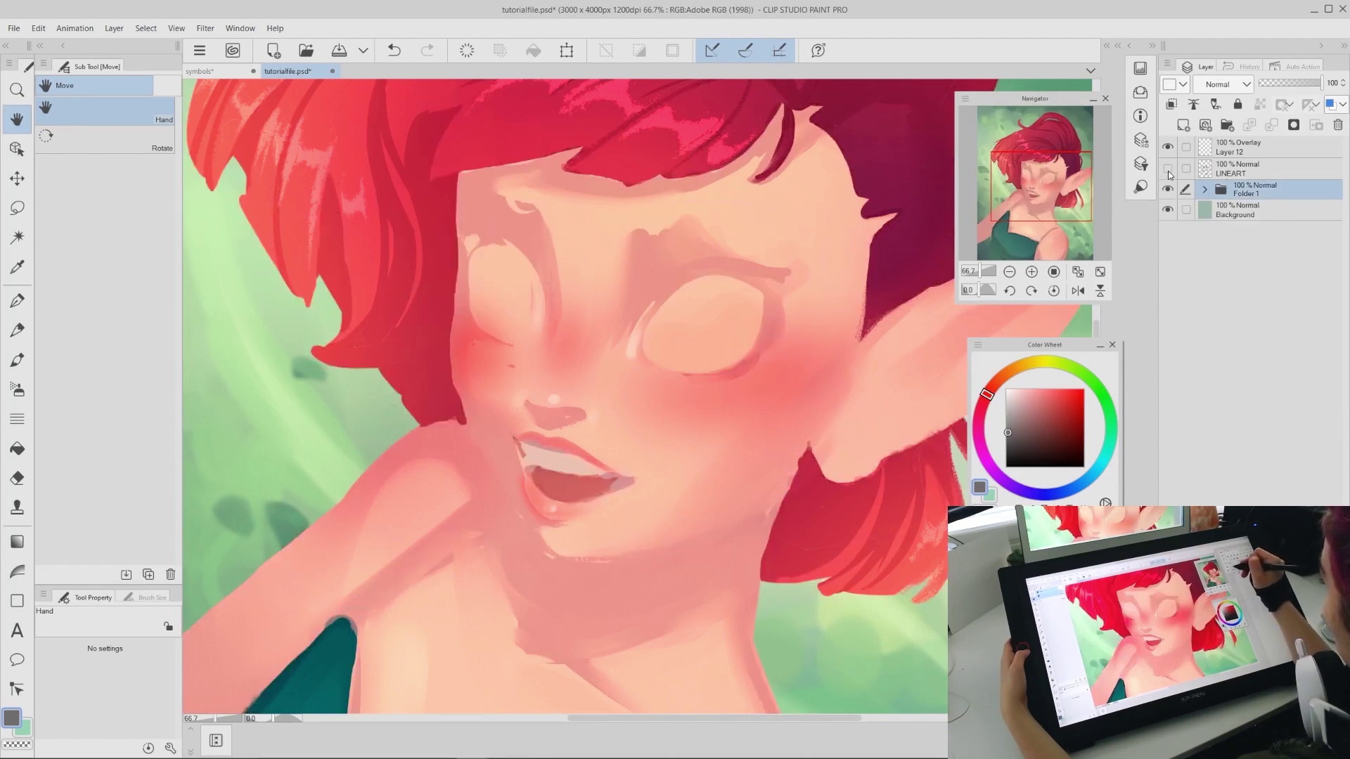
click(1167, 168)
click(1260, 172)
double_click(1260, 173)
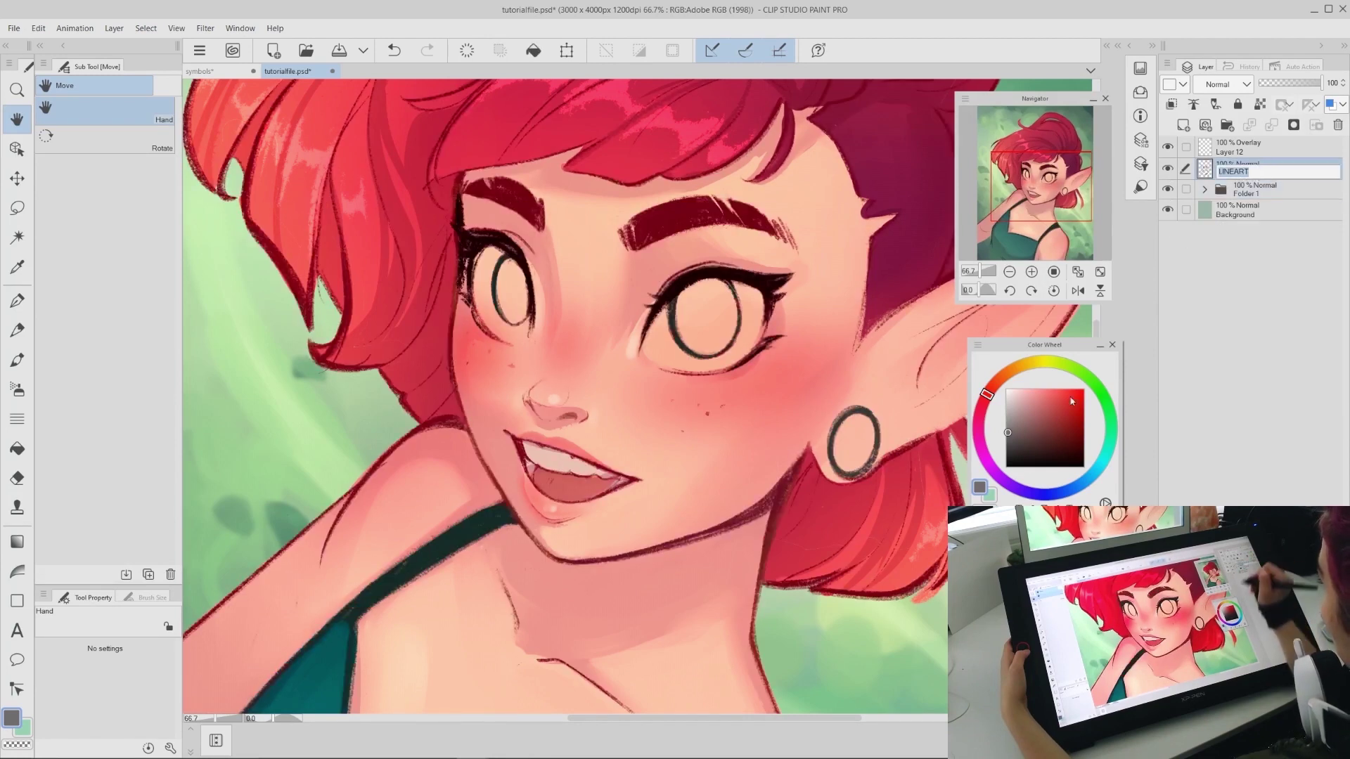
click(1284, 286)
click(1263, 192)
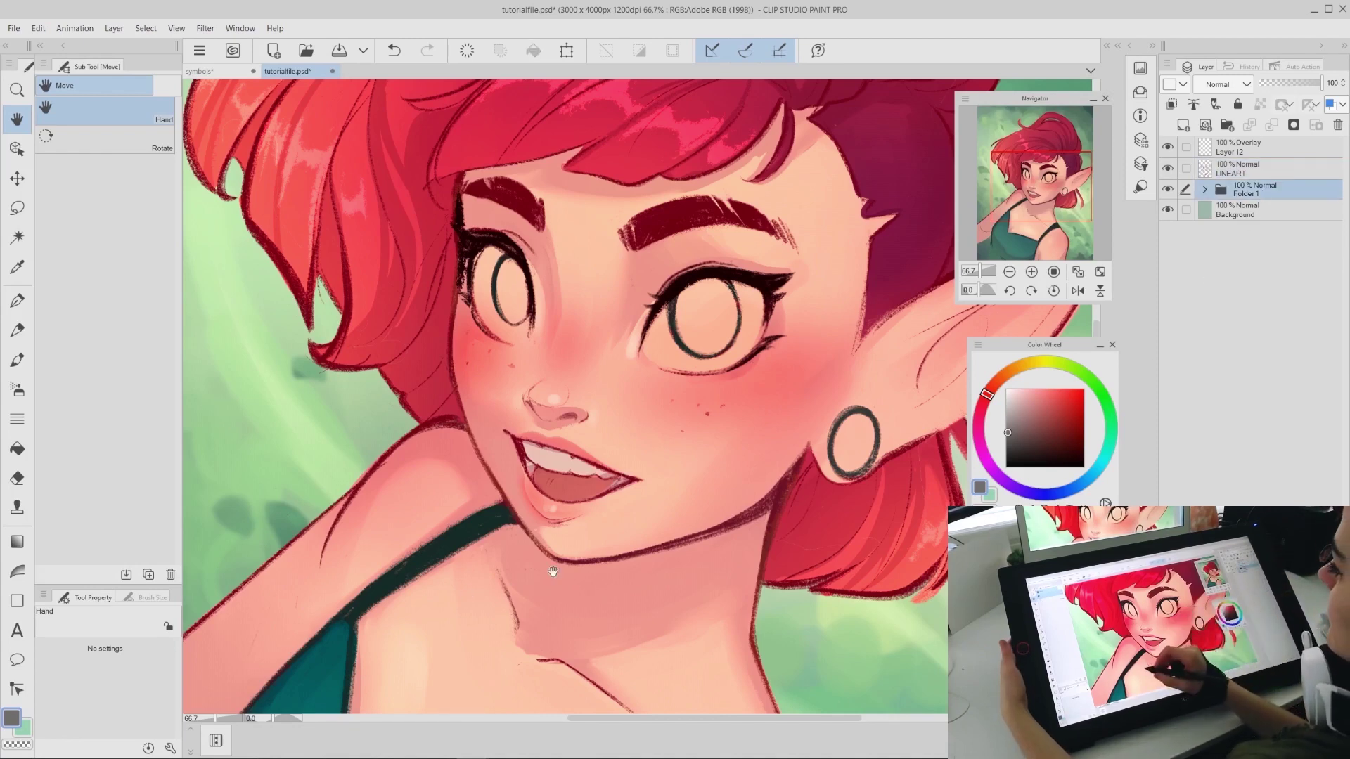
drag(1061, 191, 1068, 182)
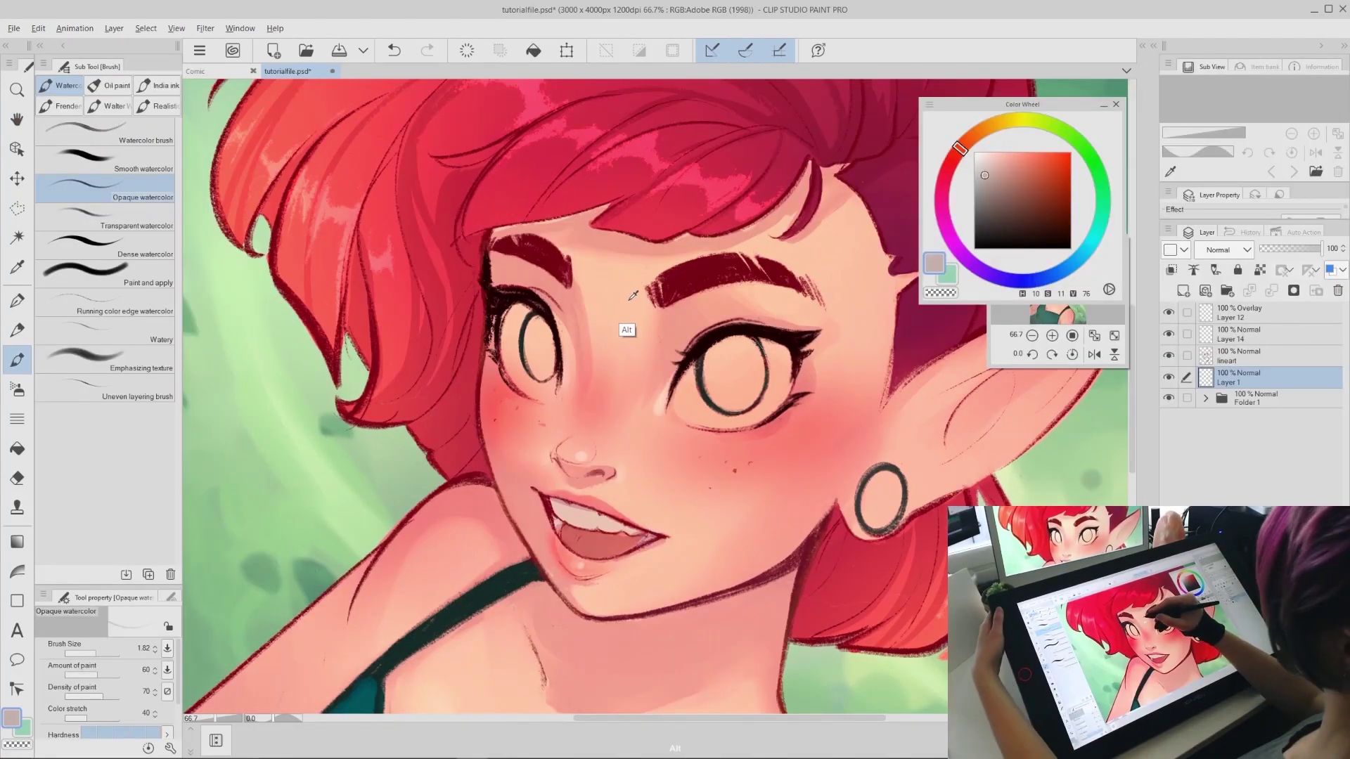
Sample the skin tone, shift it to a light greyish beige, and fill the larger eye with it on Layer 1
alt+click(633, 261)
alt+click(736, 400)
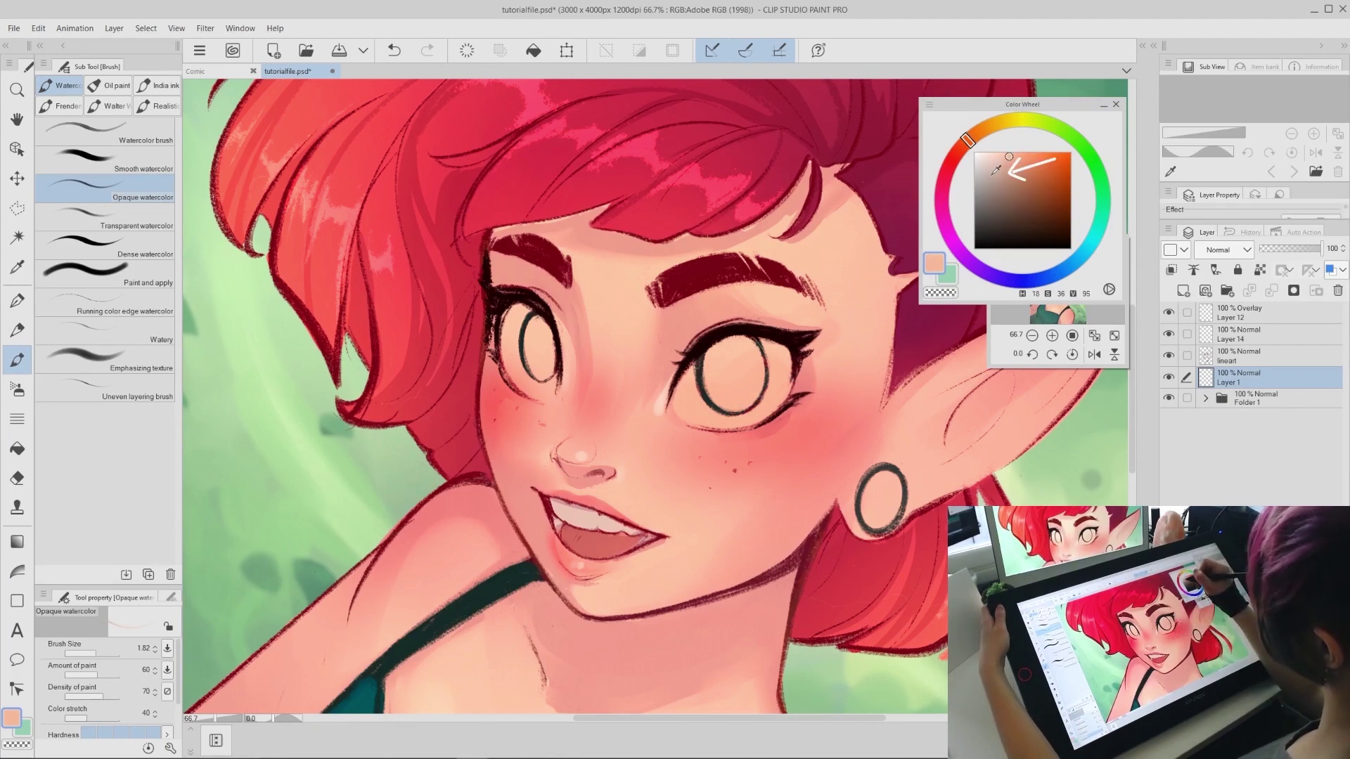
click(987, 176)
drag(780, 373, 774, 394)
mouse_move(745, 348)
mouse_down()
mouse_move(734, 398)
mouse_move(710, 385)
mouse_move(727, 360)
mouse_move(693, 400)
mouse_move(740, 396)
mouse_move(742, 377)
mouse_move(723, 387)
mouse_move(764, 365)
mouse_move(738, 404)
mouse_move(777, 366)
mouse_up()
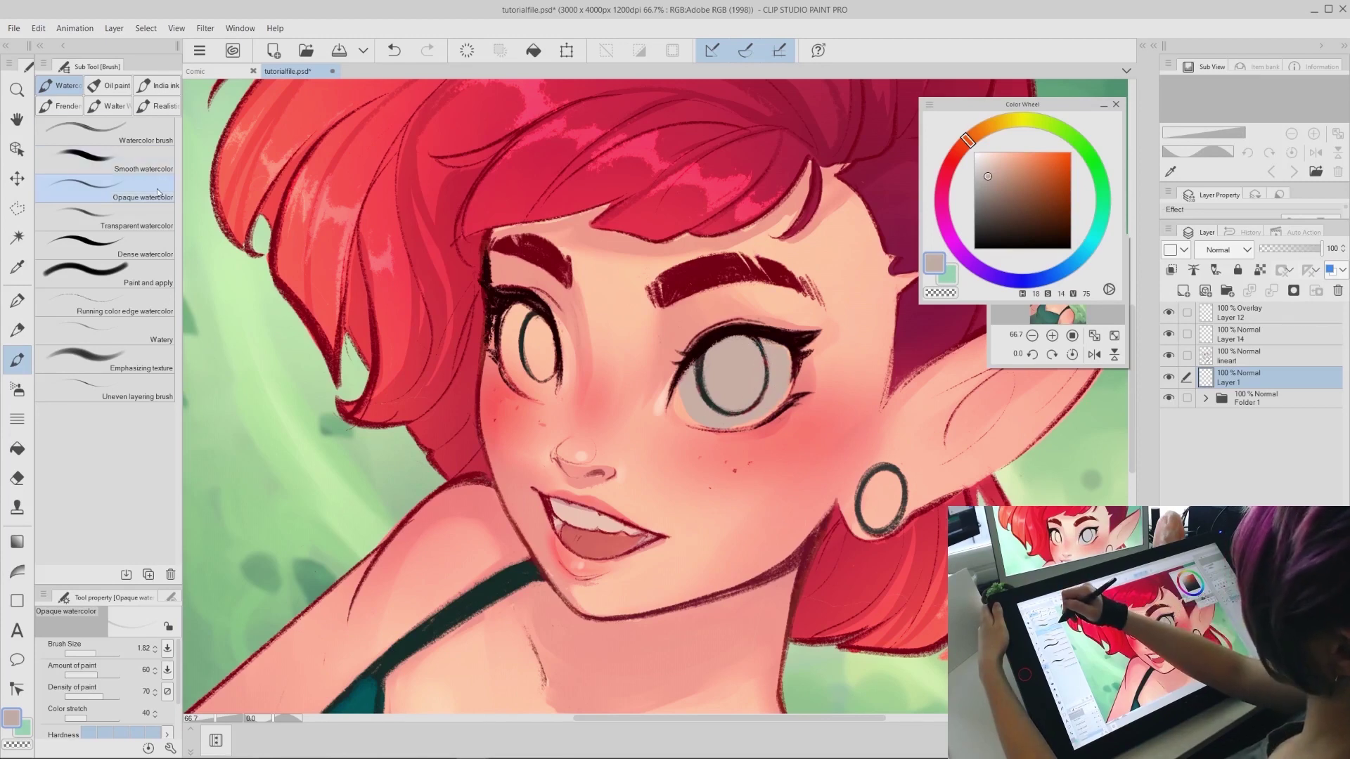
Switch to the Smooth watercolor brush at size 2.01 and finish filling both eyes with the greyish beige
click(144, 163)
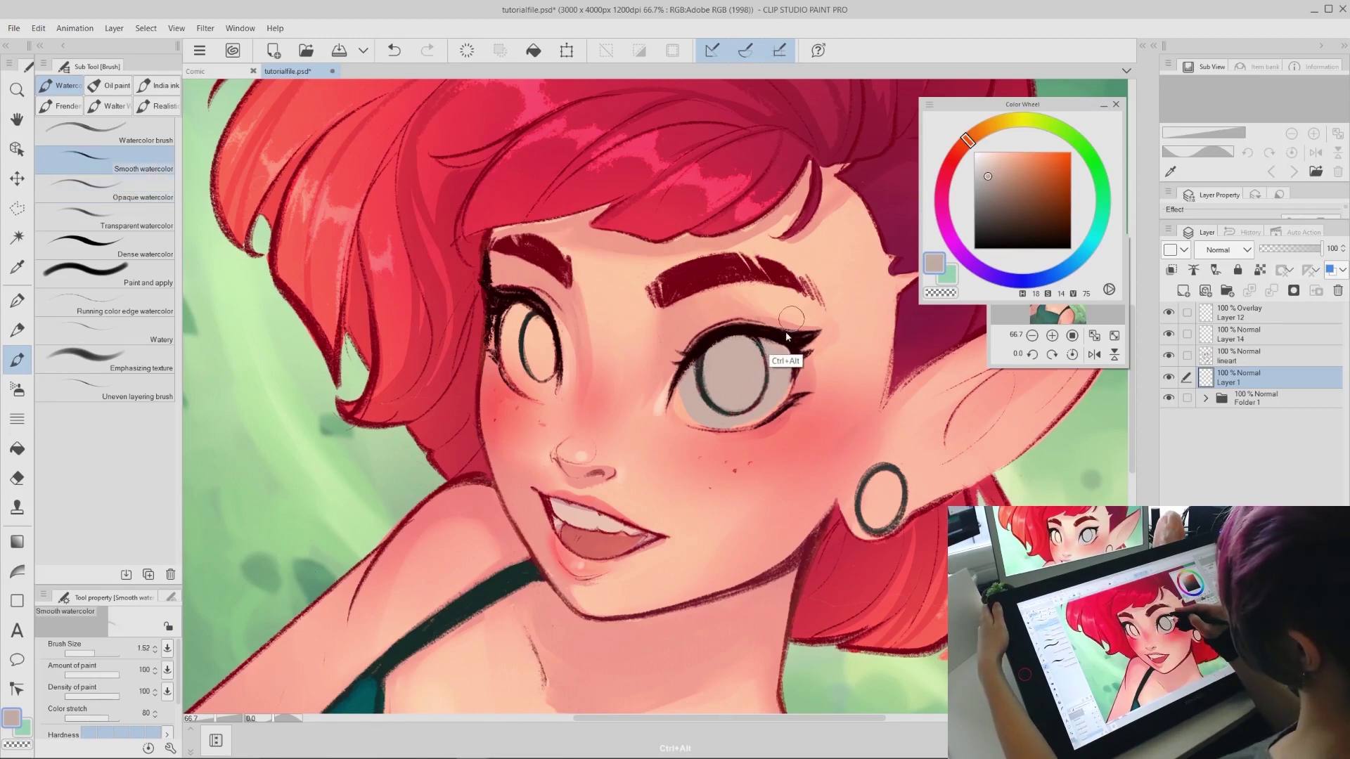
drag(791, 320, 800, 320)
mouse_move(715, 389)
mouse_down()
mouse_move(693, 406)
mouse_move(695, 373)
mouse_up()
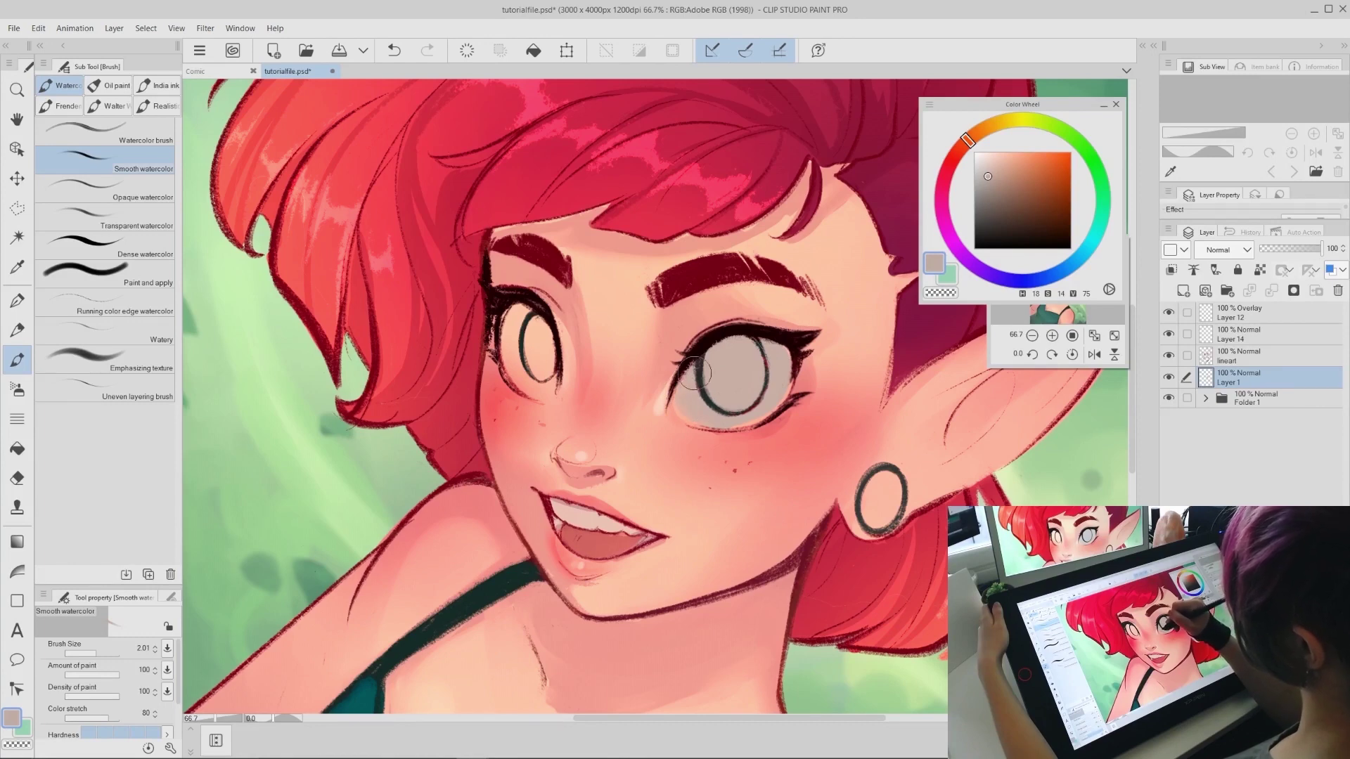
key(ctrl+z)
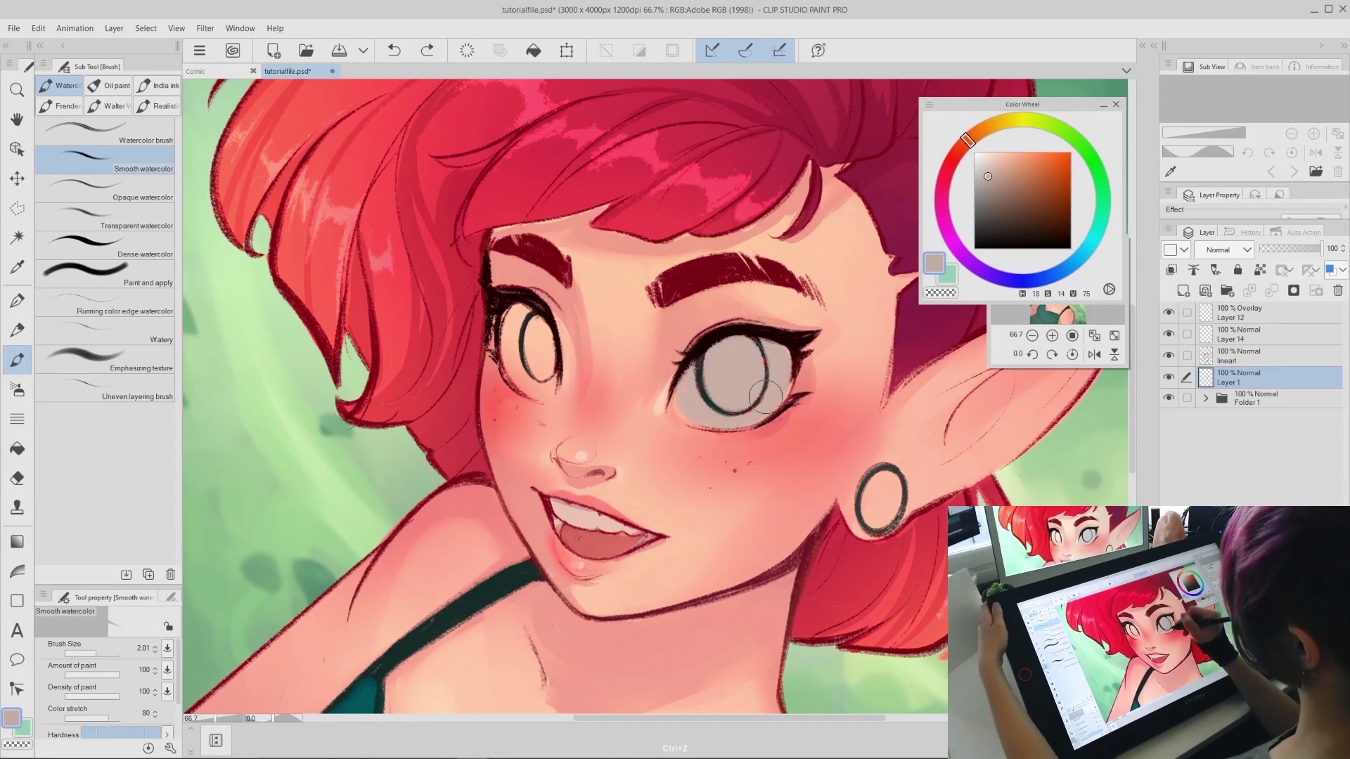
drag(774, 355, 771, 392)
drag(517, 329, 537, 343)
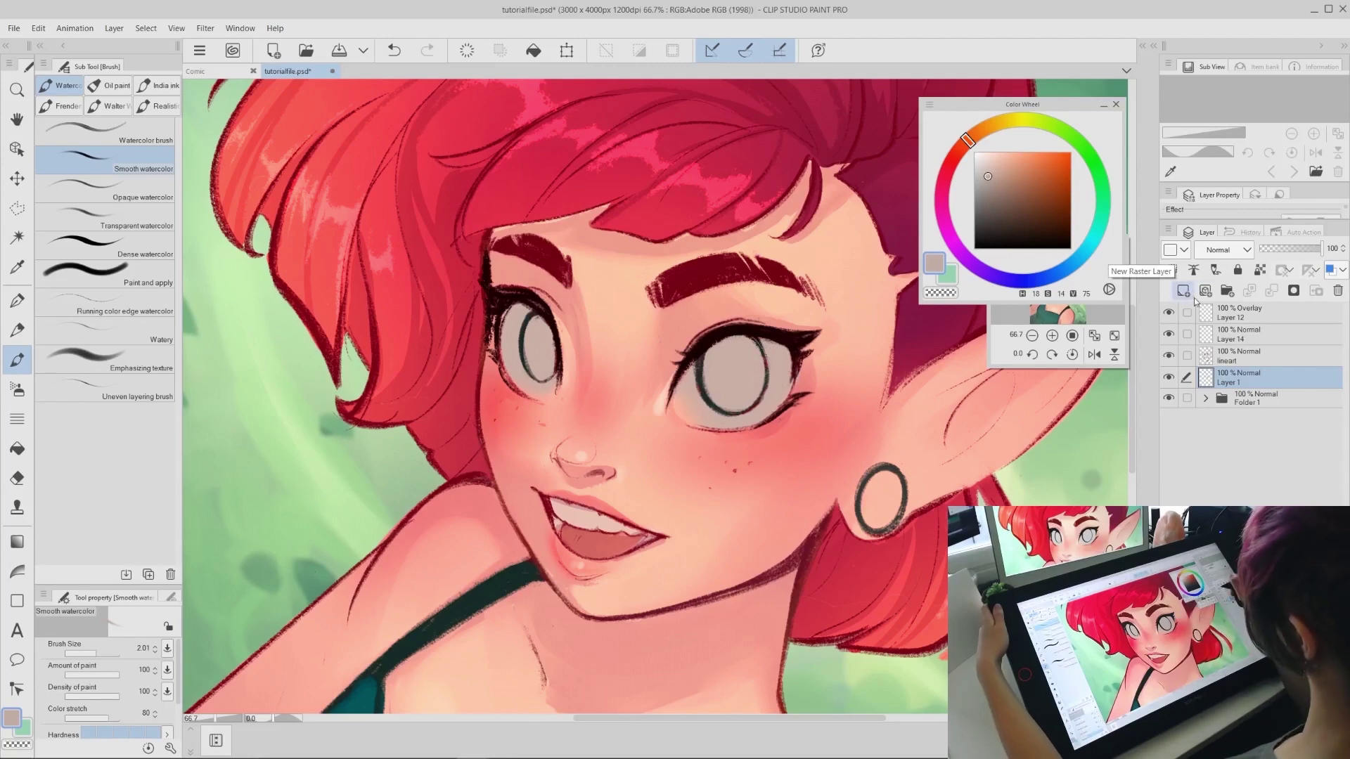
Rename the layer holding the eye fill as eyewhites
double_click(1234, 380)
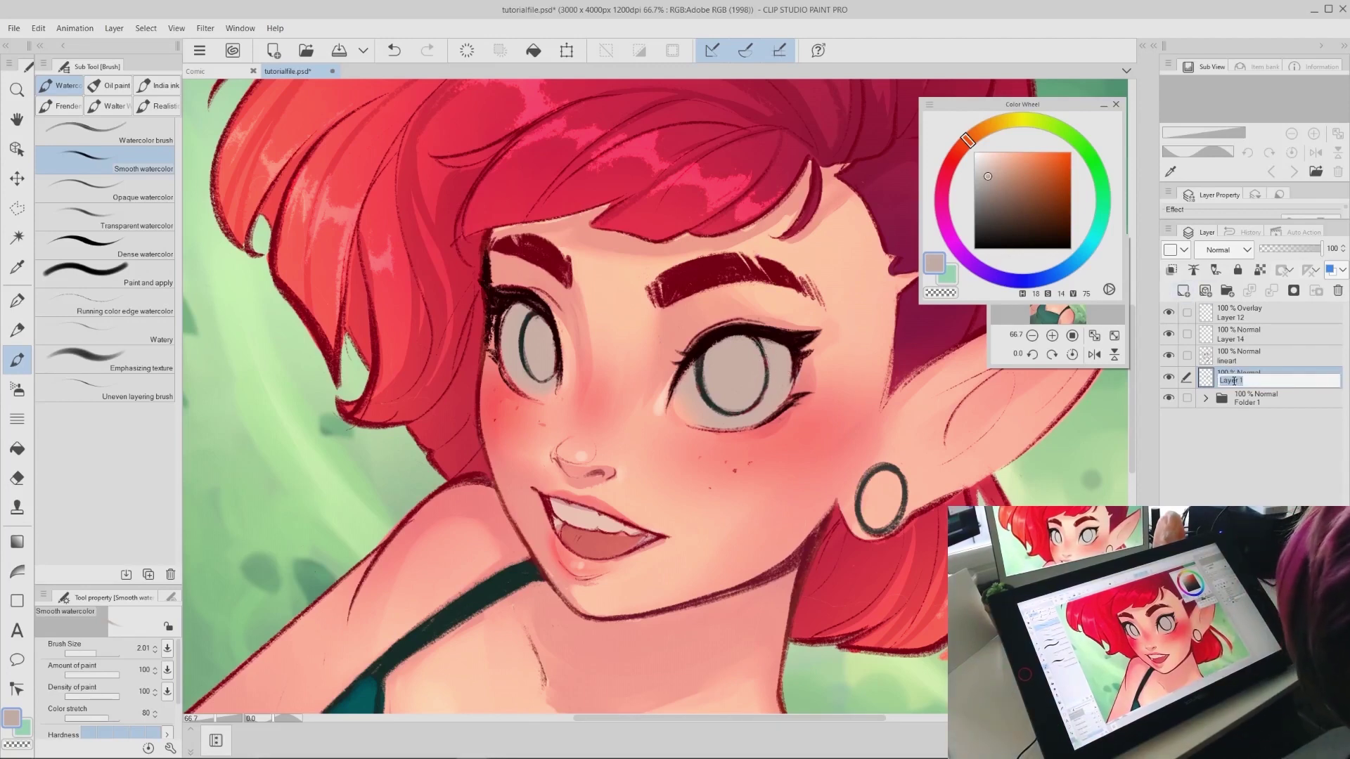
text(eyewhites)
key(Return)
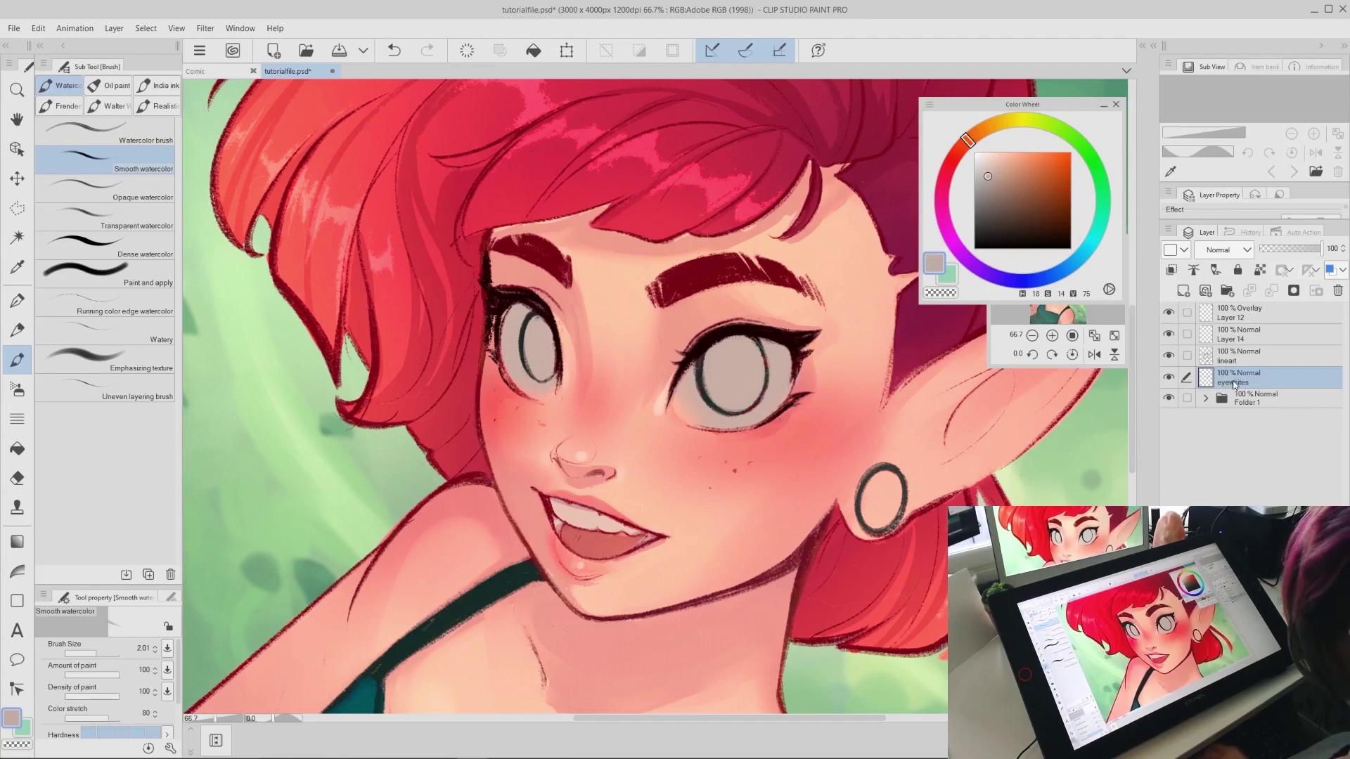
Add a new layer above the eyewhites layer and name it Iris
click(1185, 296)
double_click(1232, 383)
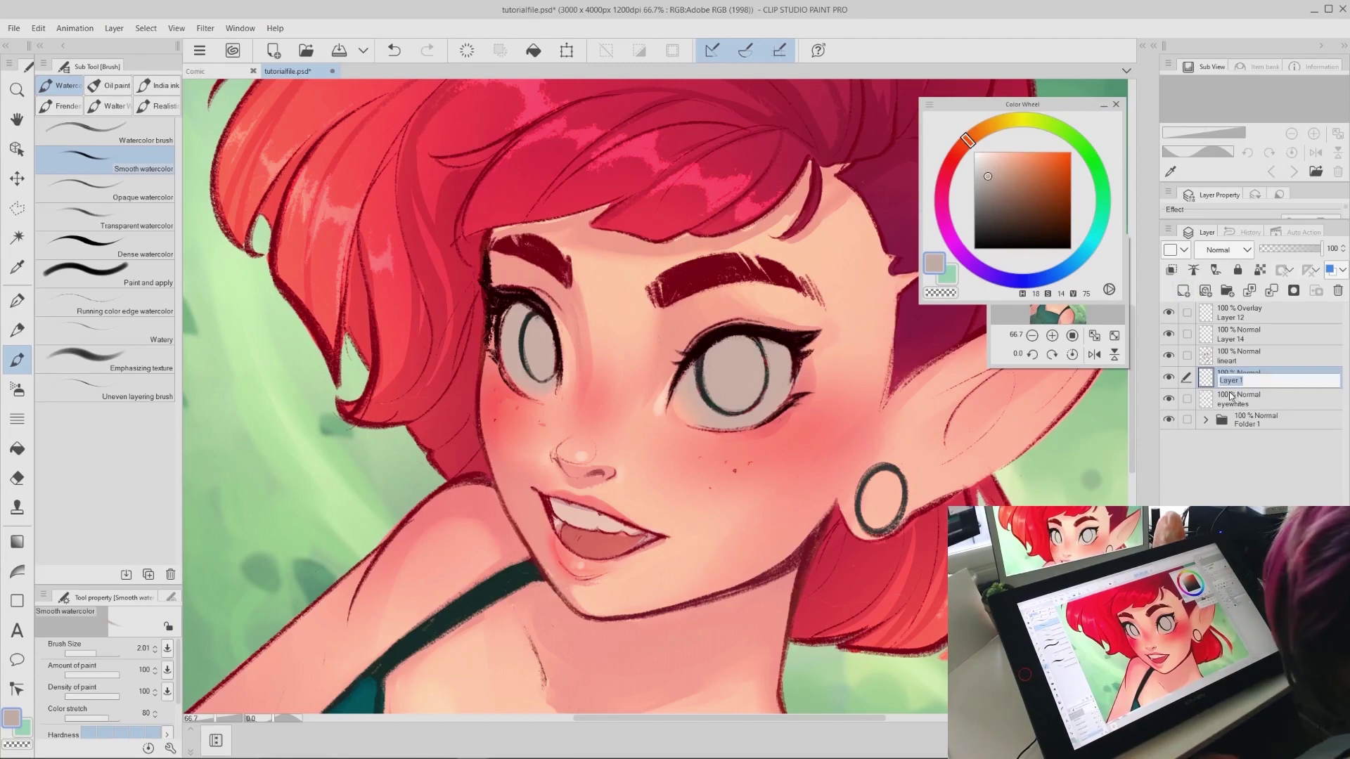
text(Iris)
key(Return)
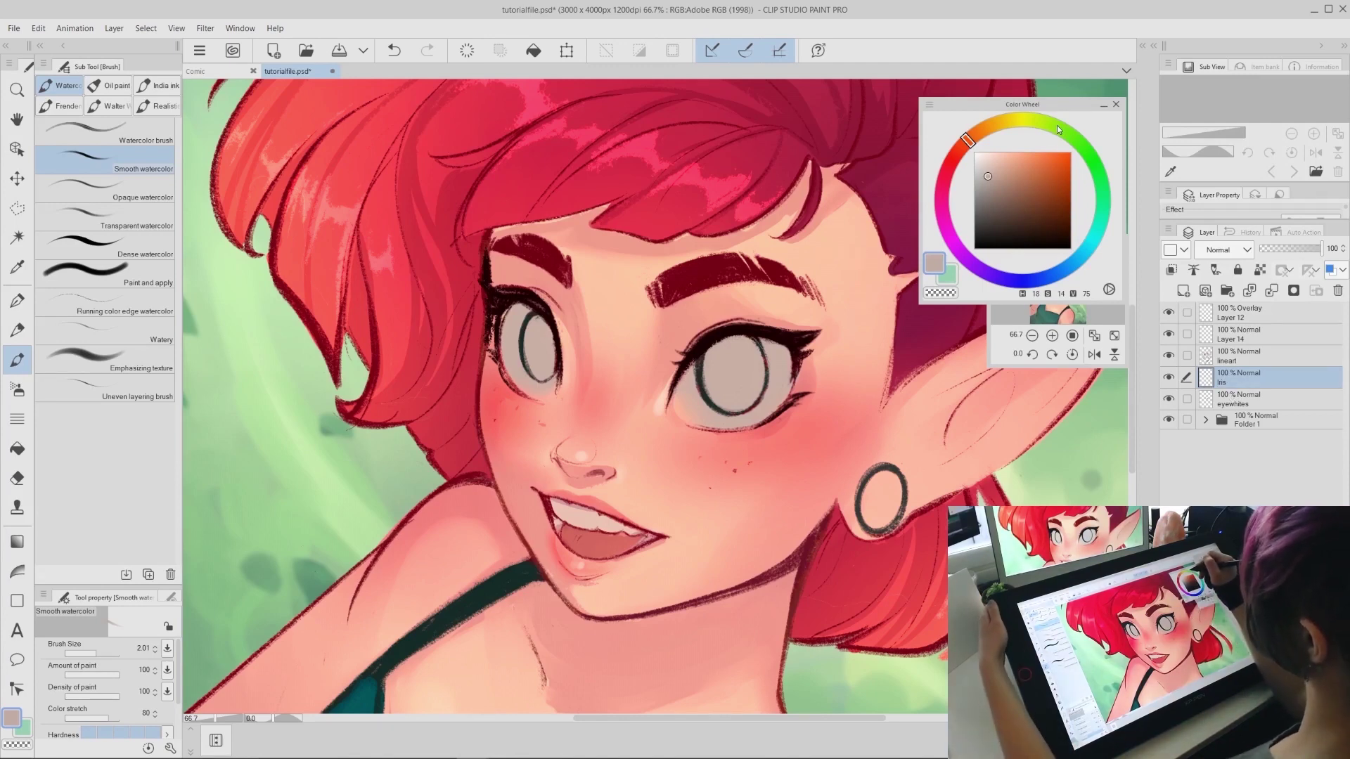
Sample green tones from the background and choose a muted green with hue 120, saturation 24 and value 71
mouse_move(1056, 125)
mouse_down()
mouse_move(1109, 187)
mouse_move(1110, 222)
mouse_up()
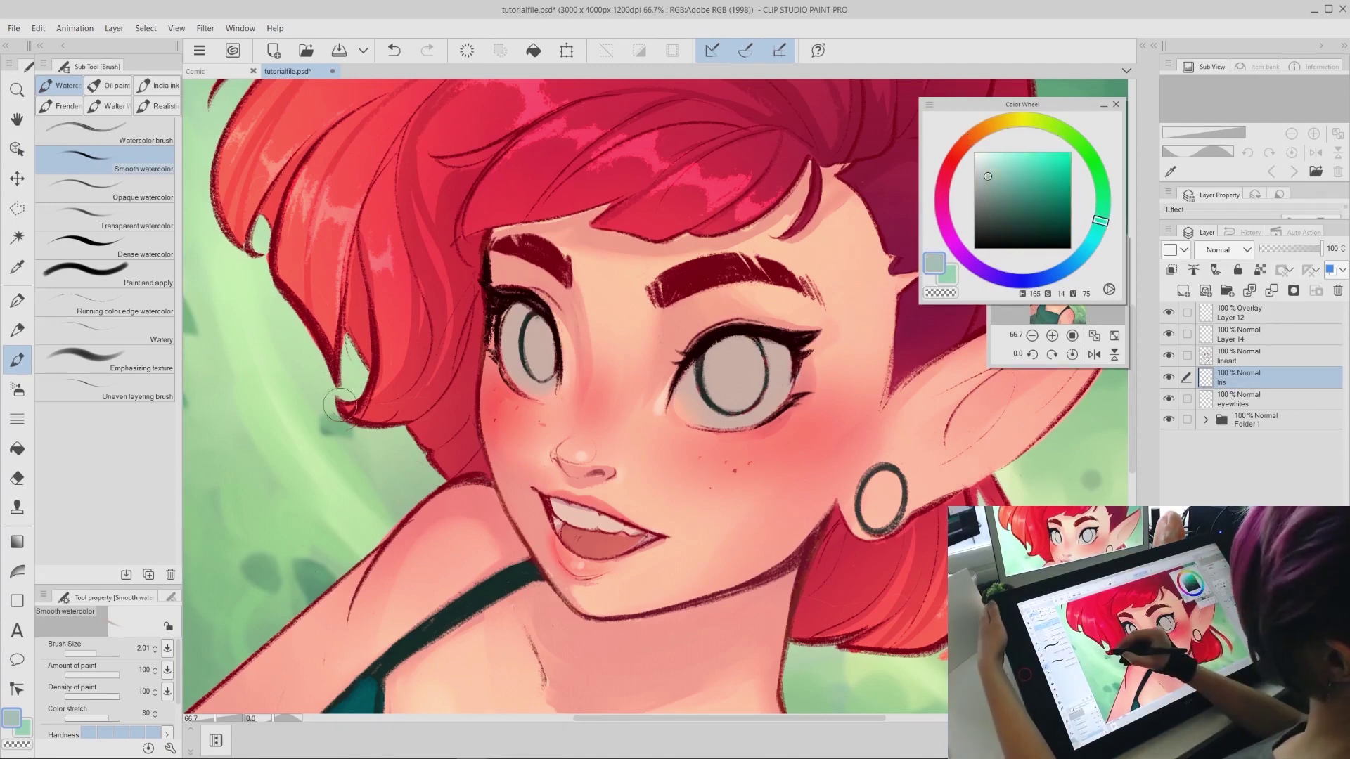
alt+click(316, 400)
alt+click(310, 402)
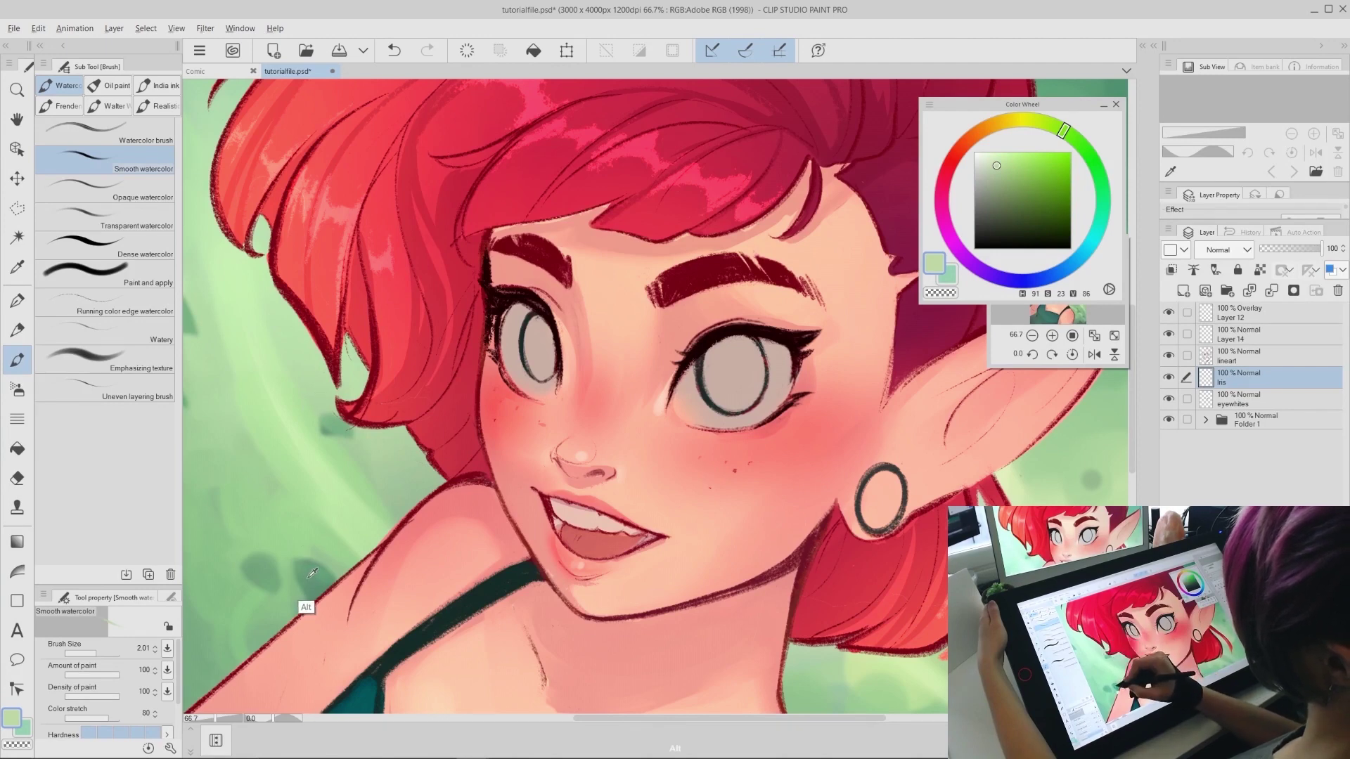
alt+click(303, 610)
click(997, 180)
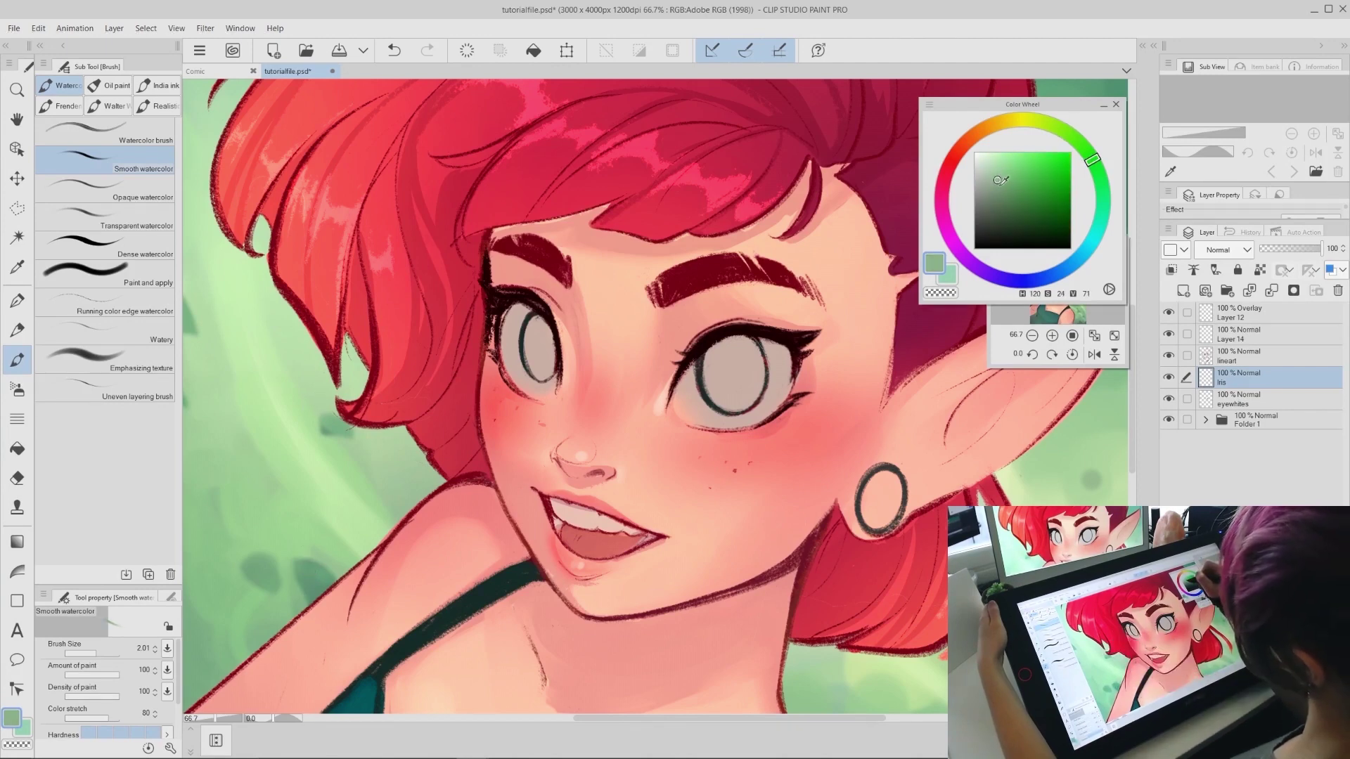
Darken the green to value 50 and fill the irises of both eyes with the Smooth watercolor brush
mouse_move(752, 386)
mouse_down()
mouse_move(731, 354)
mouse_move(721, 368)
mouse_move(744, 375)
mouse_move(726, 364)
mouse_move(730, 391)
mouse_move(722, 359)
mouse_move(731, 388)
mouse_move(738, 346)
mouse_up()
key(ctrl+z)
click(997, 200)
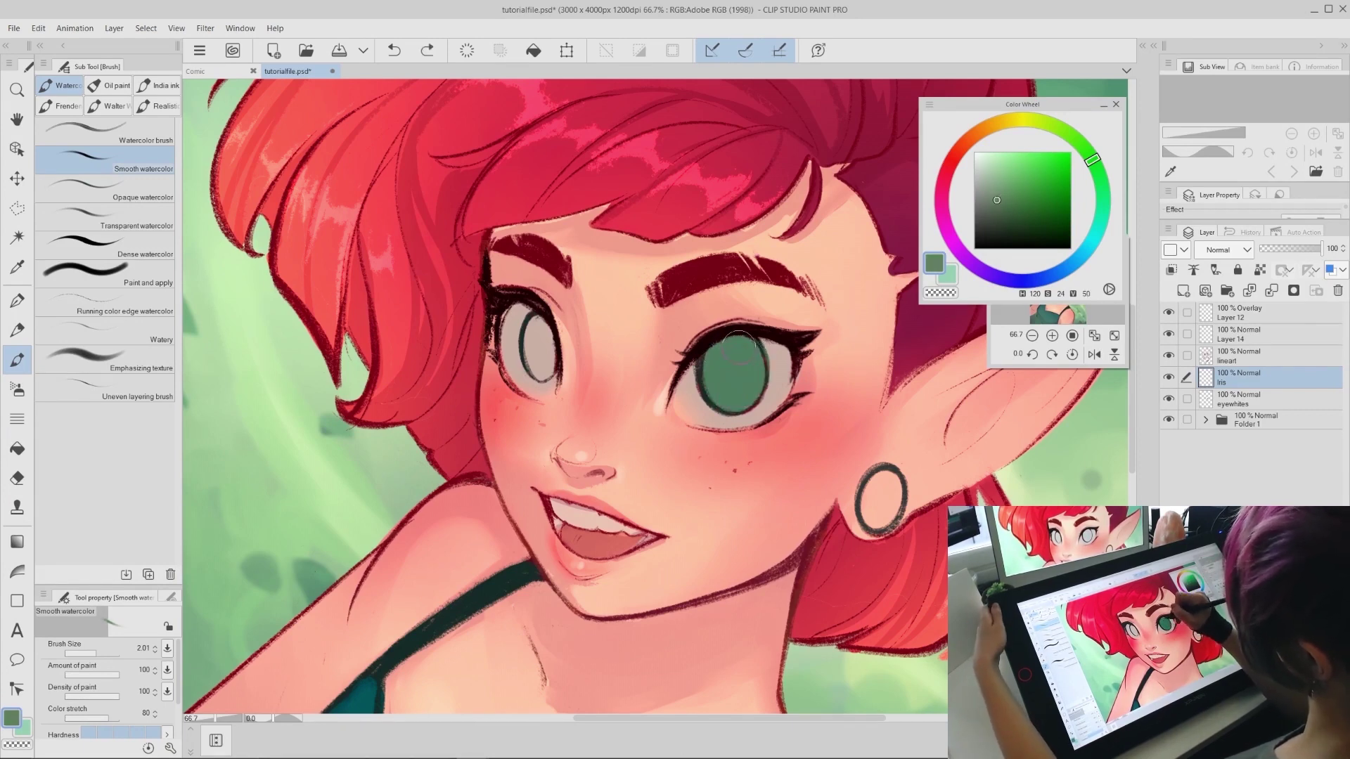
drag(529, 315, 542, 377)
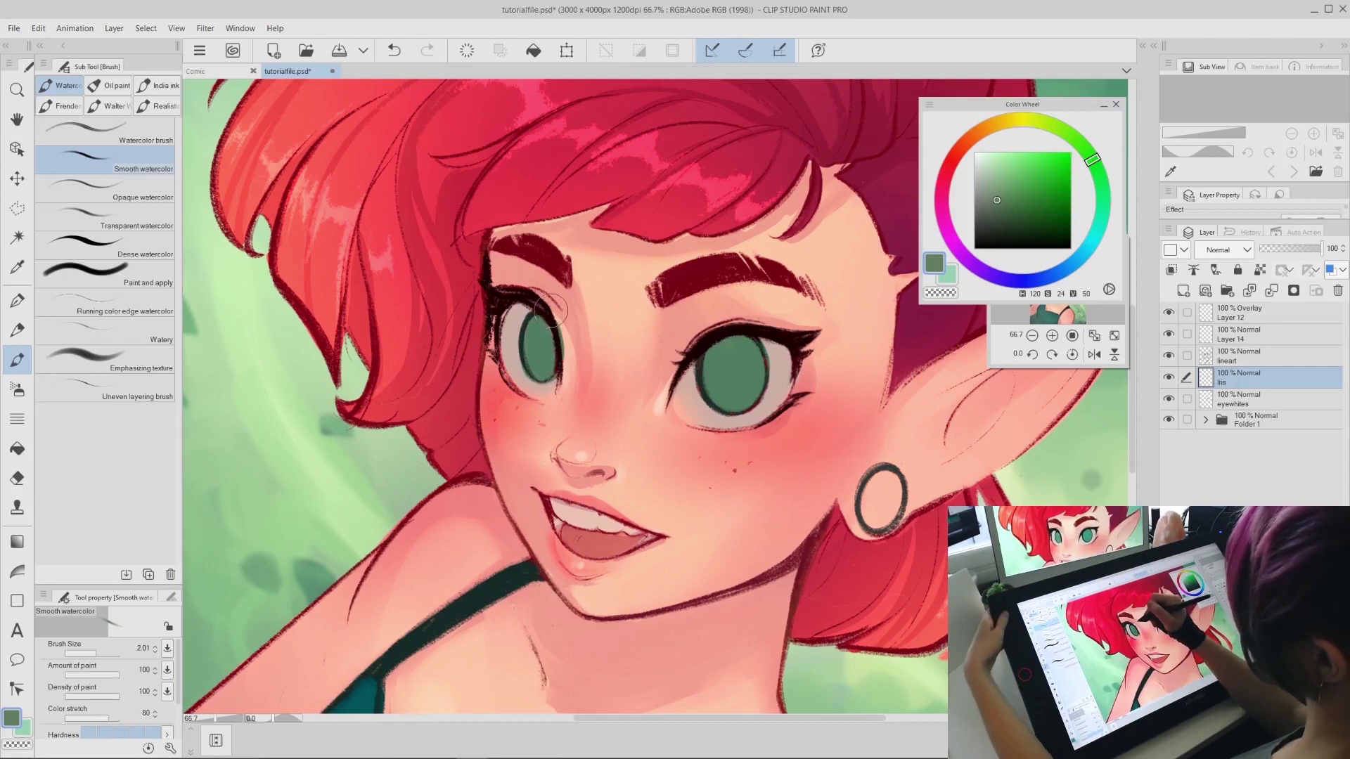
key(ctrl+z)
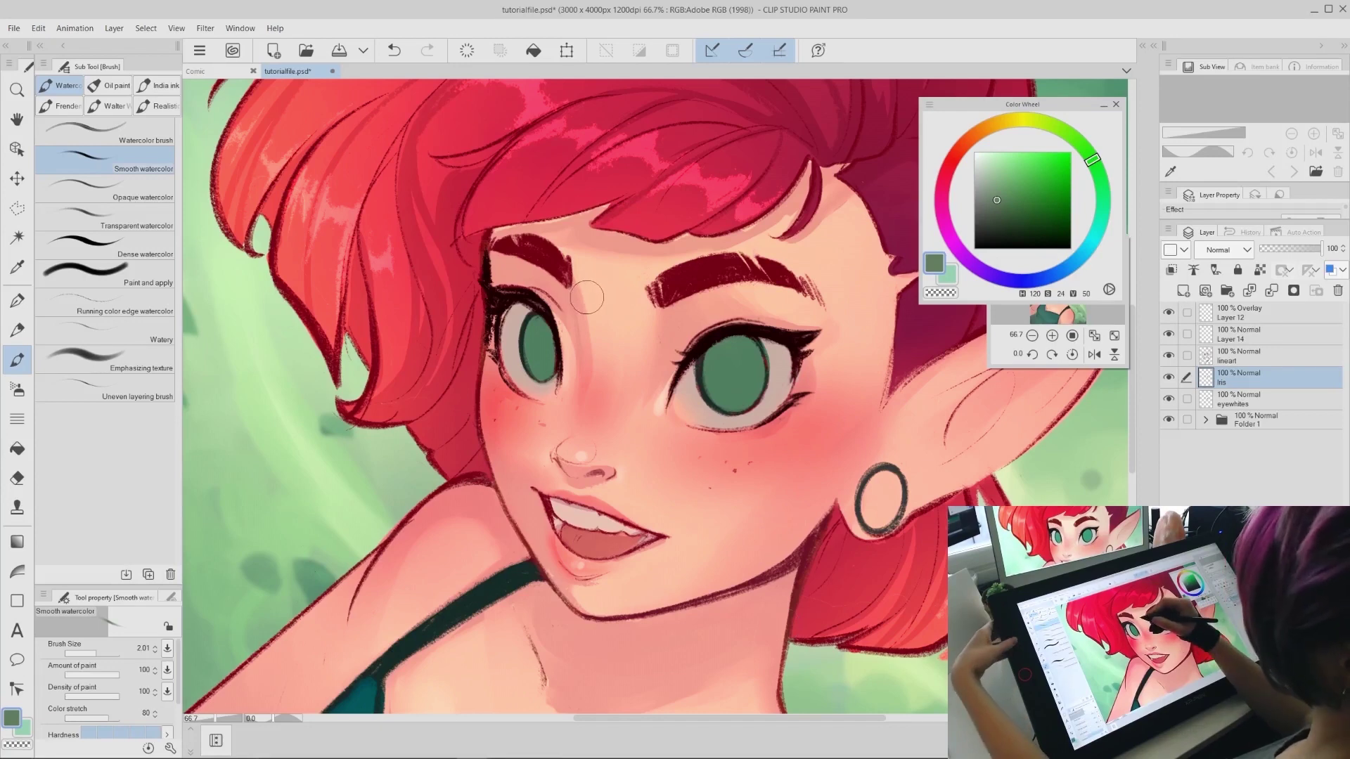
drag(536, 325, 543, 367)
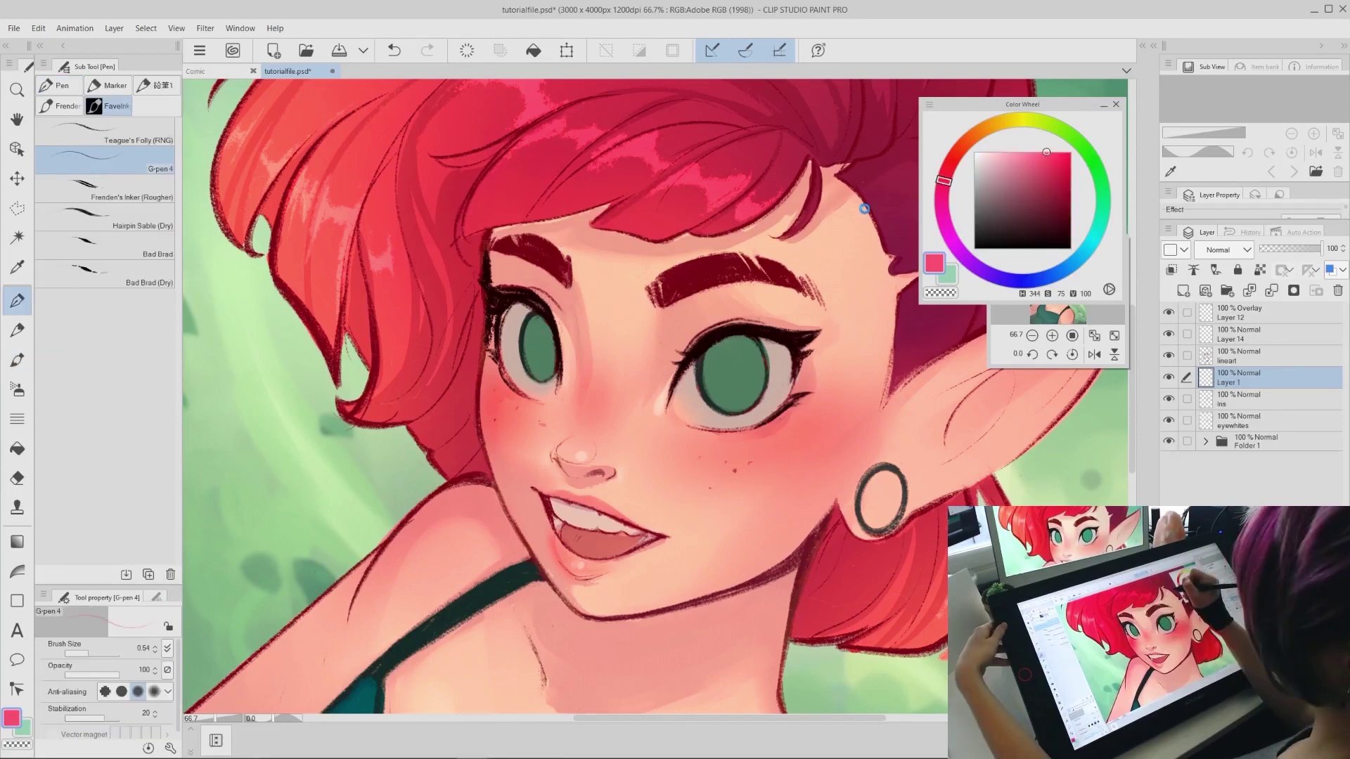
Draw a large pink arrow pointing down towards the larger eye, using the G-pen on a new layer above all others
drag(879, 199, 814, 254)
key(ctrl+z)
key(ctrl+shift+n)
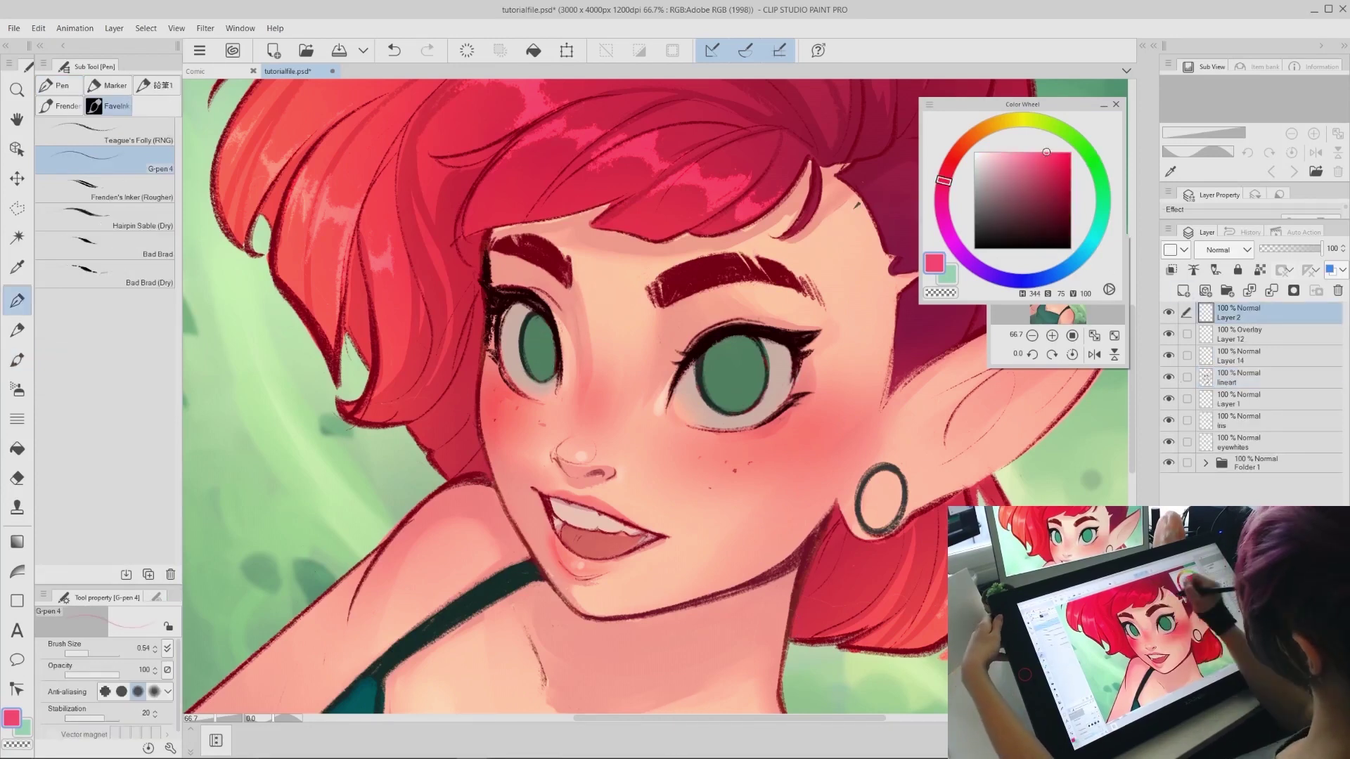
mouse_move(889, 190)
mouse_down()
mouse_move(820, 236)
mouse_move(857, 246)
mouse_up()
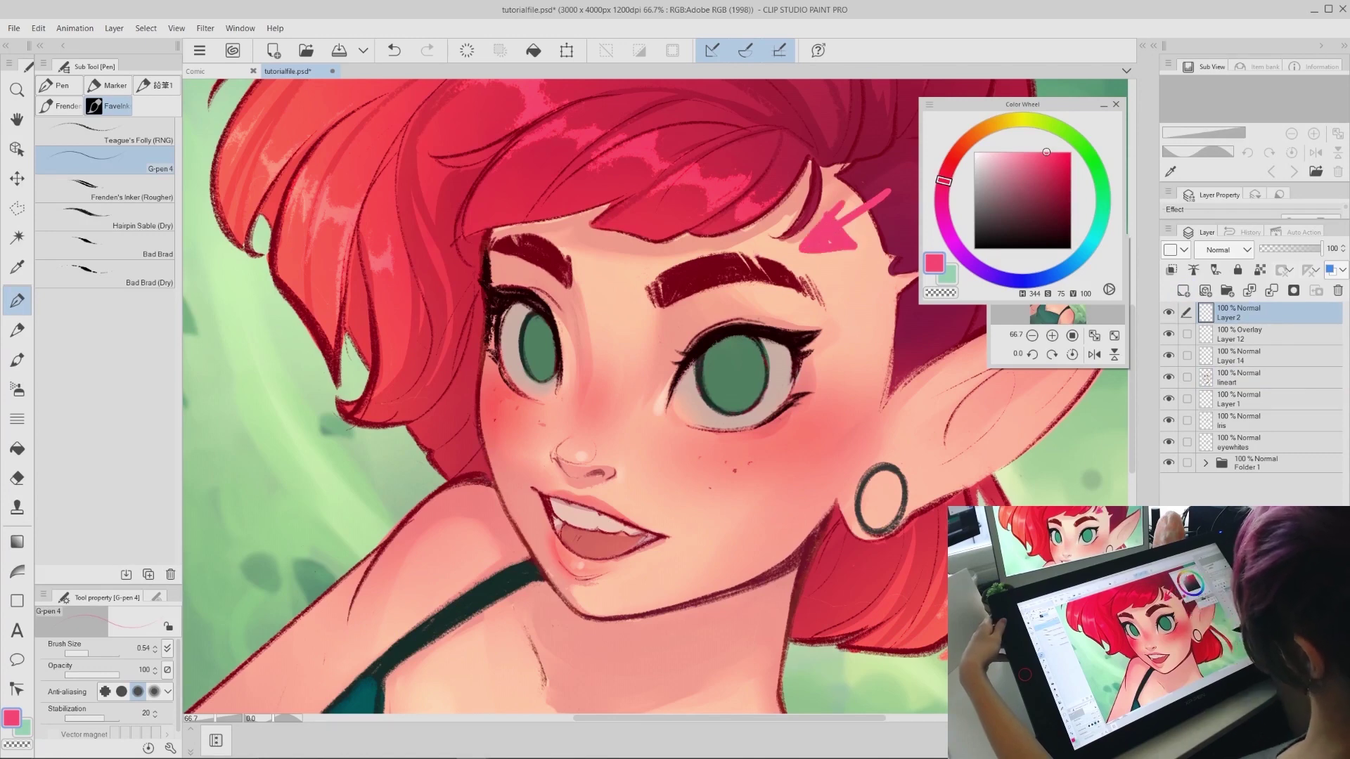
key(ctrl+z)
key(ctrl+z)
mouse_move(892, 188)
mouse_down()
mouse_move(859, 213)
mouse_move(901, 208)
mouse_move(825, 264)
mouse_move(827, 214)
mouse_move(851, 262)
mouse_move(820, 223)
mouse_move(789, 281)
mouse_move(851, 280)
mouse_up()
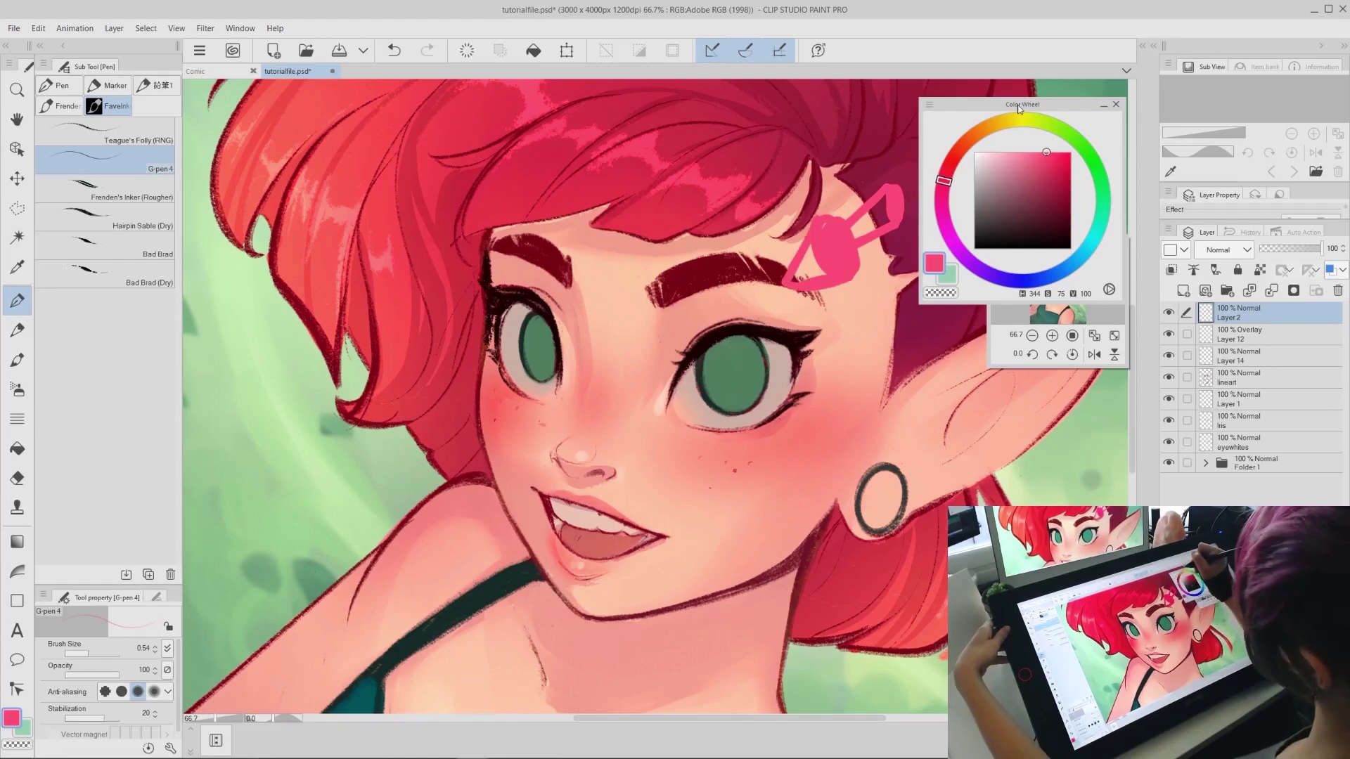
Draw a smiling pink sun with rays behind the arrow, and move the doodles outward, away from the forehead
drag(966, 135, 913, 139)
drag(953, 99, 956, 113)
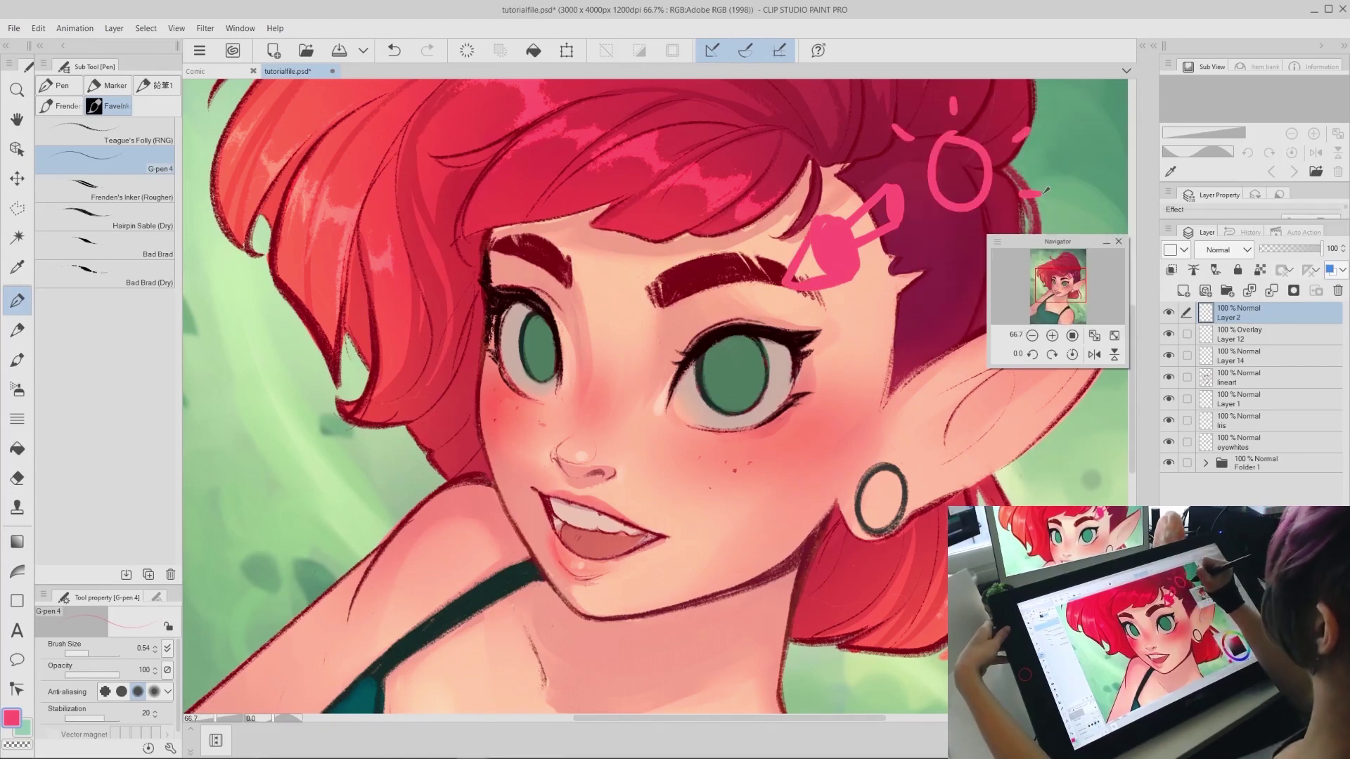
drag(951, 173, 980, 167)
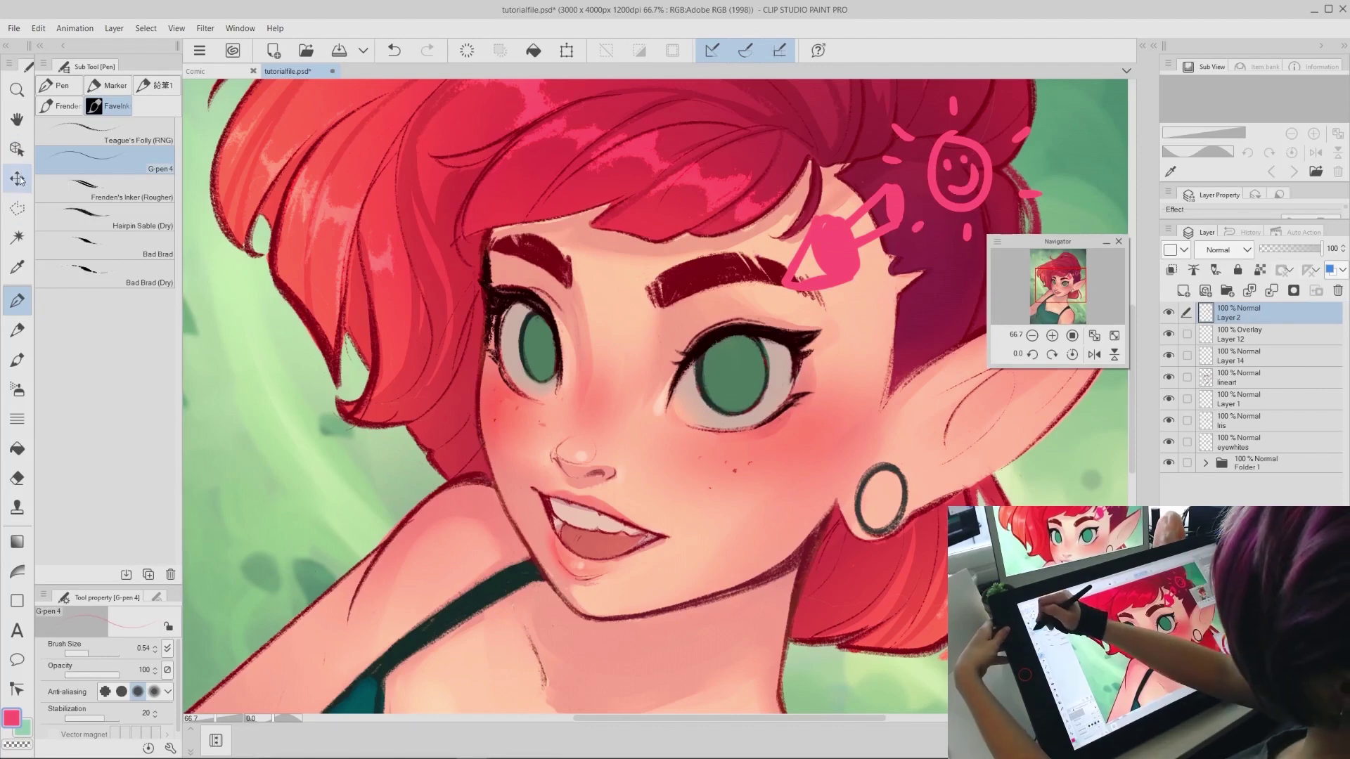
click(18, 179)
mouse_move(963, 368)
mouse_down()
mouse_move(478, 436)
mouse_move(314, 320)
mouse_up()
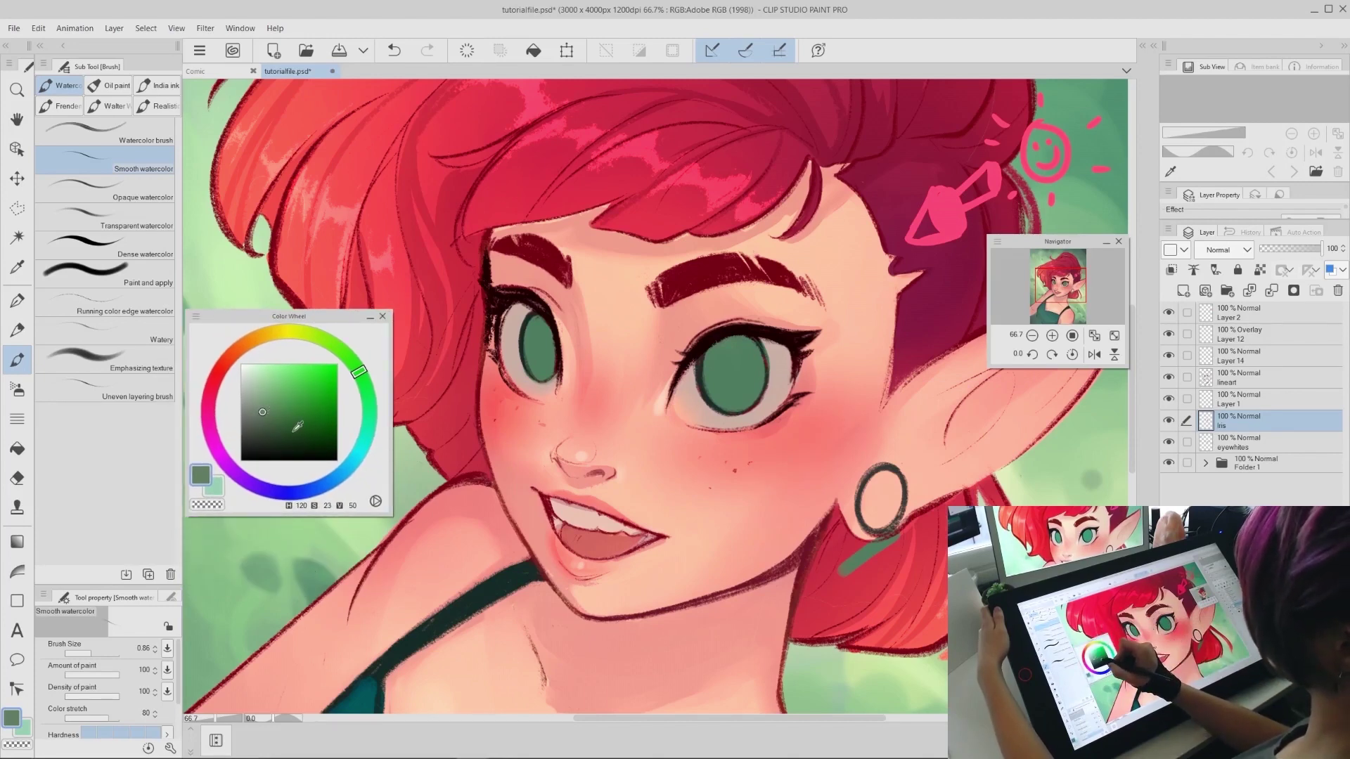
Choose a dark green with hue 142, saturation 46 and value 27, and set the Soft airbrush to size 3.94
click(286, 433)
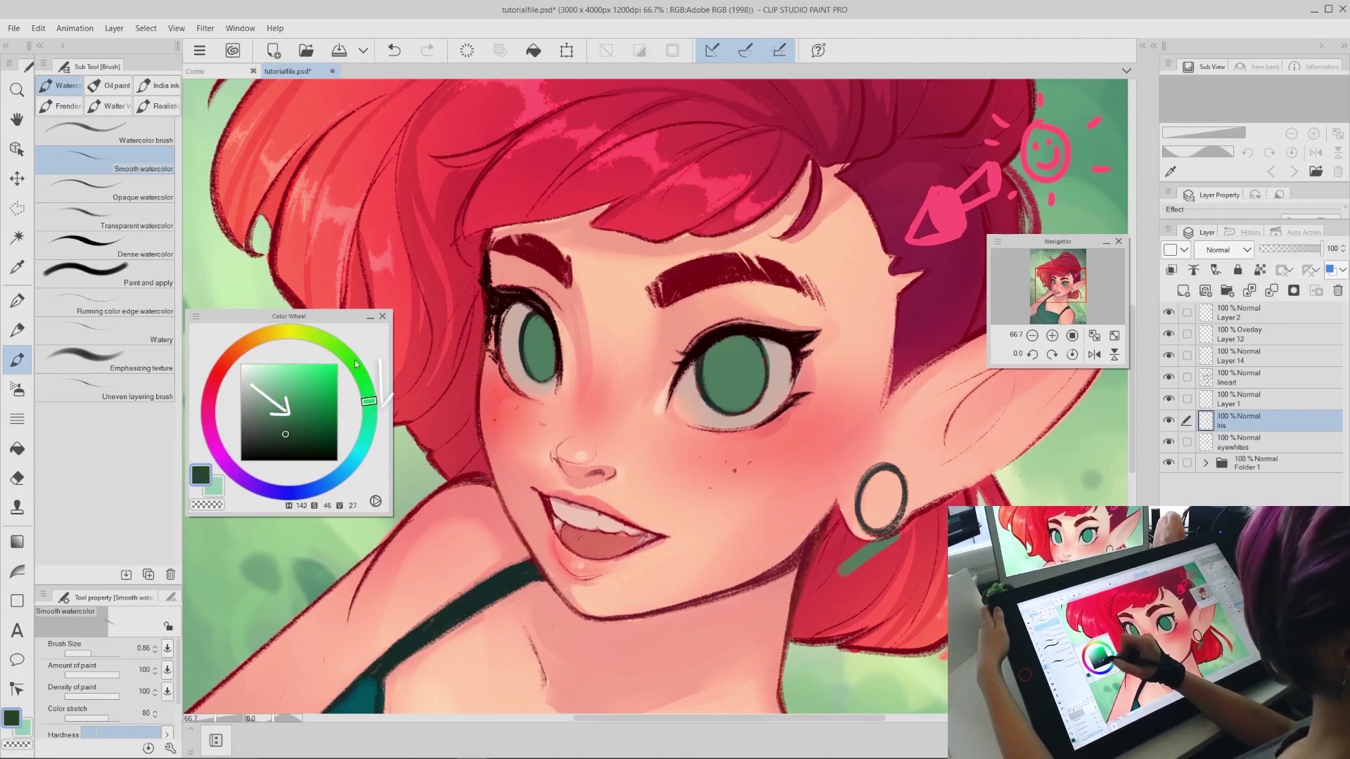
key(b)
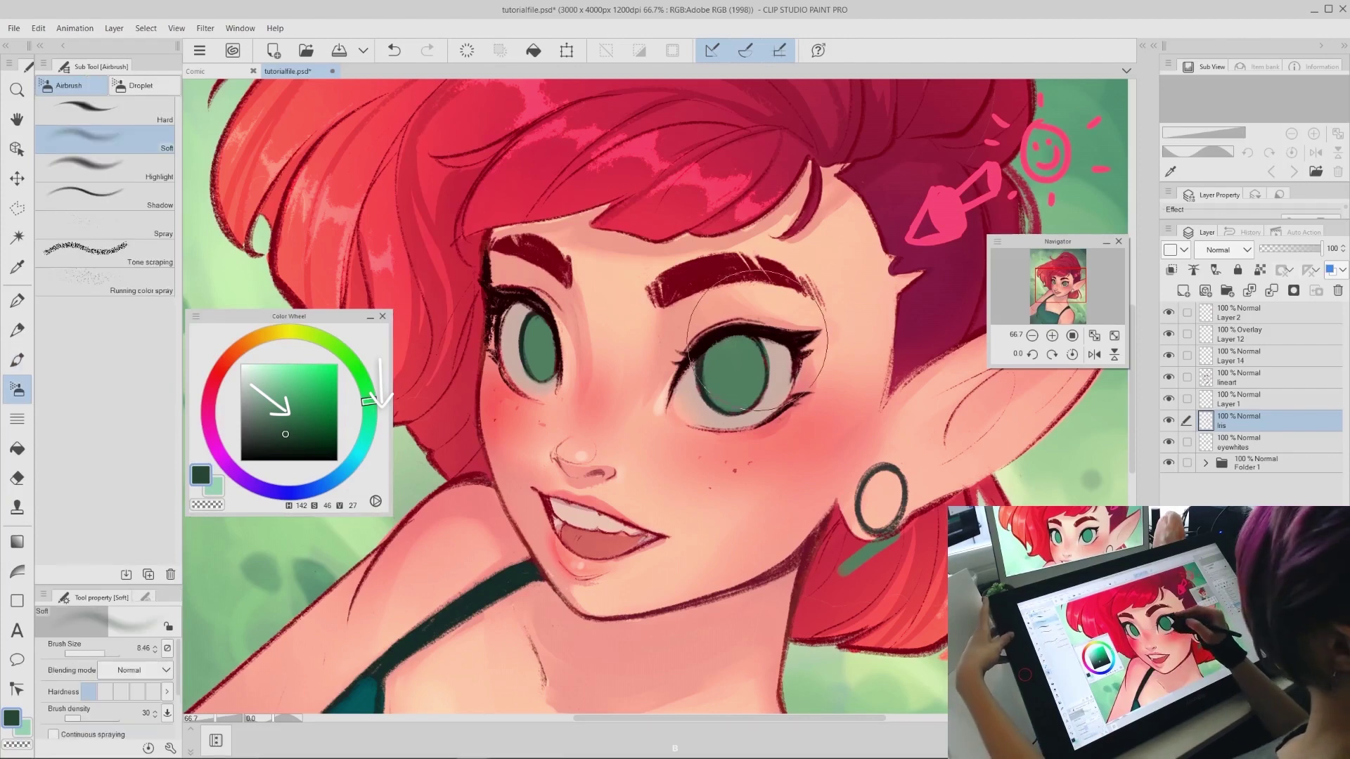
ctrl+alt+drag(768, 346, 782, 329)
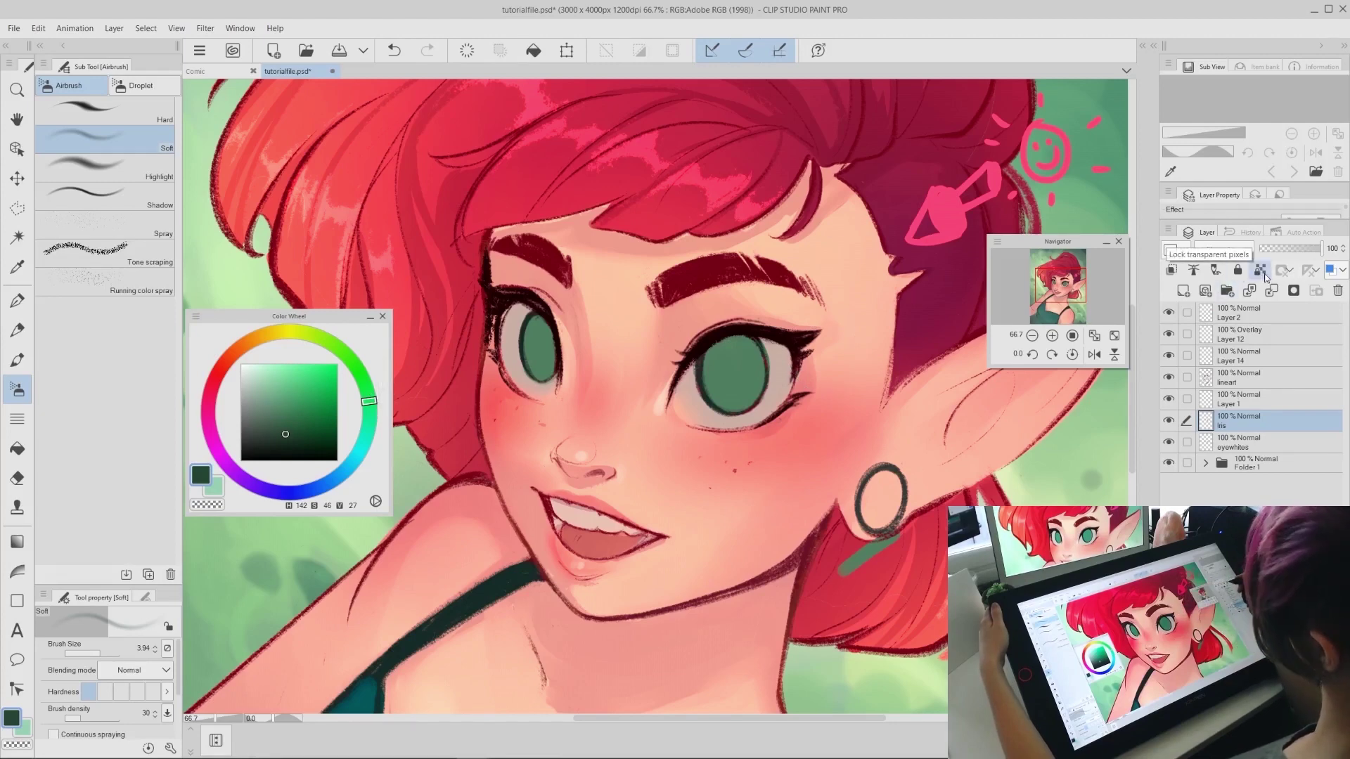
Lock the transparent pixels of the Iris layer
click(1258, 268)
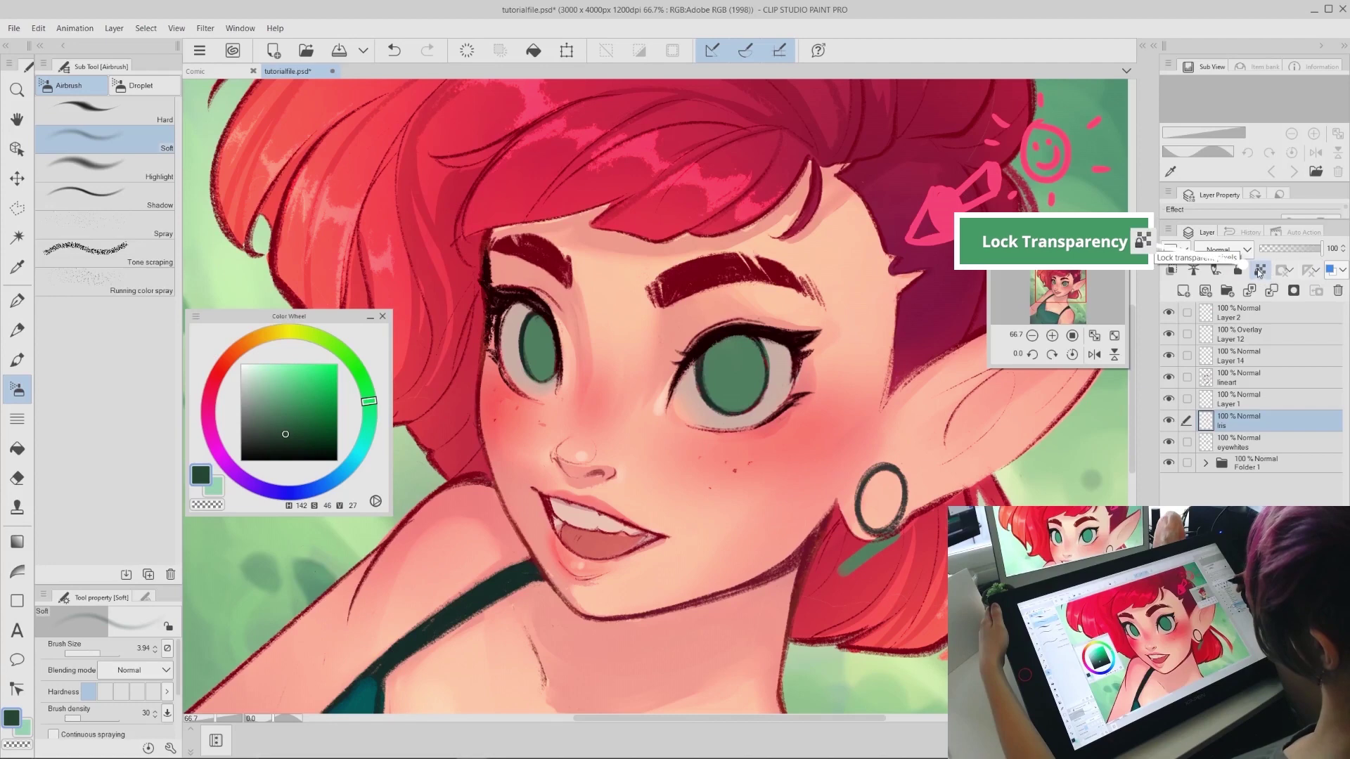
click(1260, 270)
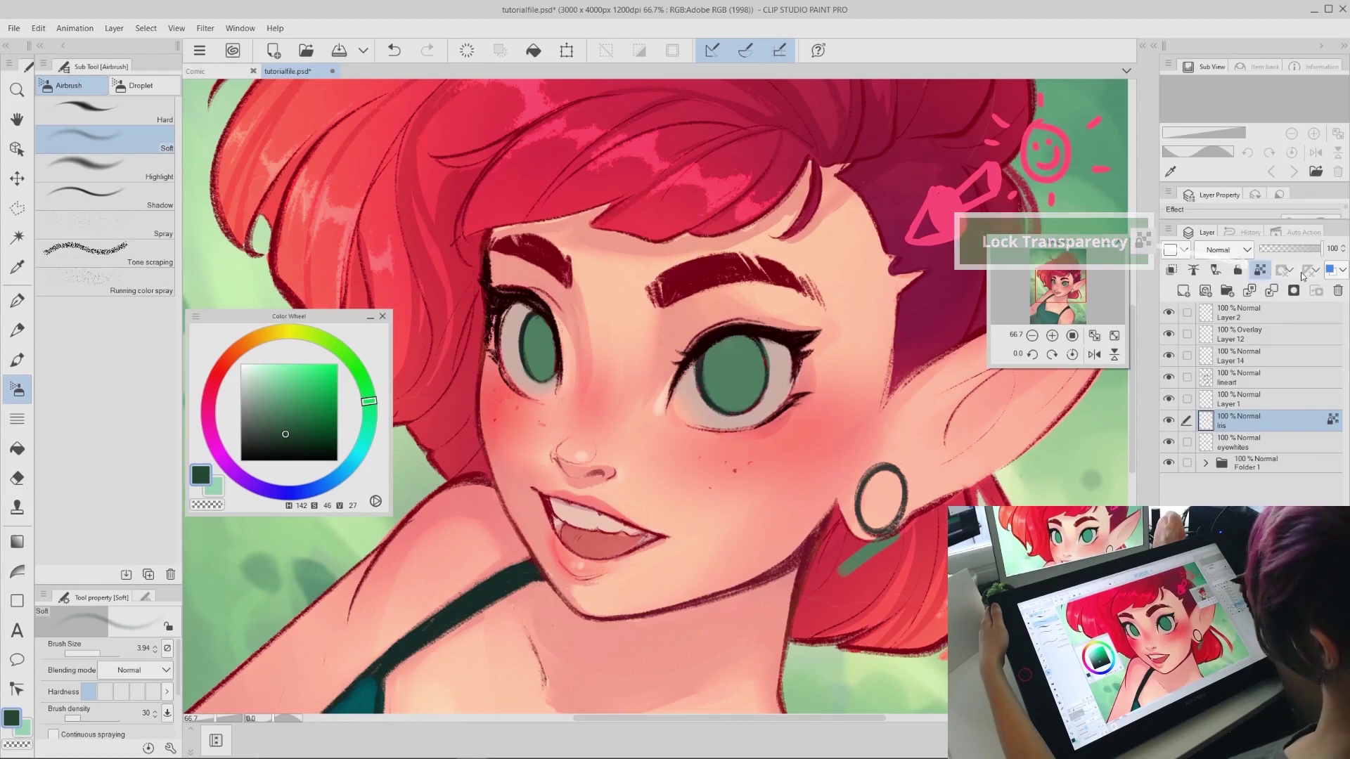
click(1260, 270)
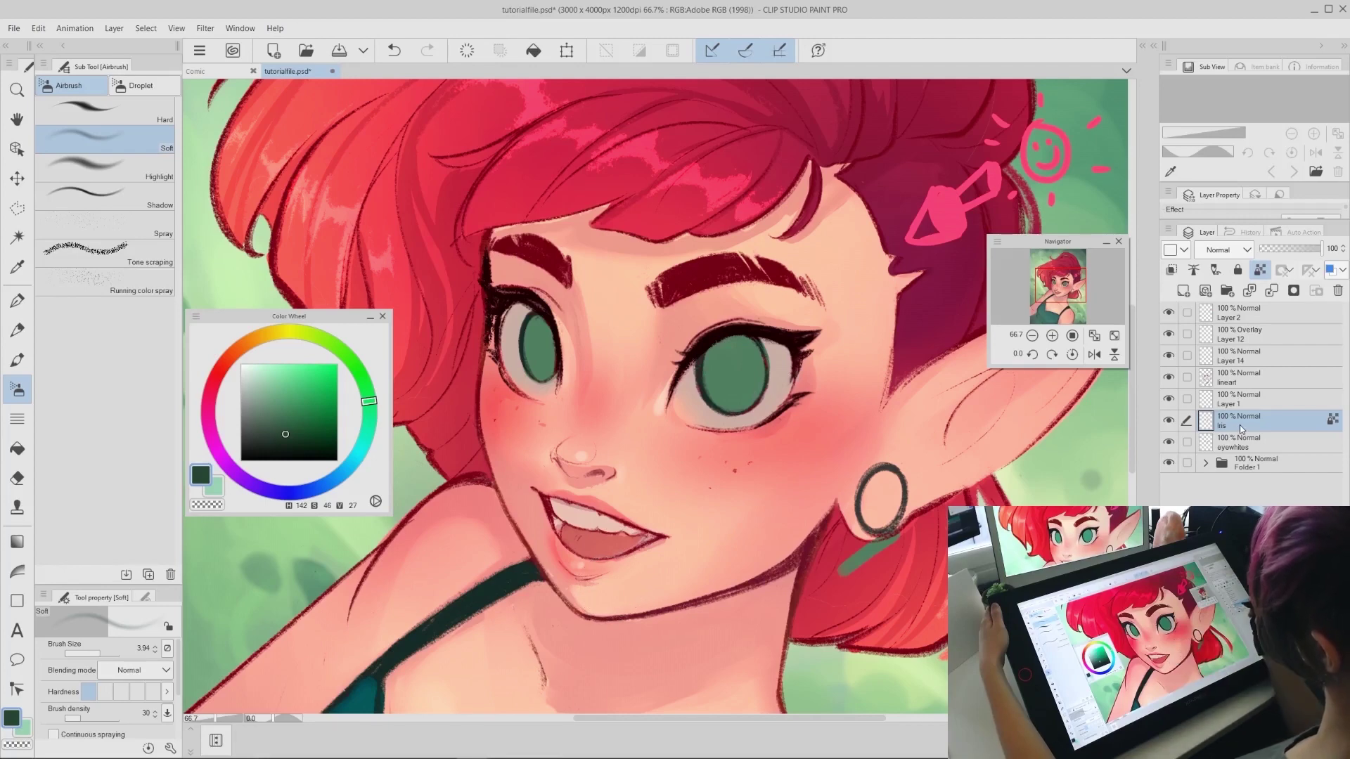
Shade the upper parts of both irises with the dark green Soft airbrush, adjusting the brush size for each eye
mouse_move(787, 363)
mouse_down()
mouse_move(784, 386)
mouse_move(829, 406)
mouse_up()
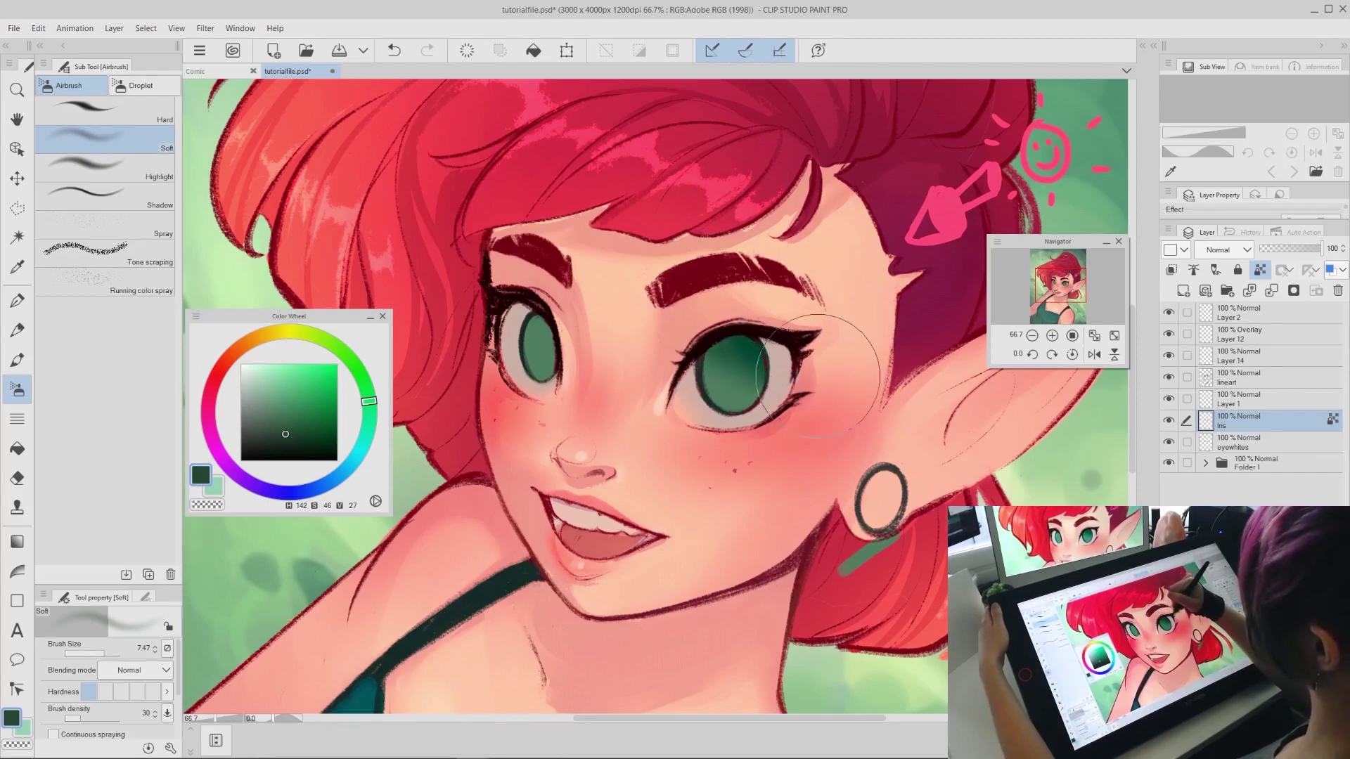
key(bracketleft)
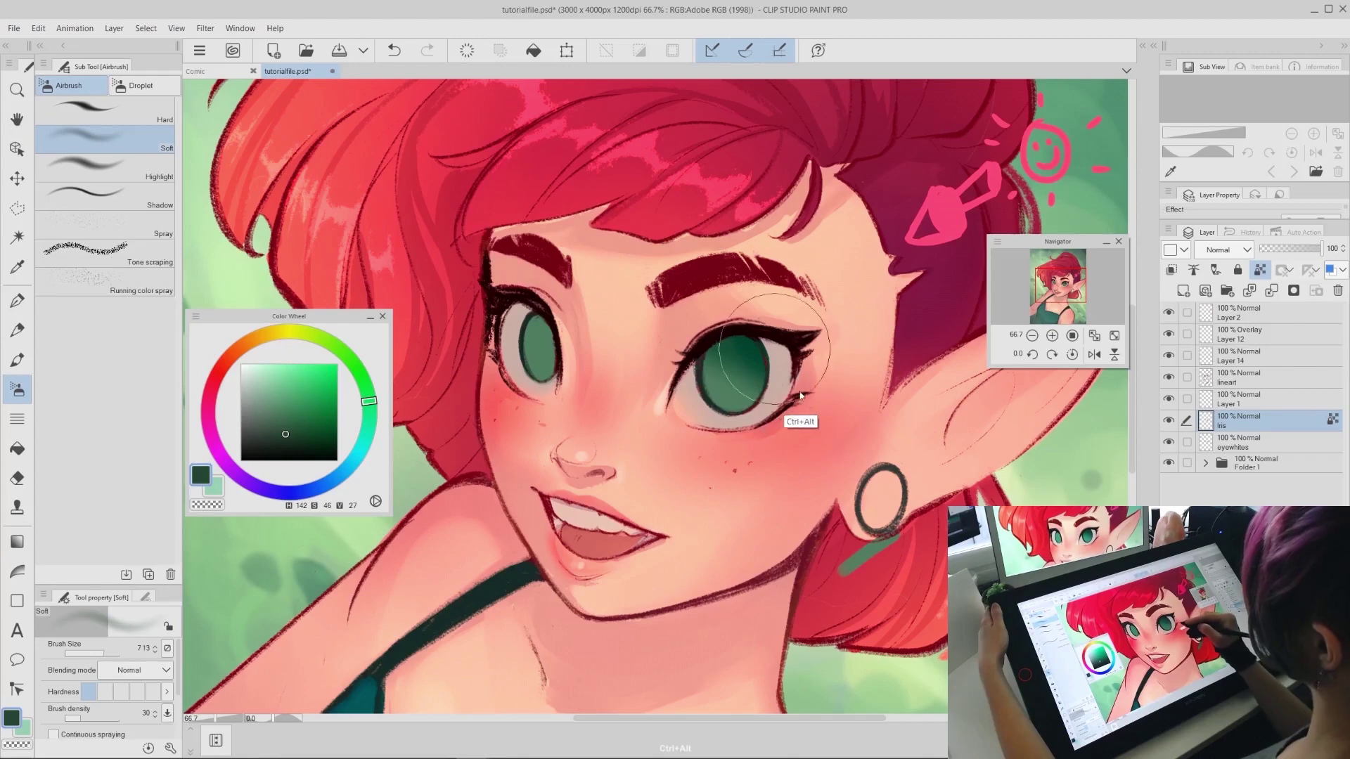
mouse_move(782, 347)
mouse_down()
mouse_move(683, 336)
mouse_move(764, 307)
mouse_move(669, 346)
mouse_up()
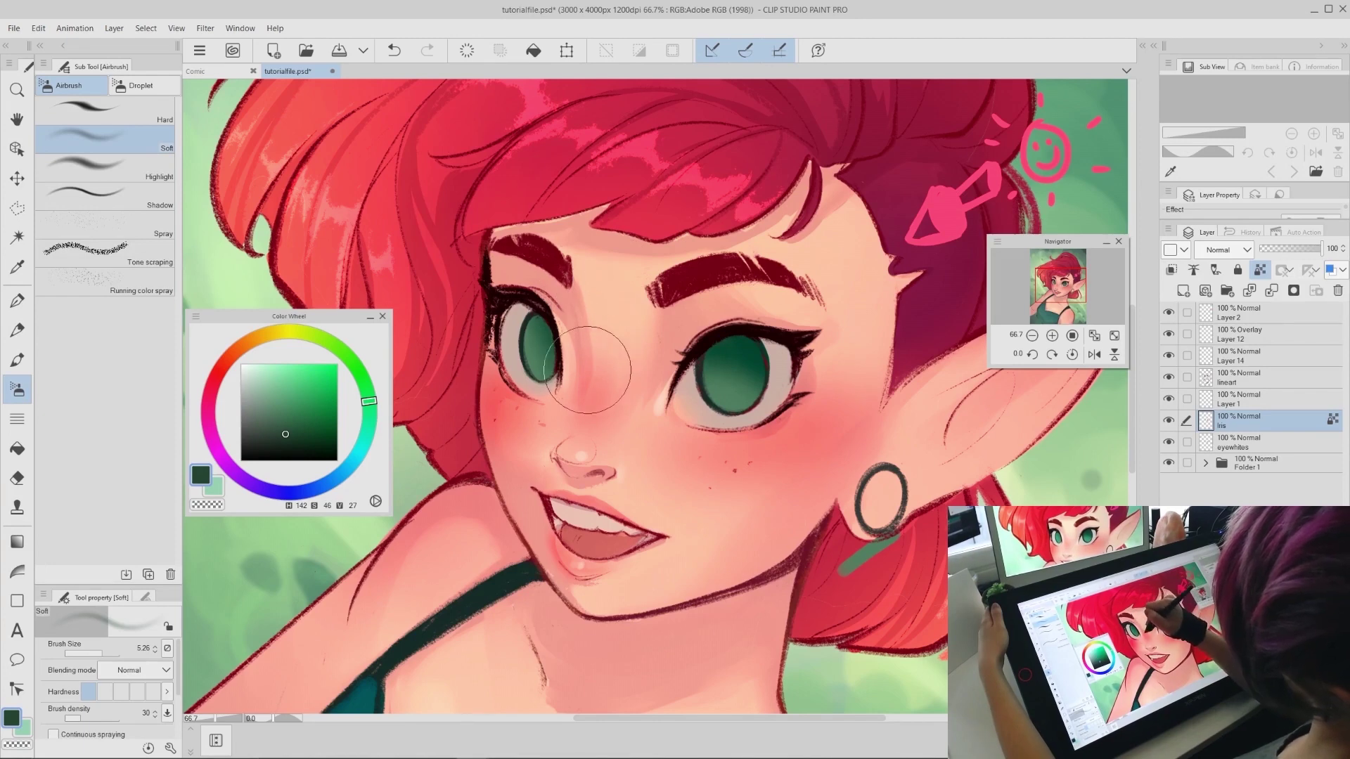
drag(611, 274, 597, 274)
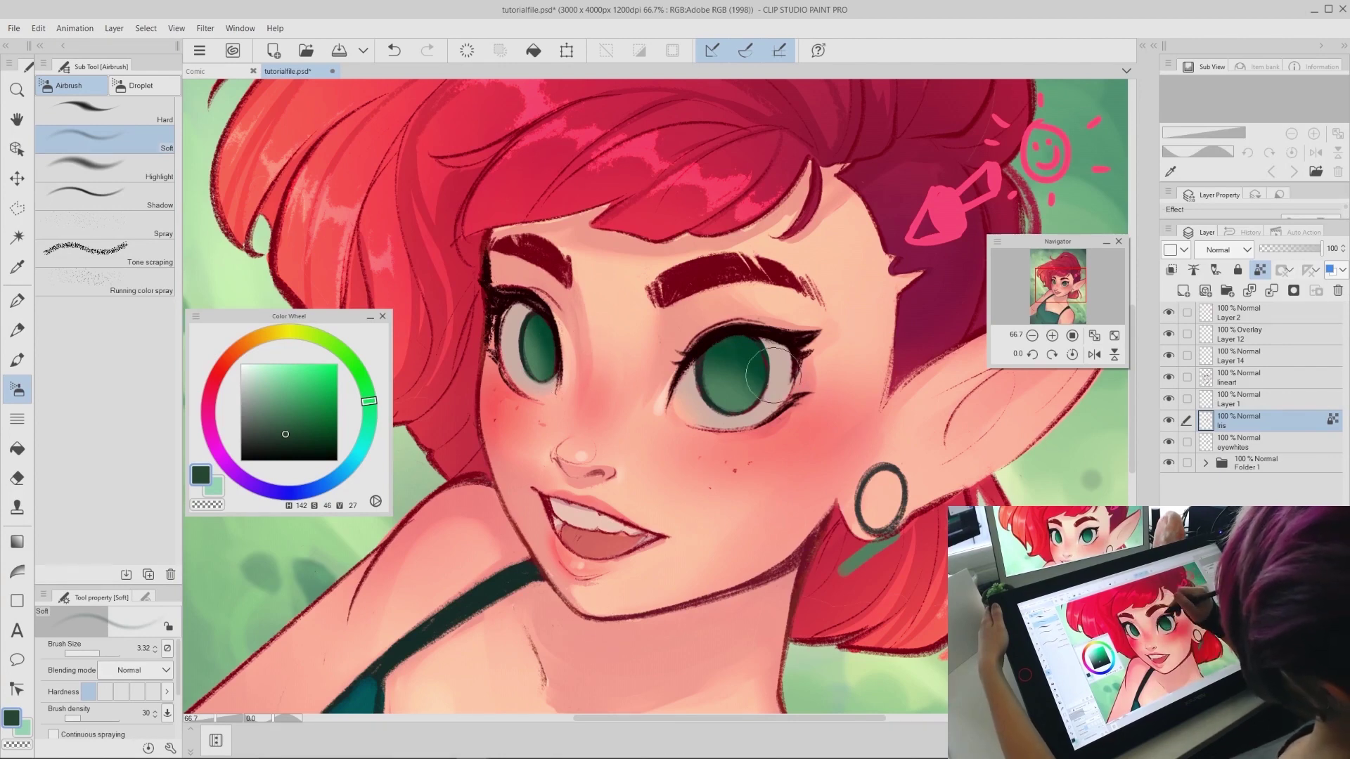
Choose a light yellowish green with hue 102, saturation 31 and value 80, and airbrush it onto the lower part of both irises
alt+click(725, 421)
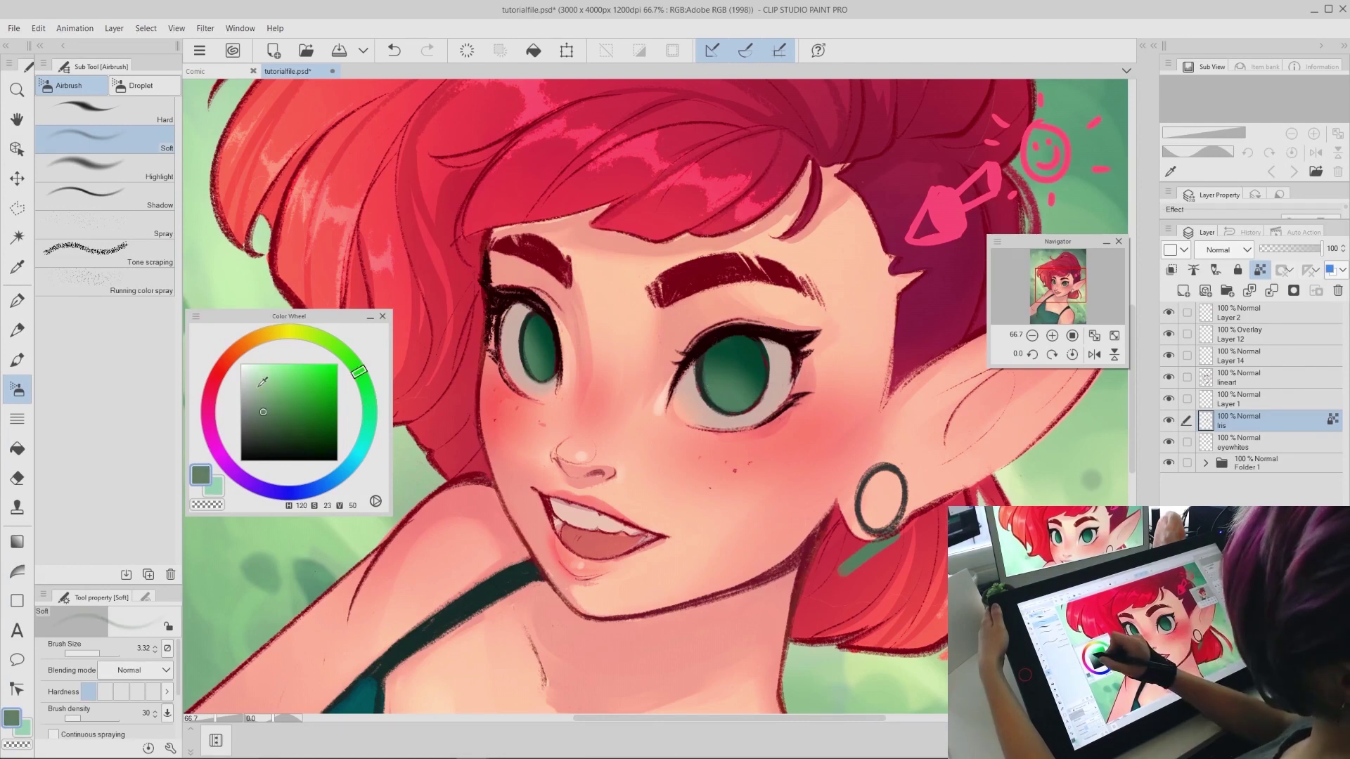
click(257, 391)
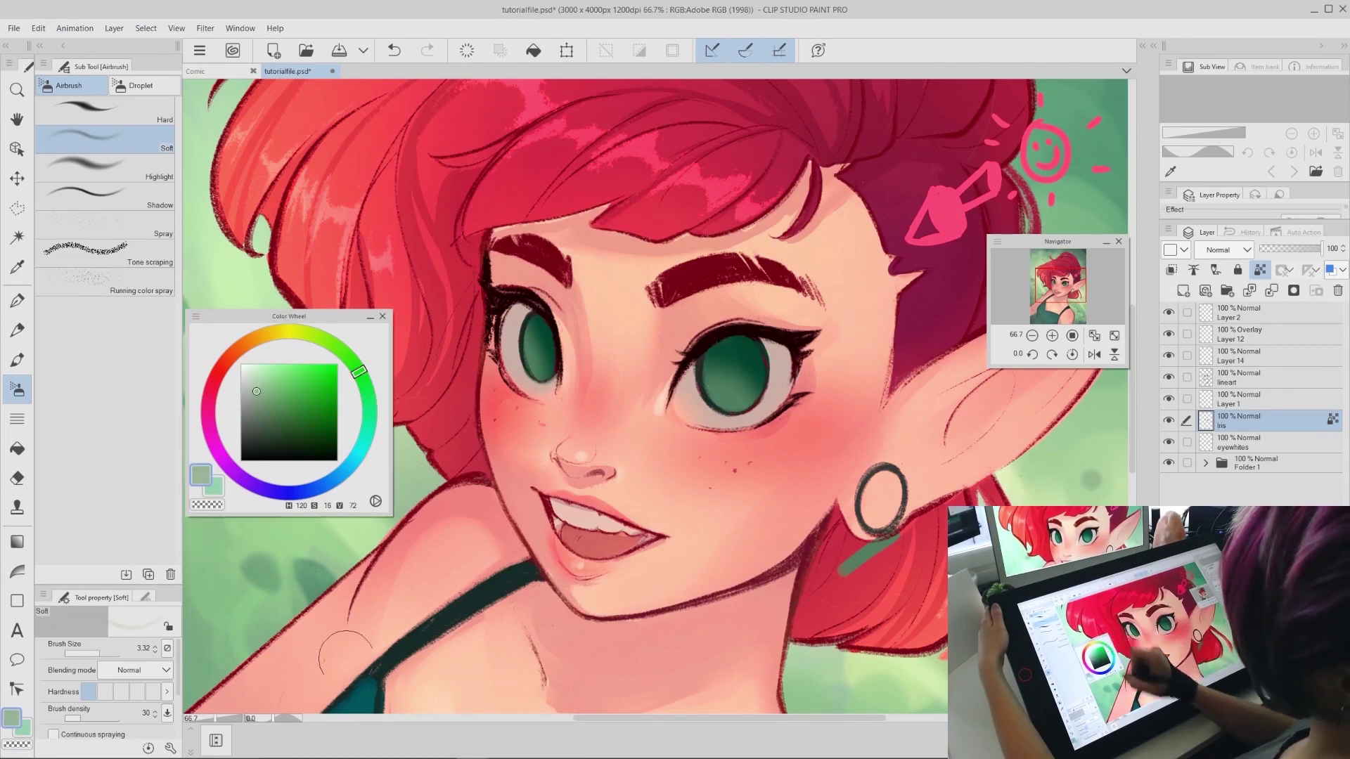
drag(346, 360, 344, 355)
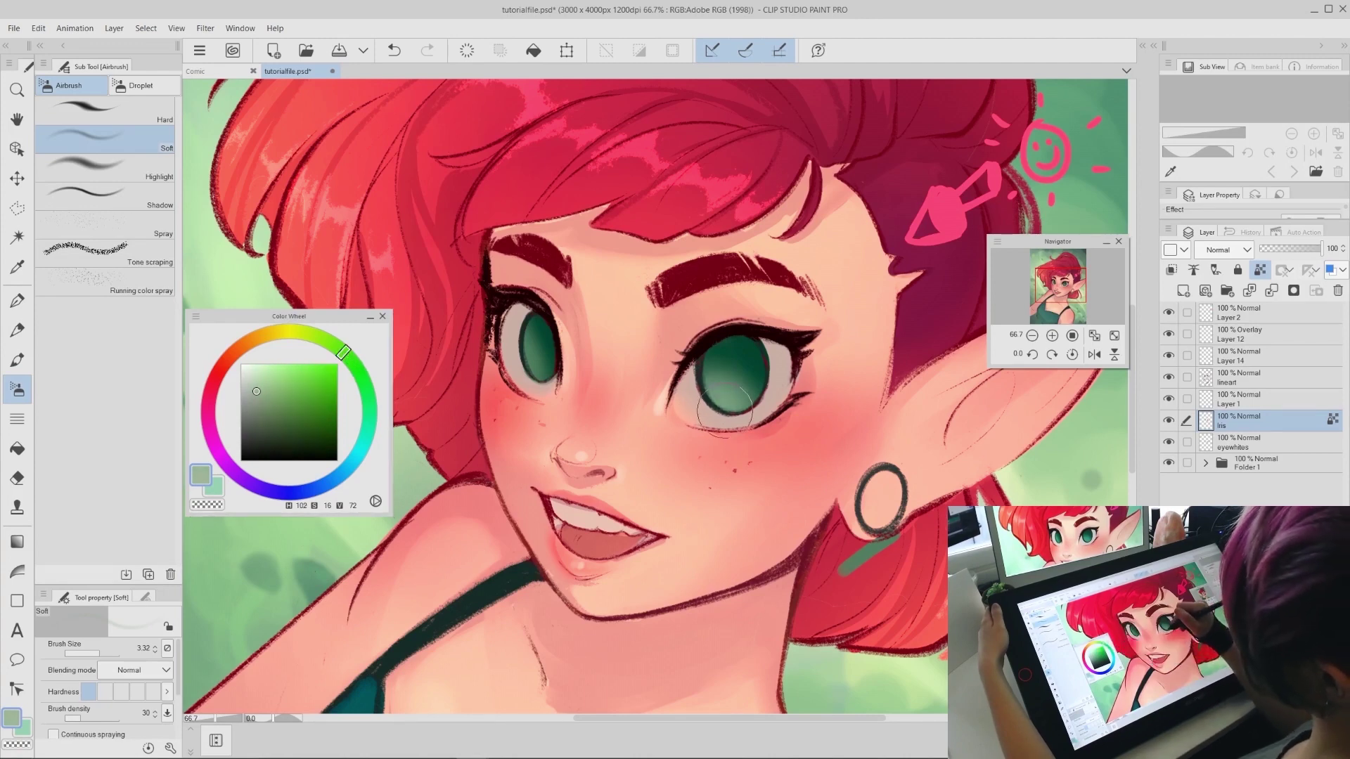
key(ctrl+z)
click(271, 383)
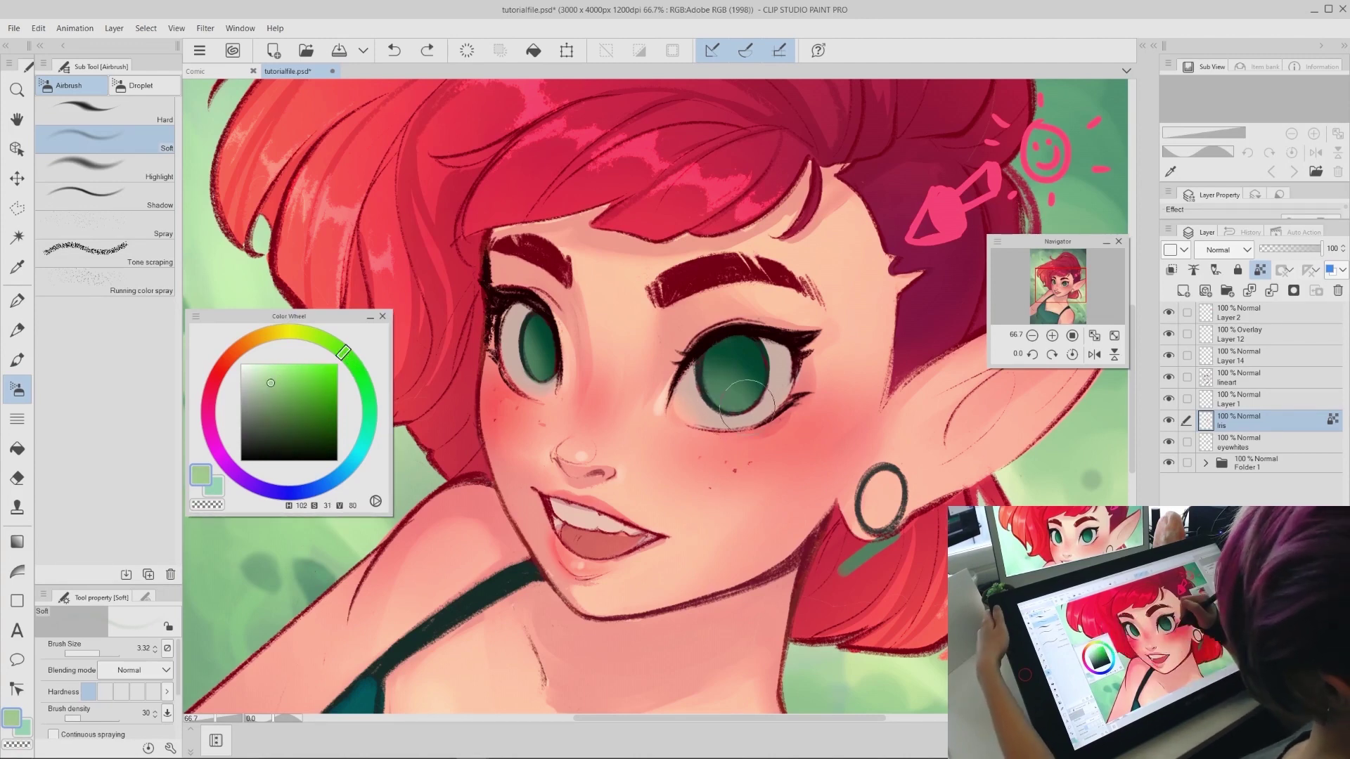
drag(710, 400, 718, 391)
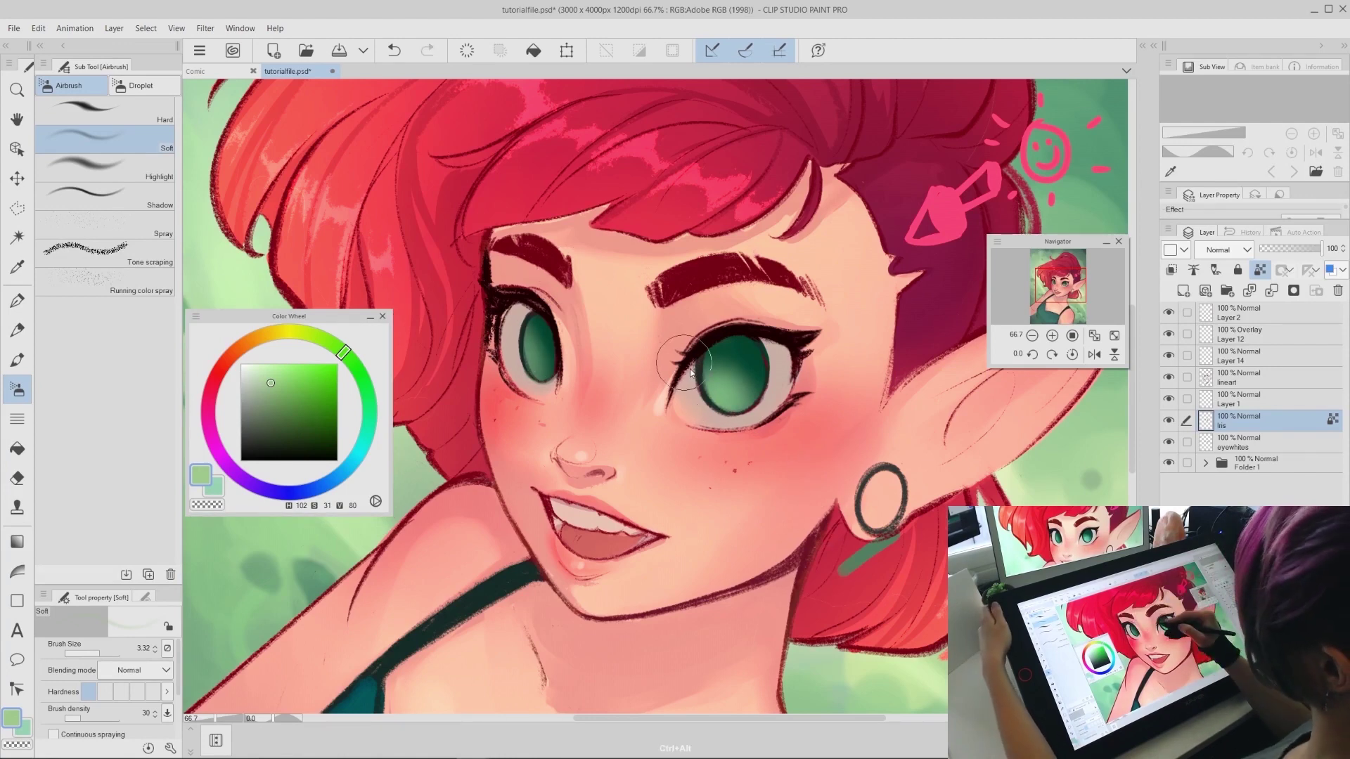
ctrl+alt+drag(674, 346, 667, 352)
mouse_move(532, 359)
mouse_down()
mouse_move(526, 342)
mouse_move(530, 360)
mouse_up()
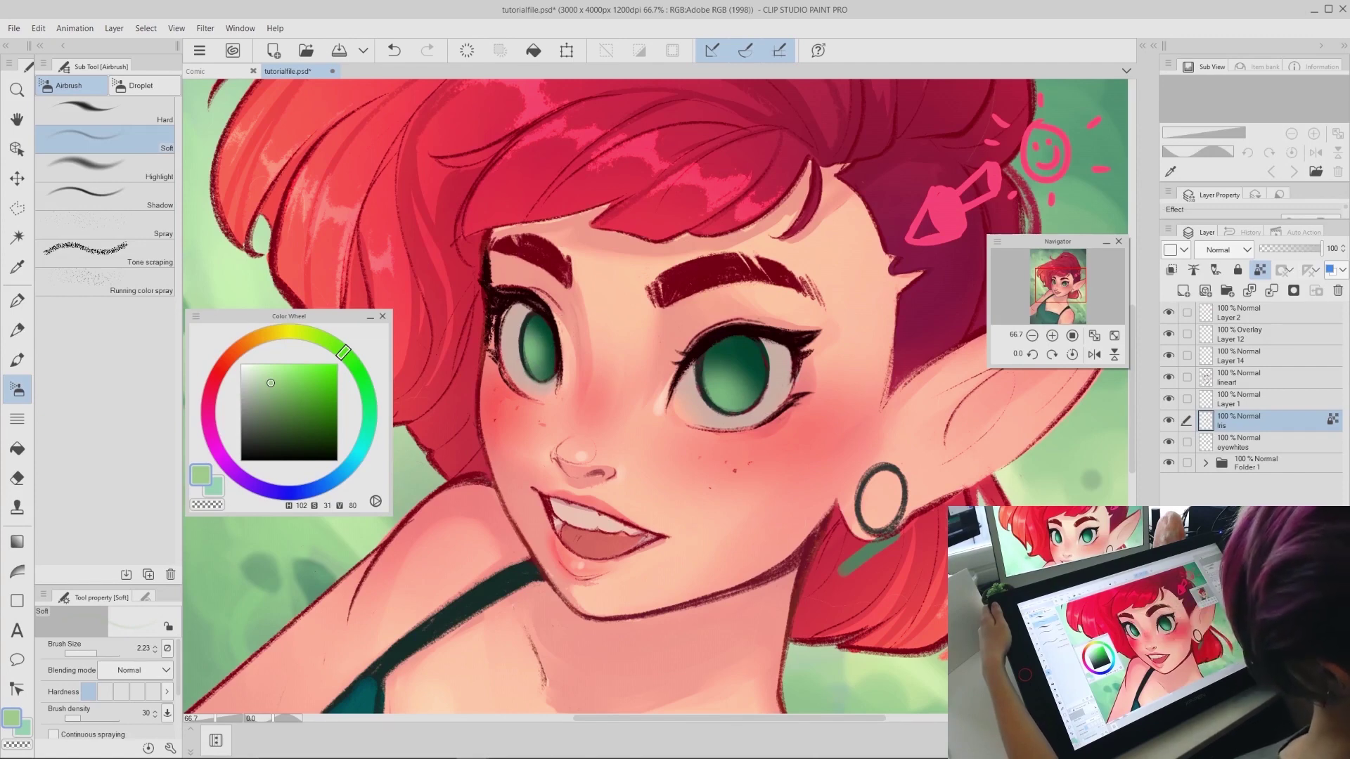
Sample greens from the irises, try a brighter green with hue 107, and create a new canvas
alt+click(728, 380)
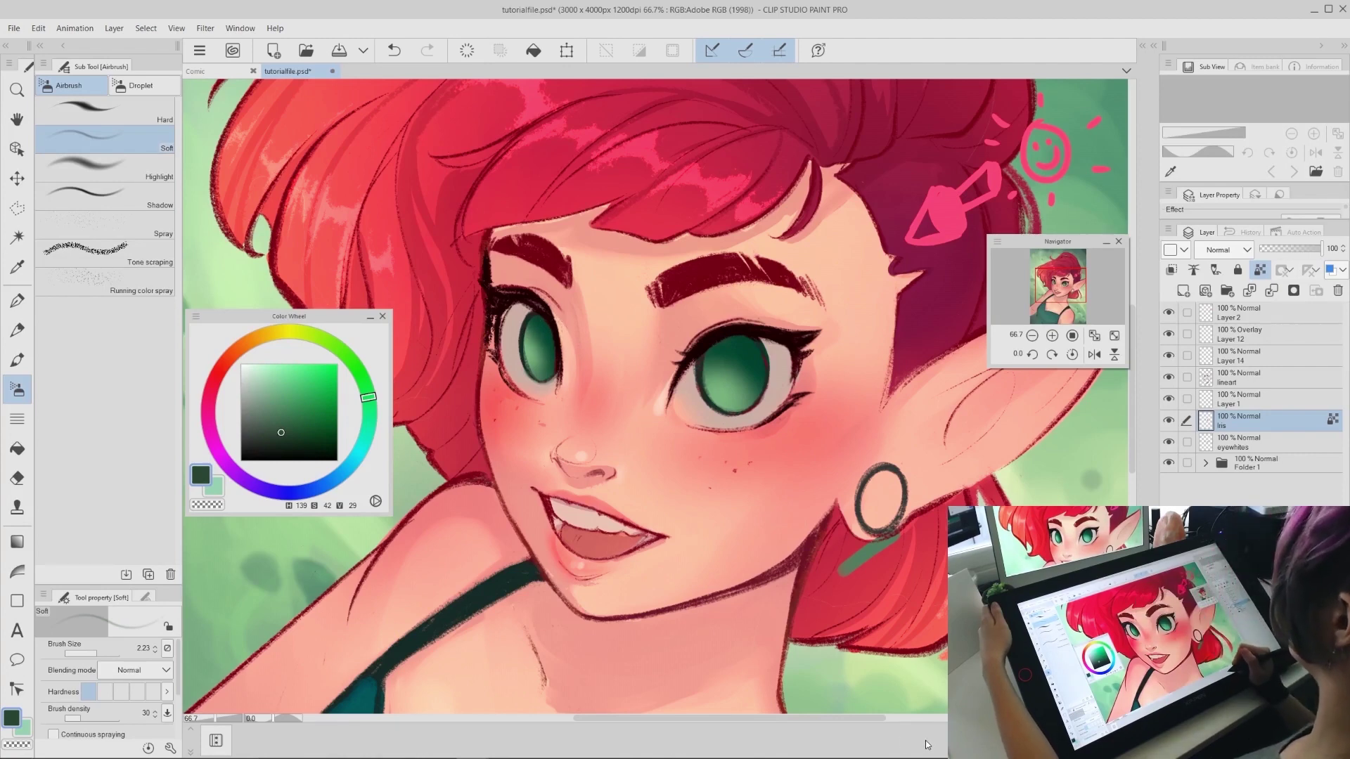
alt+click(533, 376)
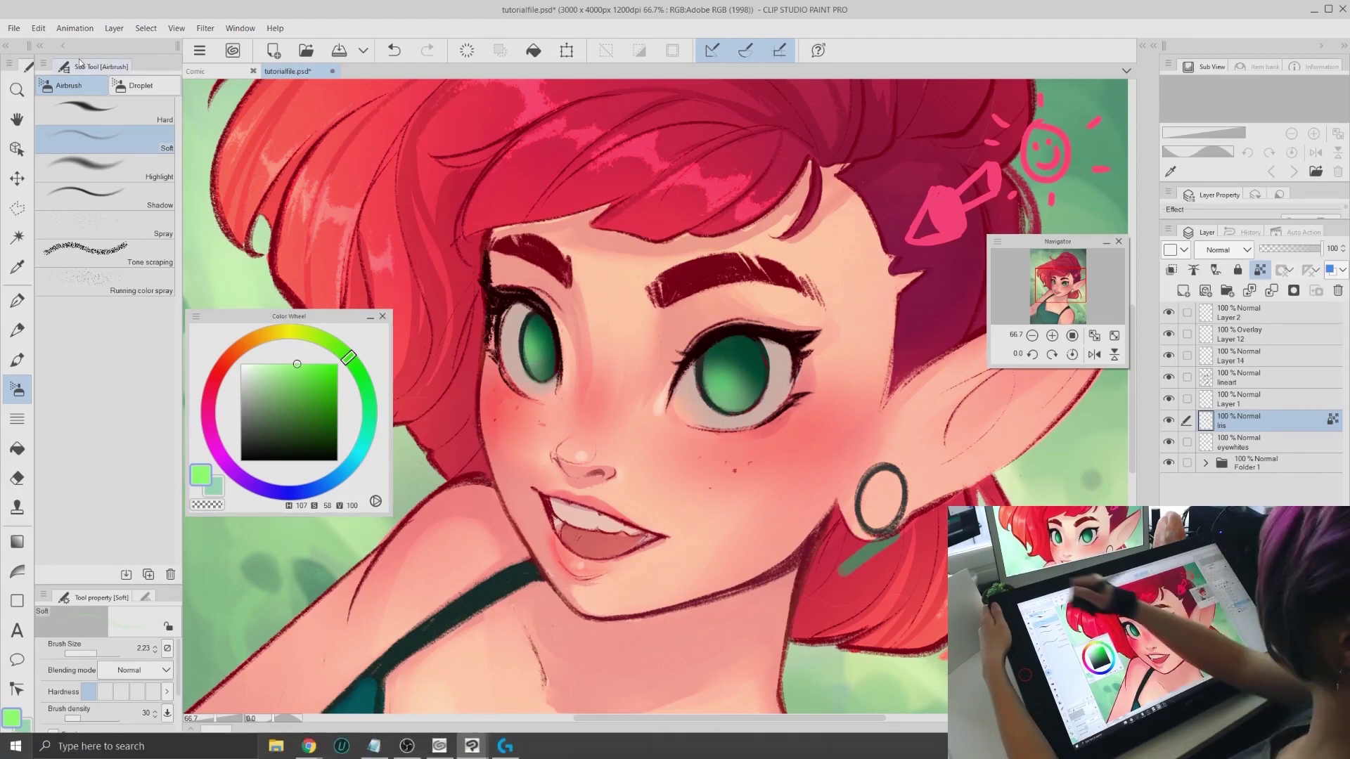
click(14, 29)
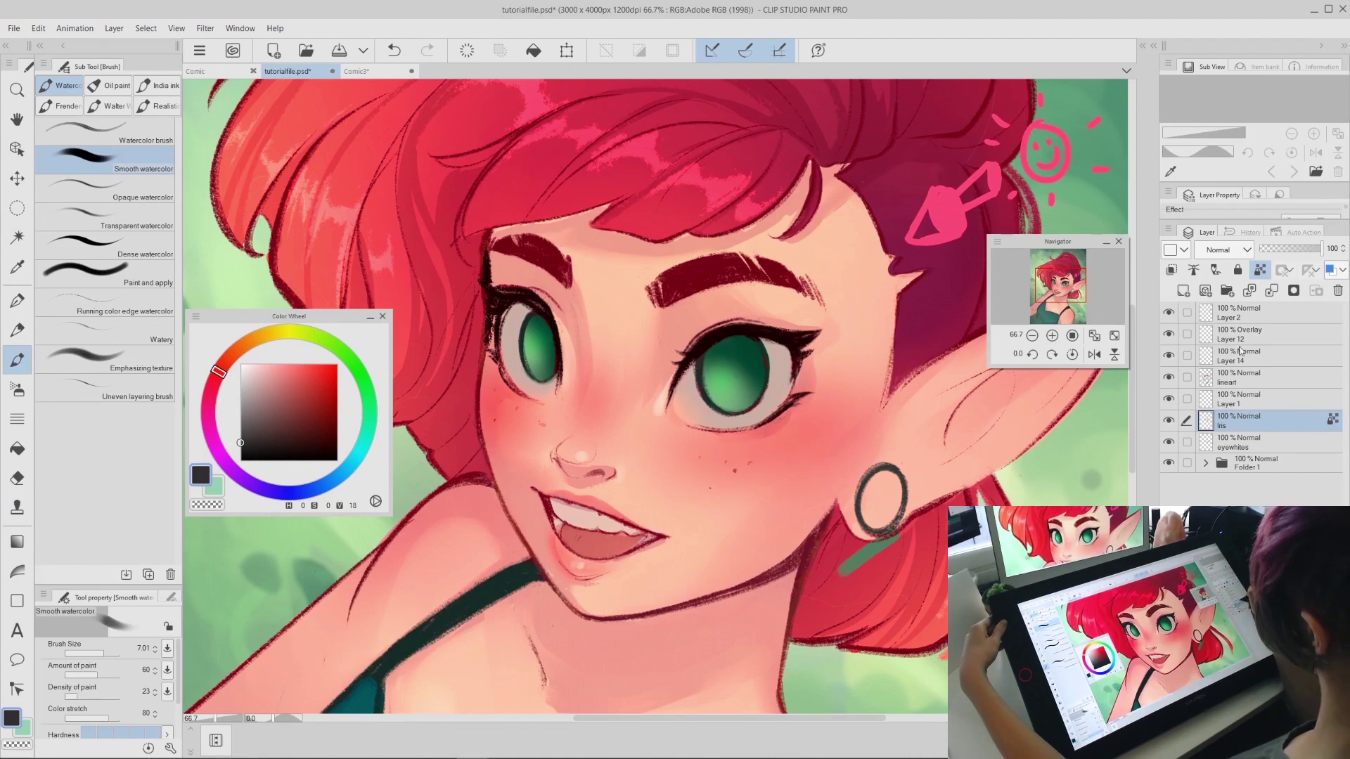
Create a new layer above the Iris layer and choose a greyish purple with hue 278, saturation 9 and value 43
click(1183, 290)
click(1226, 250)
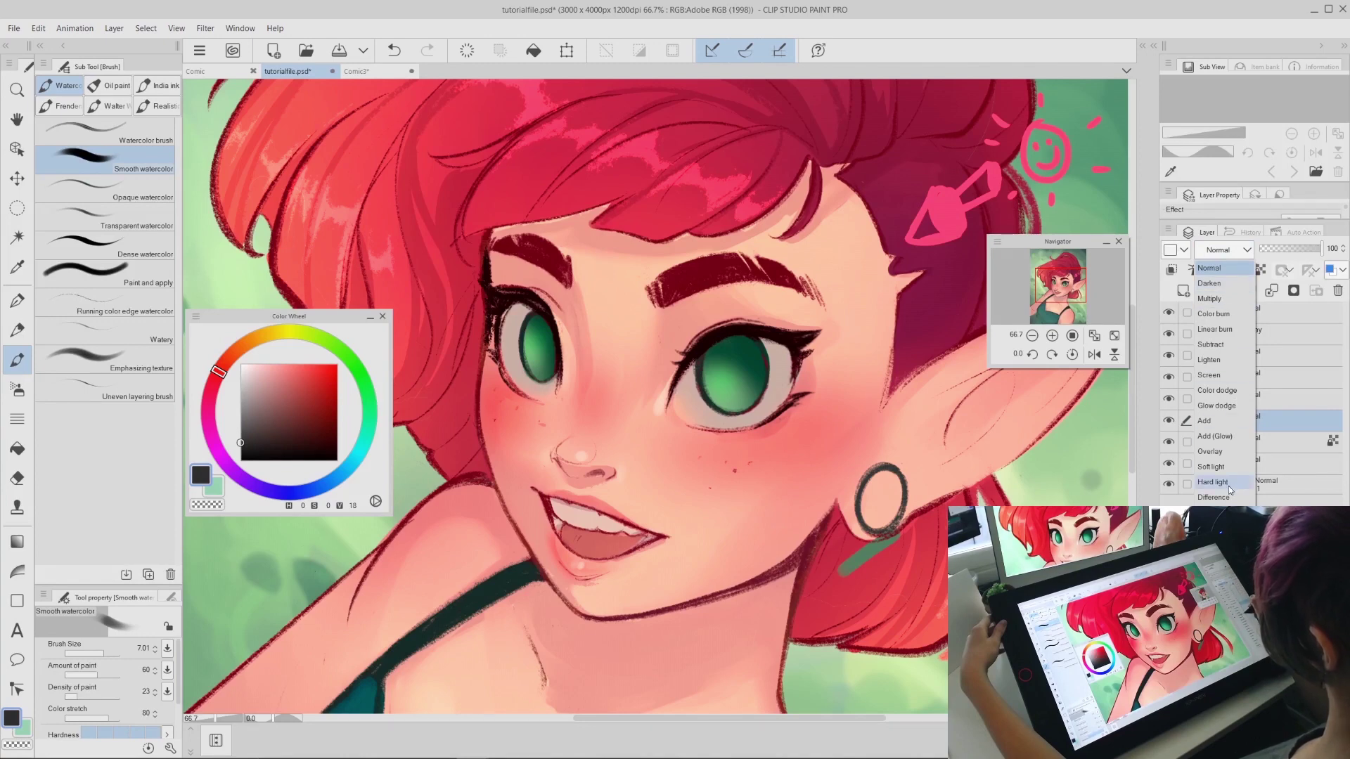
click(1209, 268)
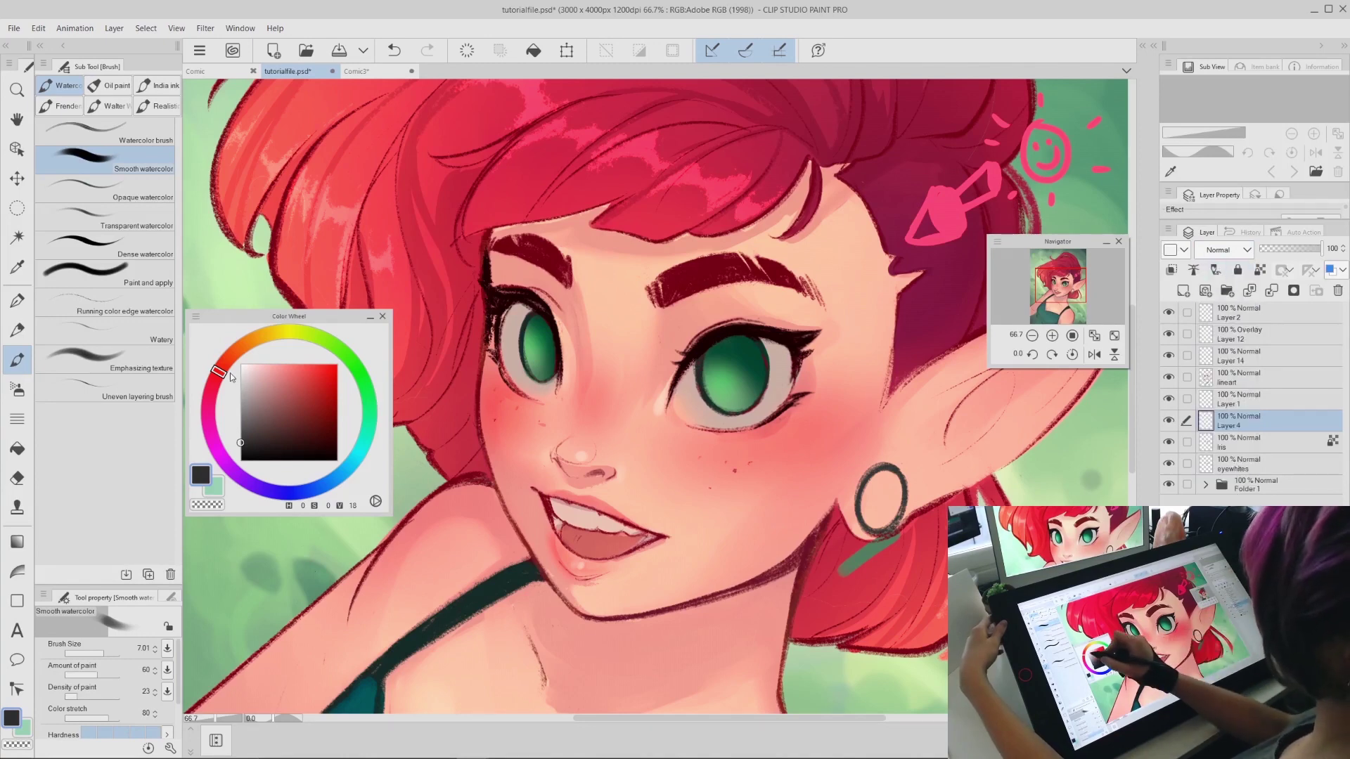
mouse_move(230, 372)
mouse_down()
mouse_move(210, 413)
mouse_move(239, 476)
mouse_up()
drag(256, 403, 249, 420)
Set the new layer's blending mode to Hard light and pick the G-pen 4 for a test stroke on the larger eye
click(1227, 250)
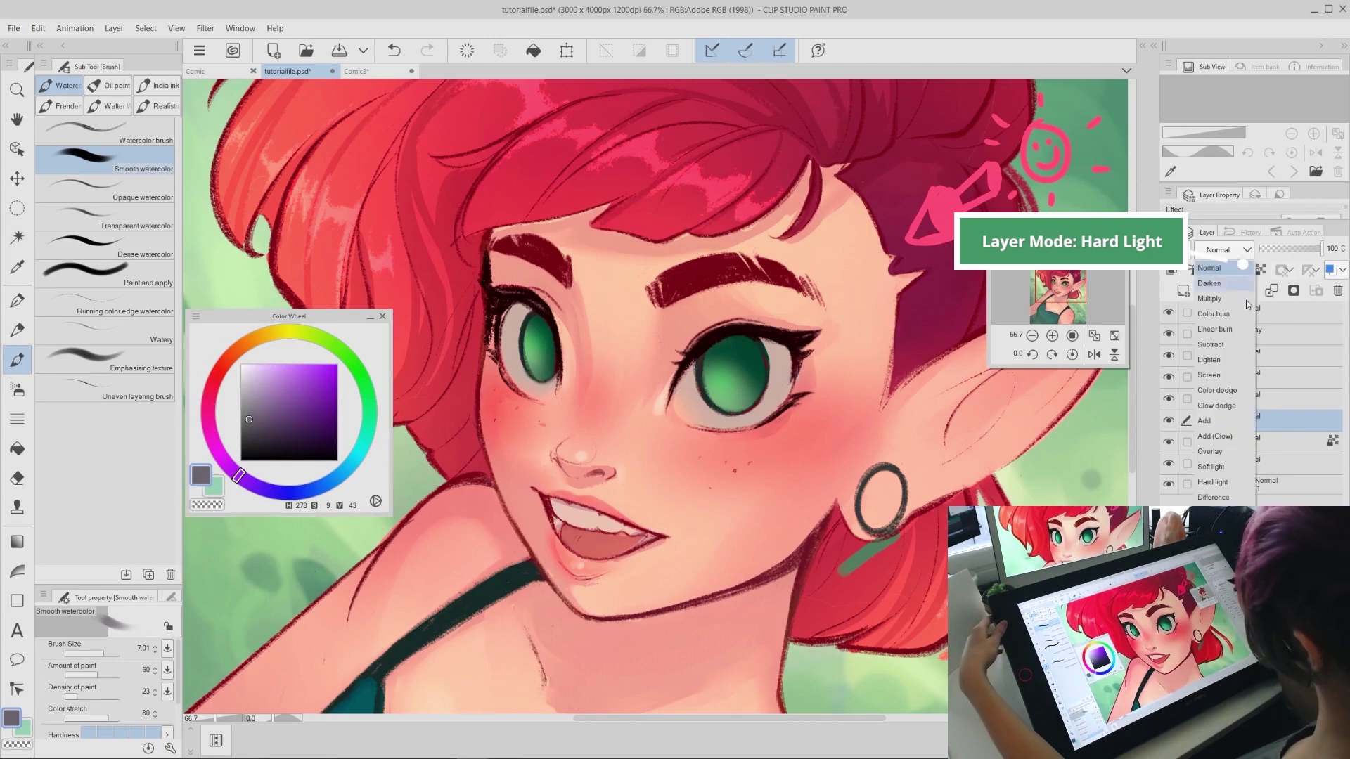
click(1227, 482)
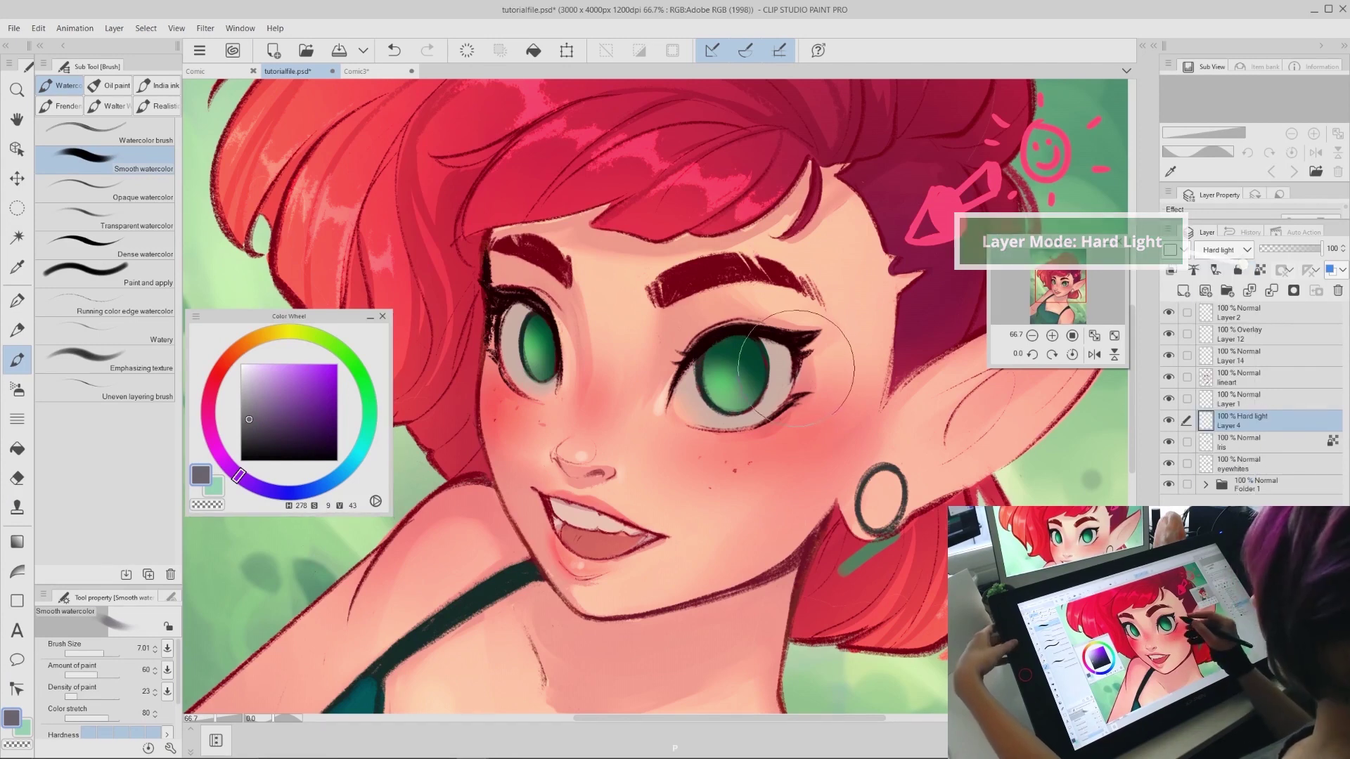
key(p)
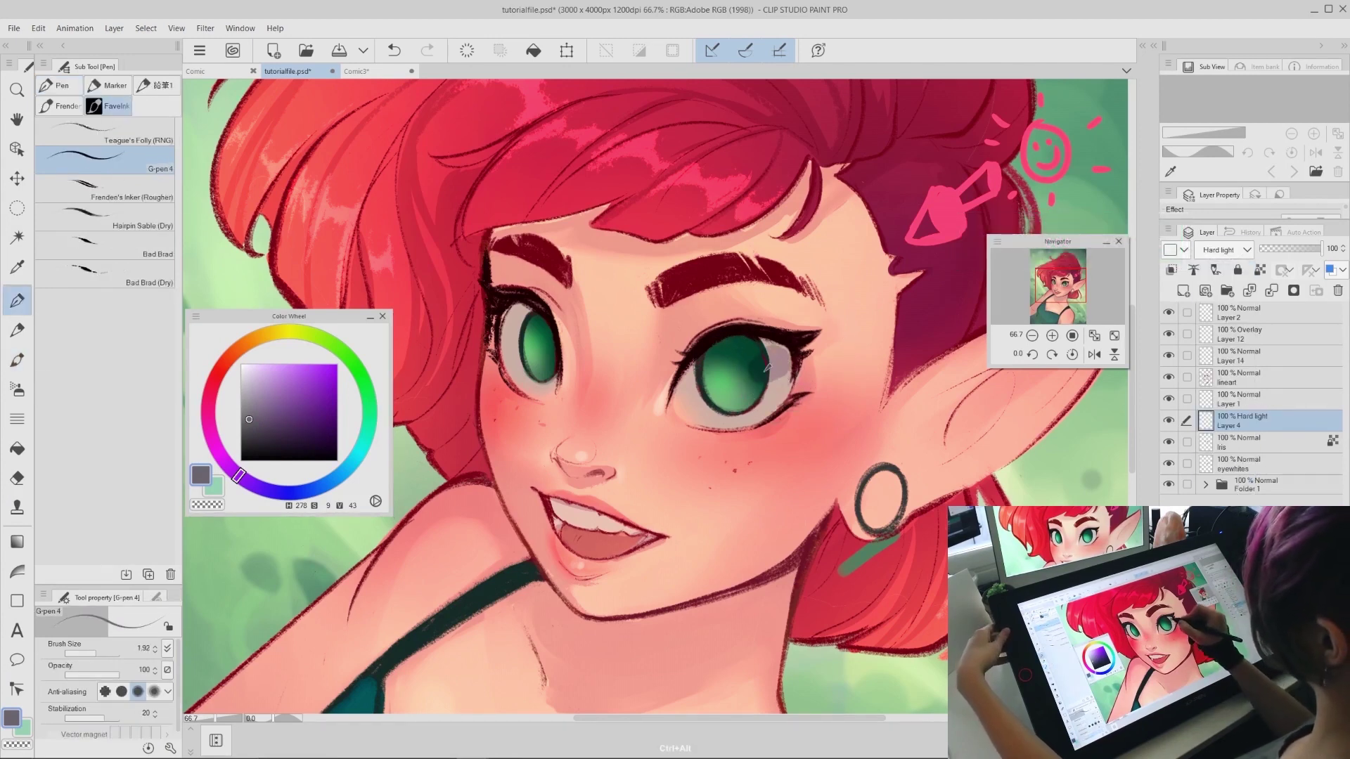
Compare the Multiply and Overlay blending modes, clip the shadow layer to the Iris layer, and set it back to Hard light
click(1234, 253)
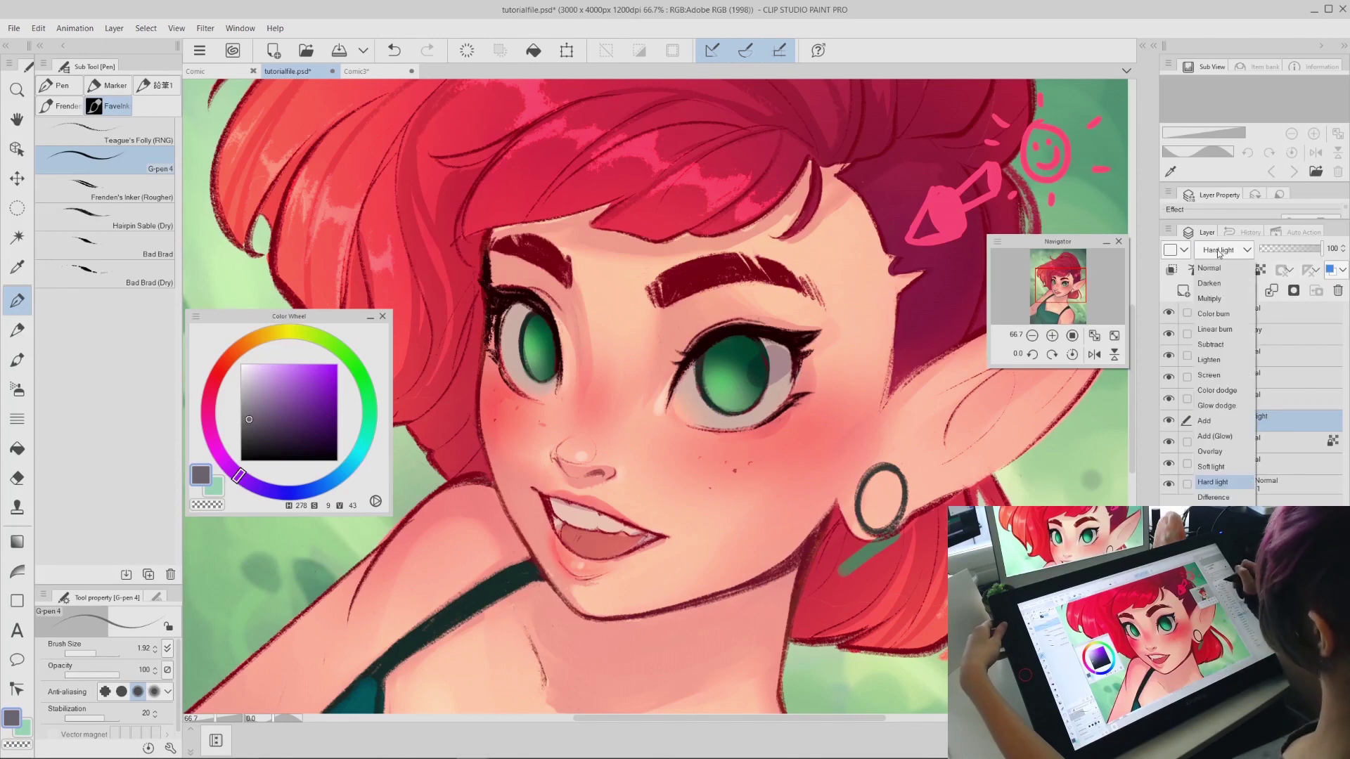
click(1221, 299)
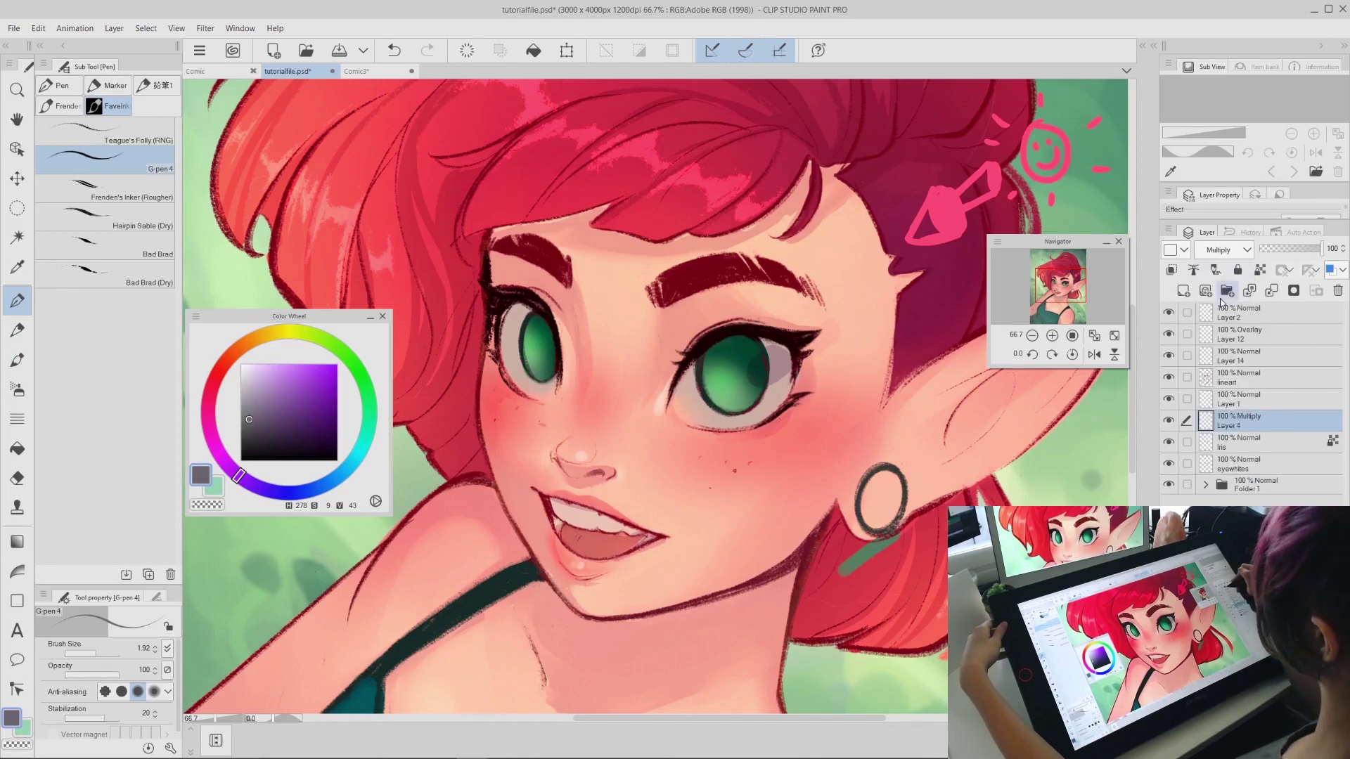
click(1229, 251)
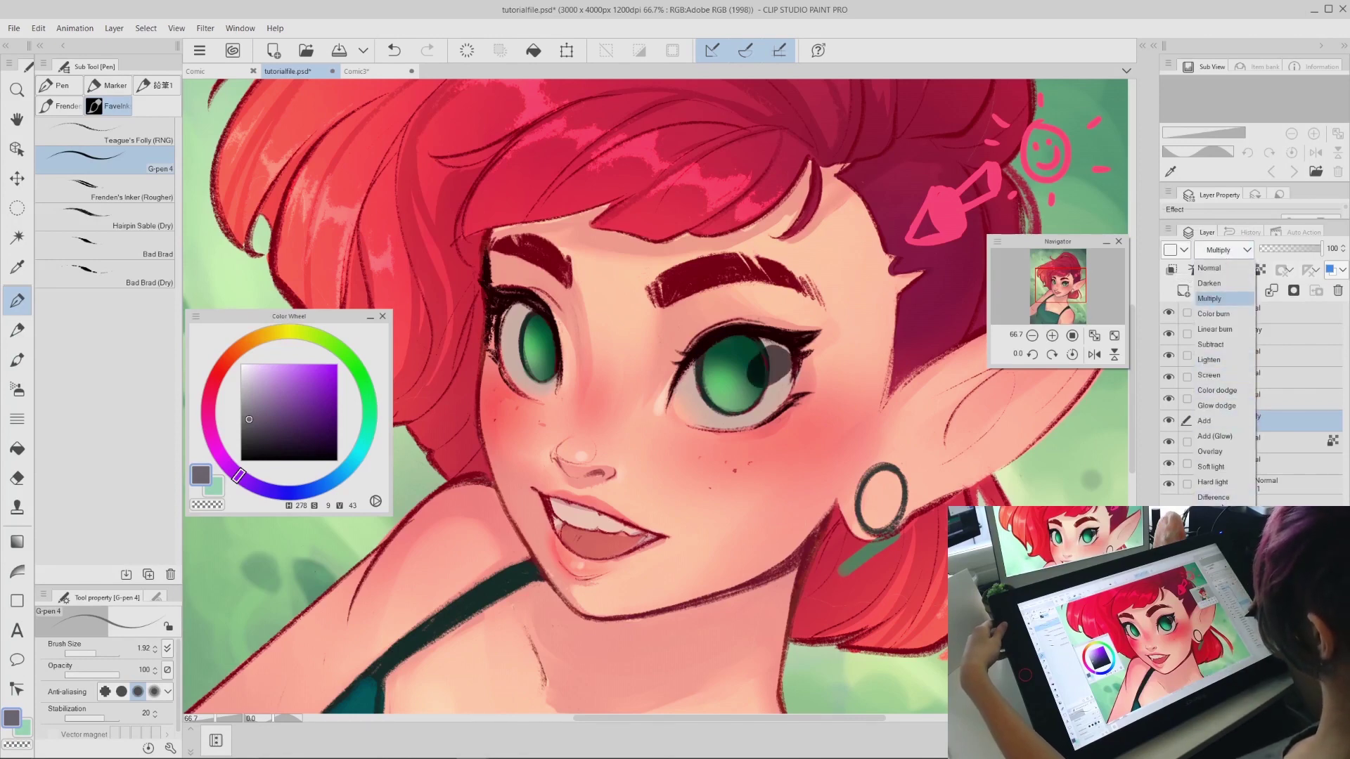
click(1210, 451)
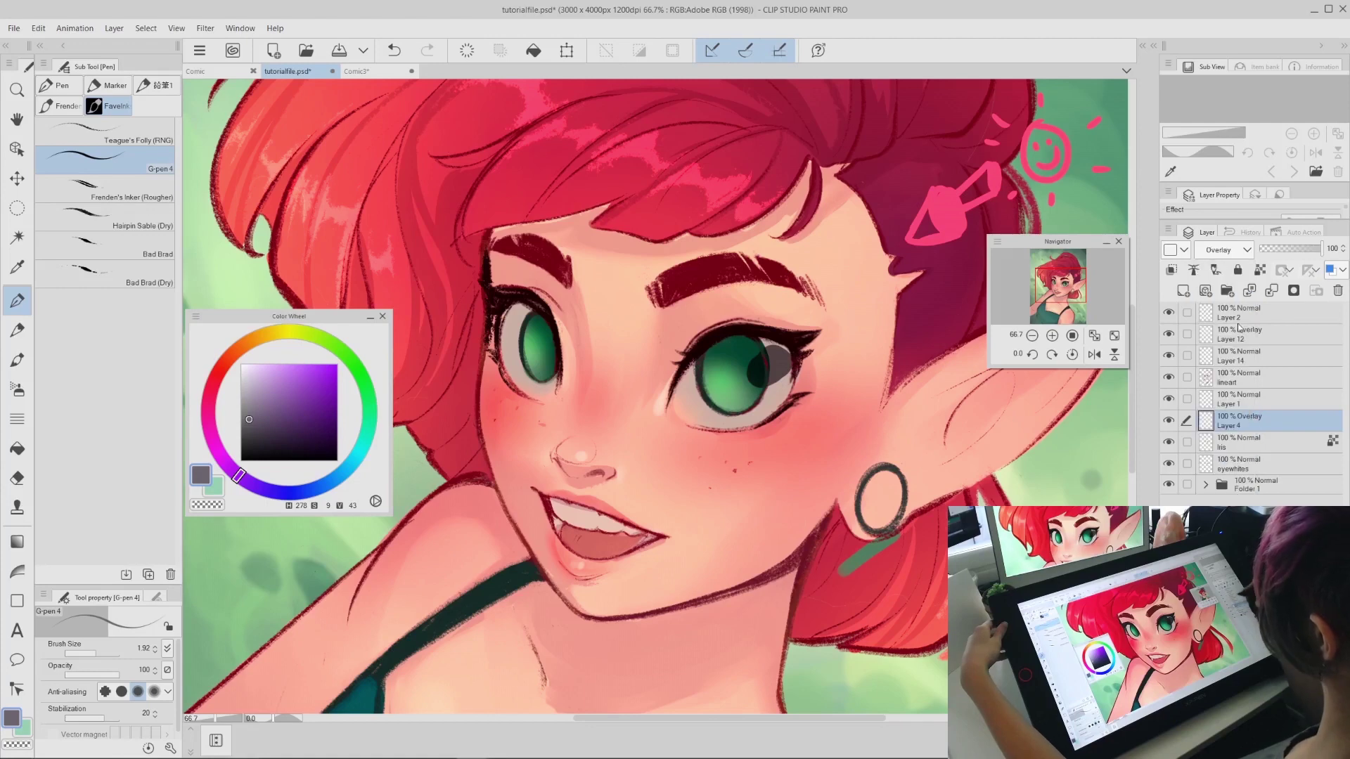
click(1230, 251)
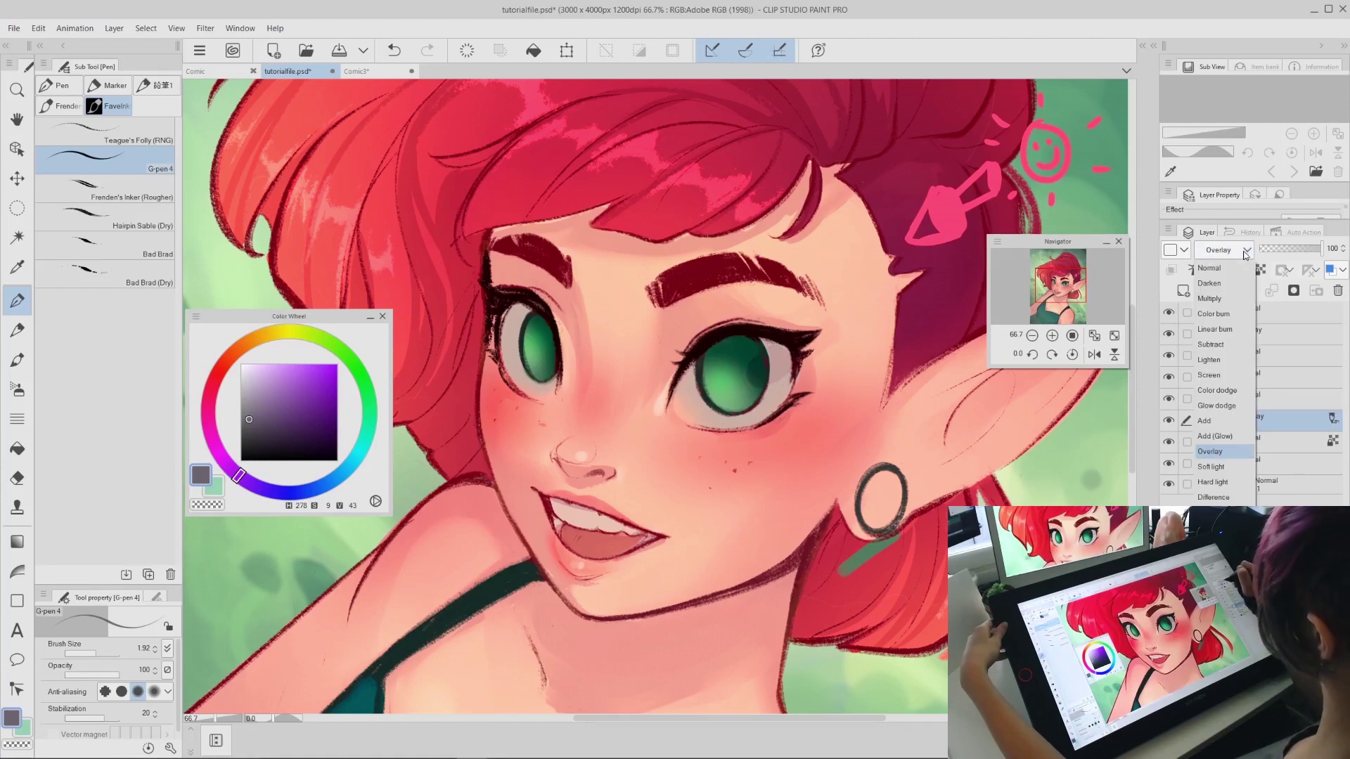
click(1226, 483)
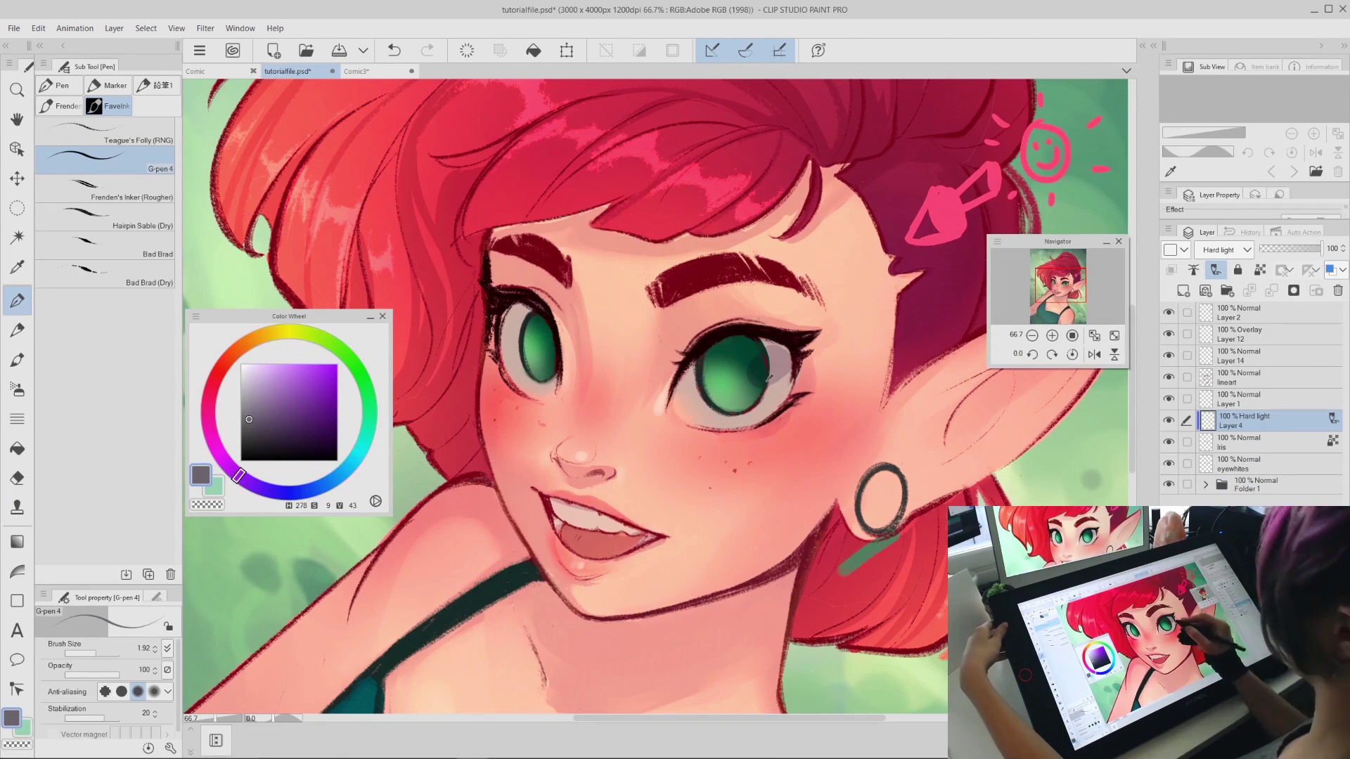
Clear the test shading and paint a curved shadow across the upper part of both irises with the G-pen 4
key(Delete)
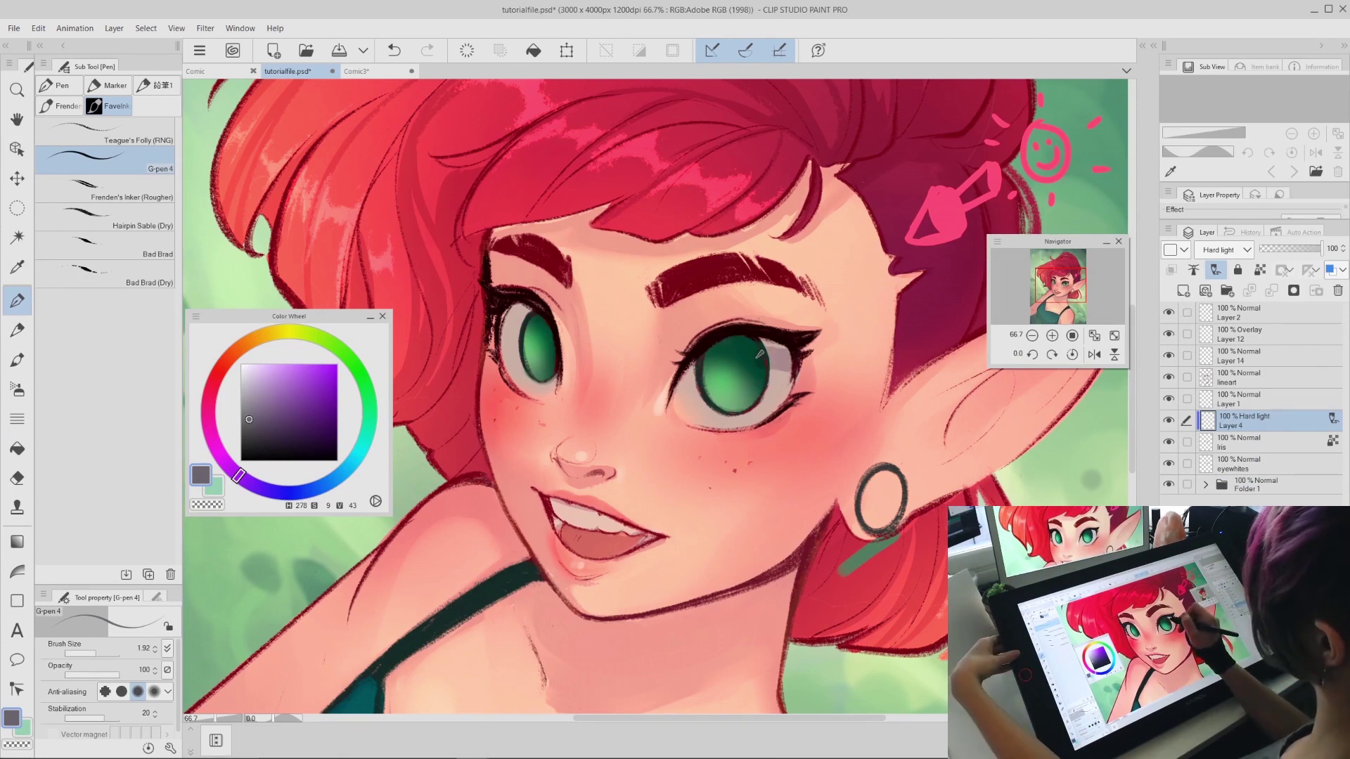
drag(759, 354, 709, 371)
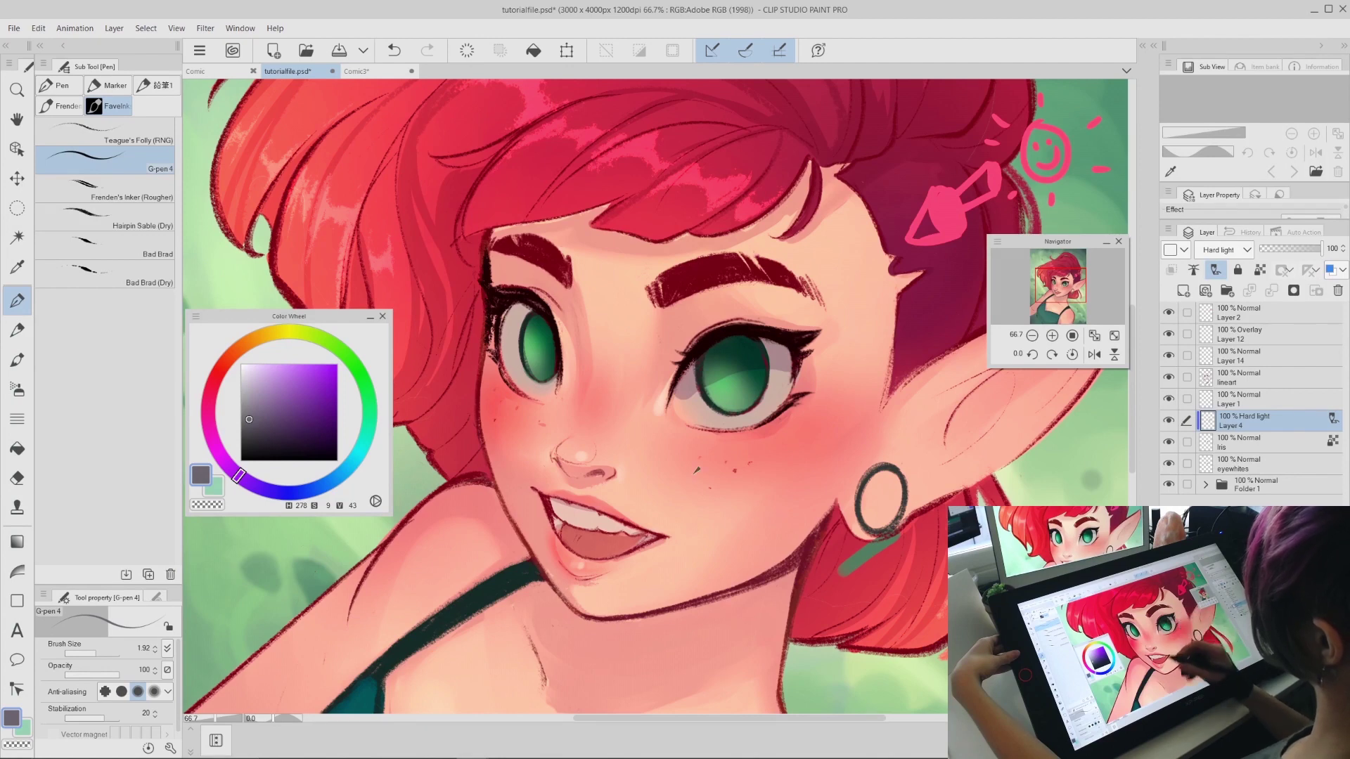
drag(749, 357, 737, 352)
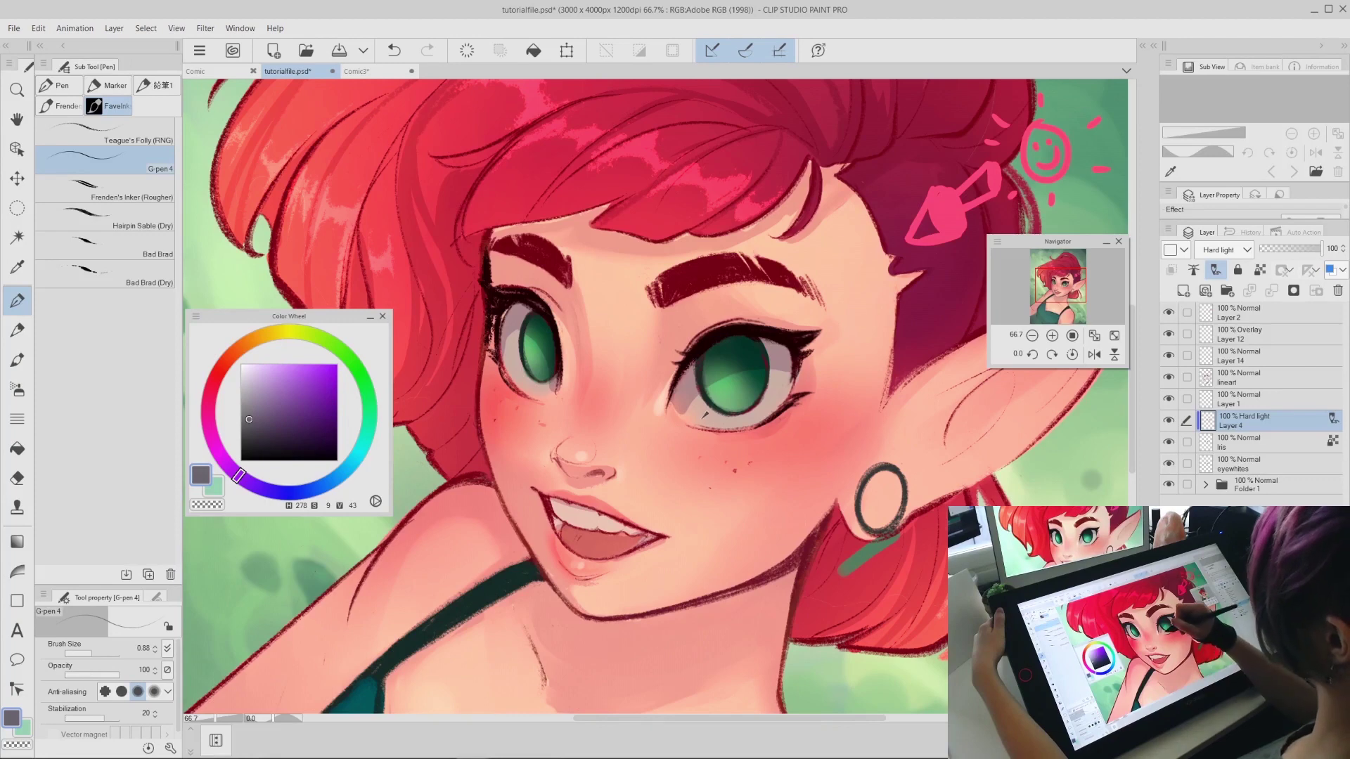
Pick the Smooth watercolor brush, reduce its size to about 0.8, and try softening the shadow edge on the larger iris
key(b)
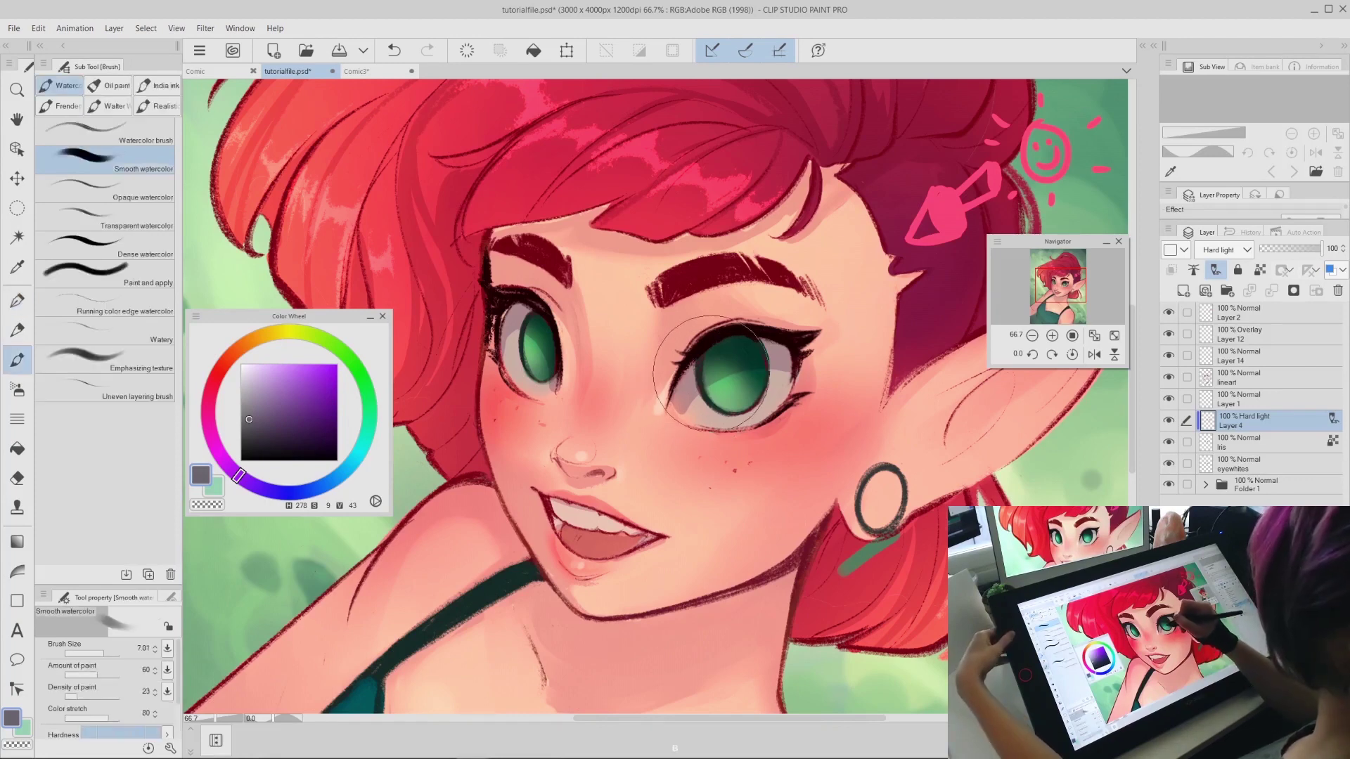
click(142, 165)
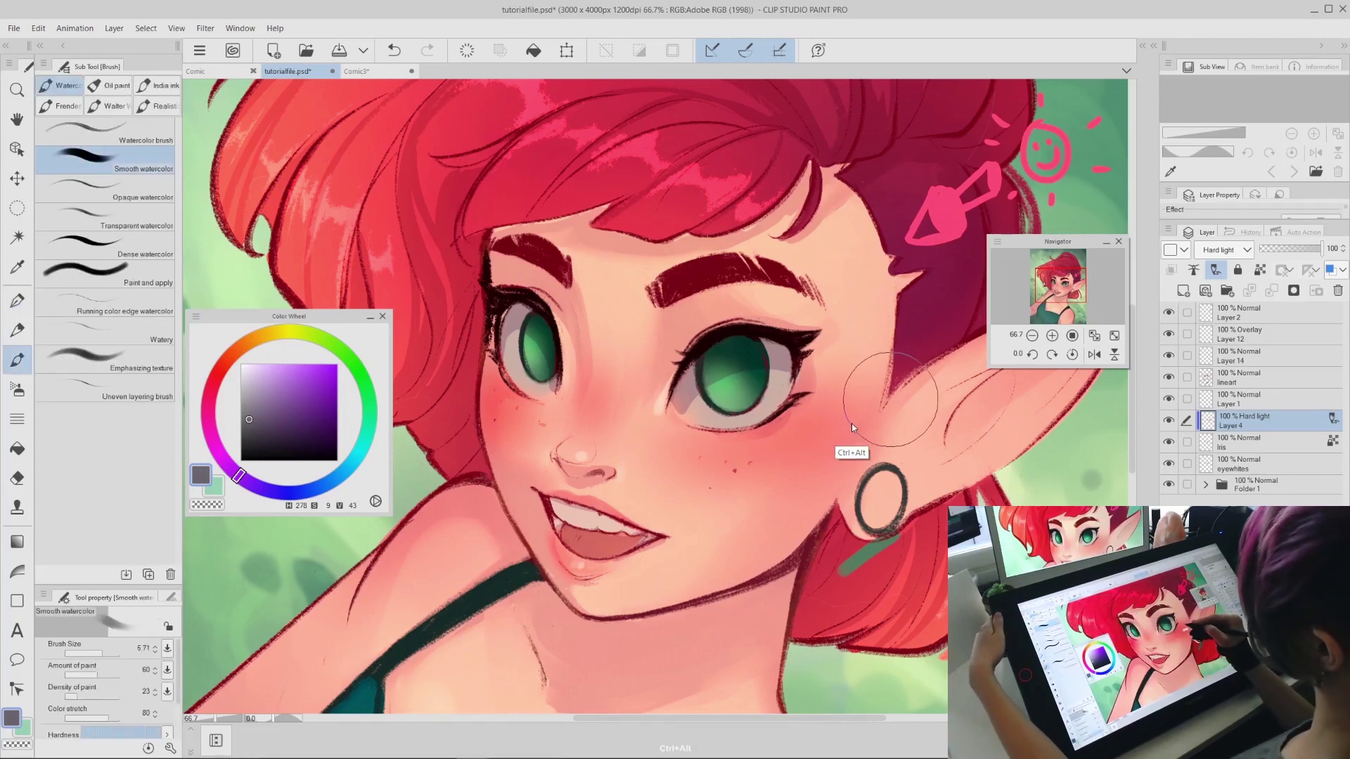
drag(848, 428, 873, 405)
drag(695, 416, 692, 378)
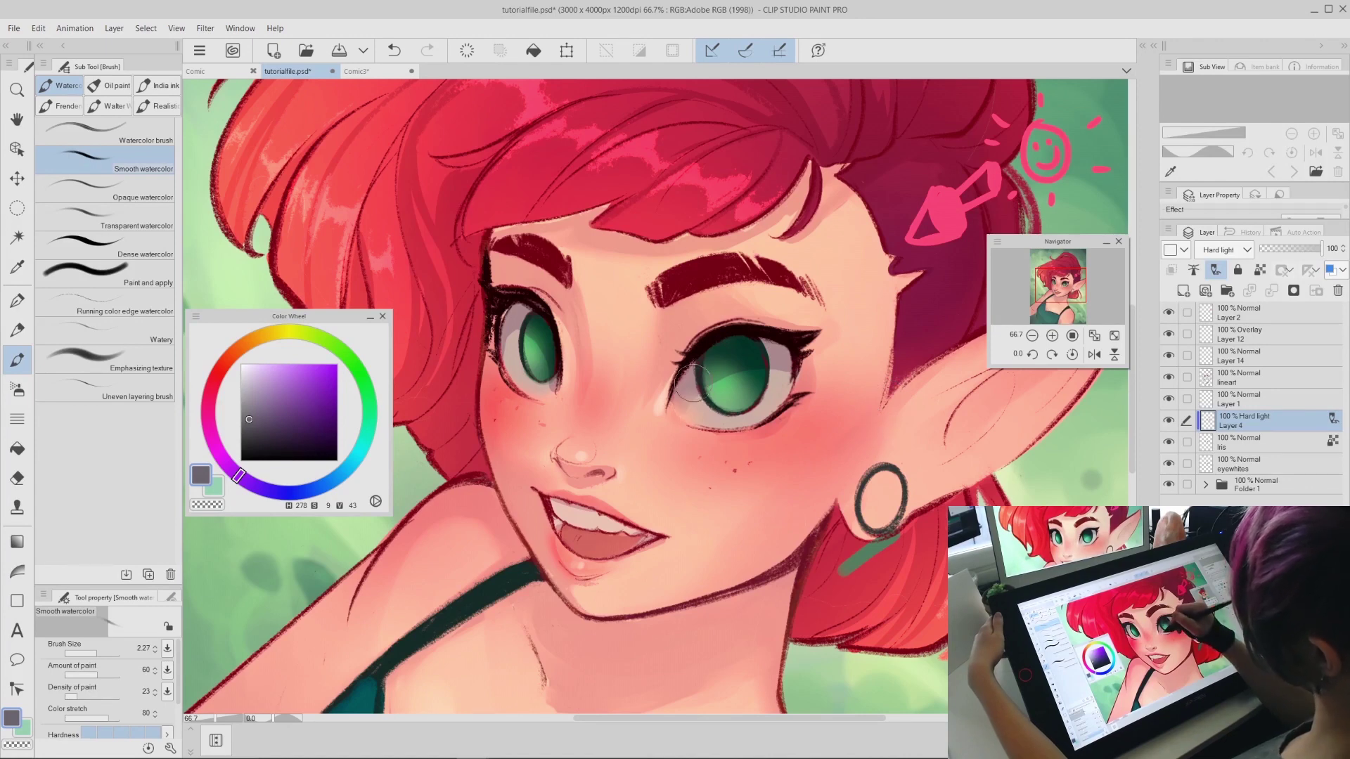
key(ctrl+z)
drag(768, 407, 768, 404)
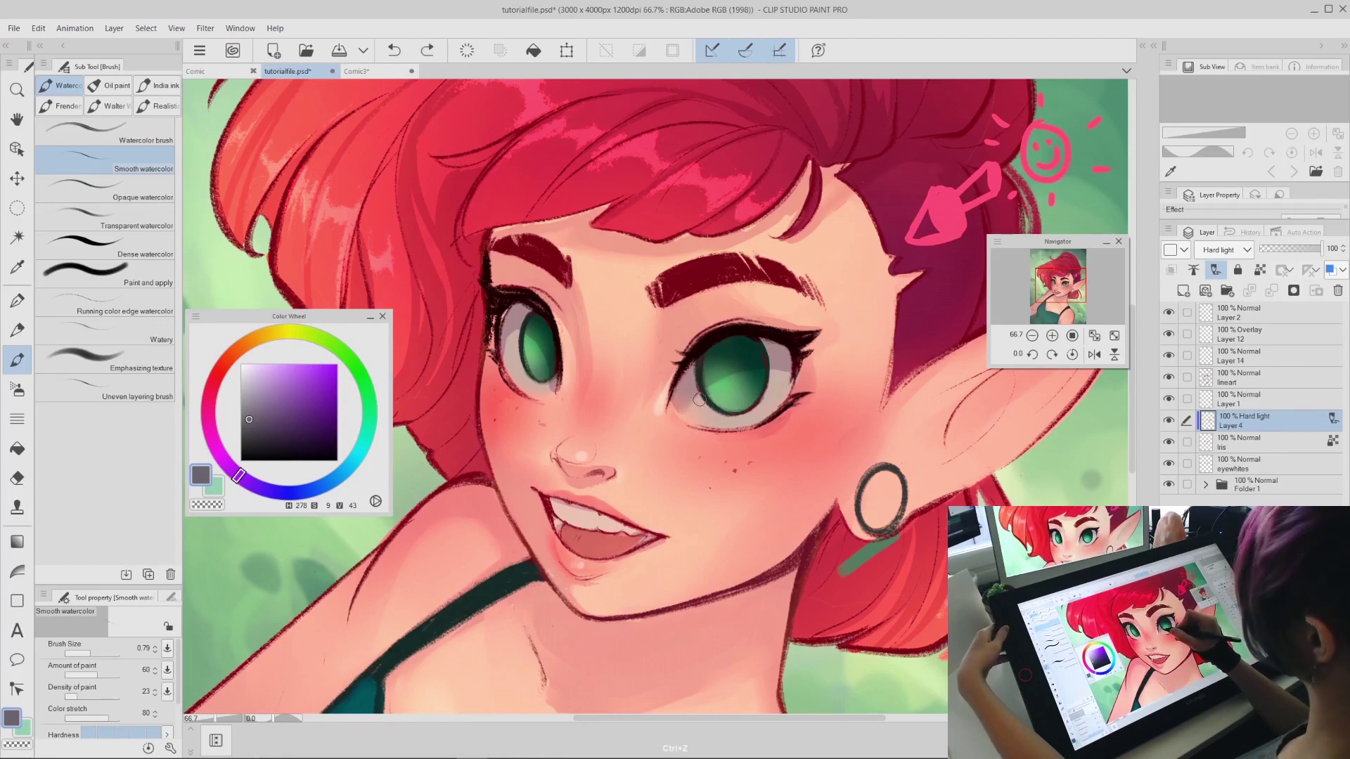
Switch the Smooth watercolor brush to transparent color and soften the iris shadow's lower edge by erasing along it
key(g)
key(p)
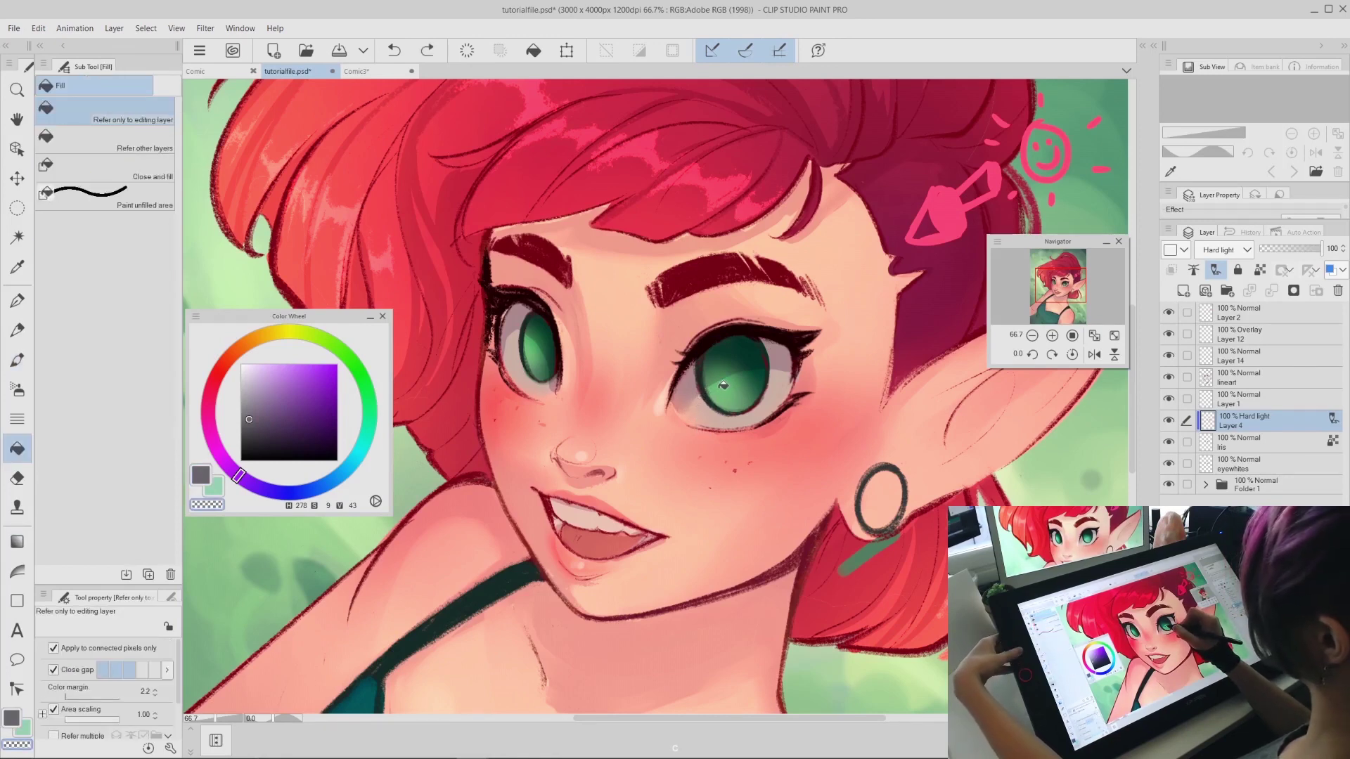
key(p)
key(b)
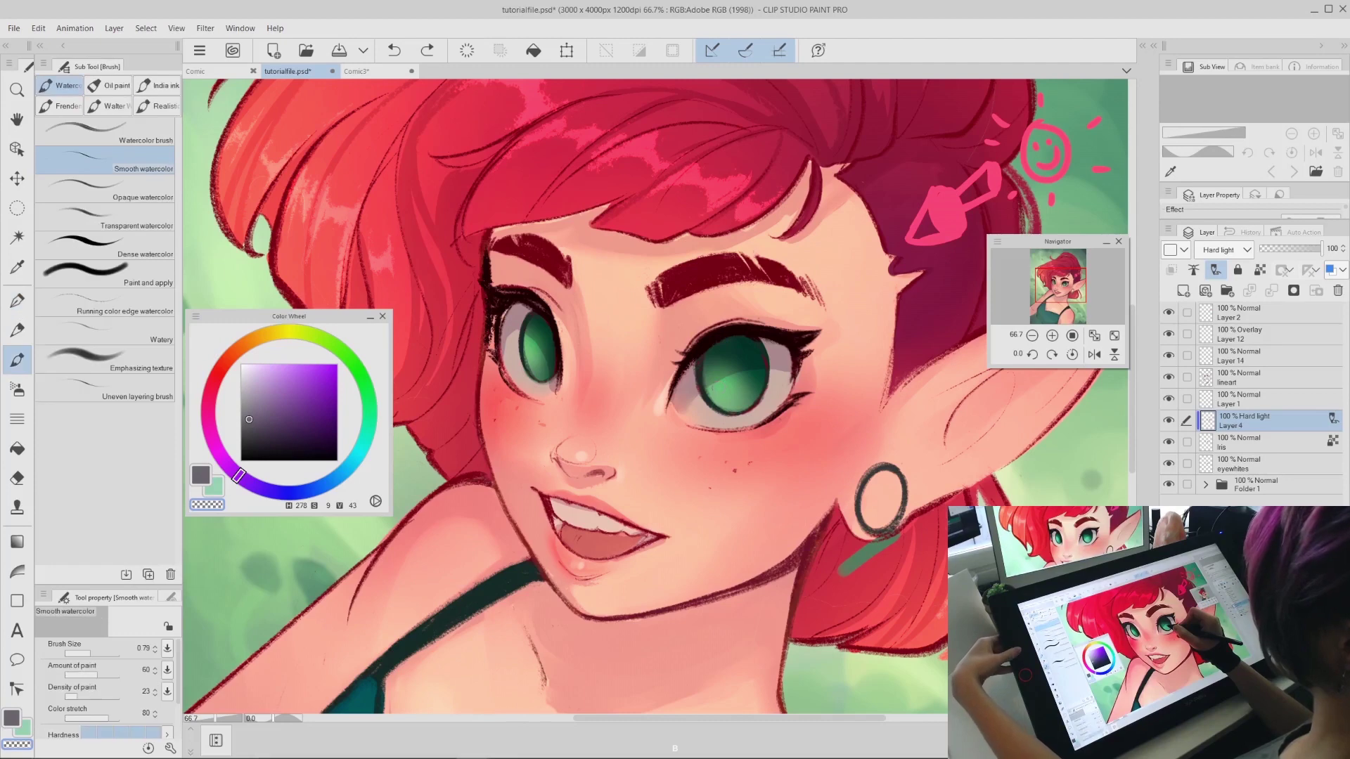
drag(725, 407, 740, 414)
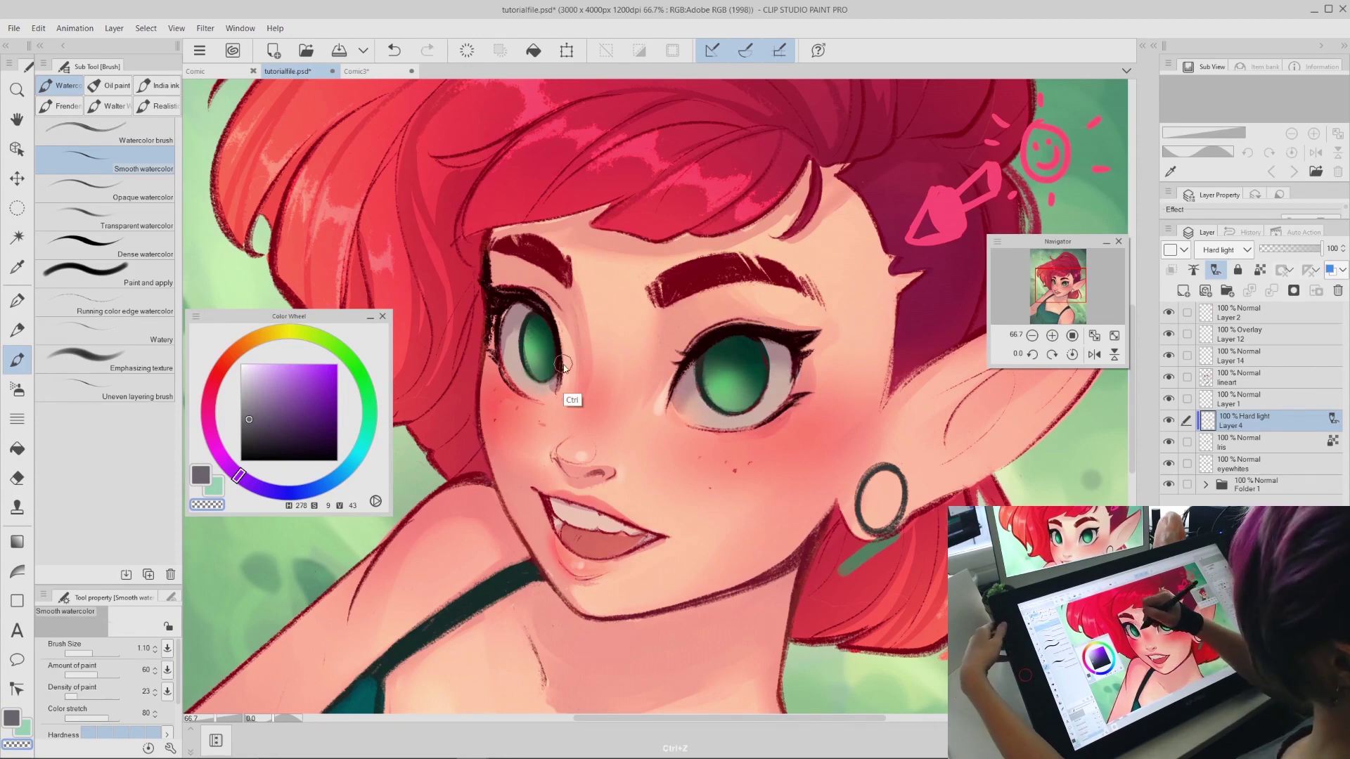
Refine the shadow edges of both irises with smaller transparent strokes, sizing the brush to about 0.7 and undoing unwanted strokes
key(ctrl+z)
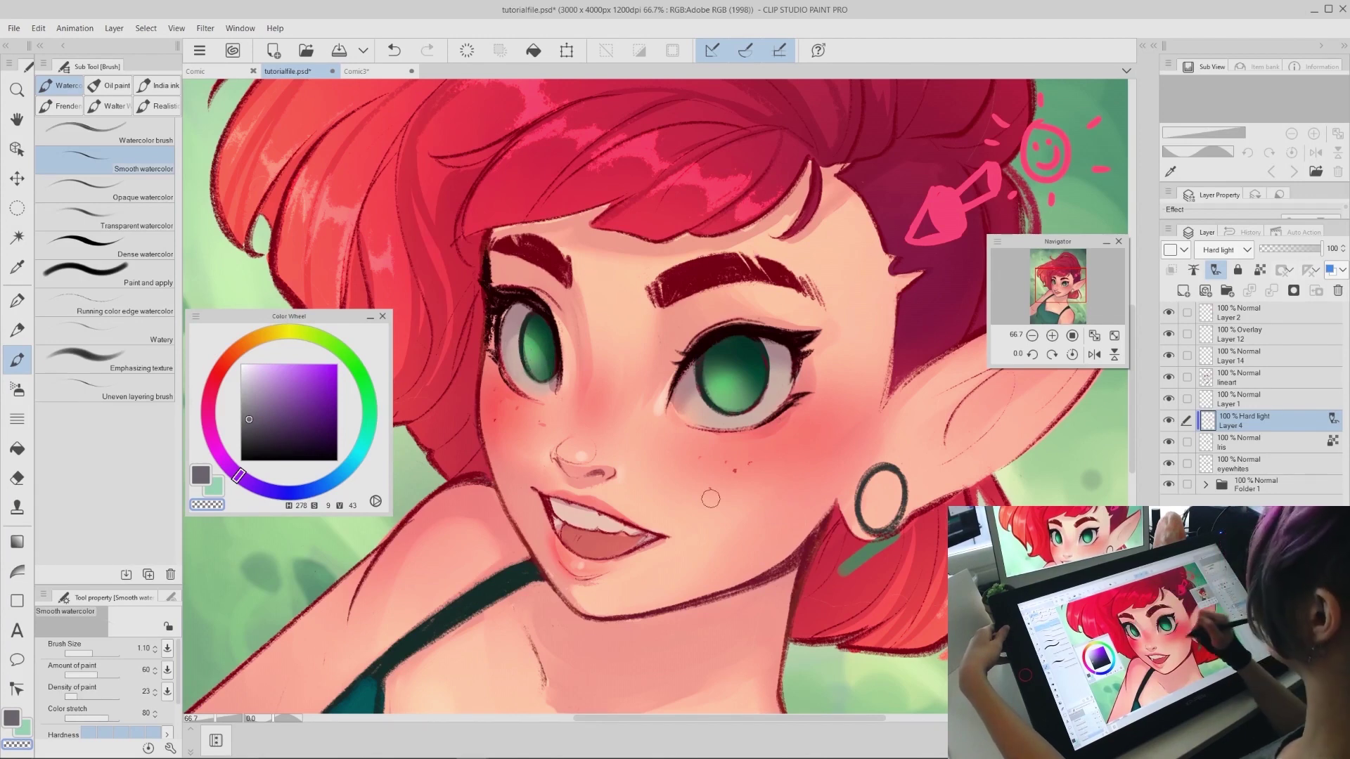
drag(538, 347, 544, 314)
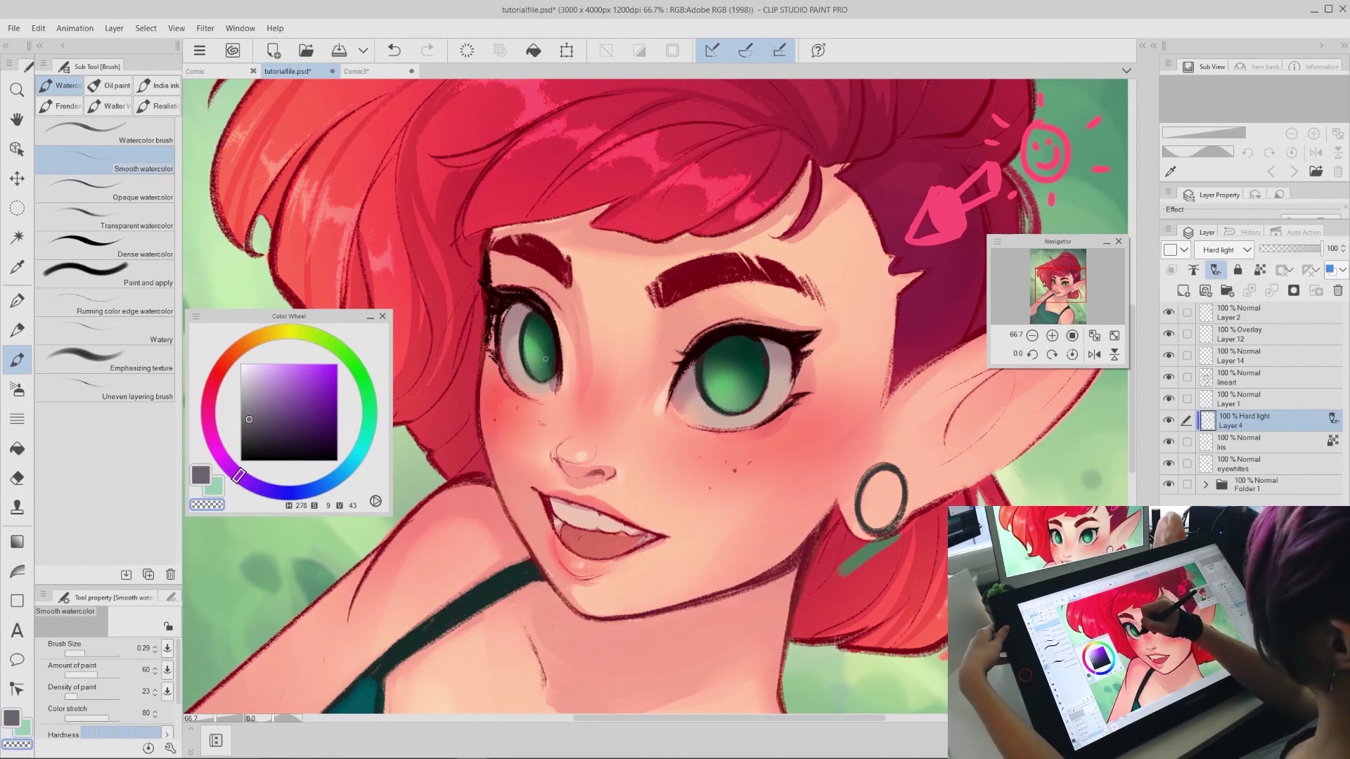
drag(738, 417, 736, 426)
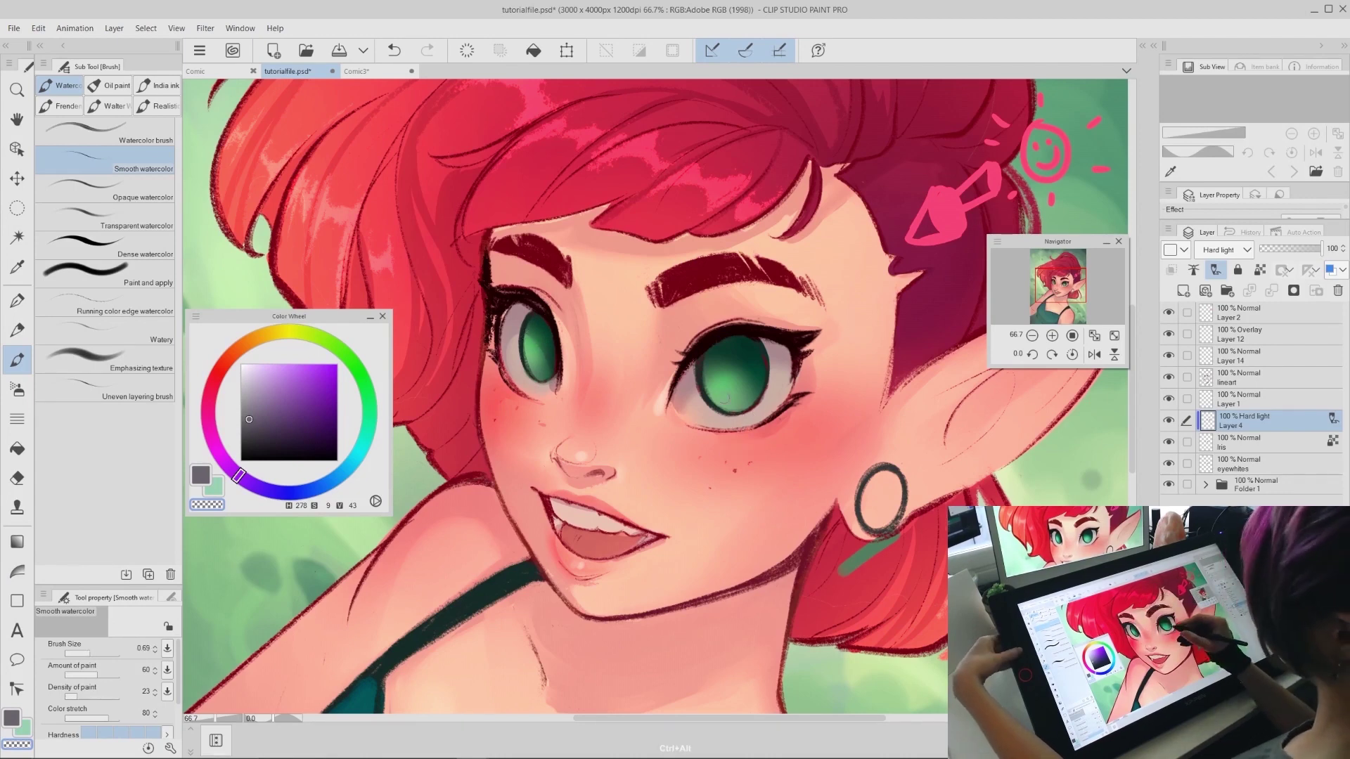
key(ctrl+z)
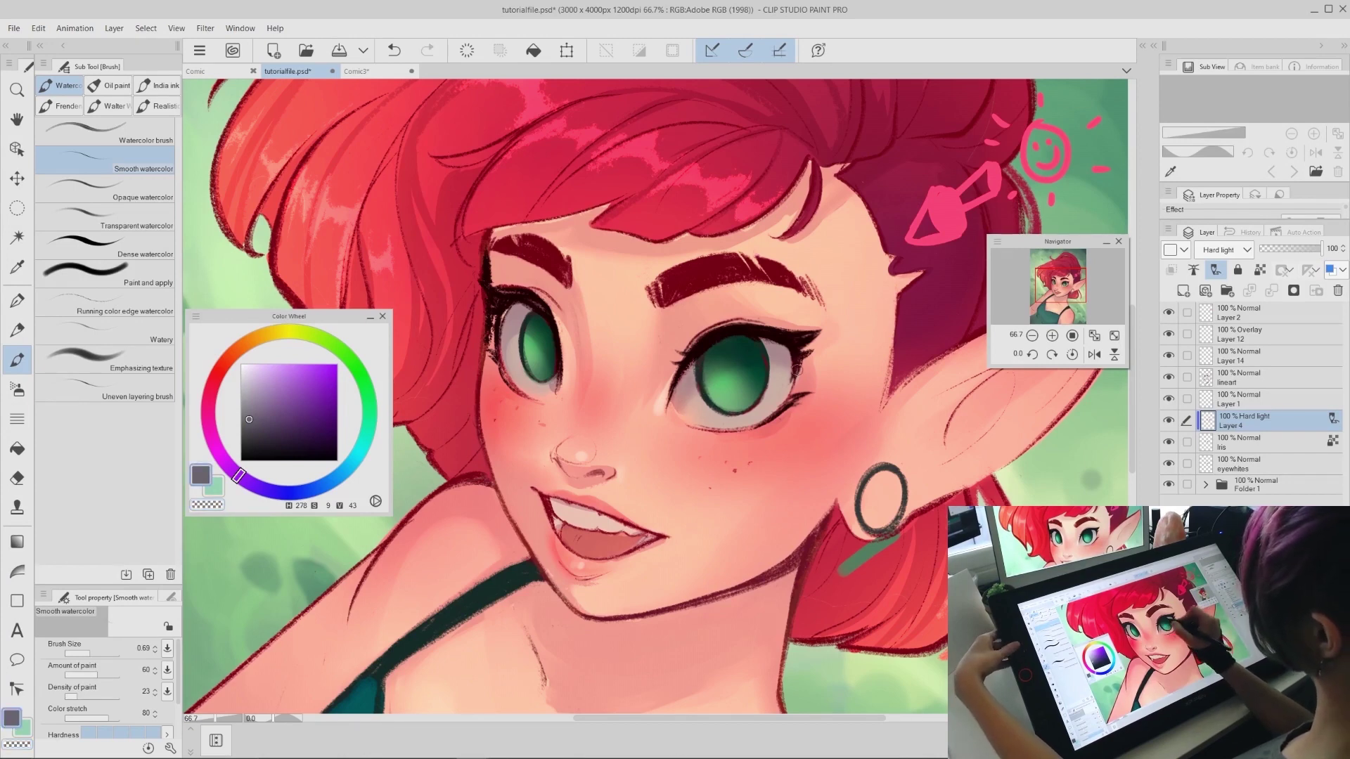
Blend the iris shadow edges on both eyes by alternating the Smooth watercolor brush between the greyish purple and transparent color
key(c)
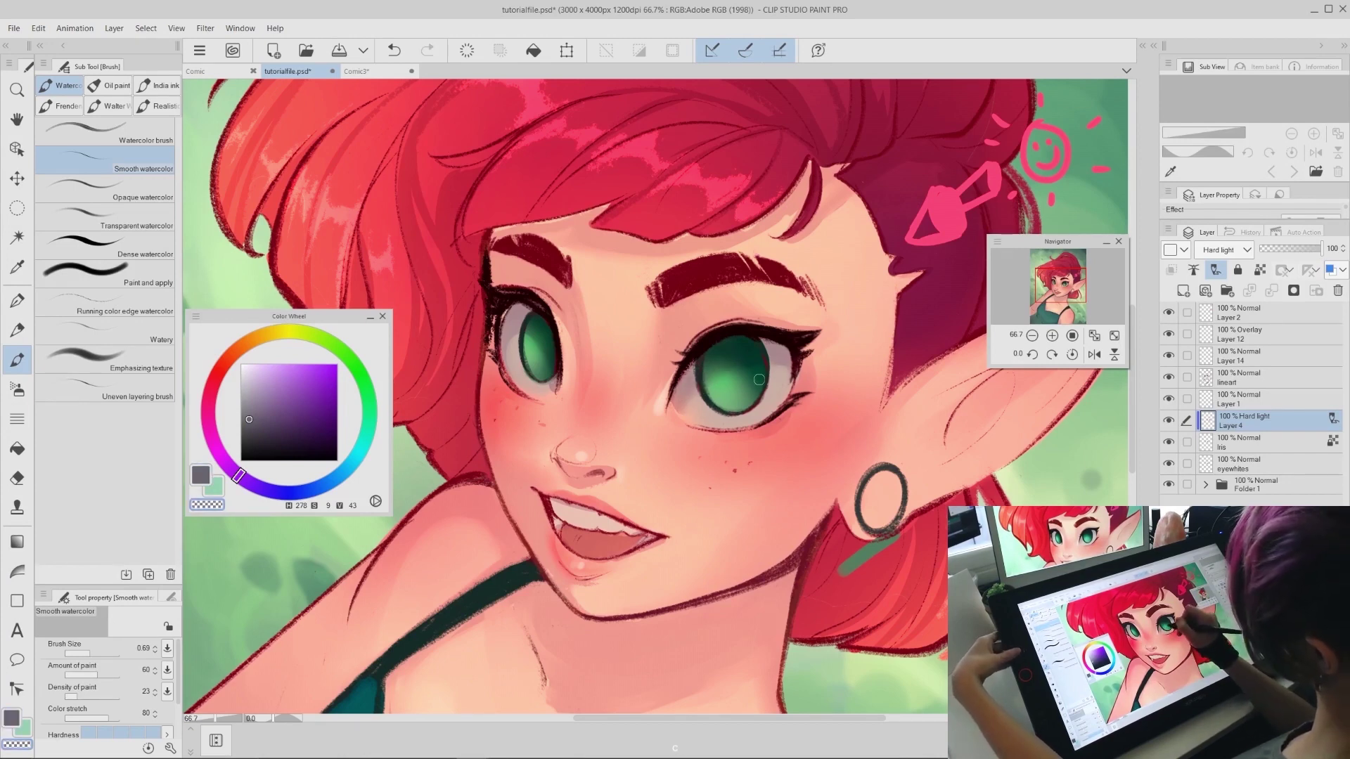
key(c)
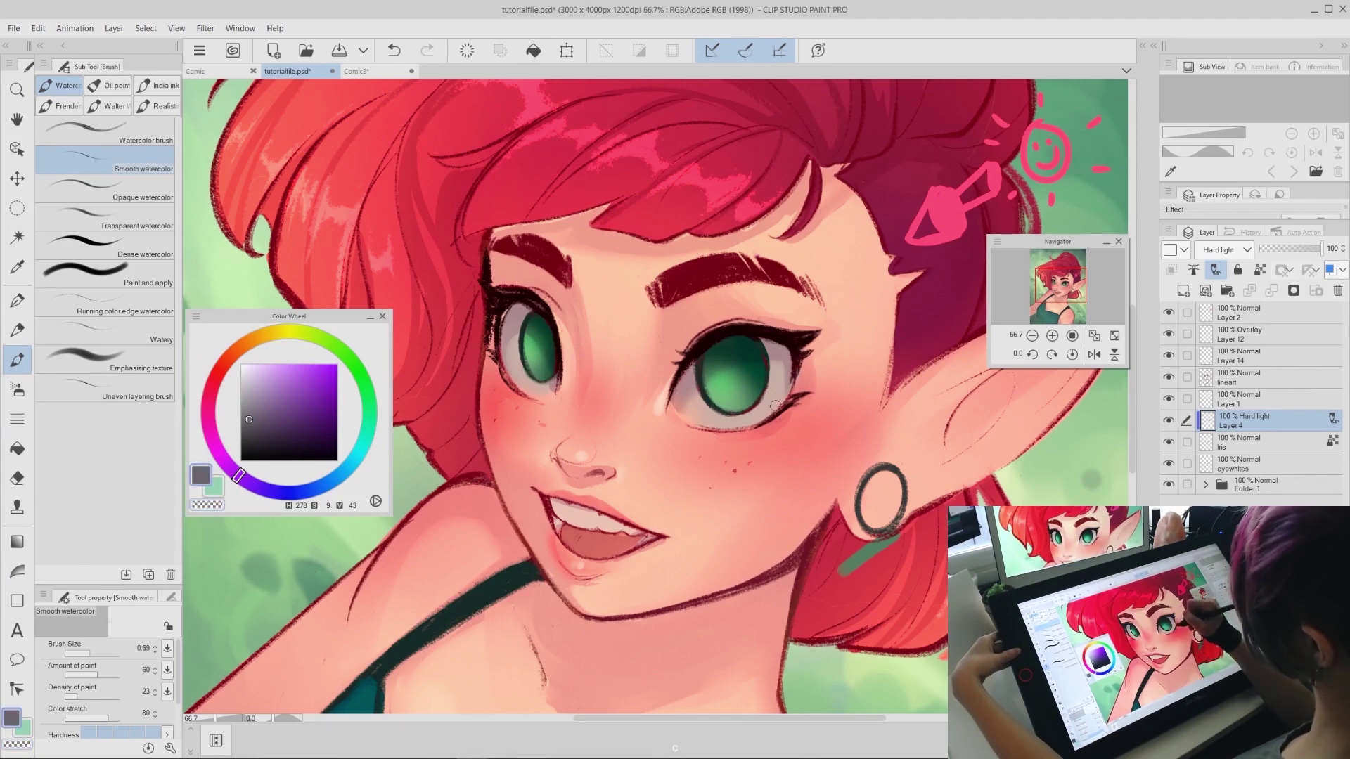
key(c)
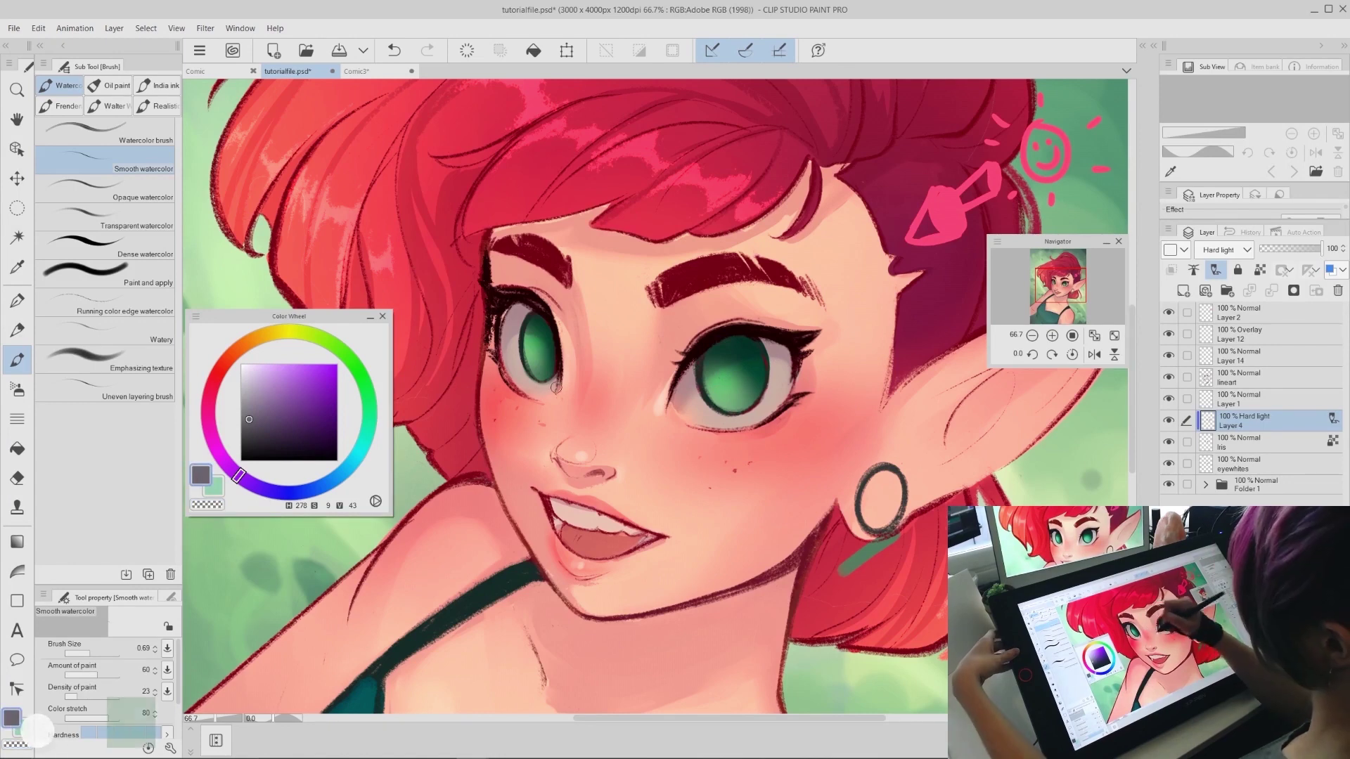
key(c)
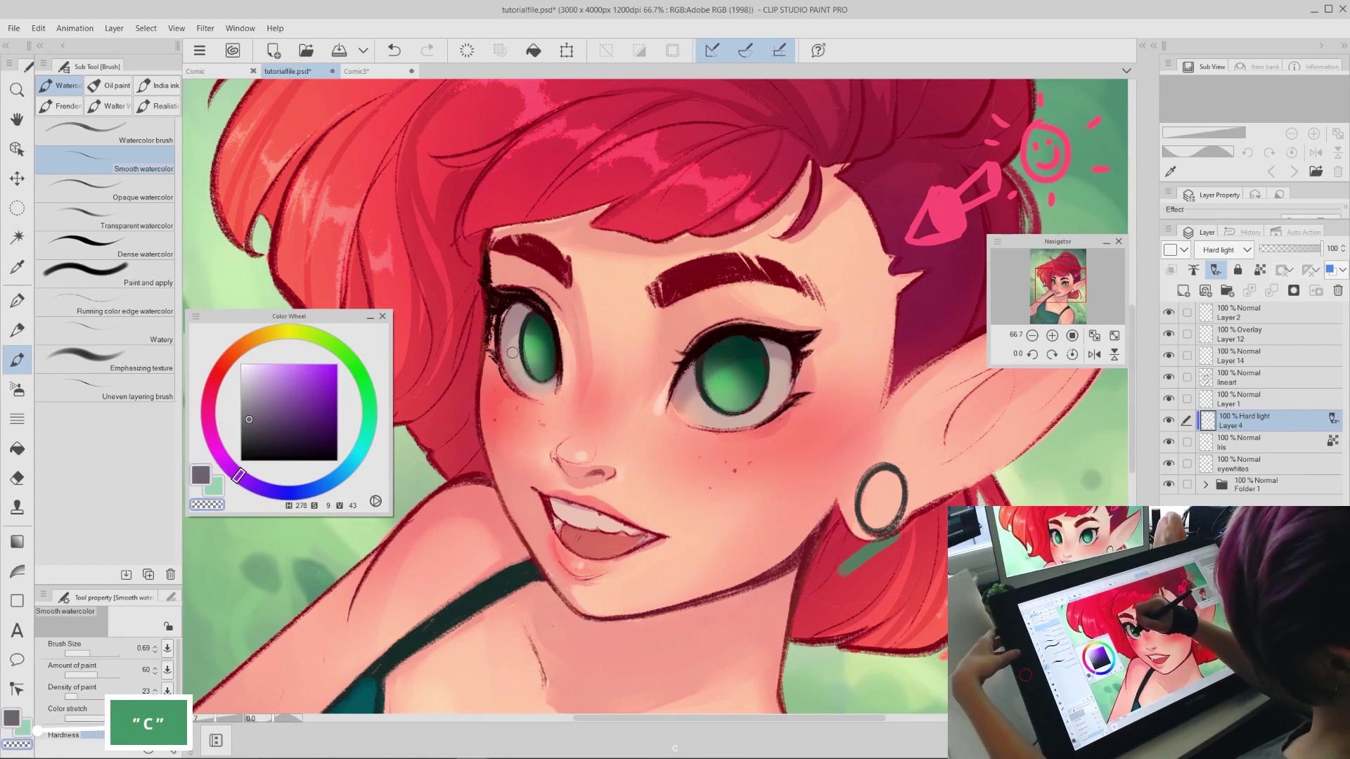
key(ctrl+z)
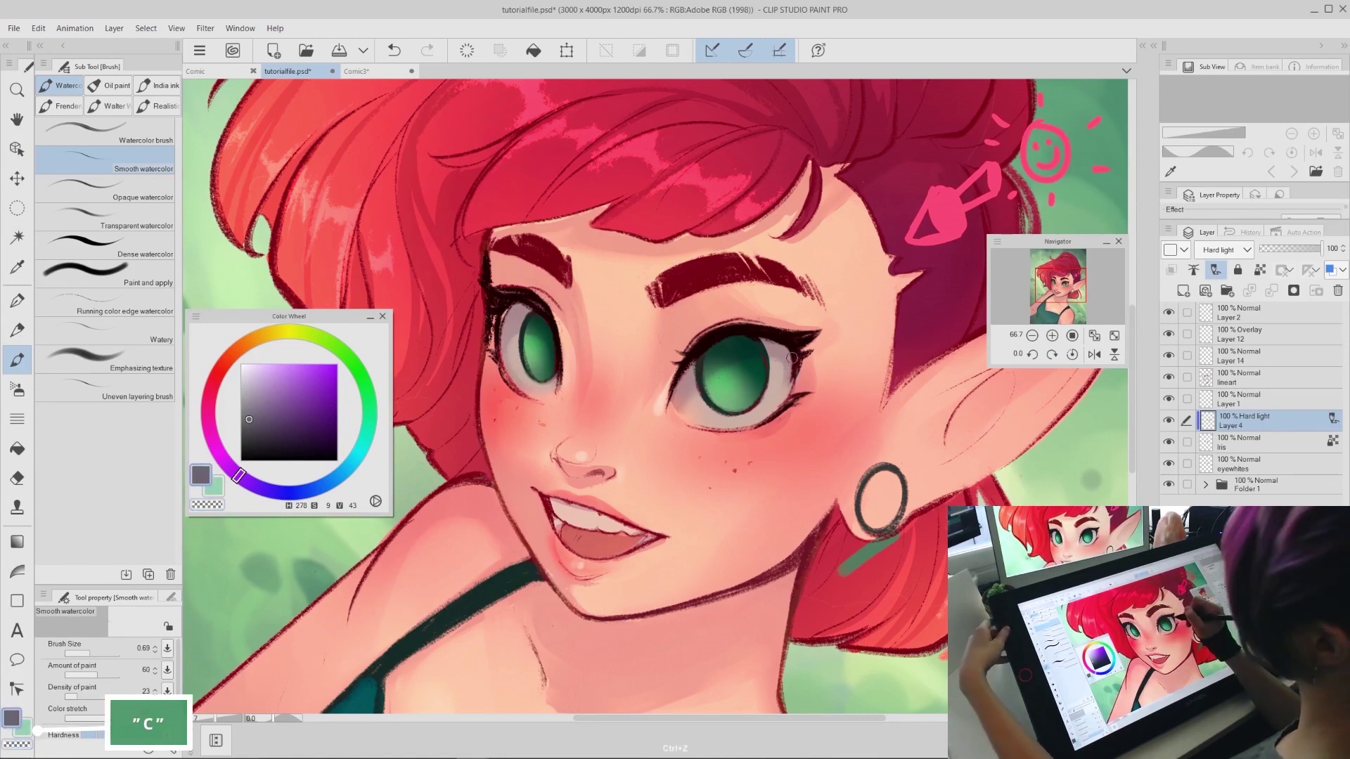
drag(777, 356, 784, 402)
key(c)
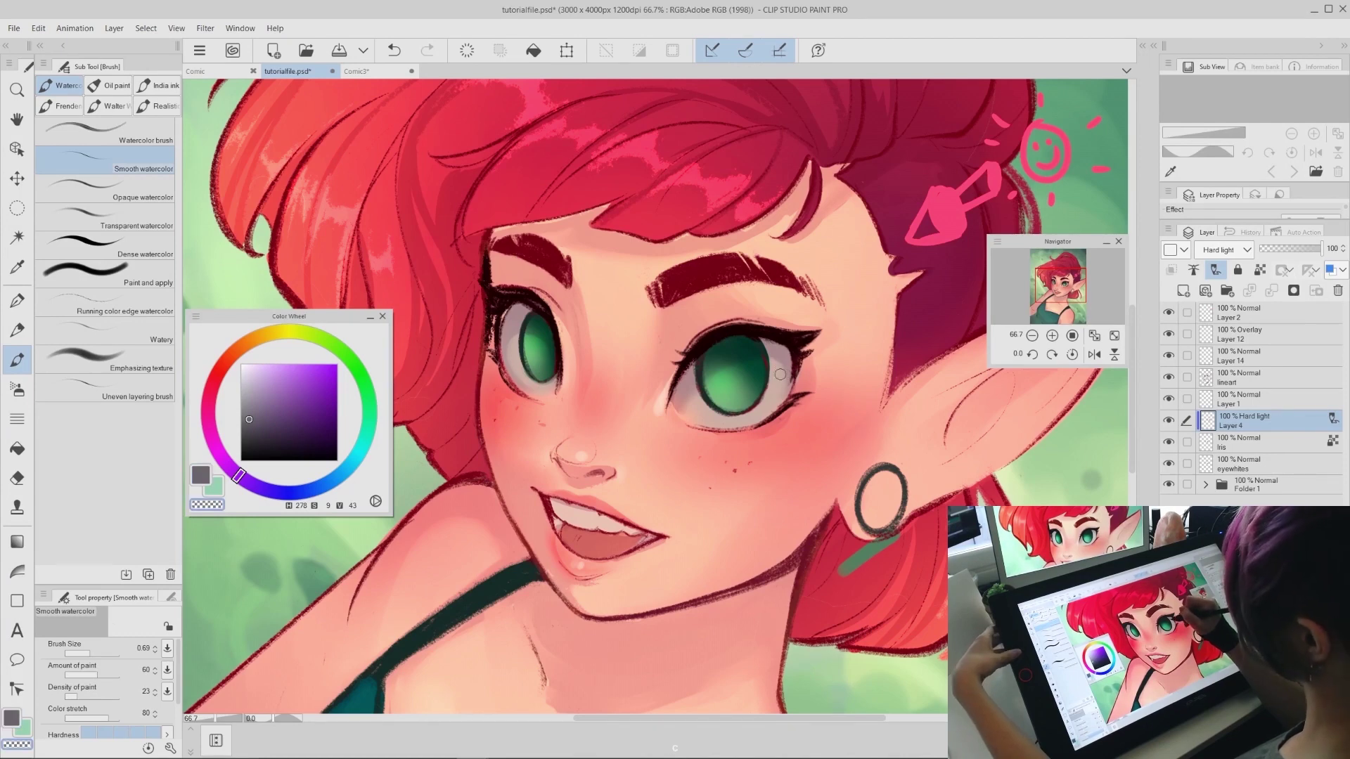
key(c)
key(c)
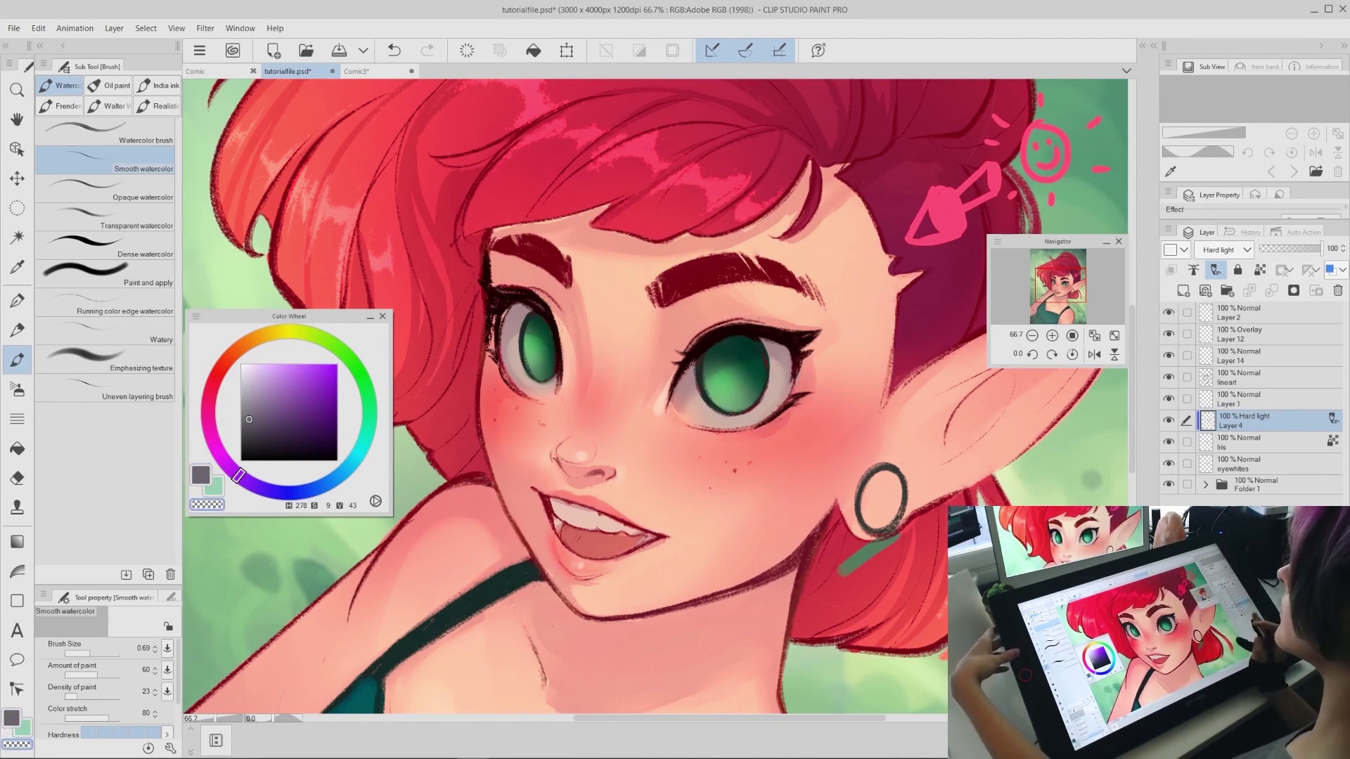
Select the Iris layer, choose pure white at brush size 1.09, and undo the trial stroke on the larger eye
click(1252, 451)
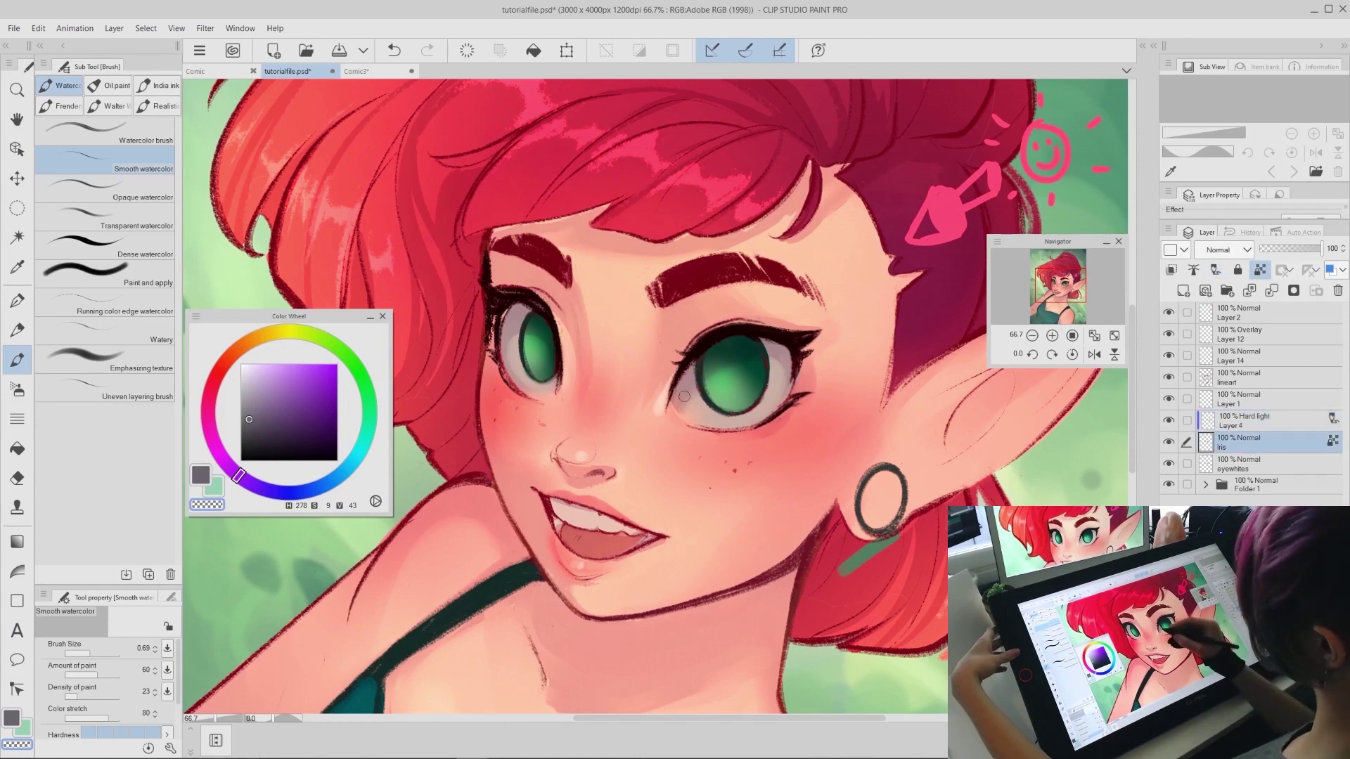
alt+click(704, 418)
click(250, 370)
drag(713, 395, 722, 398)
click(241, 364)
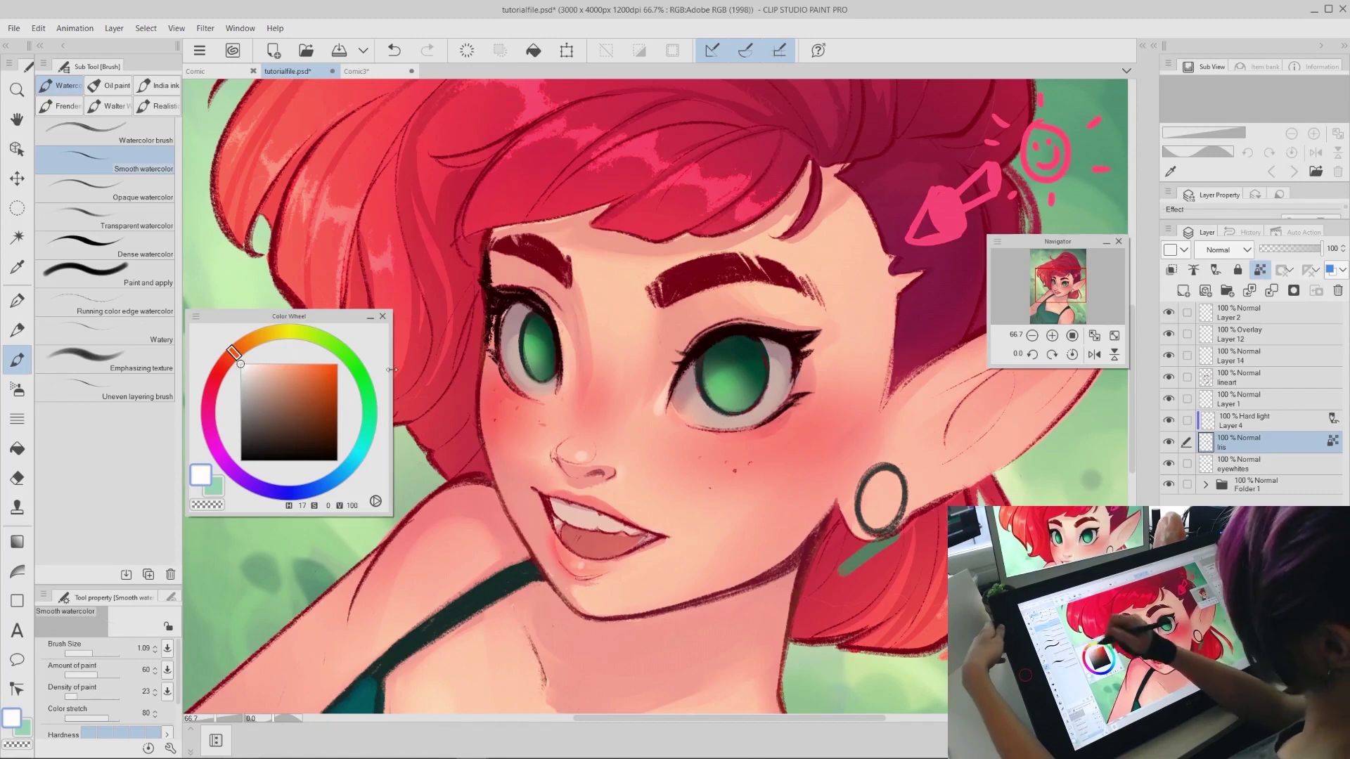
key(ctrl+z)
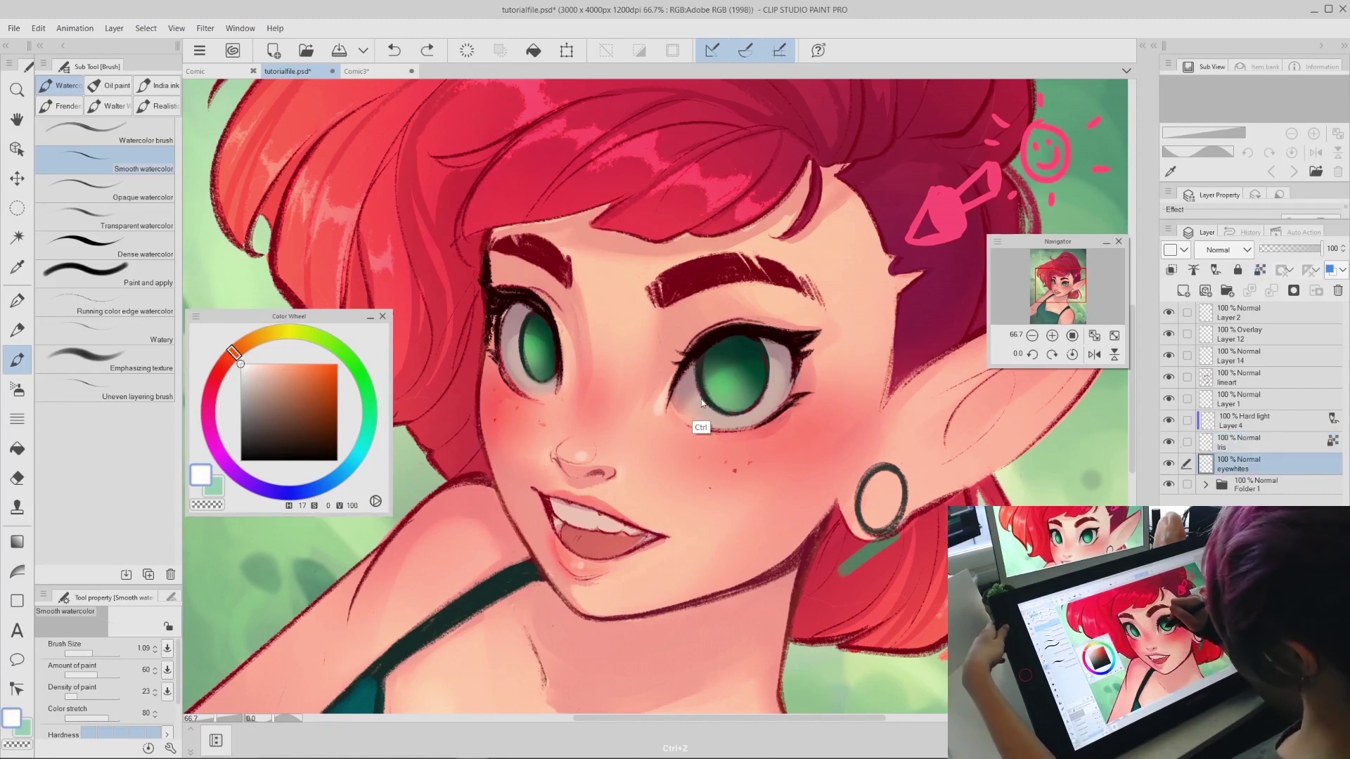
Brighten the eye whites around both irises with white strokes on the eyewhites layer at brush size 0.88, undoing unwanted strokes
mouse_move(701, 402)
mouse_down()
mouse_move(784, 353)
mouse_move(749, 352)
mouse_up()
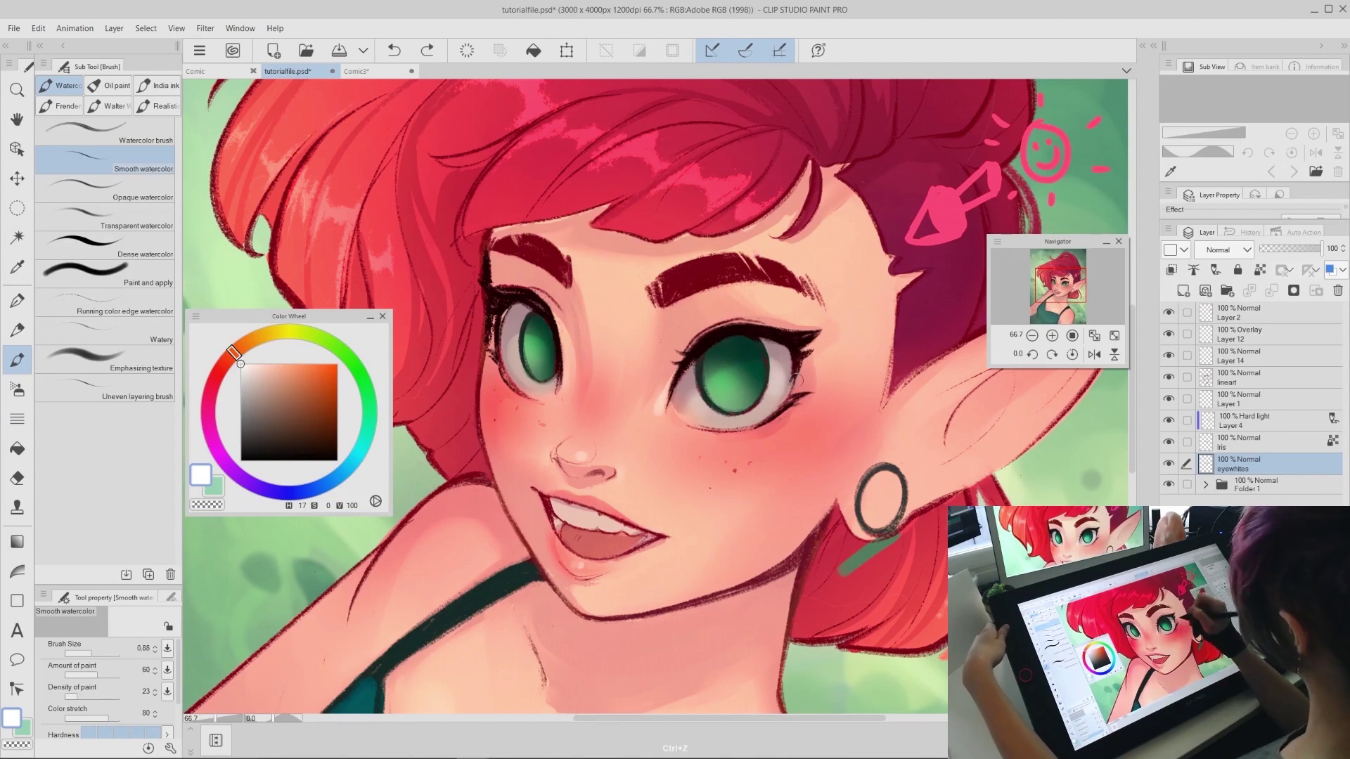
key(ctrl+z)
drag(770, 398, 773, 355)
drag(521, 371, 515, 344)
key(ctrl+z)
mouse_move(699, 407)
mouse_down()
mouse_move(696, 390)
mouse_move(704, 406)
mouse_up()
key(ctrl+z)
key(ctrl+z)
key(ctrl+z)
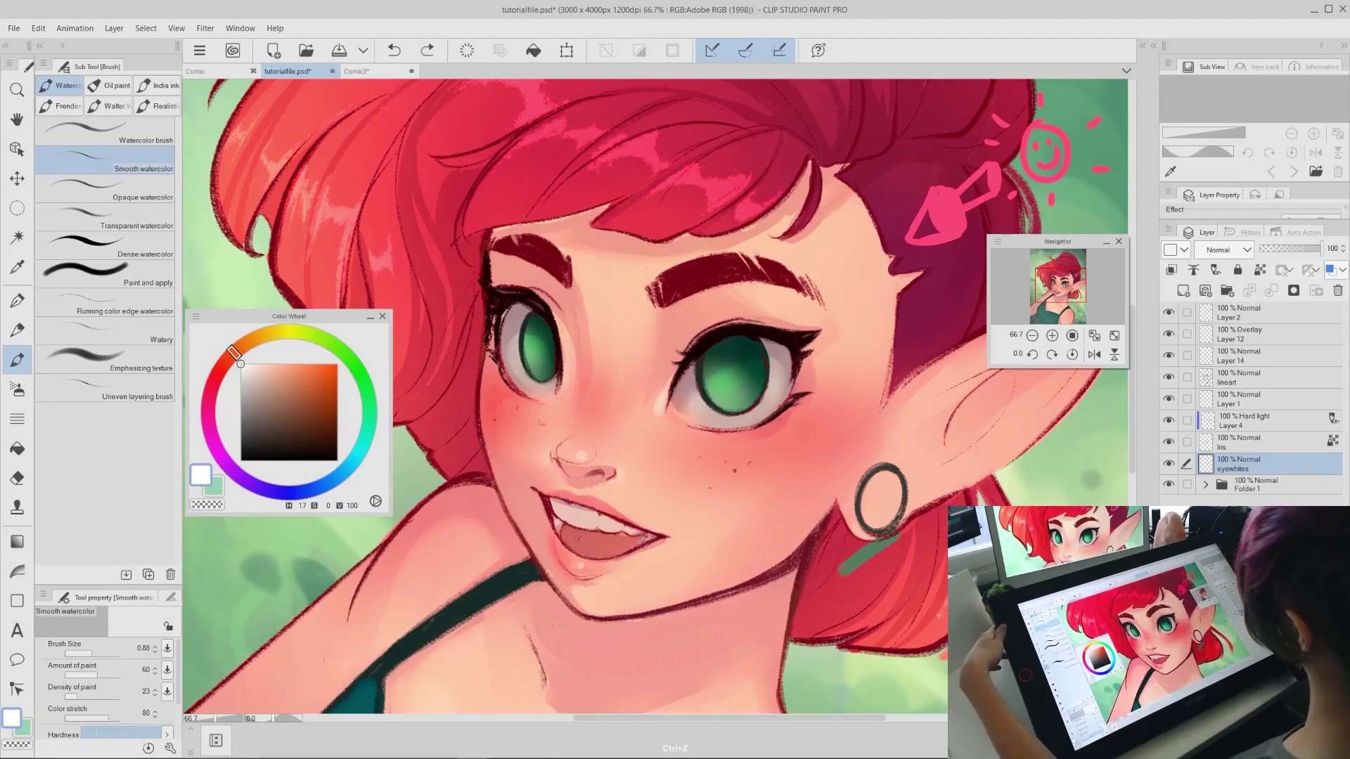
Add a new layer directly above Layer 1, sample near-black from the eye's dark linework and switch to the G-pen 4 pen
click(1248, 428)
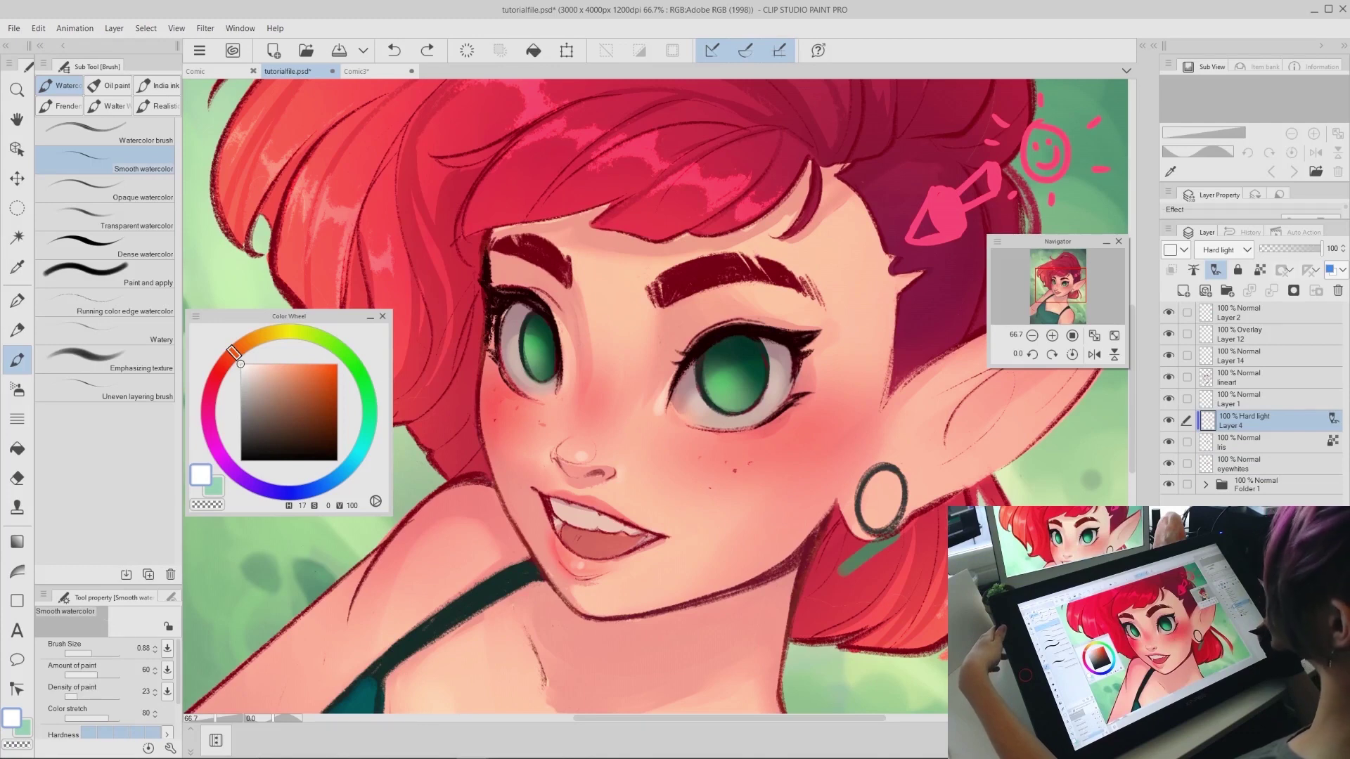
click(1245, 381)
click(1245, 396)
click(1183, 292)
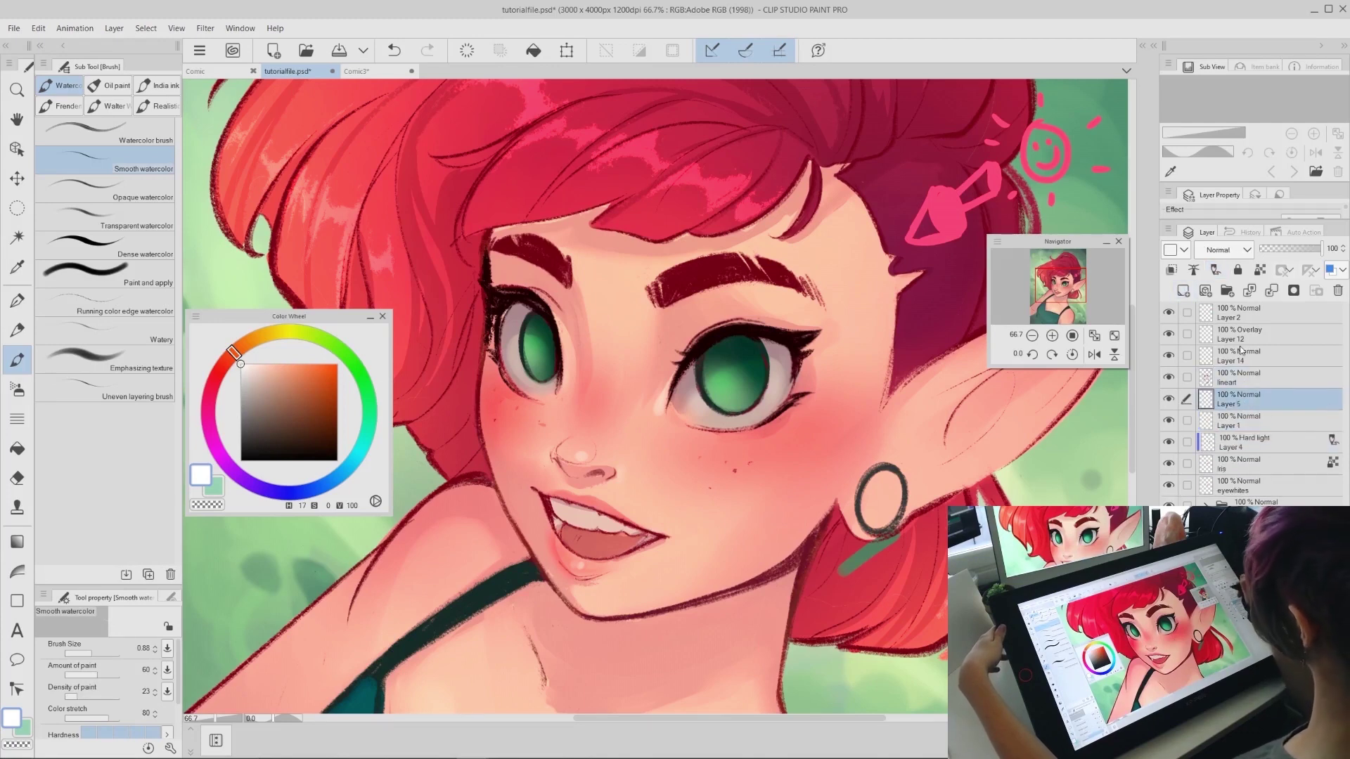
alt+click(734, 327)
key(p)
Try small round near-black pupils in both eyes and undo them
mouse_move(729, 365)
mouse_down()
mouse_move(732, 380)
mouse_move(731, 367)
mouse_up()
key(ctrl+z)
key(ctrl+z)
key(ctrl+z)
drag(732, 367, 735, 371)
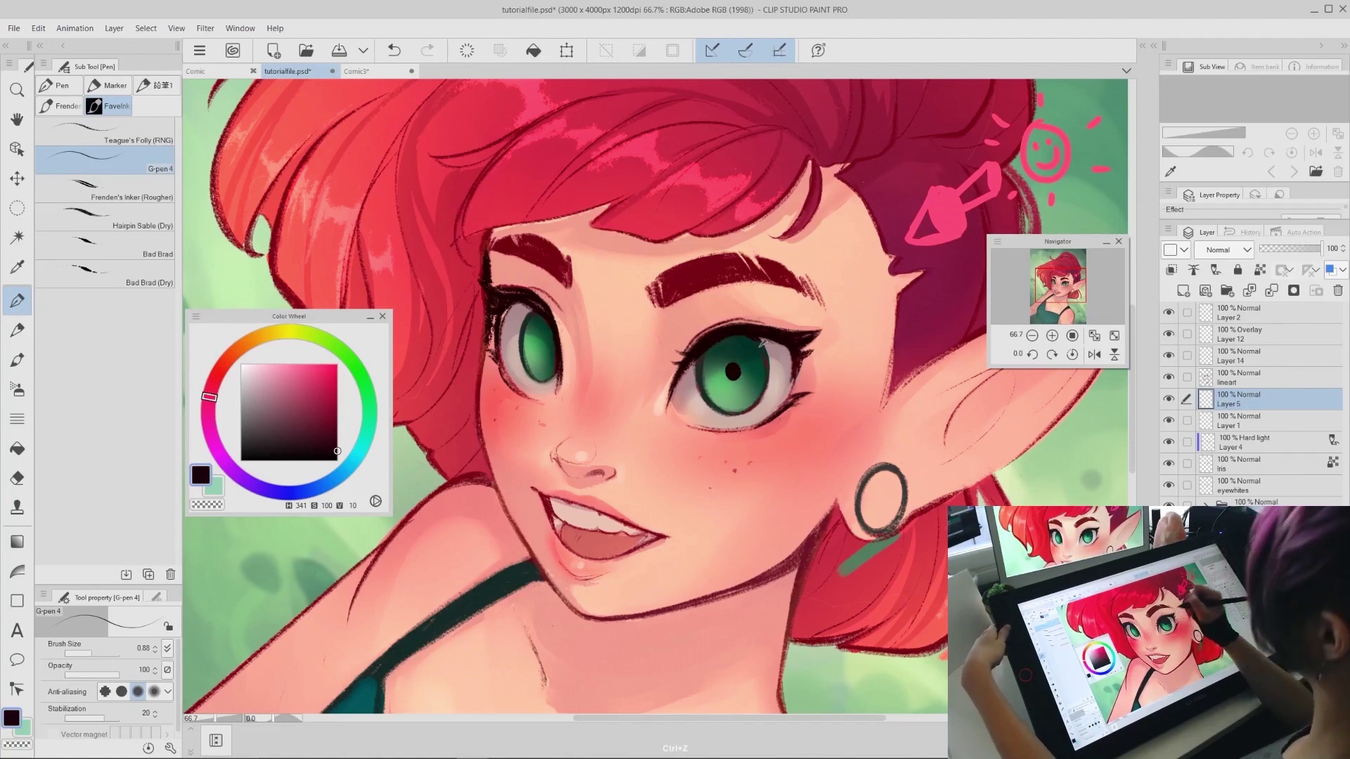
drag(543, 340, 539, 349)
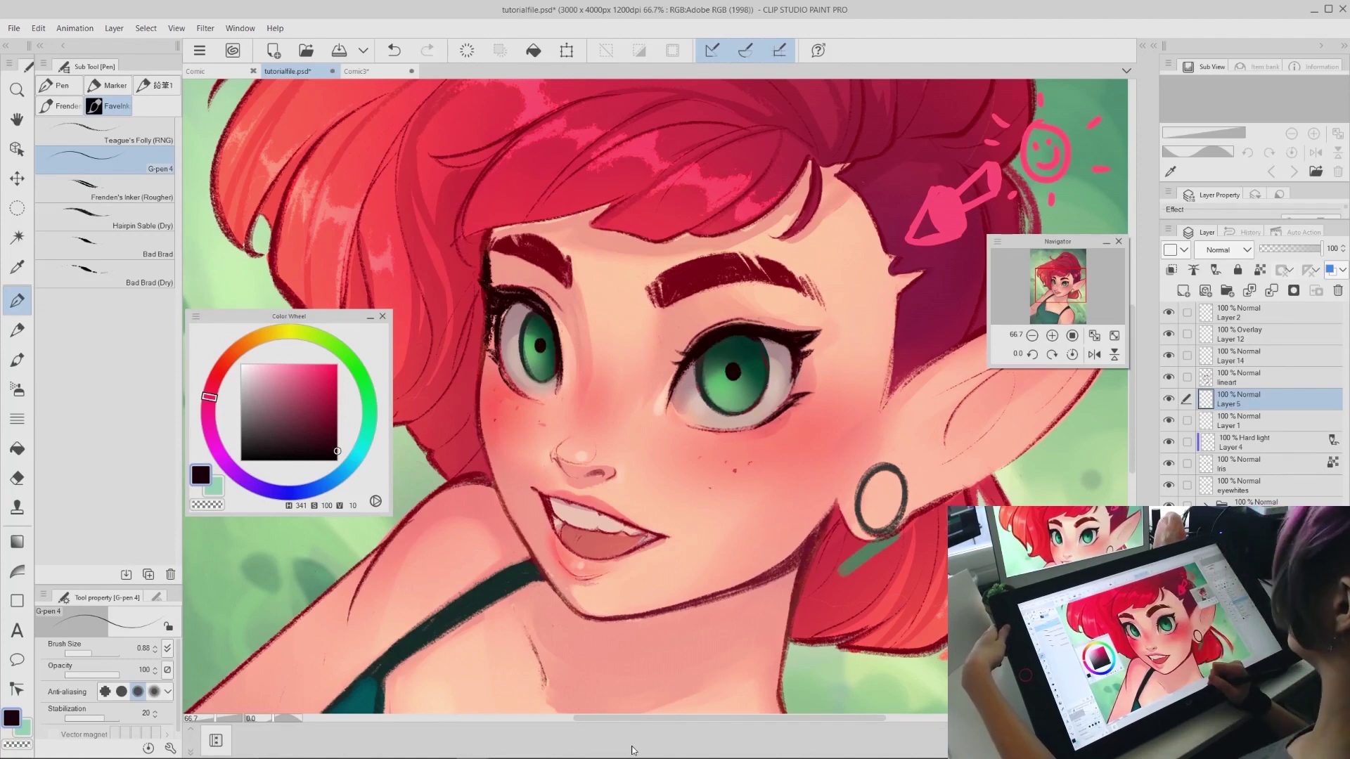
key(ctrl+z)
key(ctrl+z)
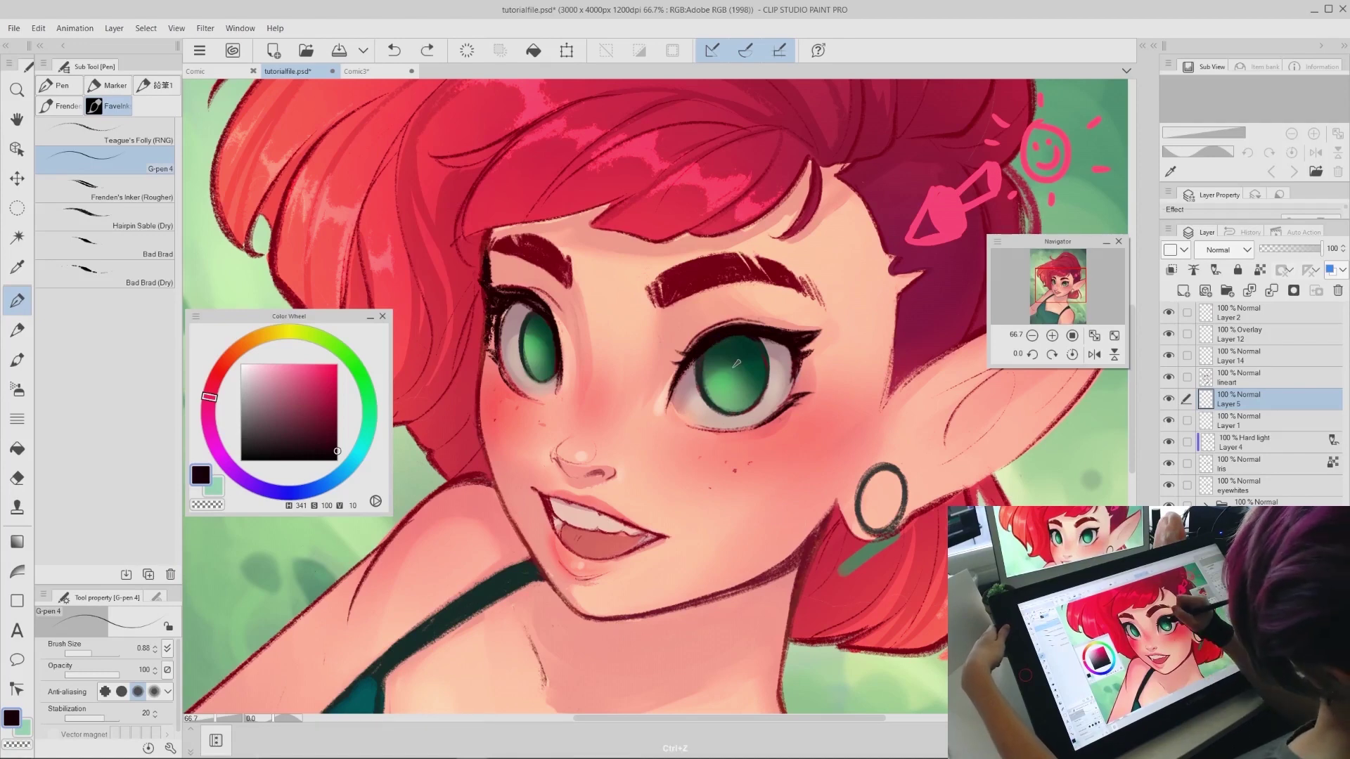
Try large oval pupils in both eyes and a heart-shaped pupil in the larger eye, undoing each trial
mouse_move(733, 360)
mouse_down()
mouse_move(729, 380)
mouse_move(740, 361)
mouse_up()
key(ctrl+z)
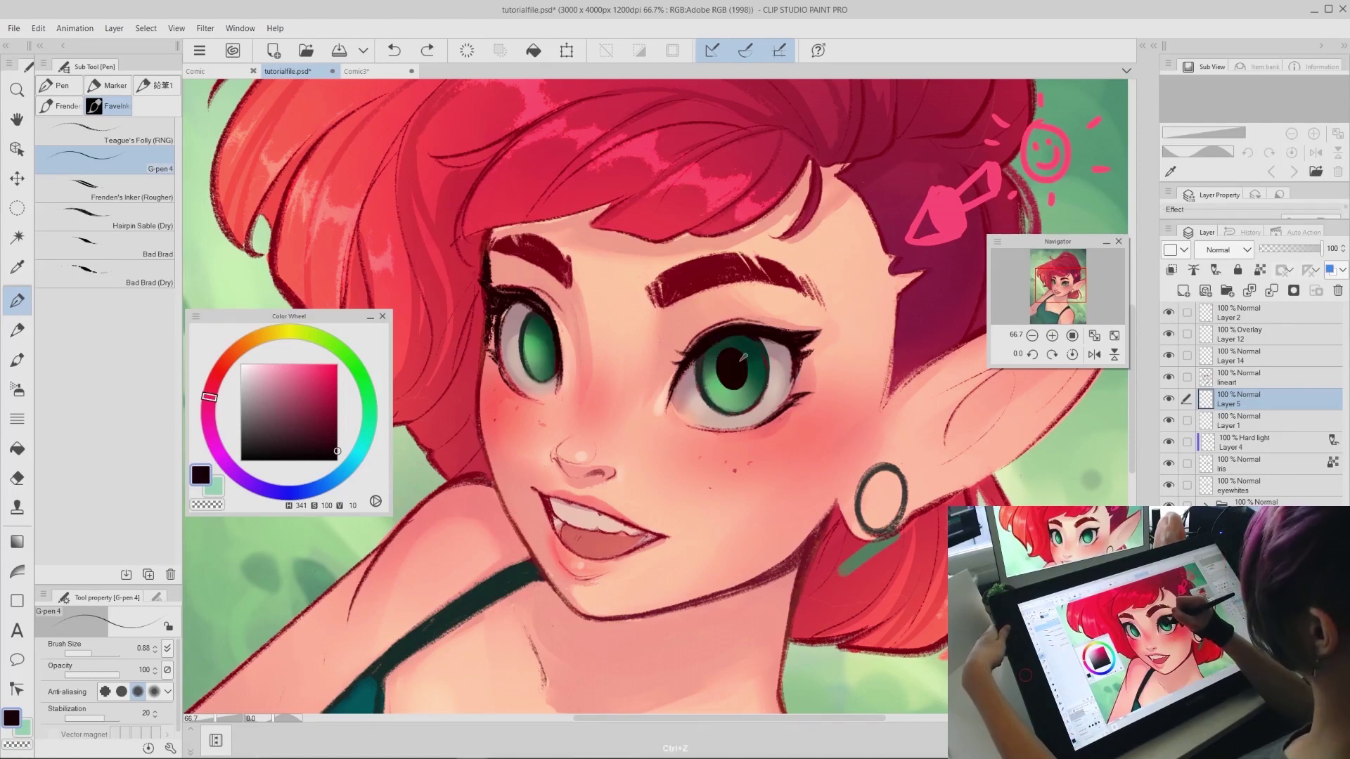
drag(539, 339, 548, 349)
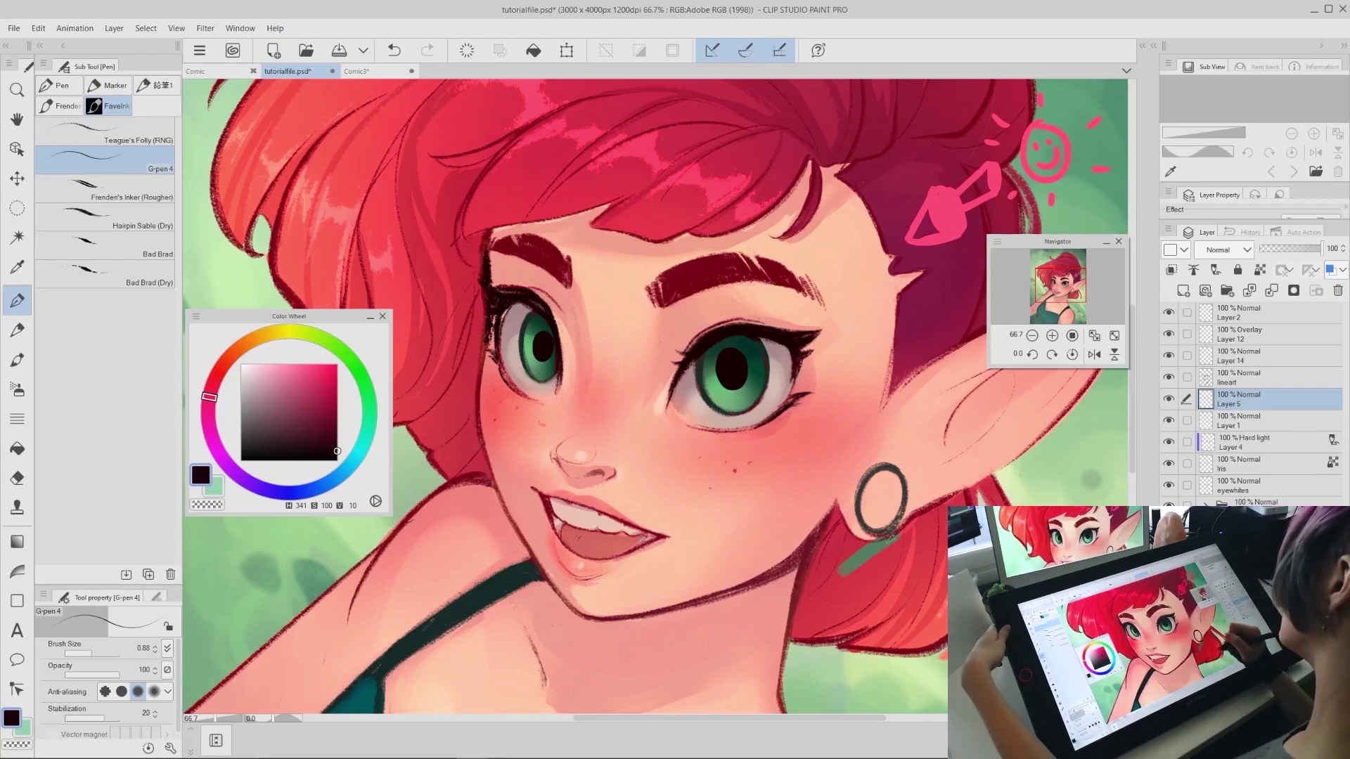
key(ctrl+z)
drag(735, 379, 746, 368)
key(ctrl+z)
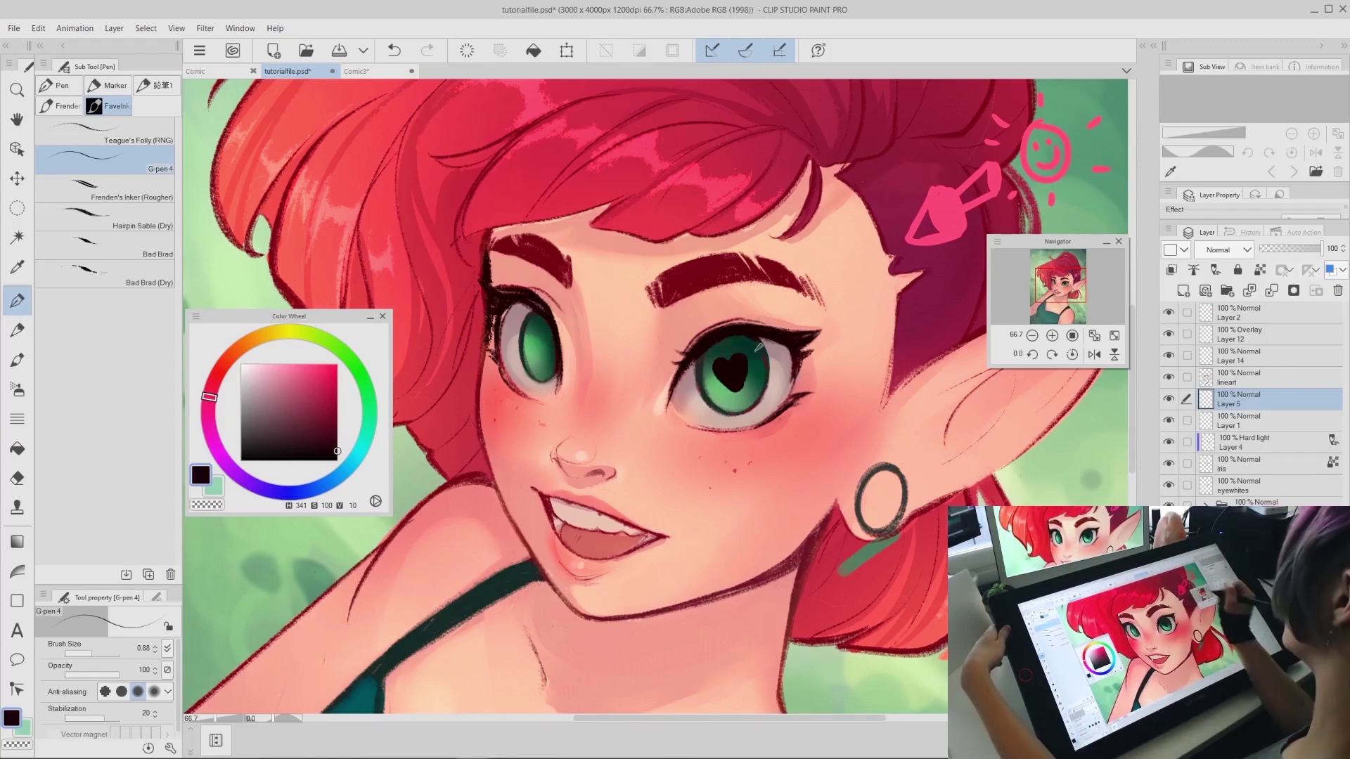
key(ctrl+z)
Switch to the Teague's Folly pen at brush size 0.60, try heart-shaped pupils in both eyes and undo them
click(105, 132)
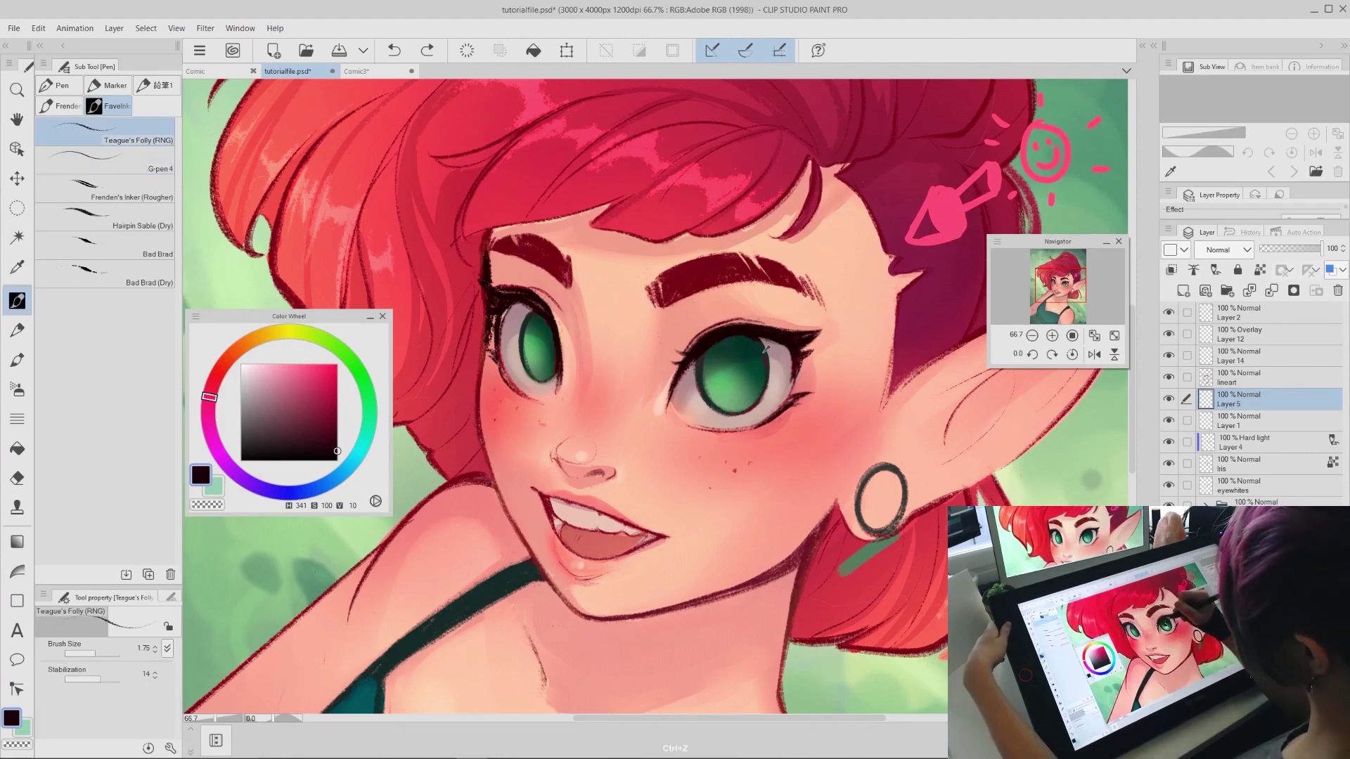
drag(755, 375, 737, 378)
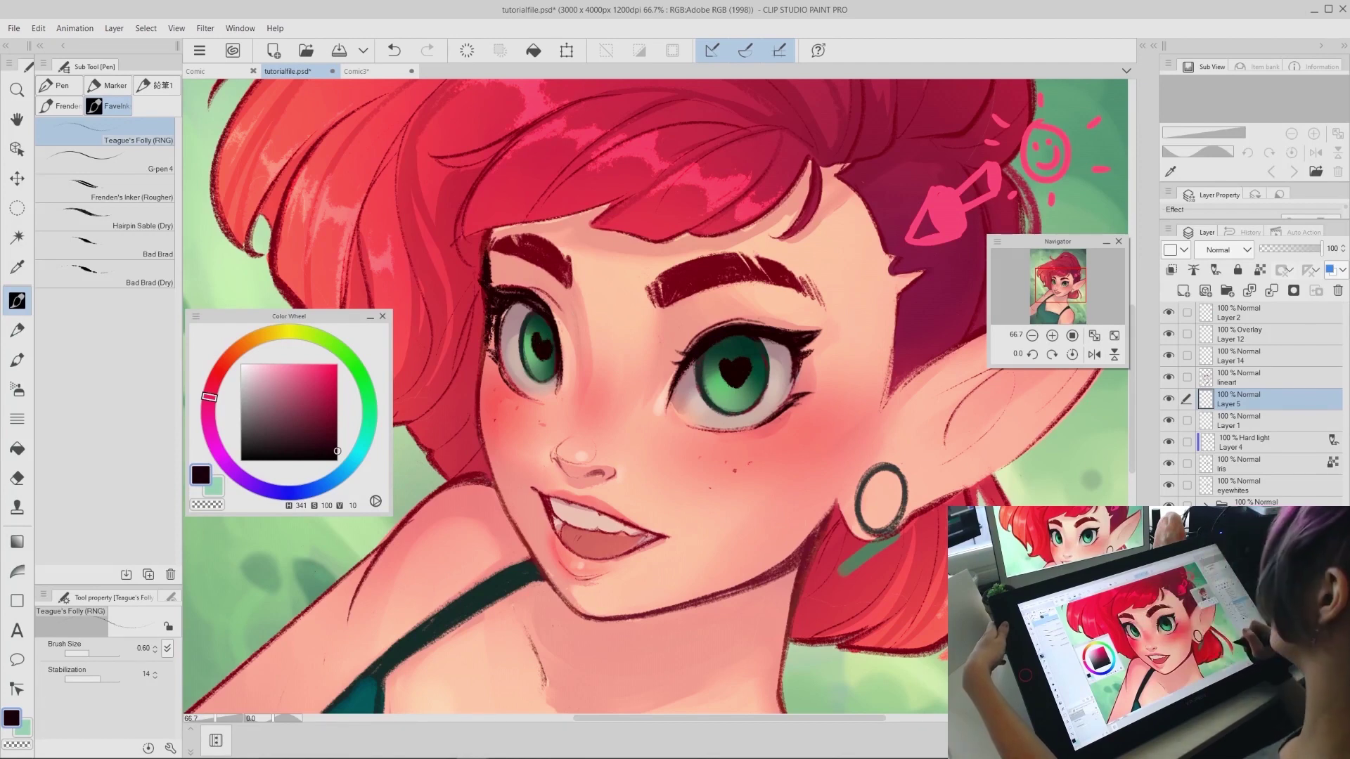
key(ctrl+z)
key(ctrl+z)
key(ctrl+z)
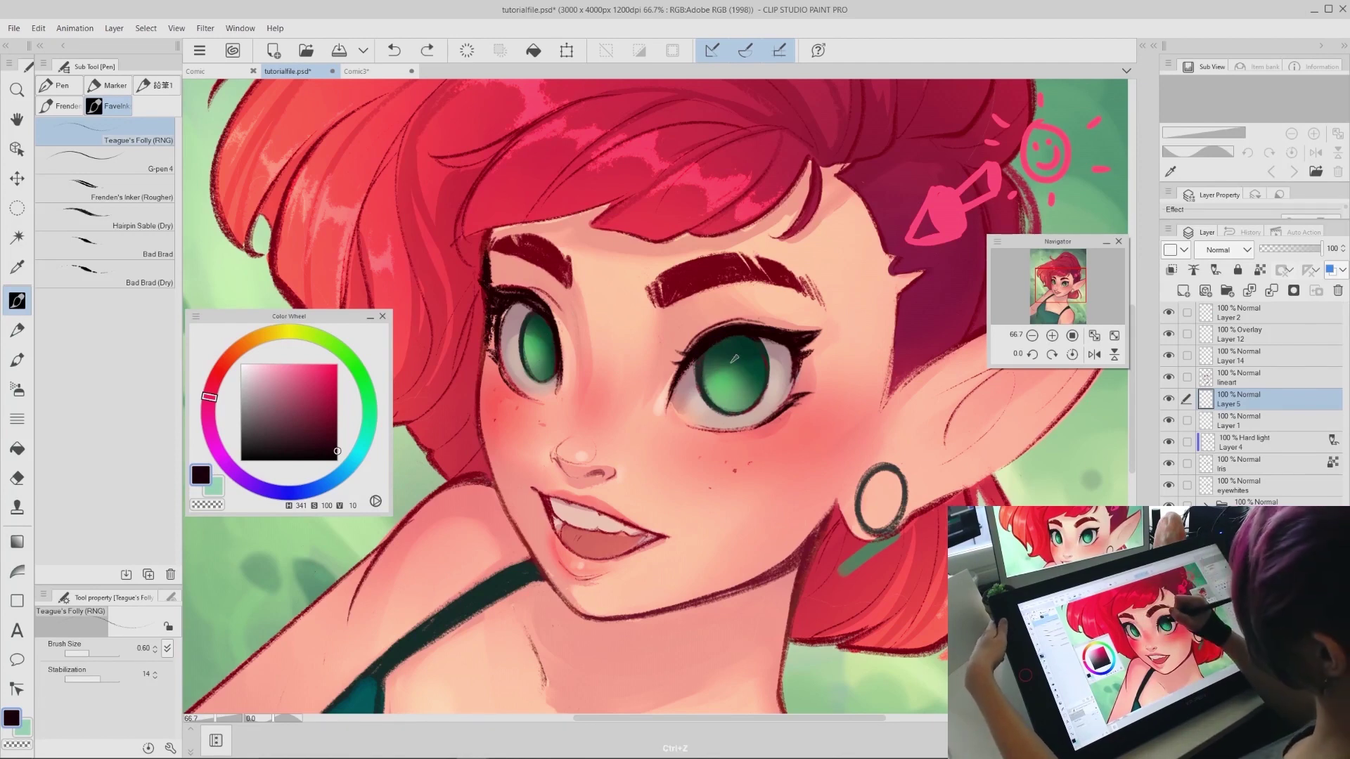
Paint small upright oval pupils in near-black at the centre of both irises, undoing unwanted strokes
drag(727, 371, 729, 363)
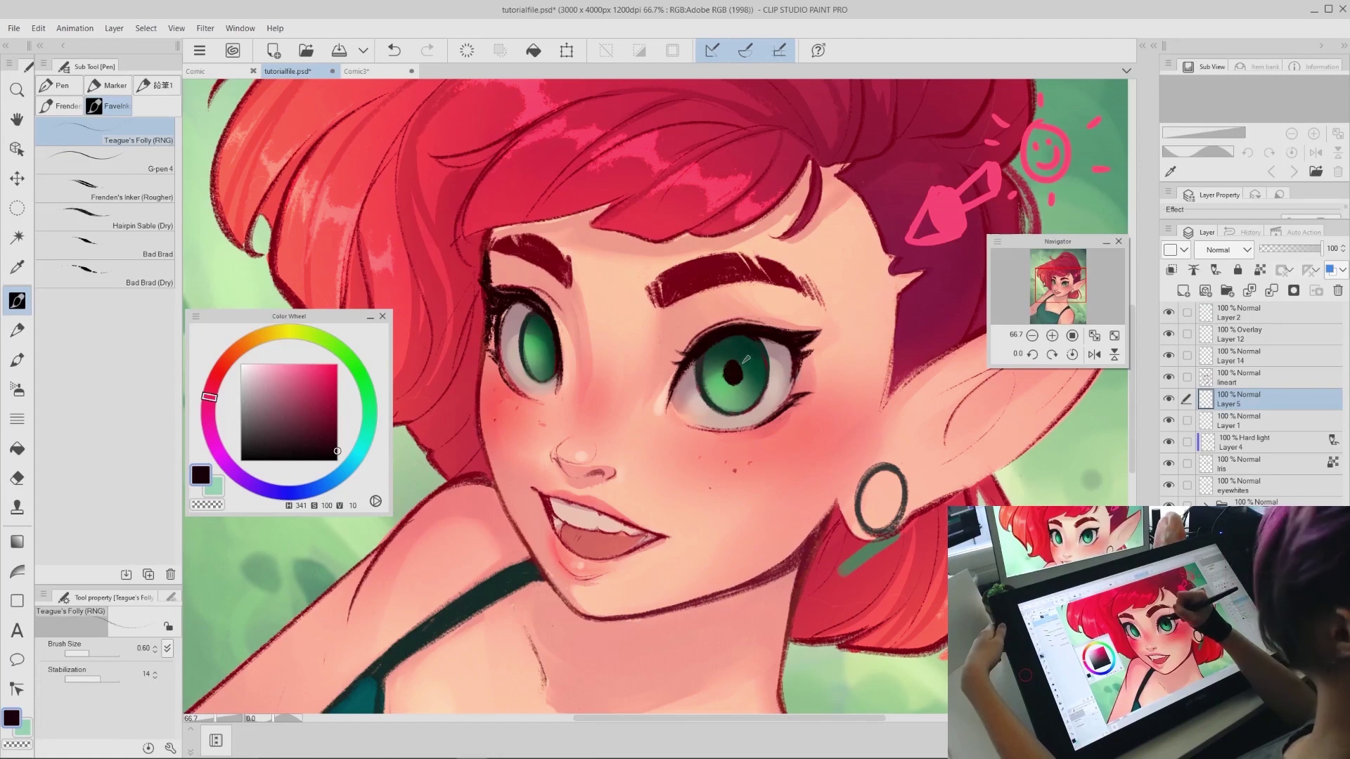
key(ctrl+z)
drag(731, 363, 733, 380)
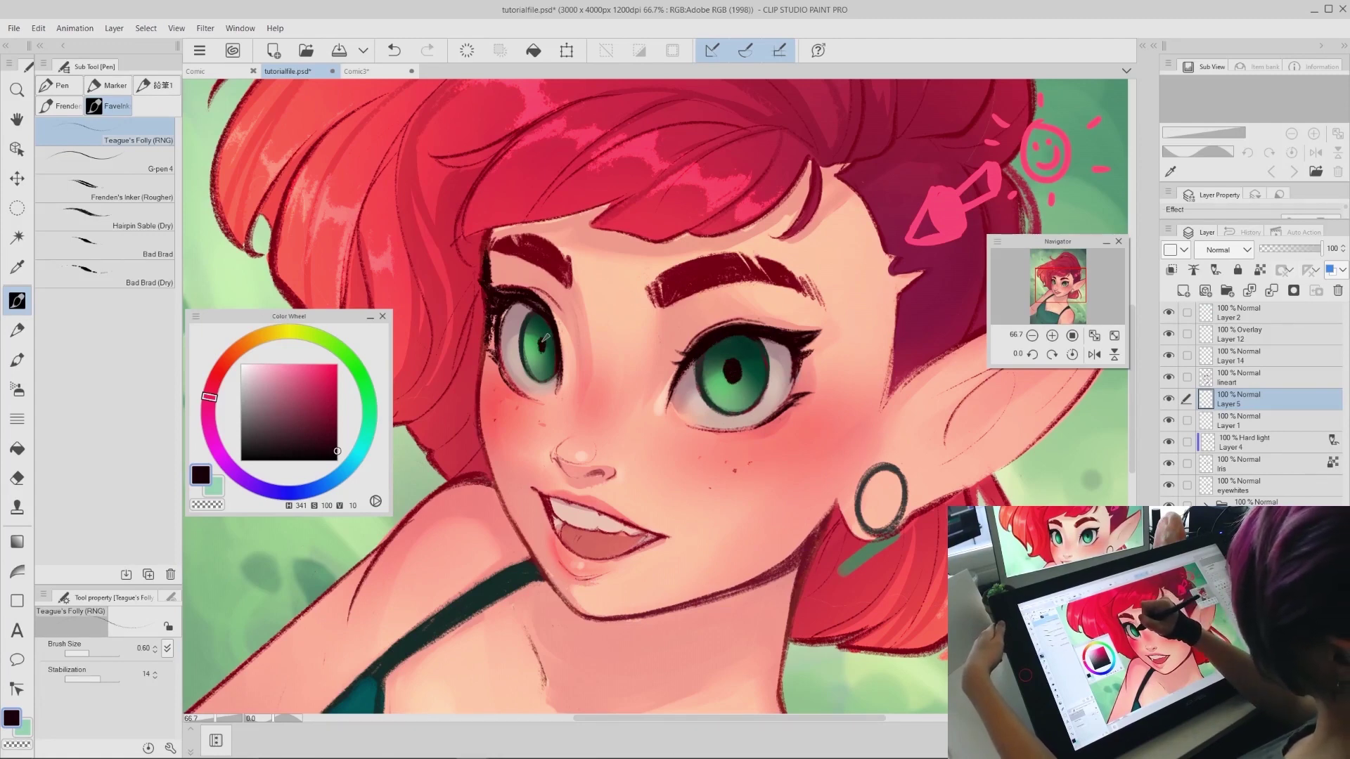
drag(546, 338, 544, 348)
key(ctrl+z)
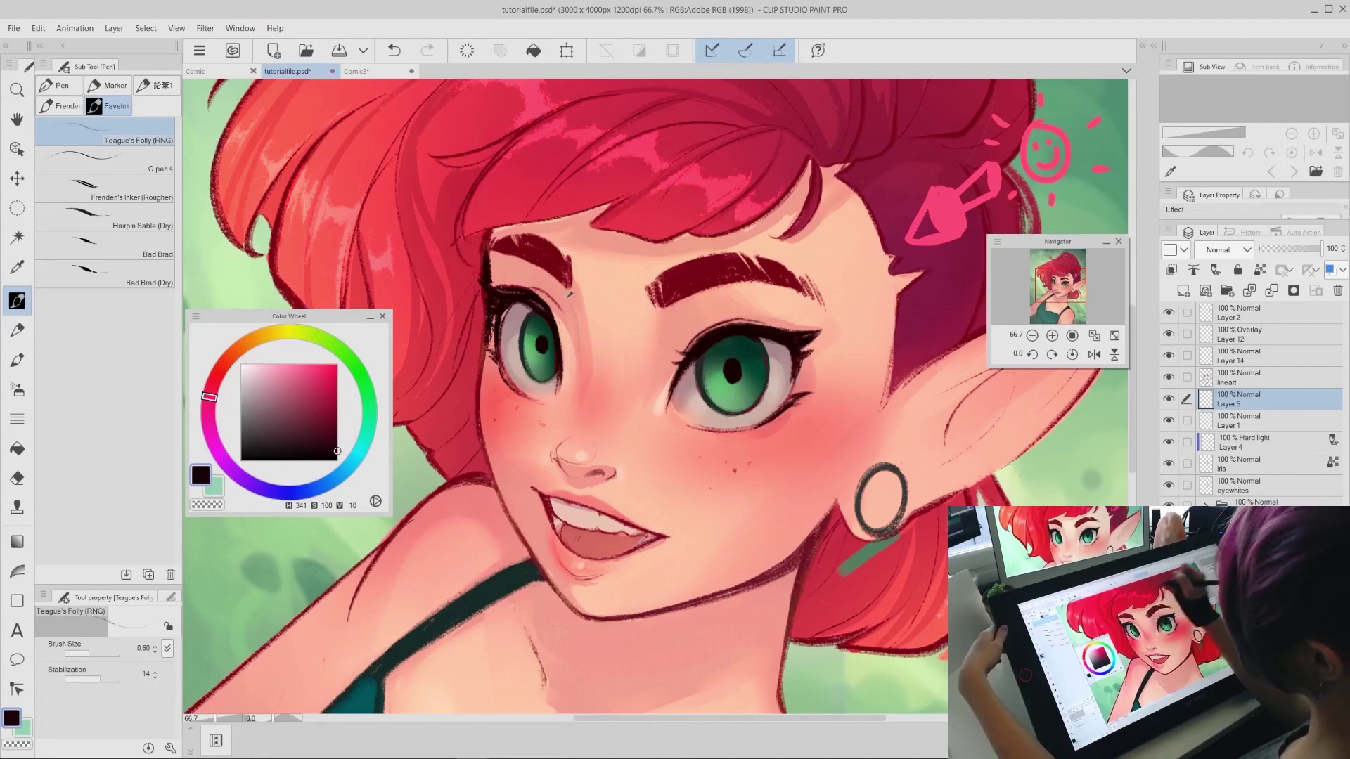
key(ctrl+z)
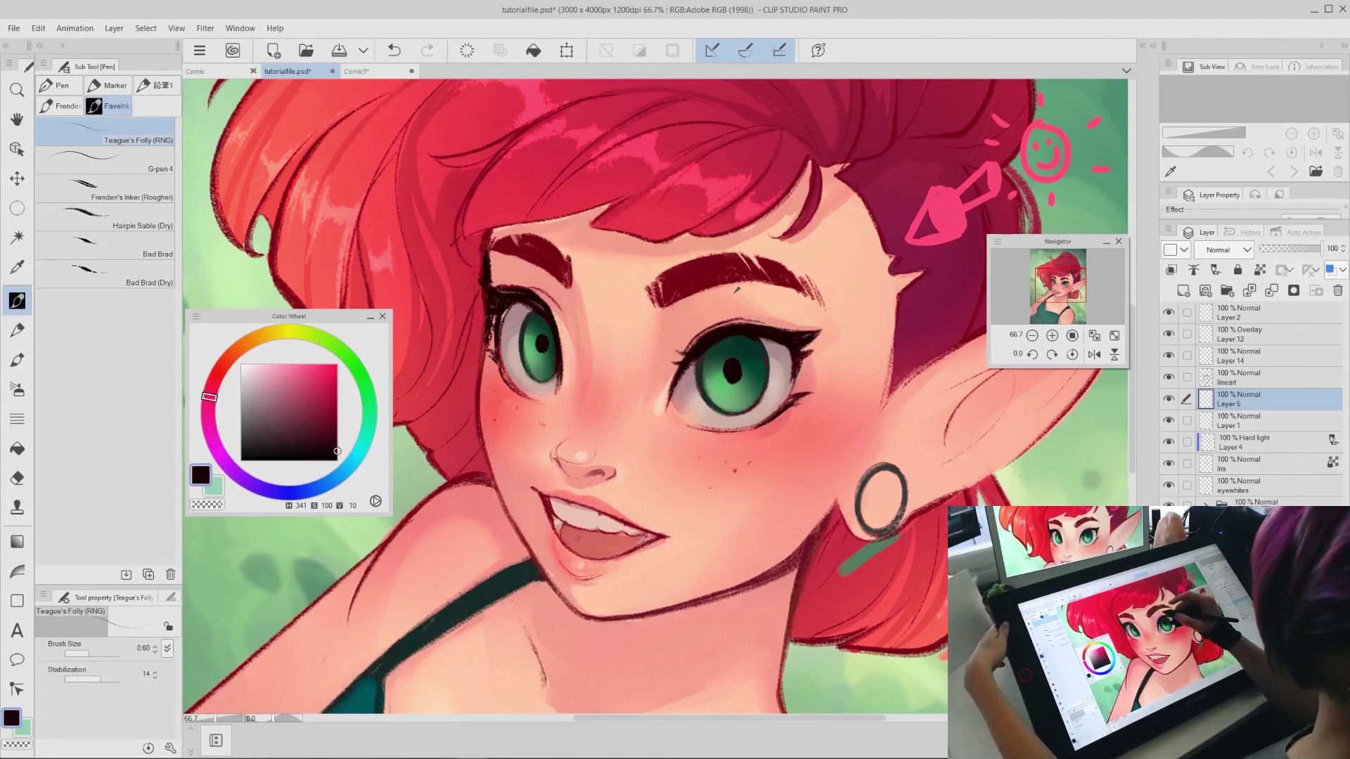
Fill the pupil centres with dark crimson sampled from the hair and touch up their rims in near-black
alt+click(790, 157)
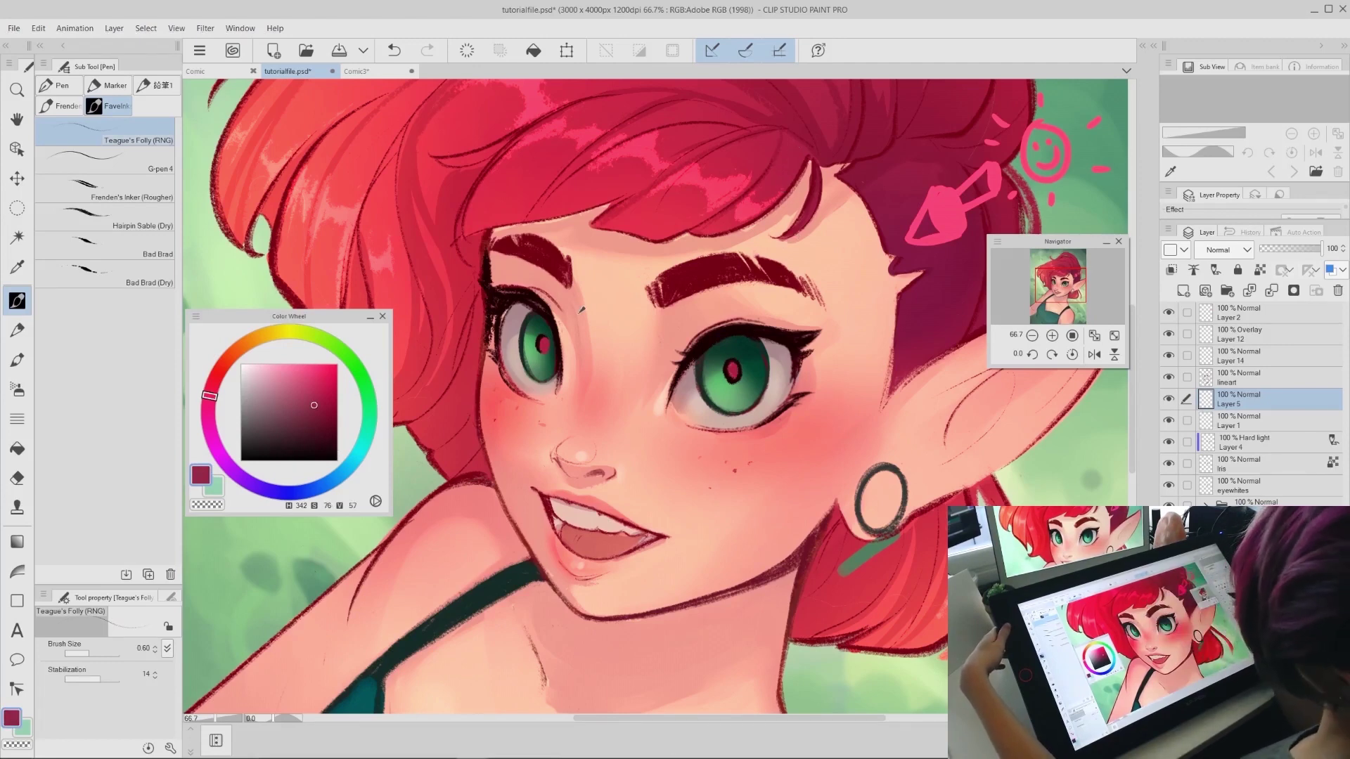
alt+click(552, 336)
key(ctrl+z)
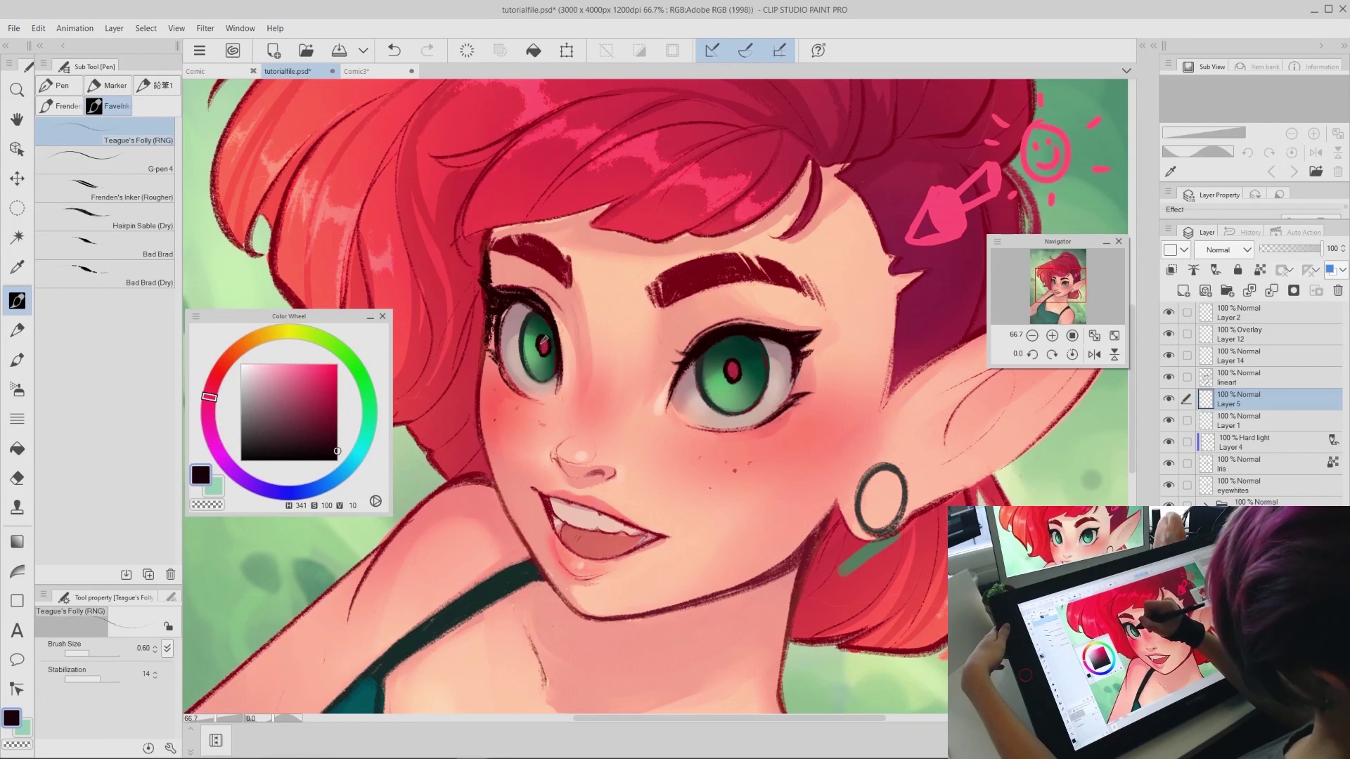
key(ctrl+z)
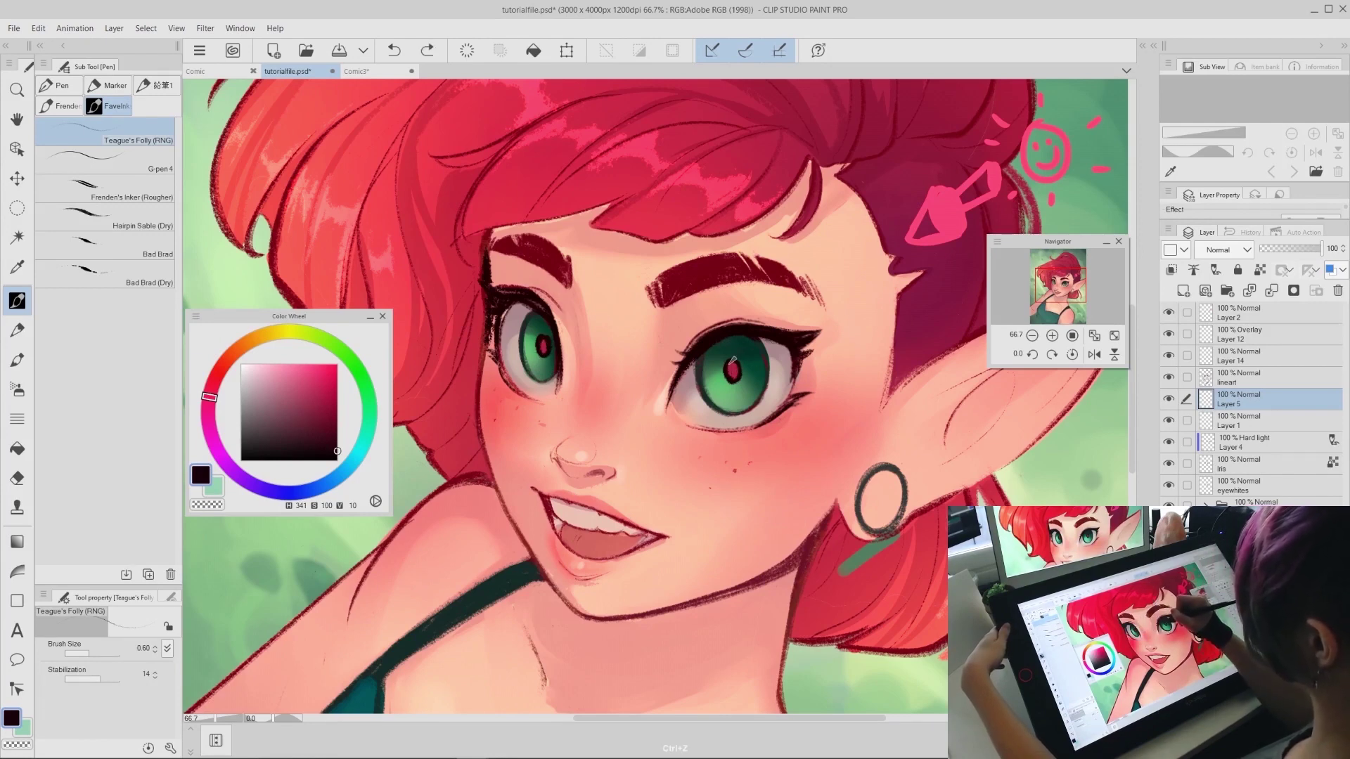
drag(728, 370, 729, 378)
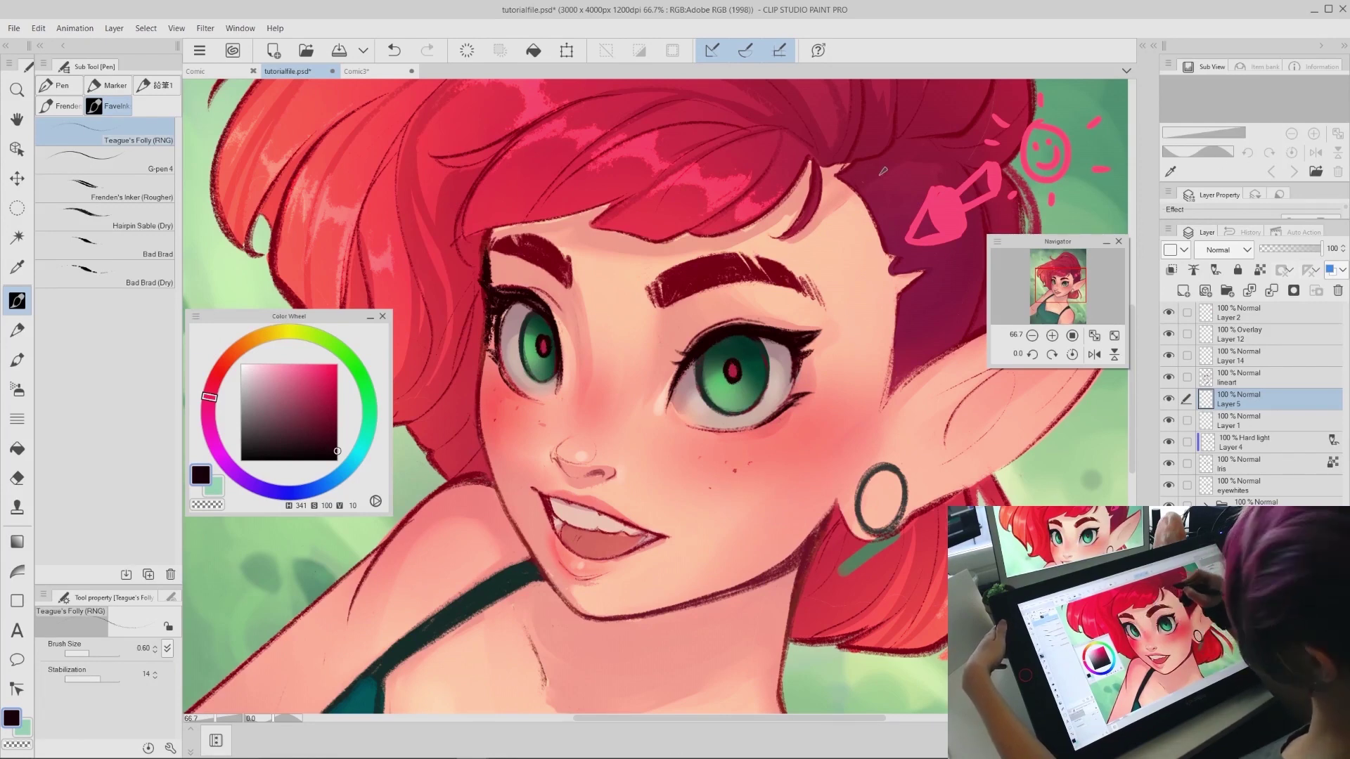
Refine both pupils with a deeper magenta at pen size 0.31, clean up with transparent color and resample the near-black
alt+click(735, 366)
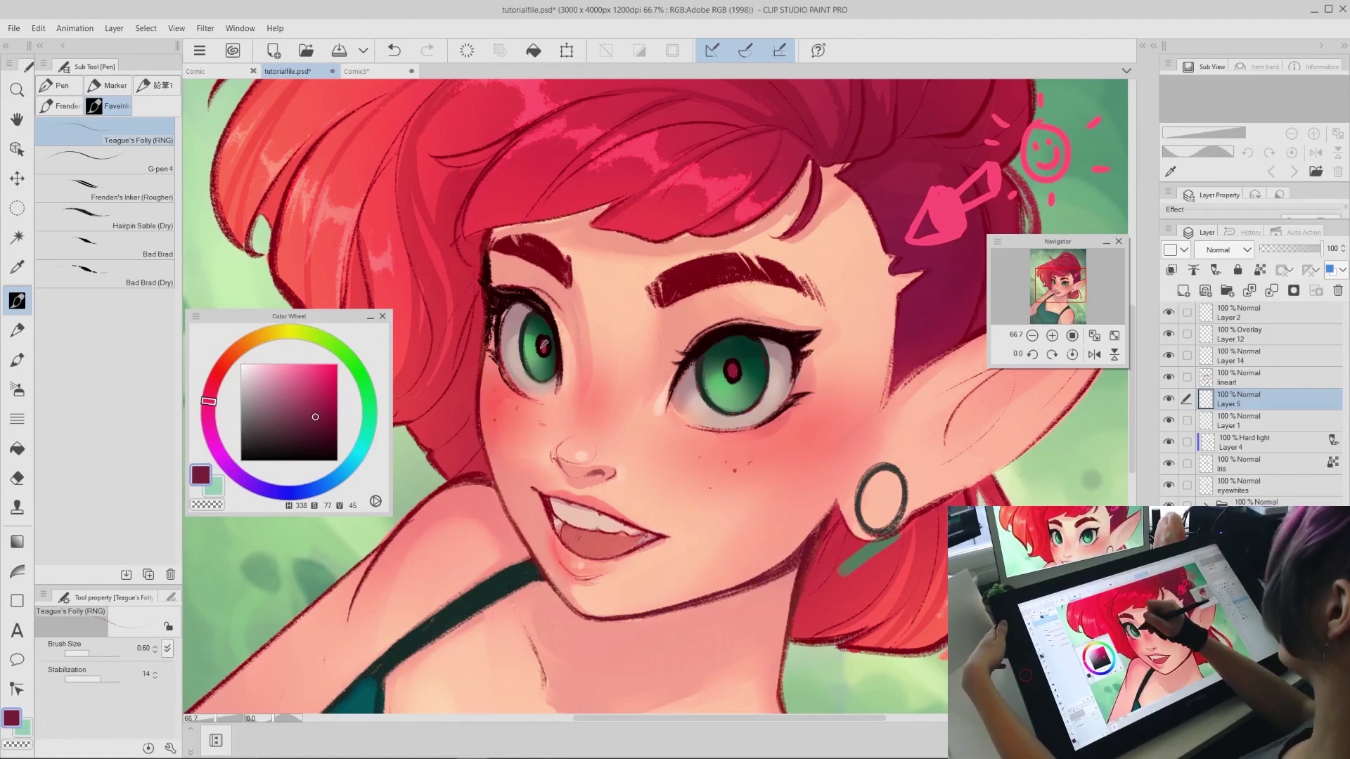
key(ctrl+z)
ctrl+alt+drag(555, 345, 546, 346)
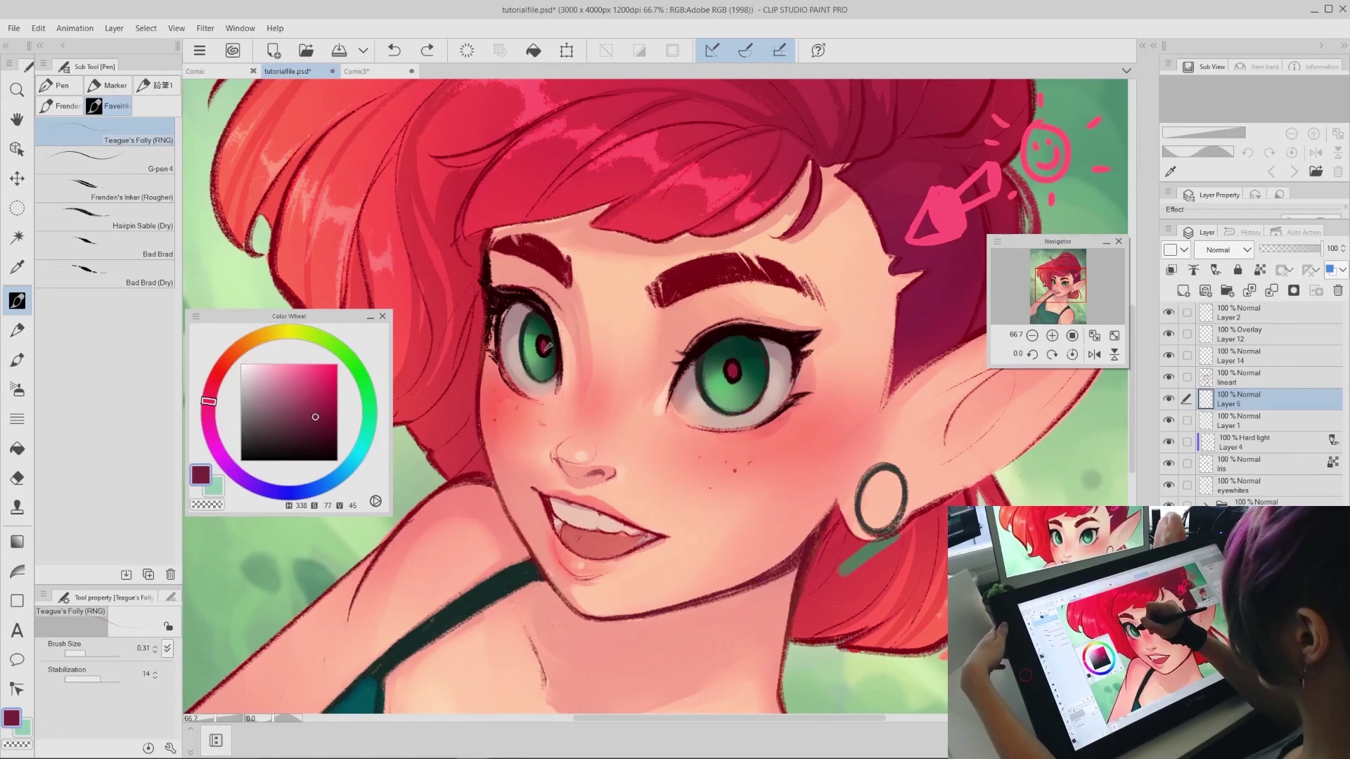
key(ctrl+z)
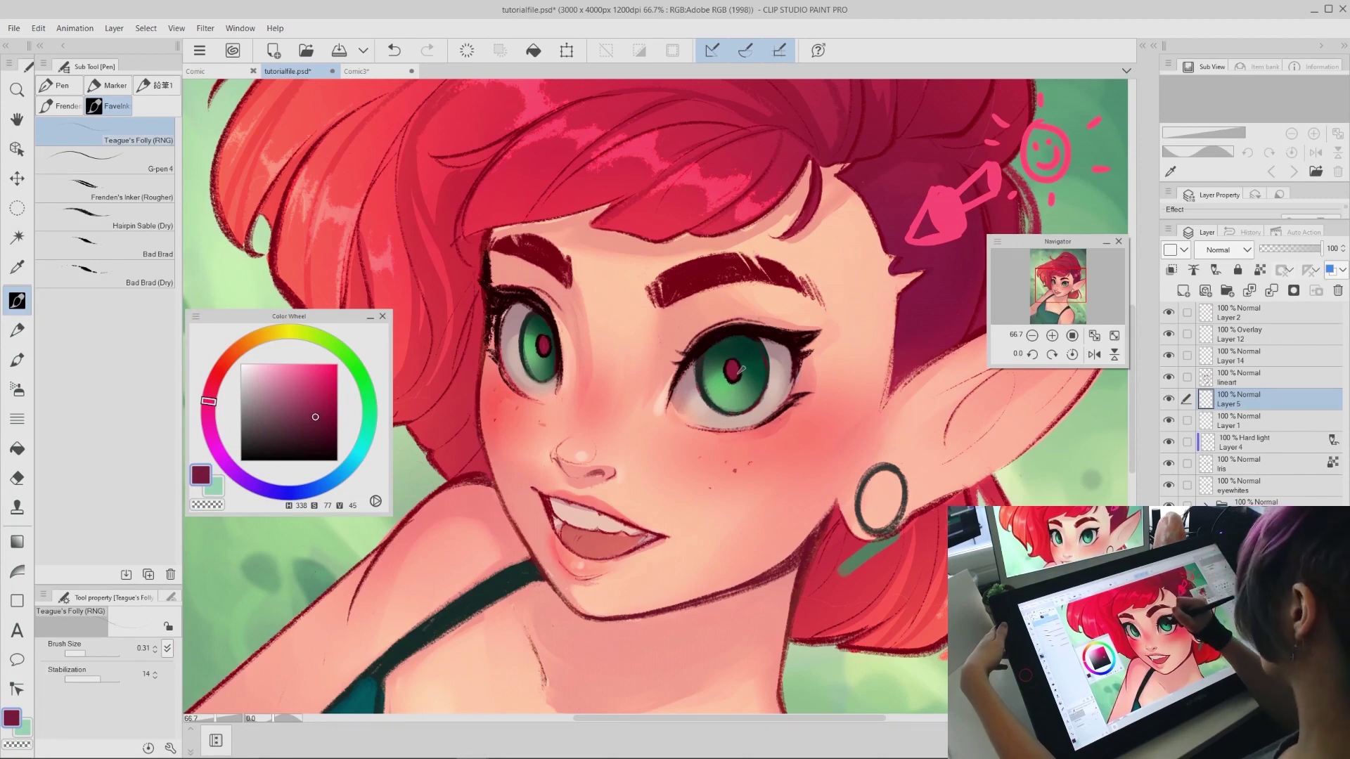
key(c)
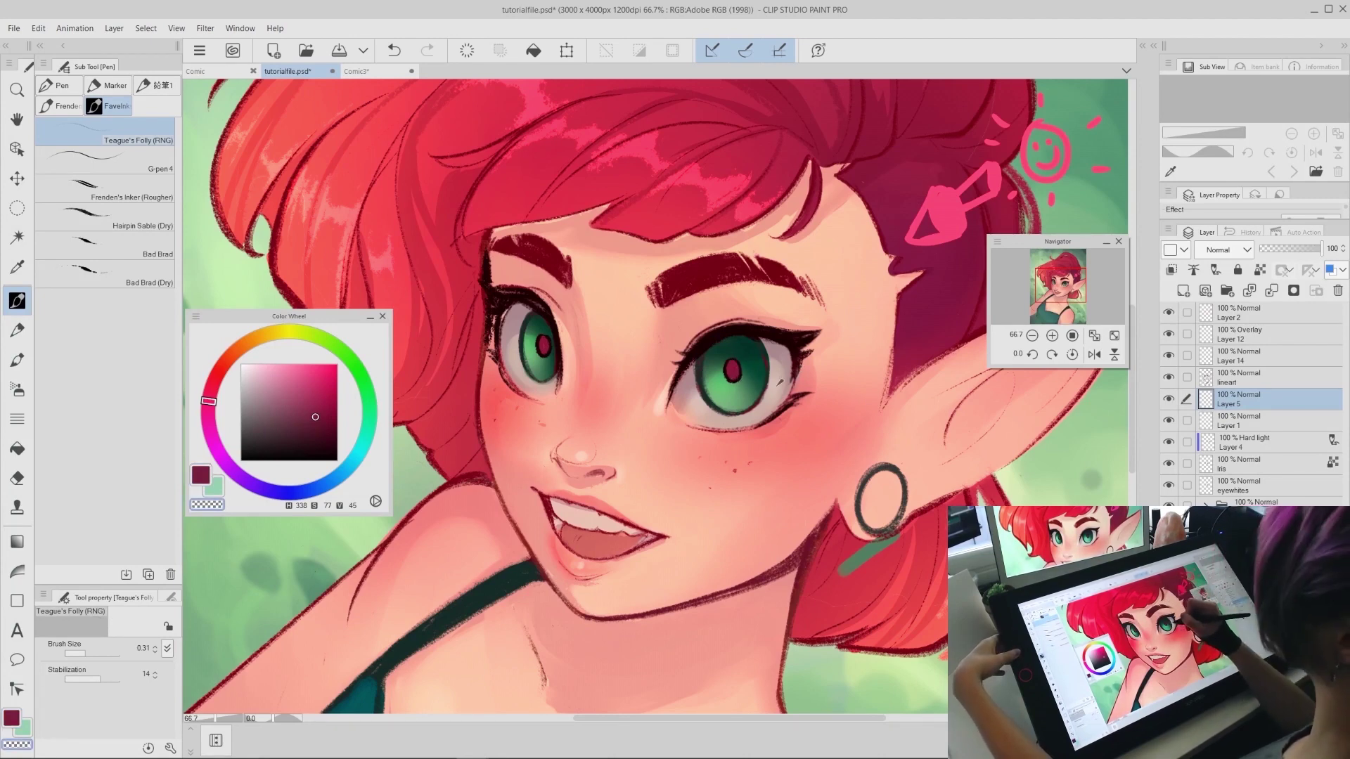
alt+click(542, 359)
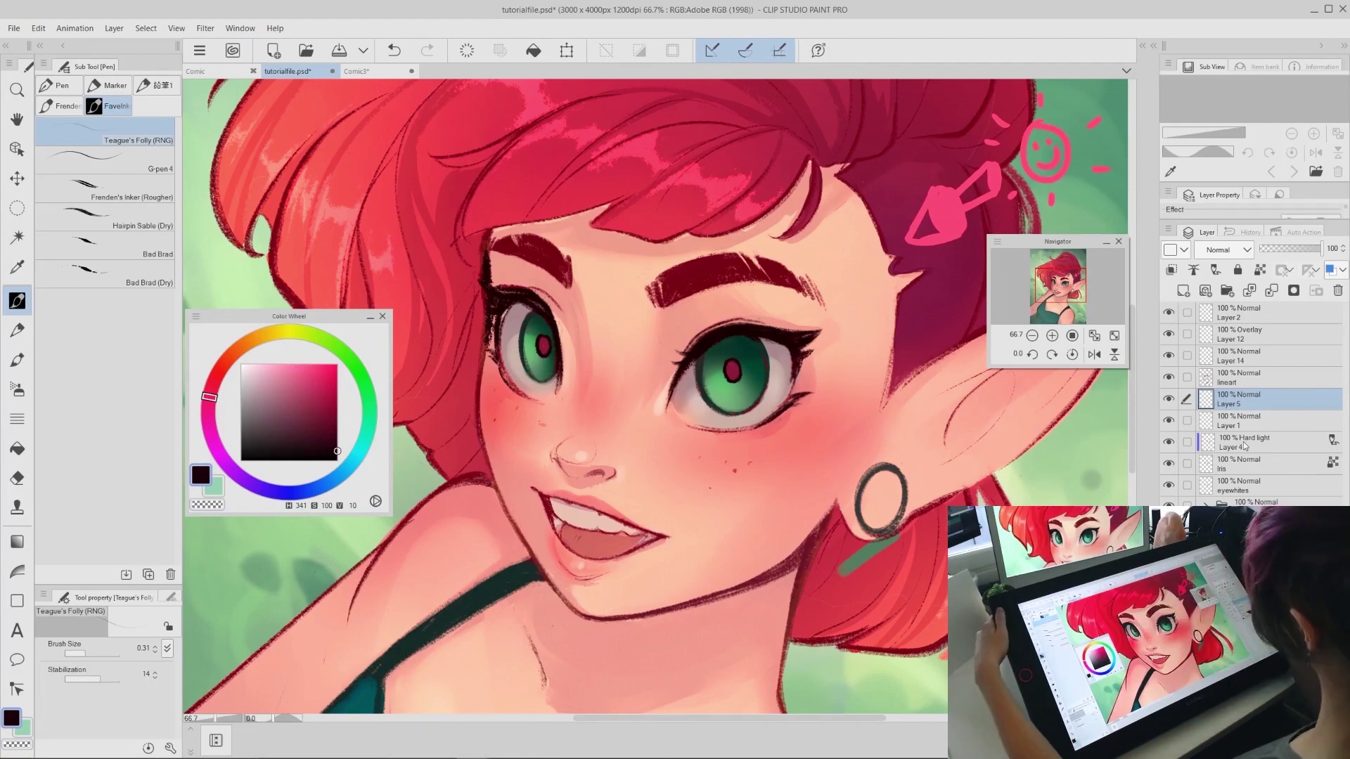
On the Iris layer, paint light yellow-green strokes in the larger eye's lower iris using the Watercolor brush at size 0.80
click(1239, 468)
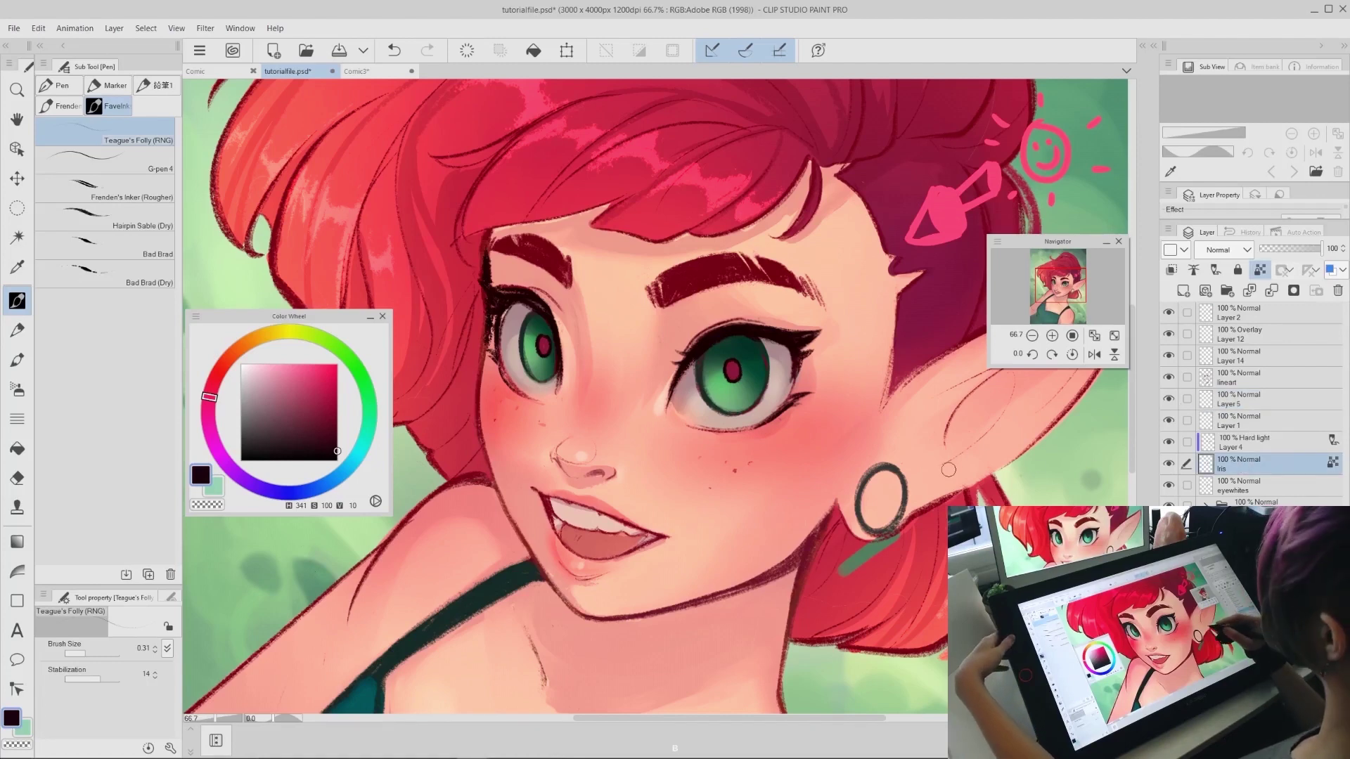
key(b)
alt+click(721, 379)
click(302, 333)
click(290, 371)
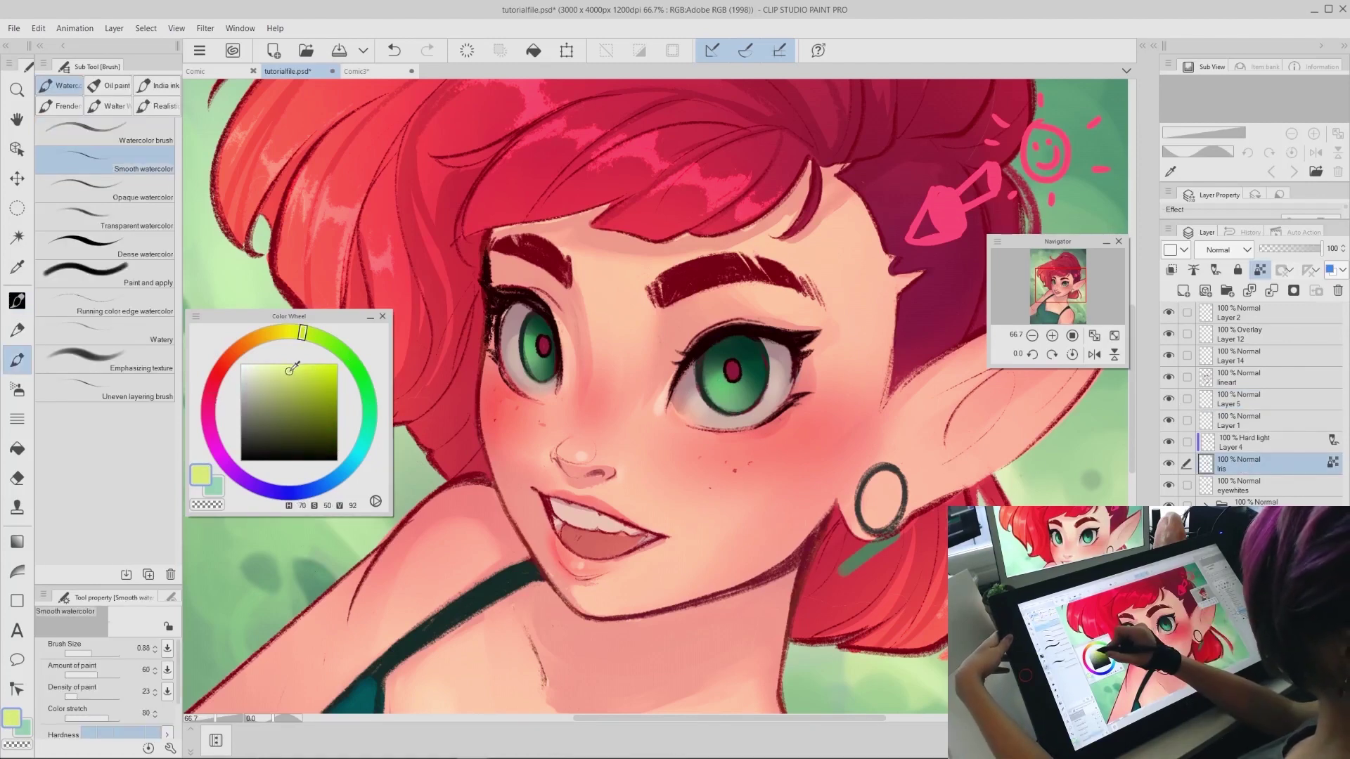
click(106, 132)
mouse_move(721, 388)
ctrl+alt+mouse_down()
mouse_move(738, 396)
mouse_move(719, 408)
mouse_move(719, 373)
ctrl+alt+mouse_up()
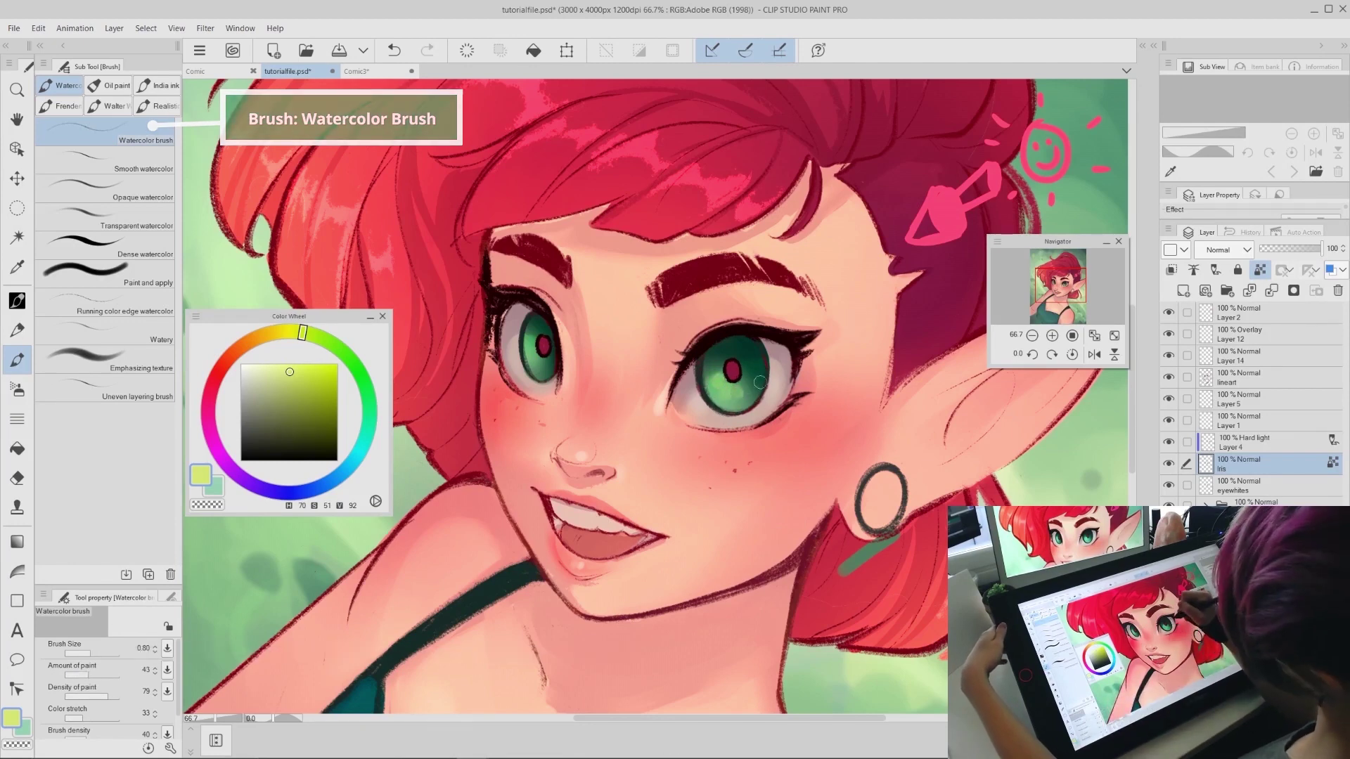
key(ctrl+z)
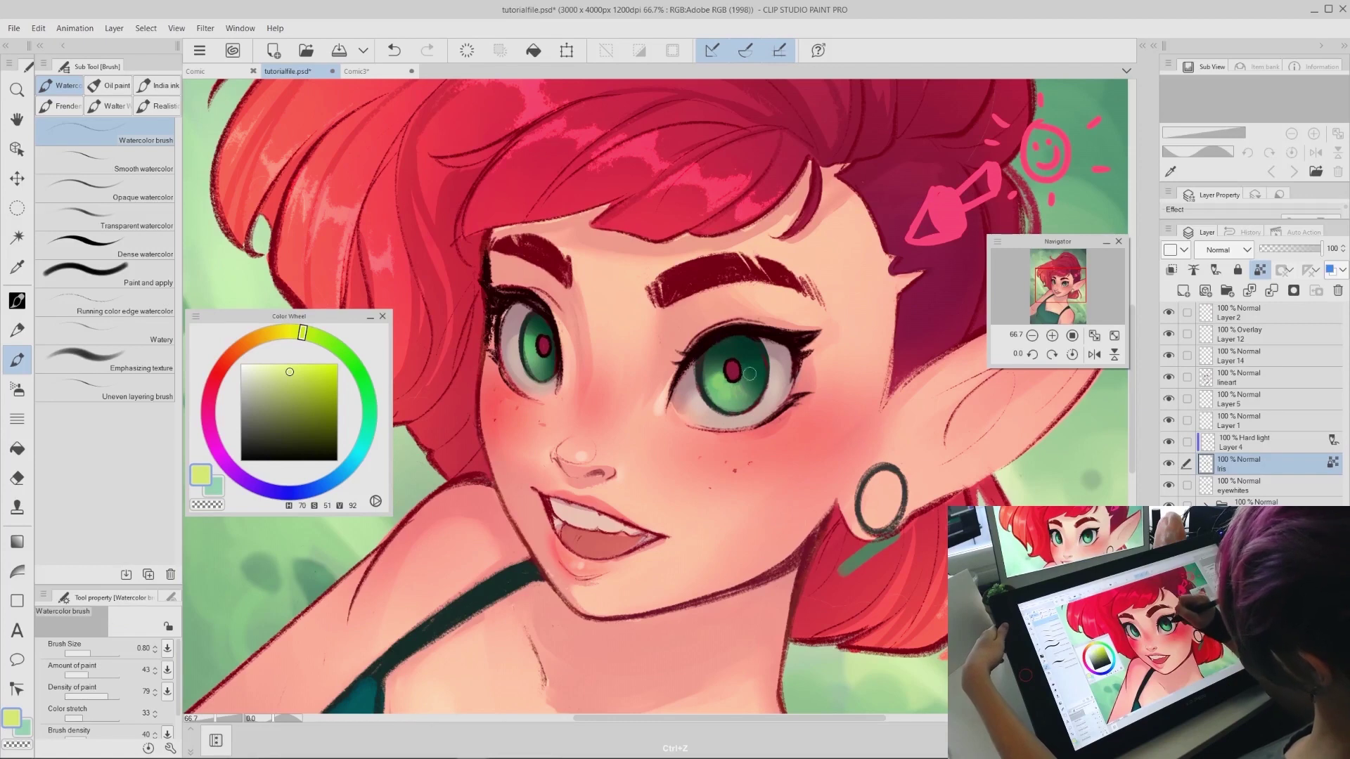
Build up faceted yellow-green highlights around the lower pupils in both irises
scroll(752, 355, up, 1)
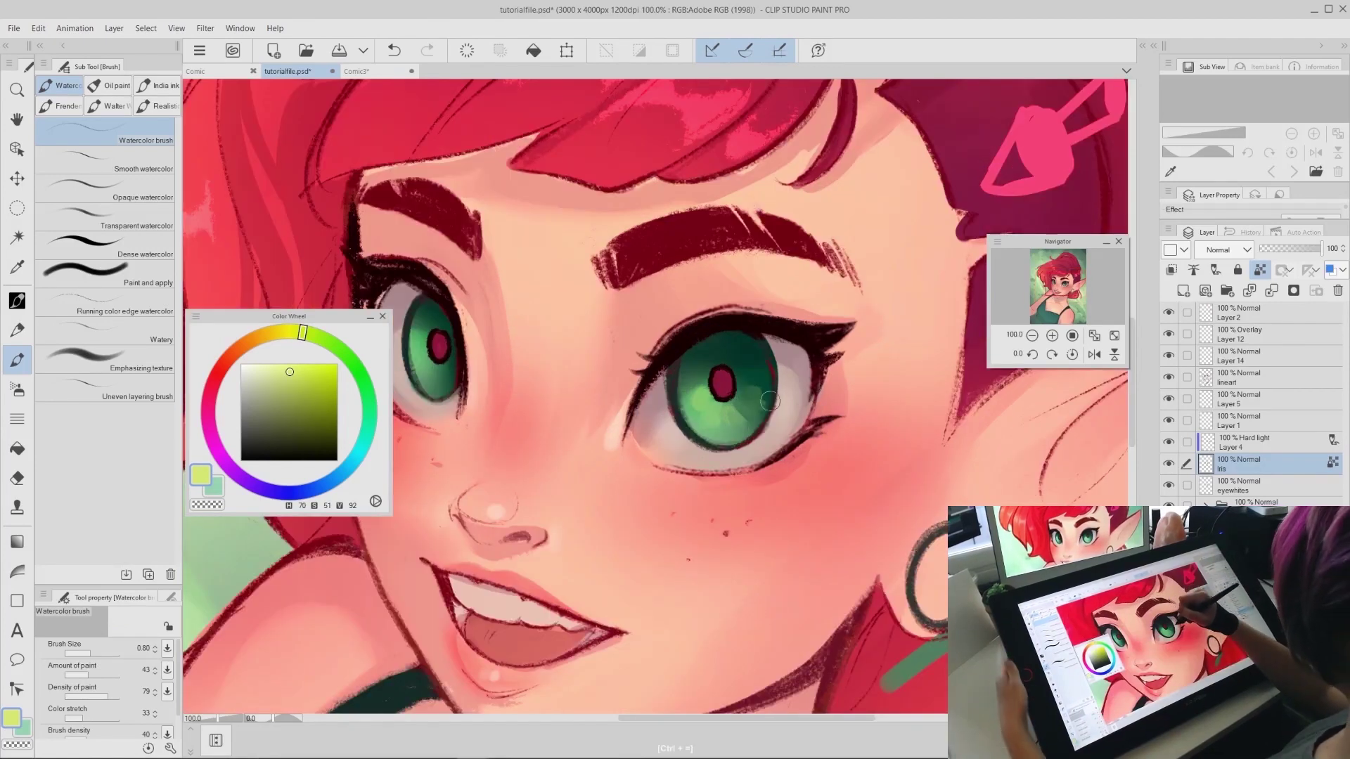
drag(1063, 285, 1059, 287)
mouse_move(872, 373)
mouse_down()
mouse_move(856, 392)
mouse_move(862, 371)
mouse_up()
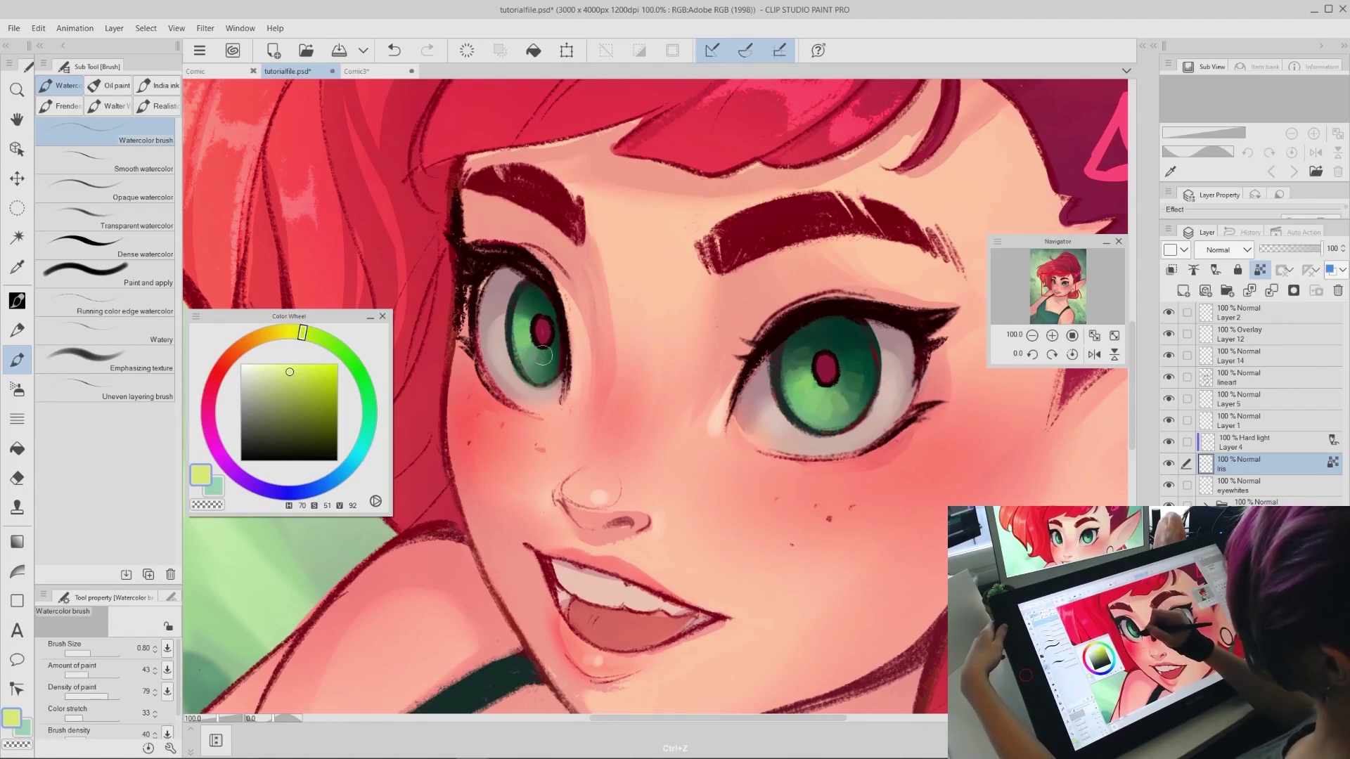
Darken the larger iris's outer rim with sampled dark greens, using the Watercolor brush at size 0.32
alt+click(851, 362)
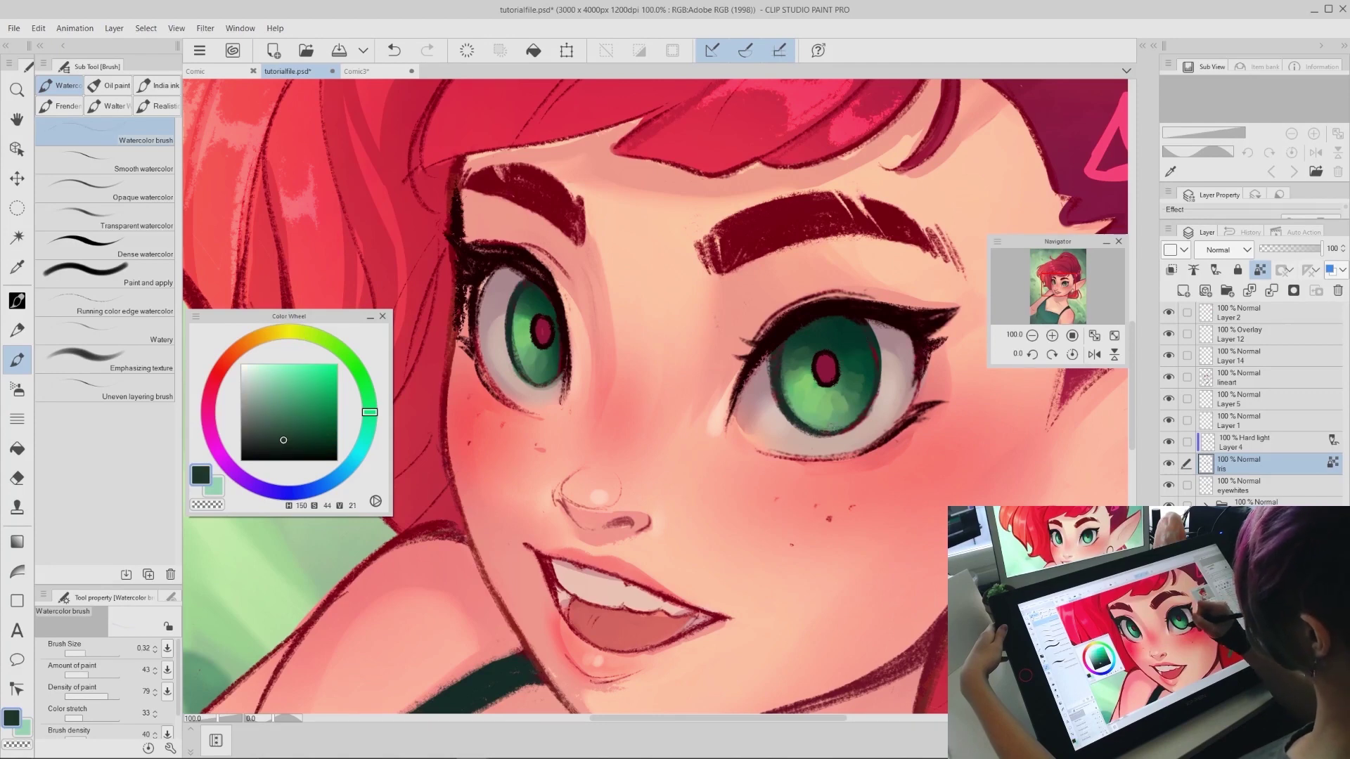
drag(870, 398, 858, 416)
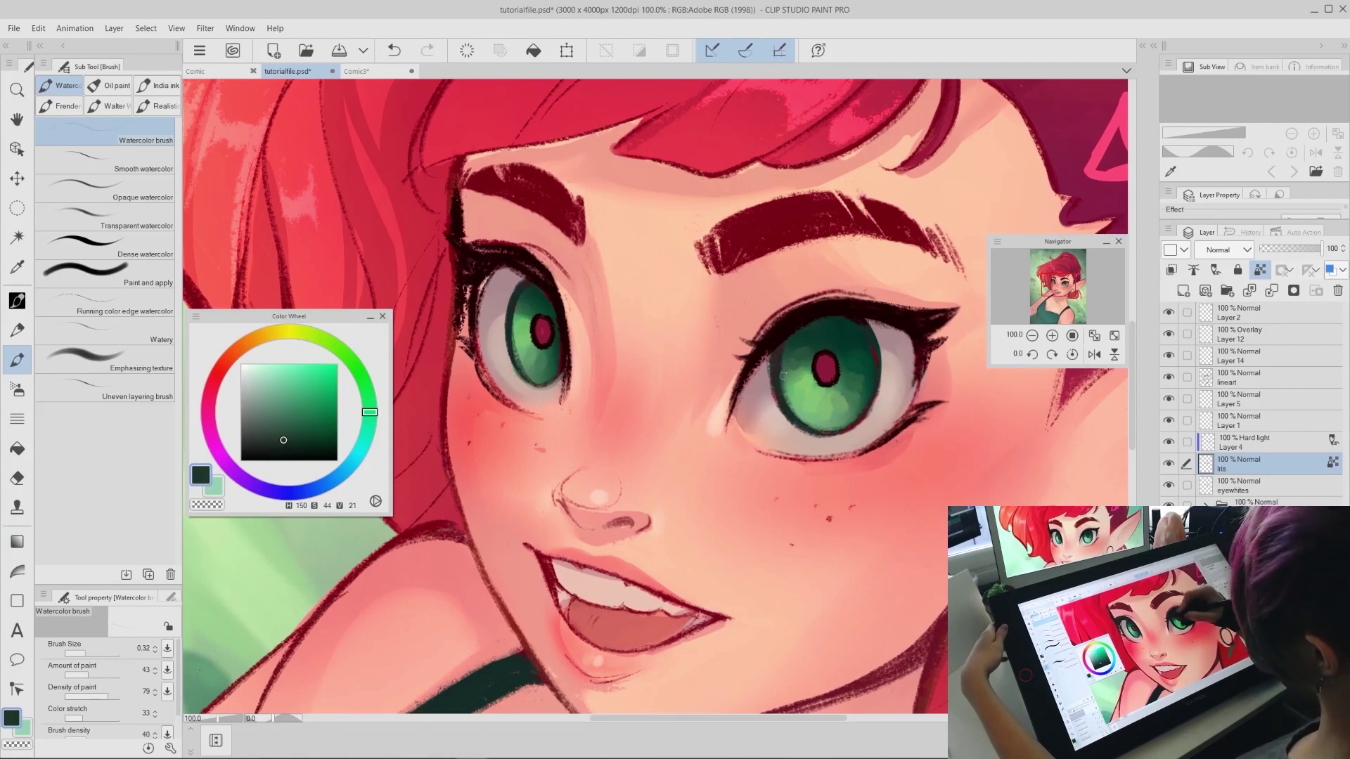
alt+click(782, 359)
mouse_move(783, 354)
mouse_down()
mouse_move(793, 411)
mouse_move(812, 412)
mouse_move(792, 424)
mouse_move(819, 399)
mouse_move(816, 426)
mouse_up()
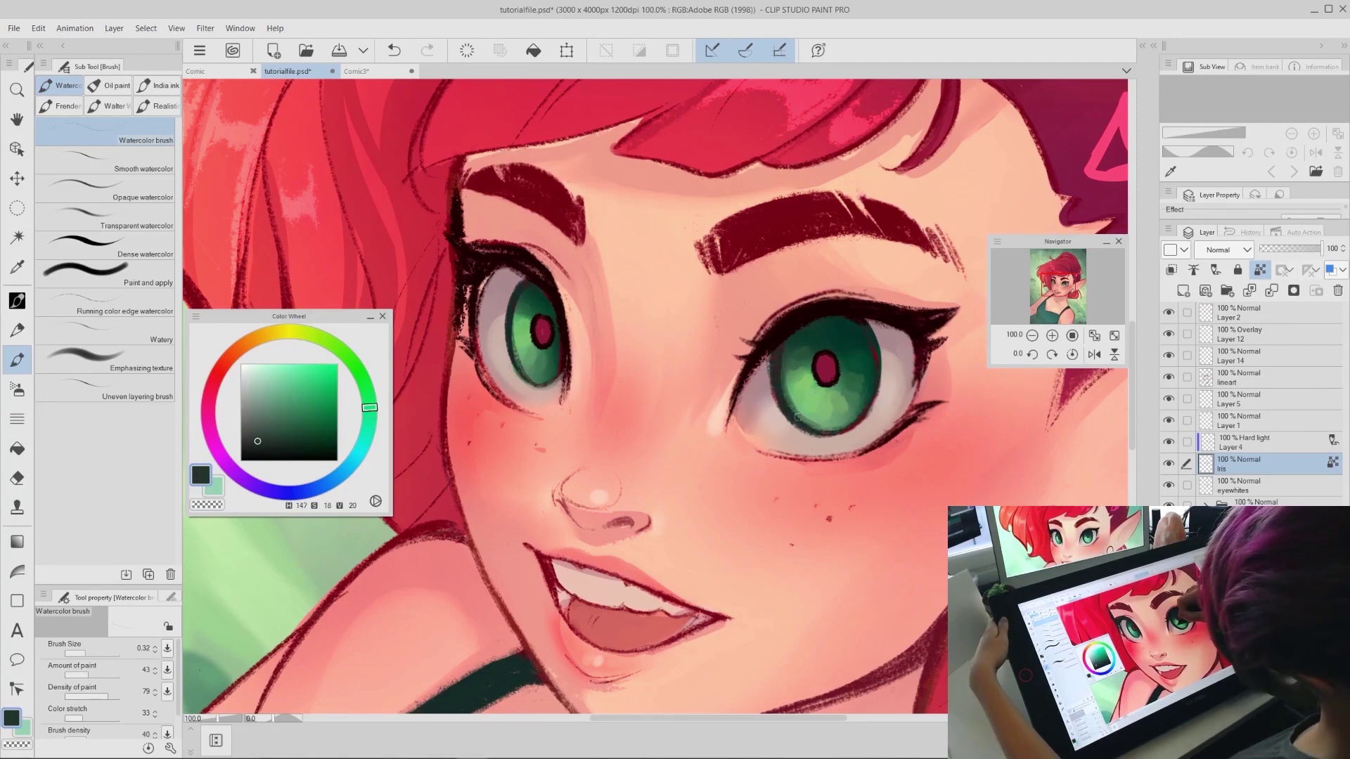
Darken the smaller iris's rim and the edges of both pupils with sampled near-black greens, using the Watercolor brush at size 0.32
key(ctrl+z)
drag(516, 303, 522, 353)
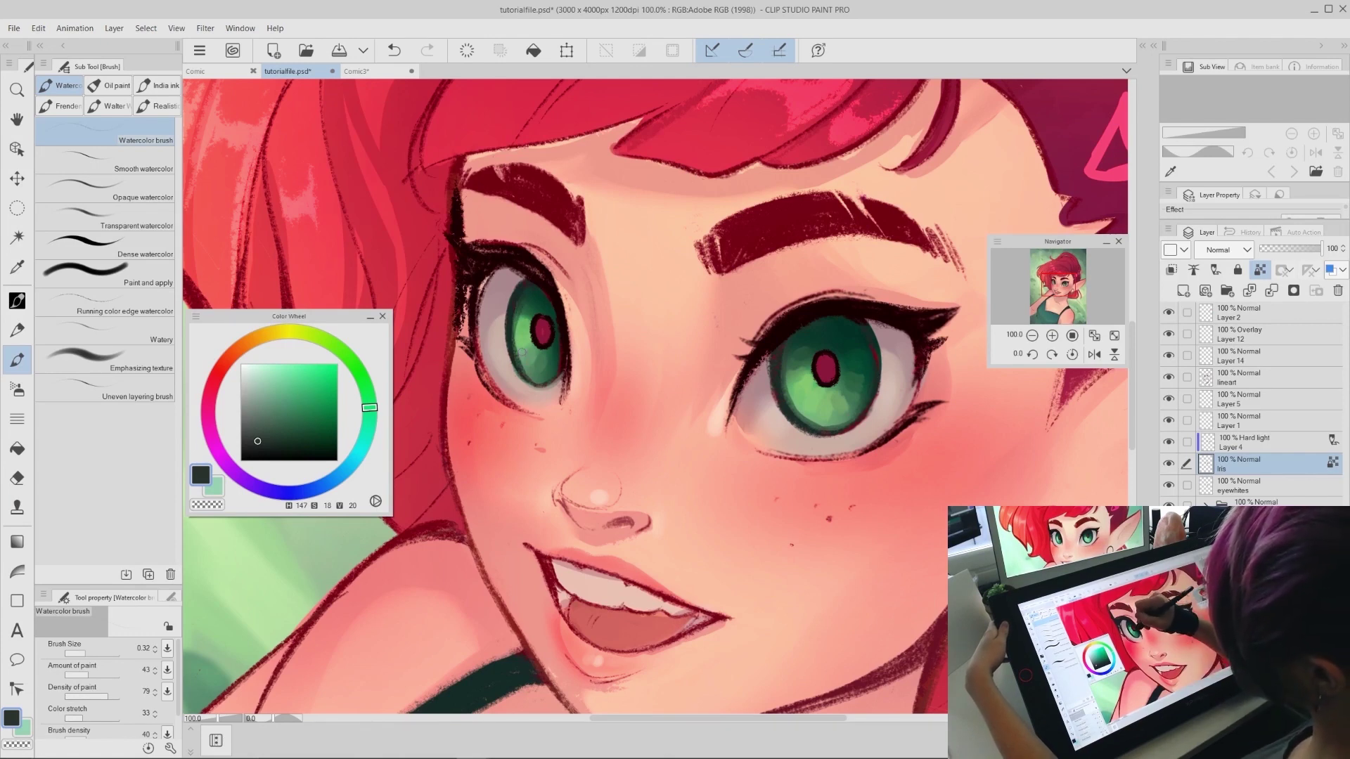
alt+click(534, 324)
key(ctrl+z)
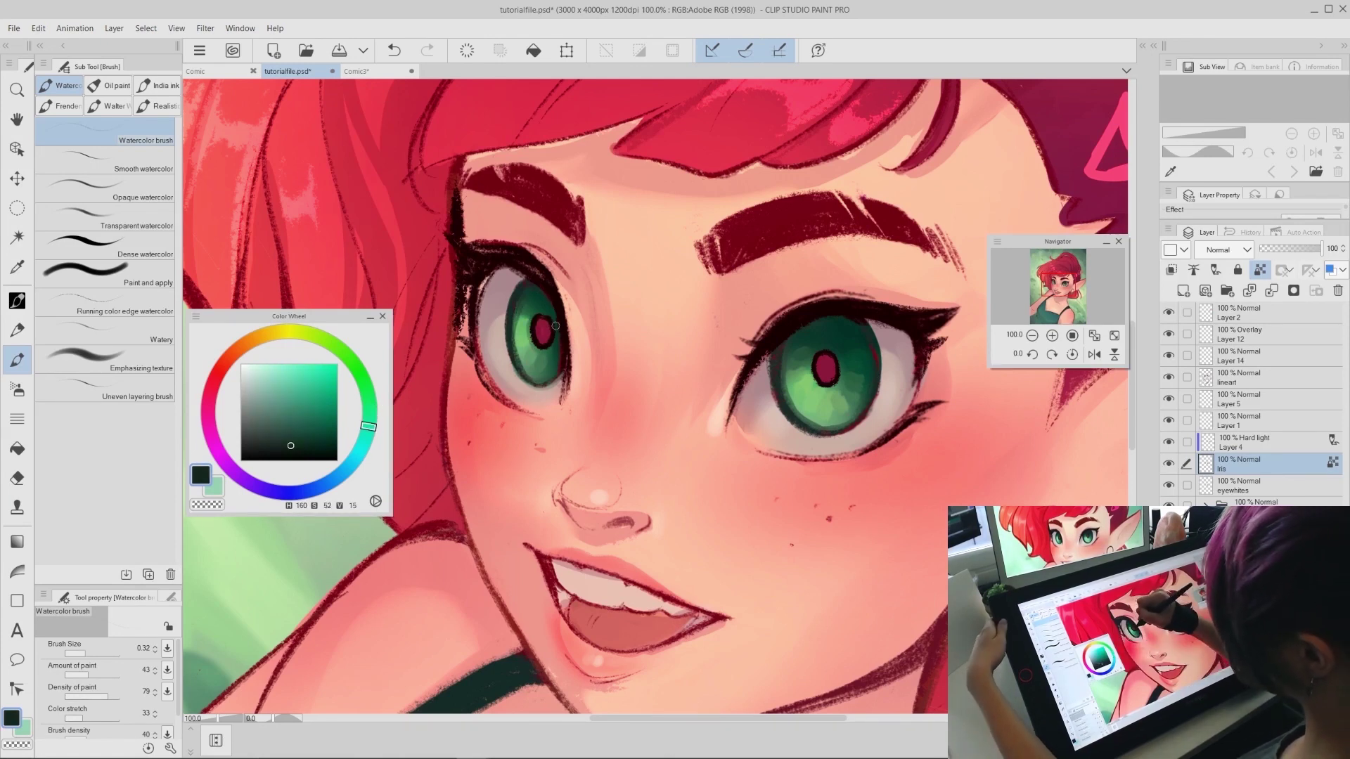
drag(534, 321, 538, 352)
mouse_move(821, 356)
mouse_down()
mouse_move(824, 387)
mouse_move(836, 376)
mouse_up()
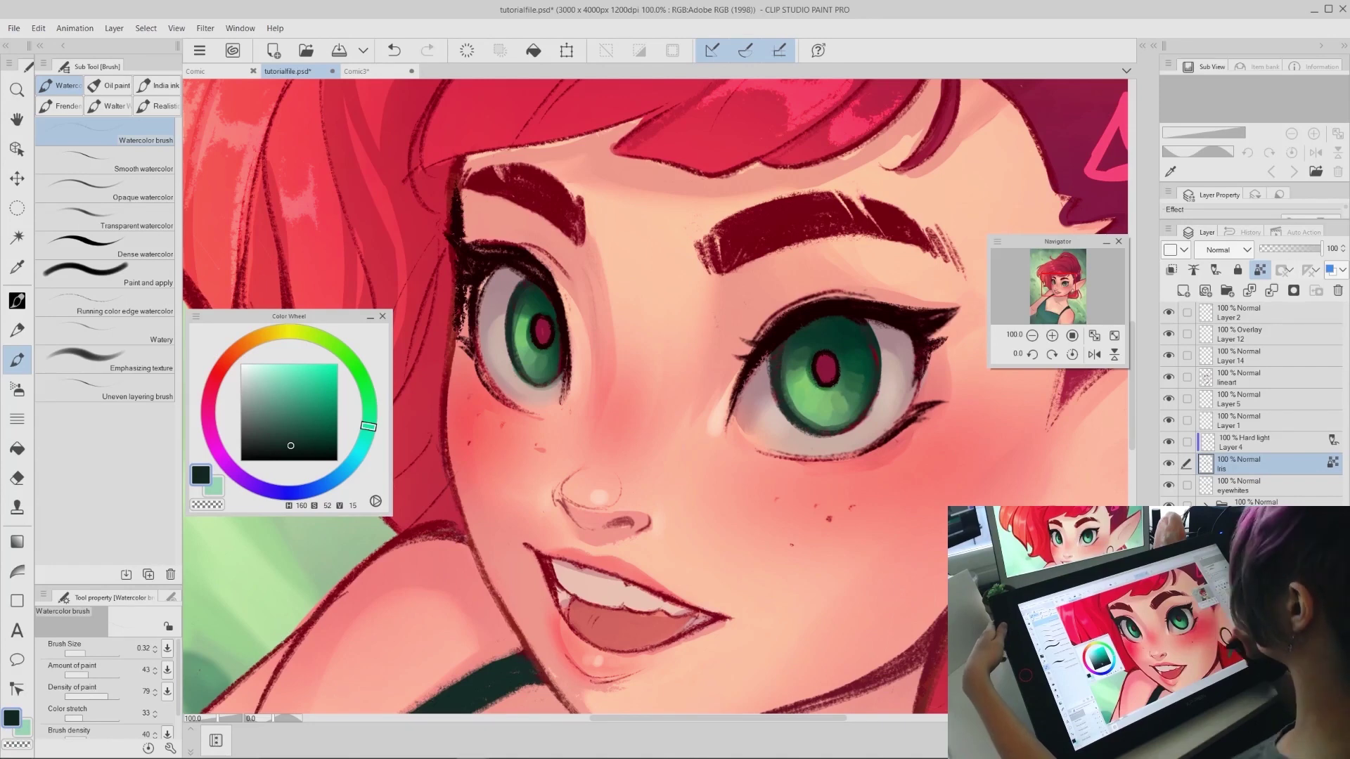
Blend sampled muted greens around the pupils in both irises with the Watercolor brush at size 0.55
alt+click(800, 372)
drag(800, 320, 807, 320)
mouse_move(809, 360)
mouse_down()
mouse_move(810, 381)
mouse_move(834, 383)
mouse_up()
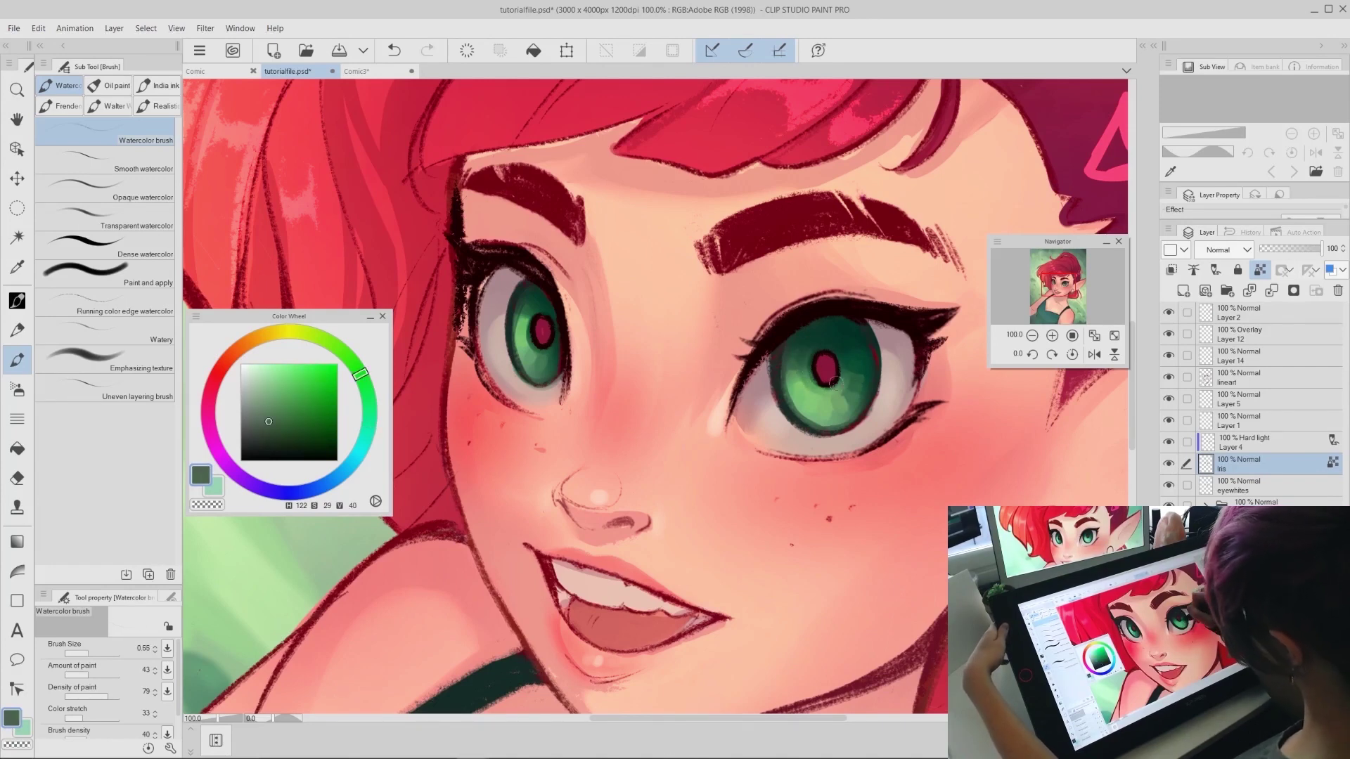
drag(533, 315, 531, 341)
alt+click(524, 354)
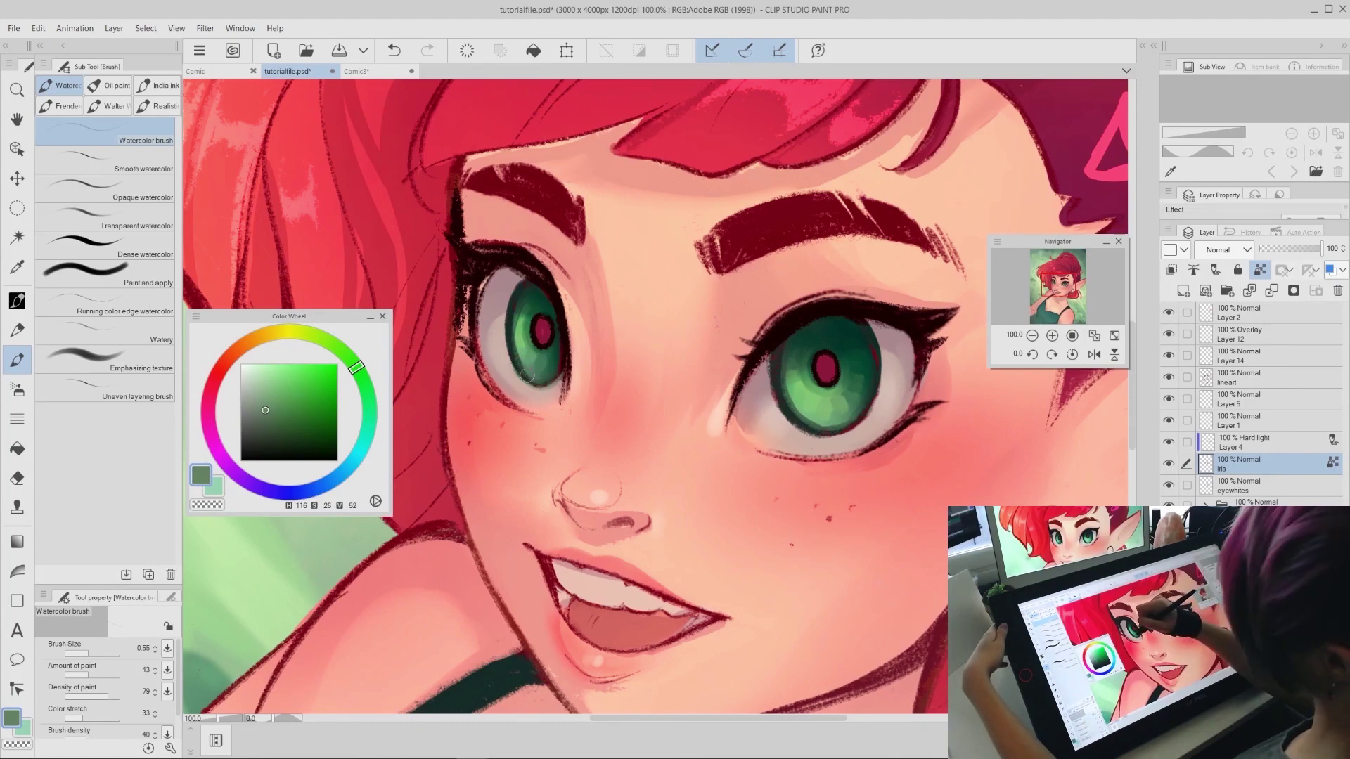
alt+click(518, 312)
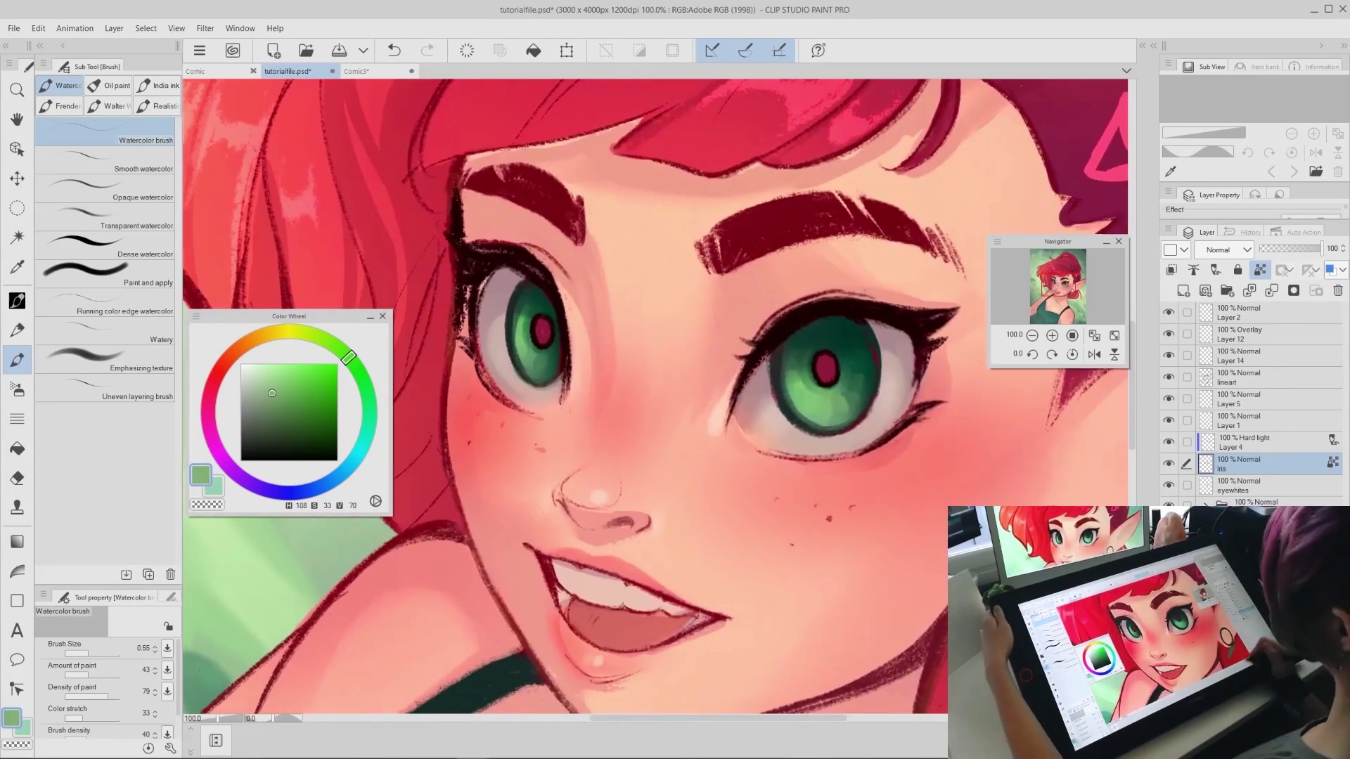
Add a new layer above the lineart layer and set up G-pen 4 at size 0.38 with a warm near-white
click(1241, 378)
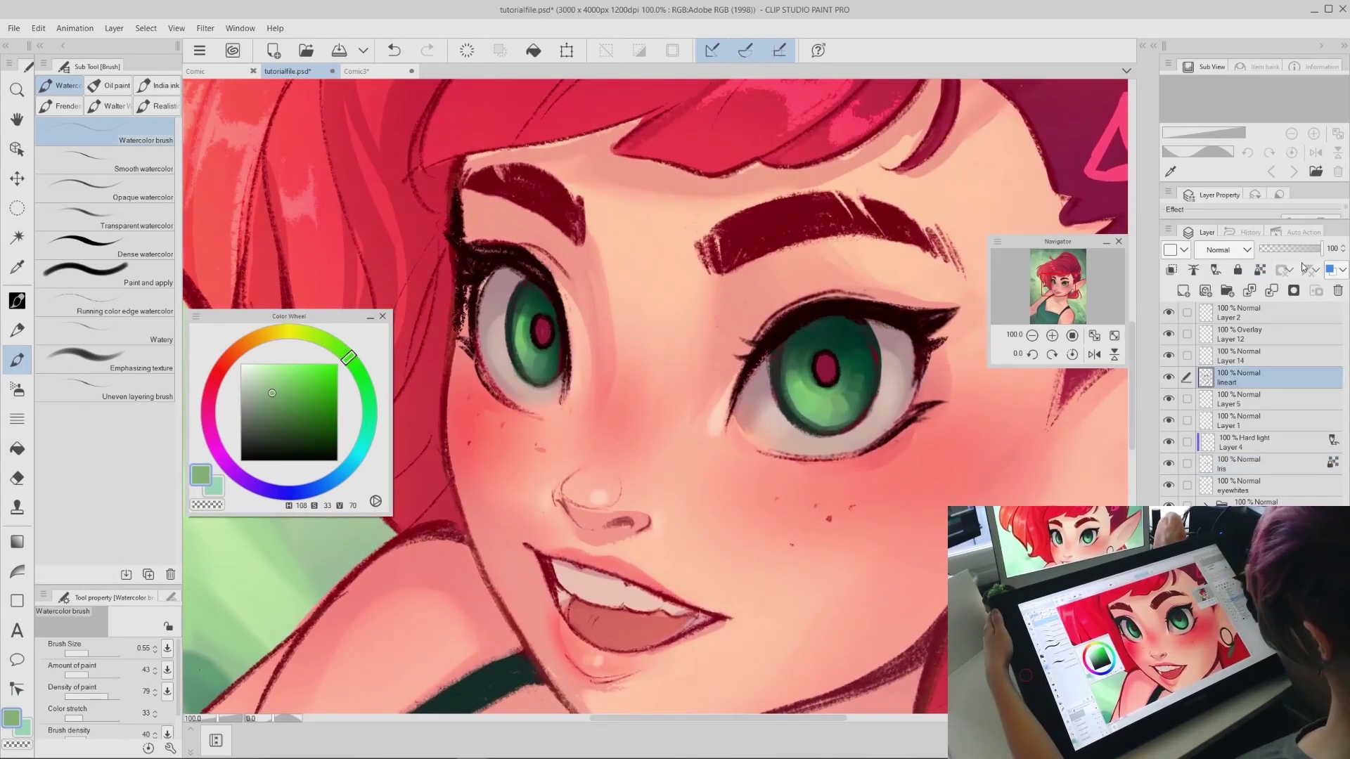
click(1184, 290)
key(p)
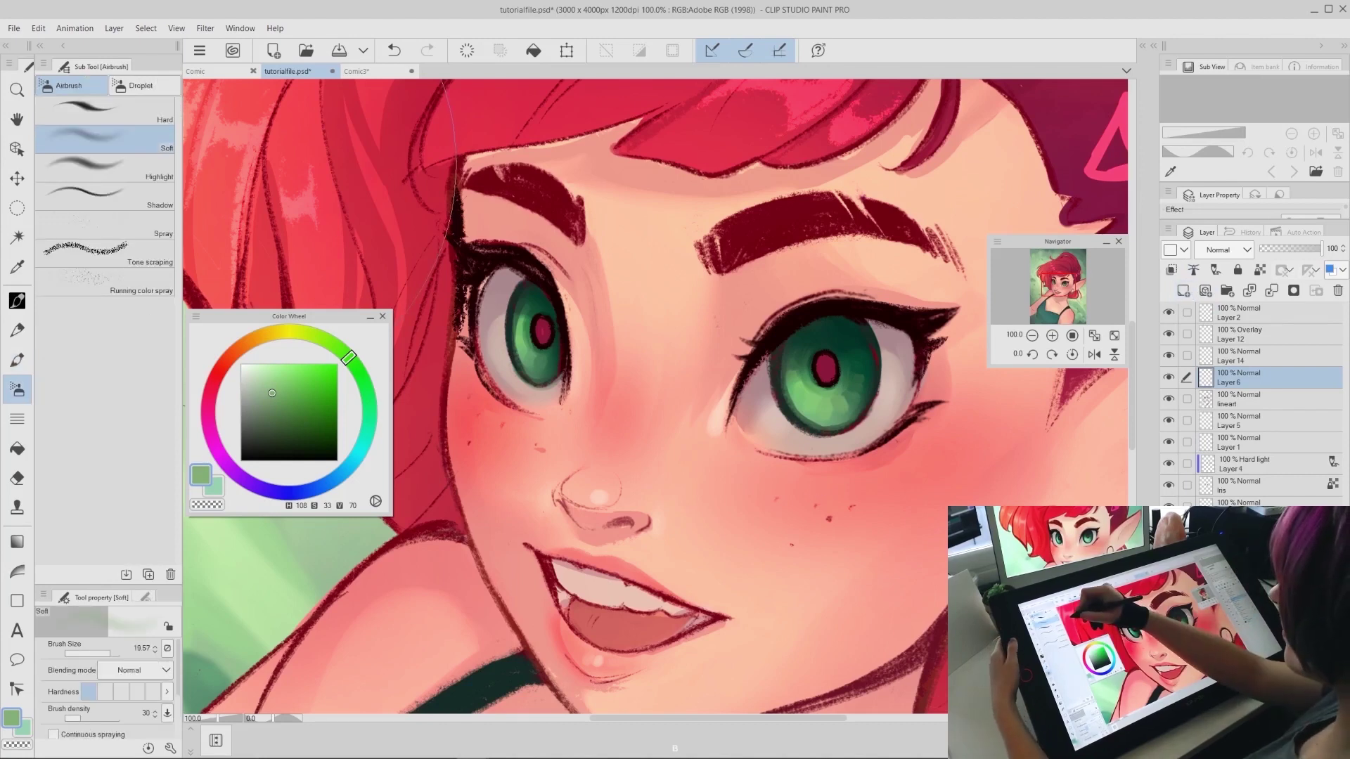
click(126, 169)
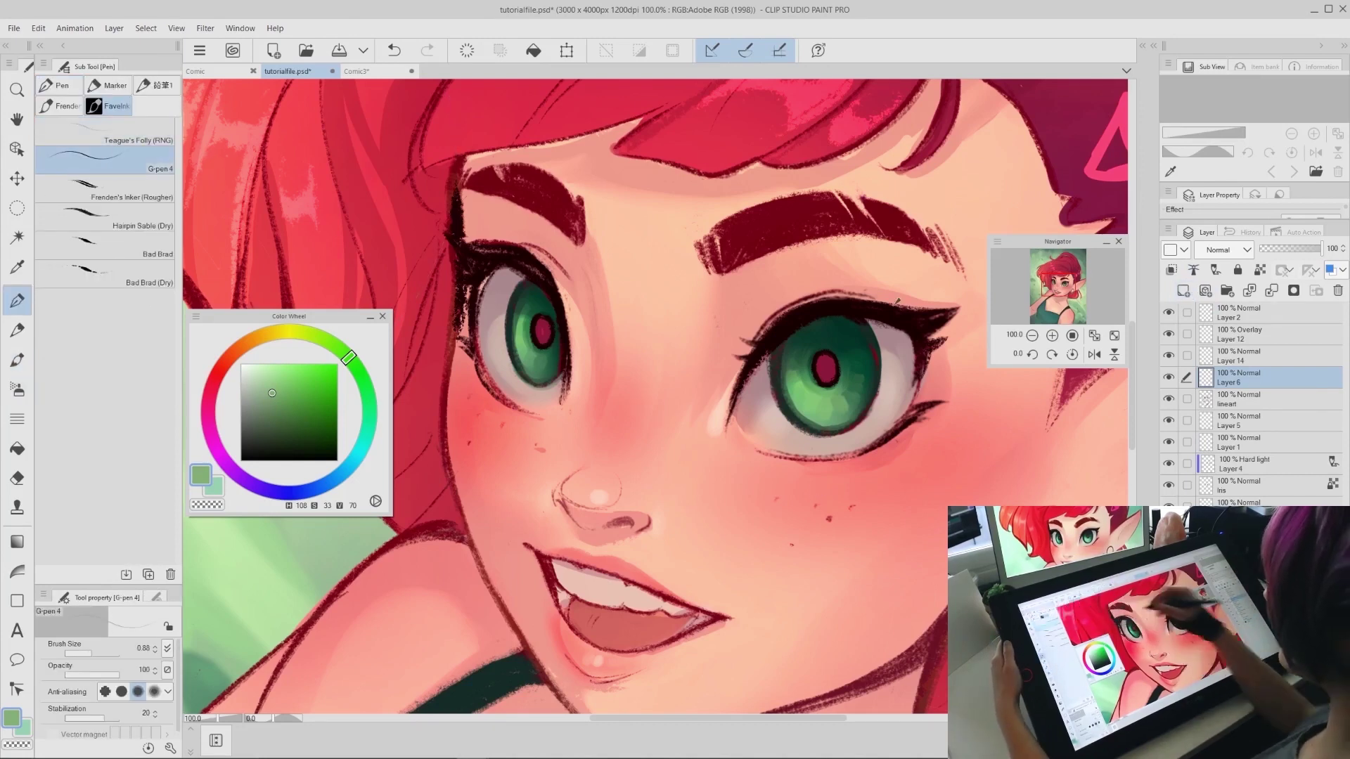
click(241, 364)
mouse_move(833, 477)
mouse_down()
mouse_move(858, 487)
mouse_move(840, 484)
mouse_up()
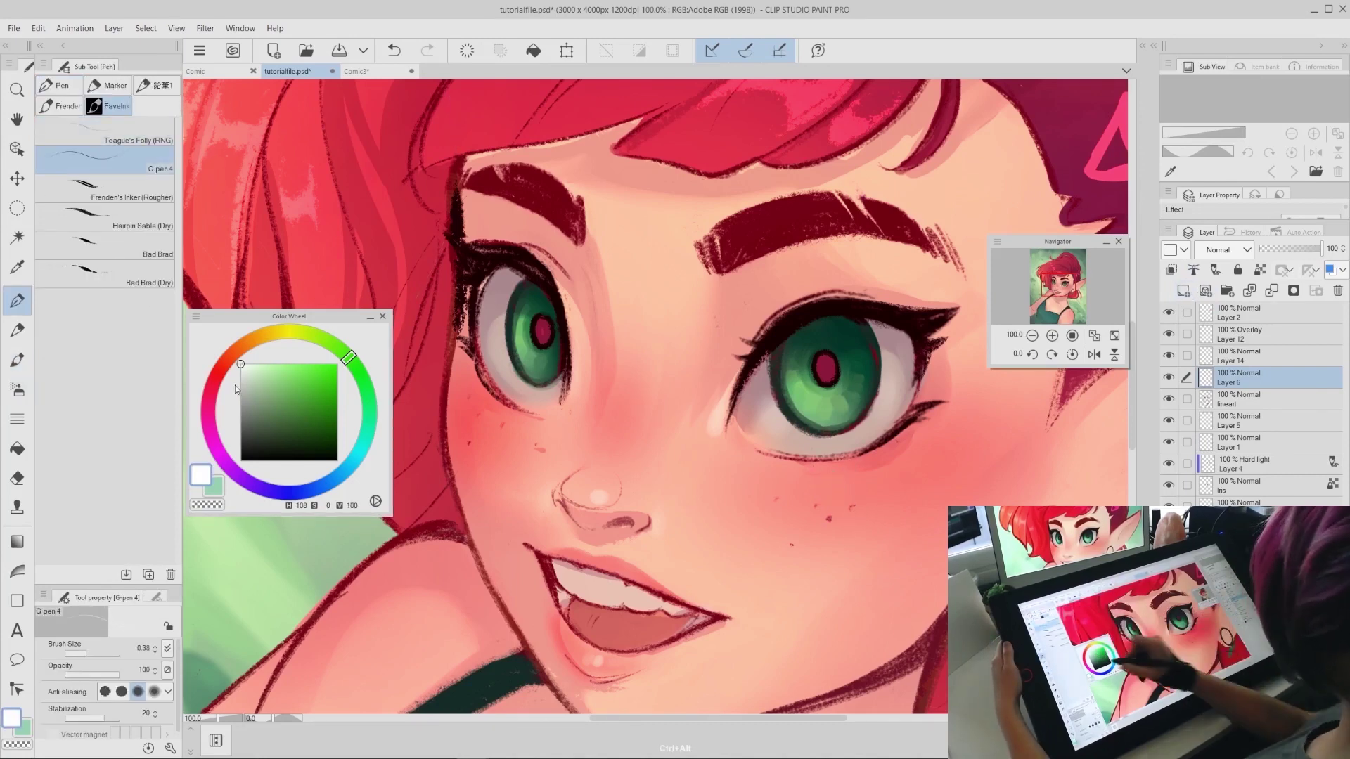
click(285, 344)
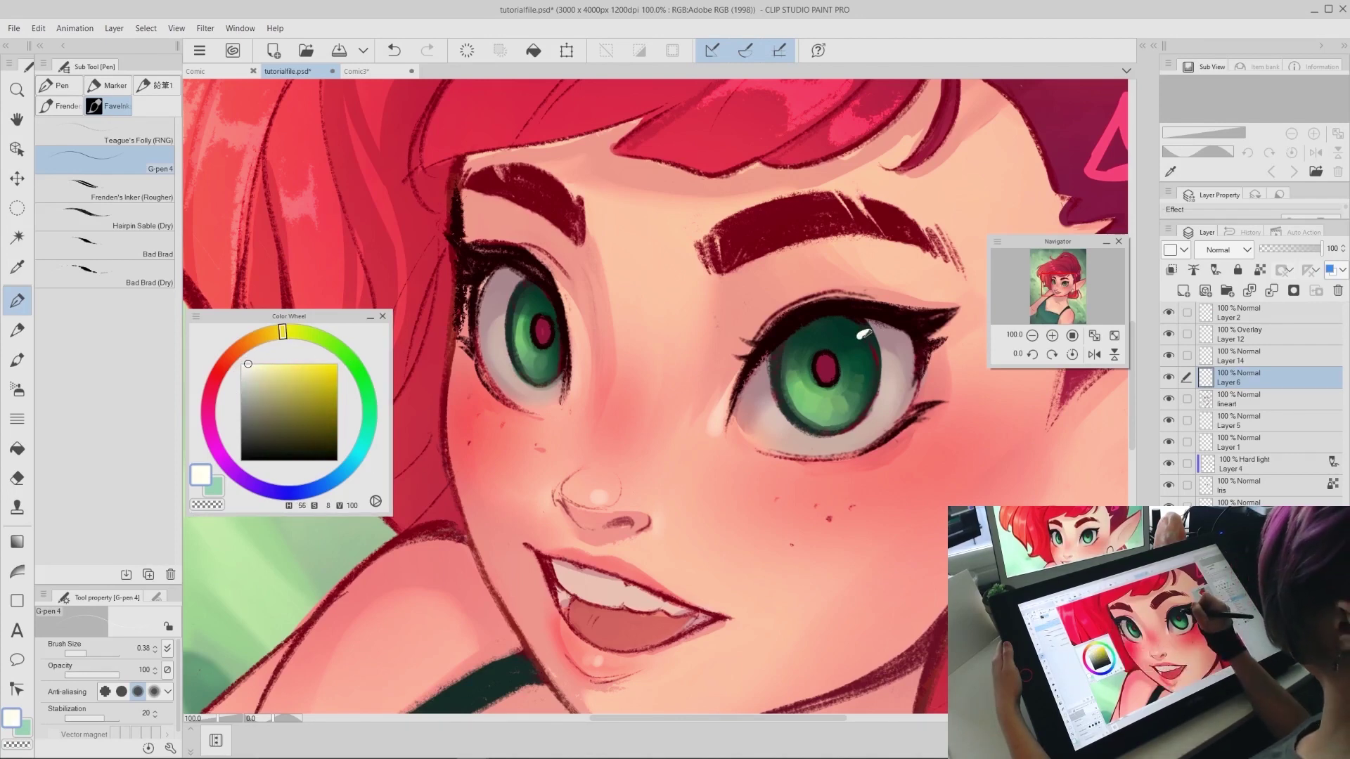
mouse_move(872, 325)
mouse_down()
mouse_move(849, 345)
mouse_move(914, 184)
mouse_move(872, 309)
mouse_up()
key(ctrl+z)
click(1031, 337)
click(1032, 337)
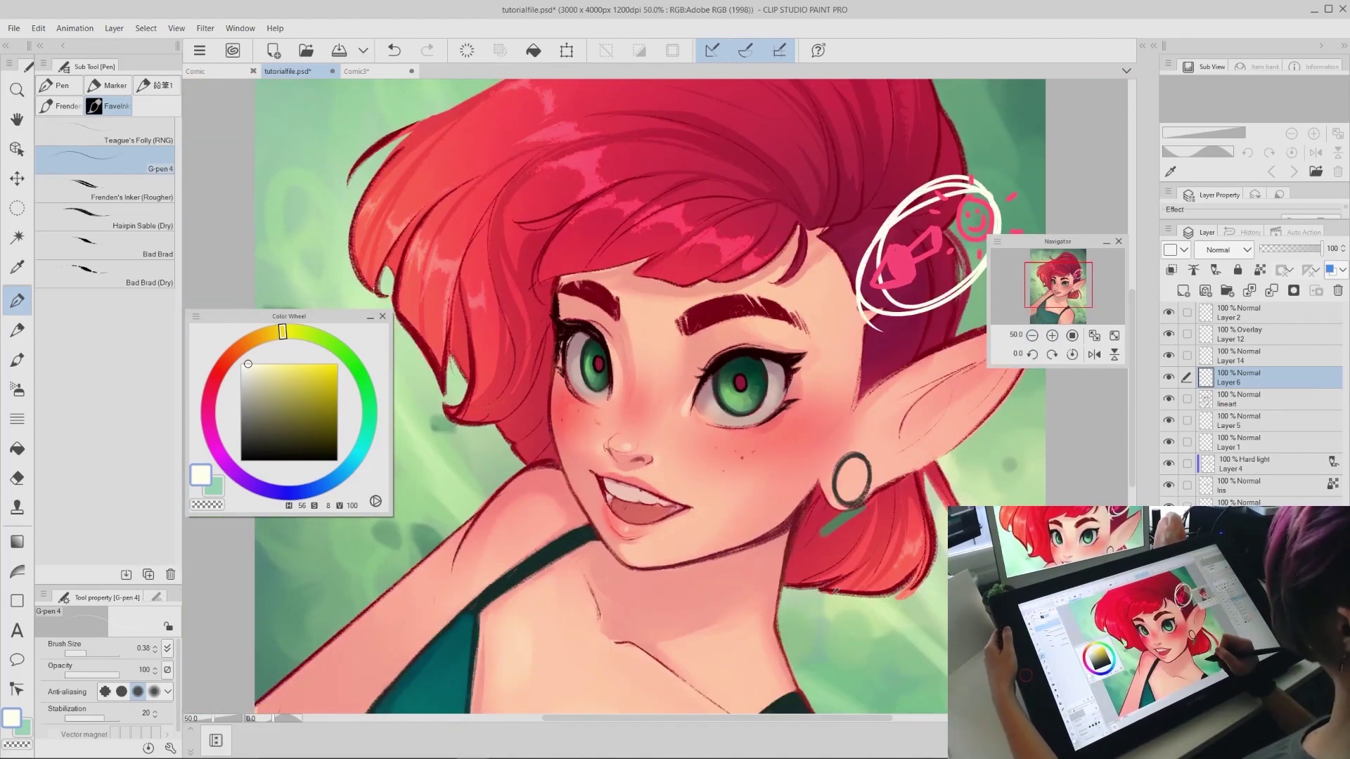
key(ctrl+z)
Try near-white oval highlights beside the pupils in the upper part of both irises with G-pen 4 at size 0.38
key(ctrl+equal)
key(ctrl+equal)
key(ctrl+equal)
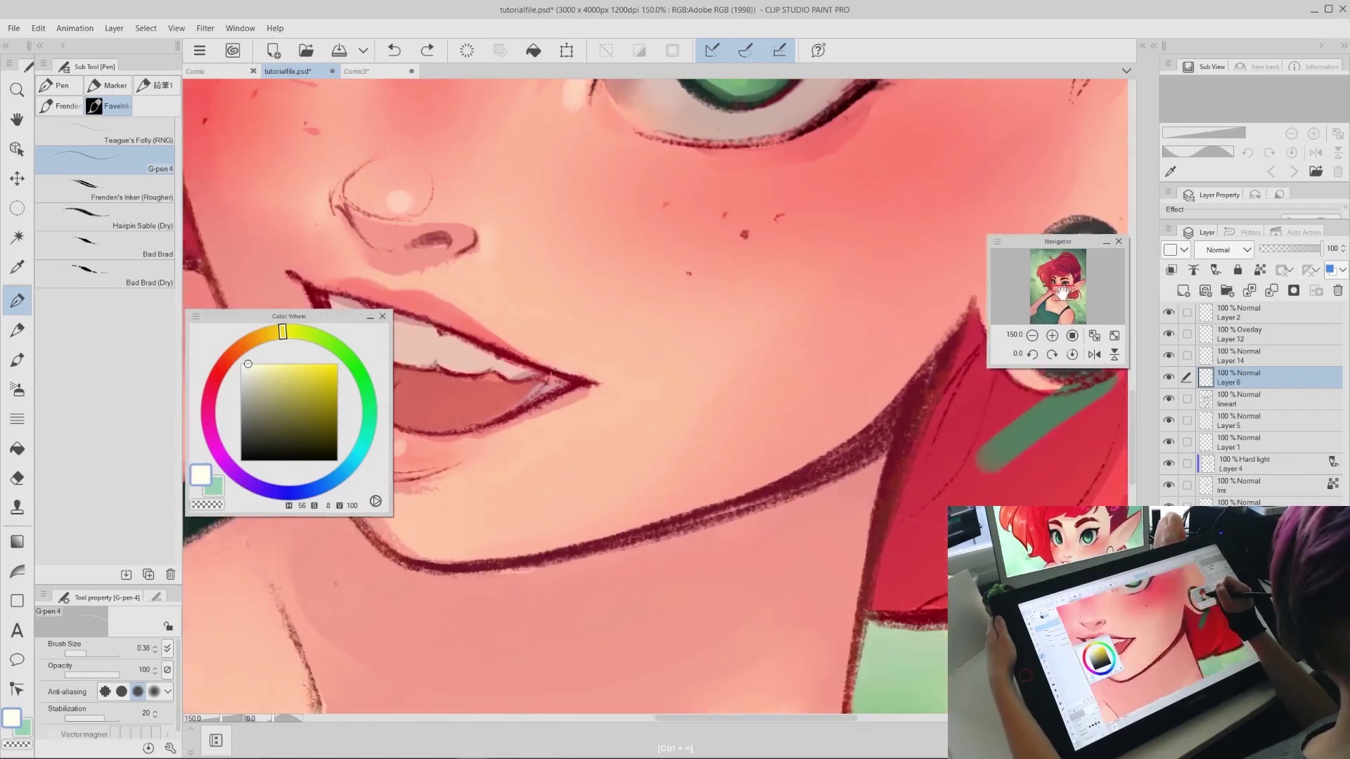
drag(1062, 293, 1060, 283)
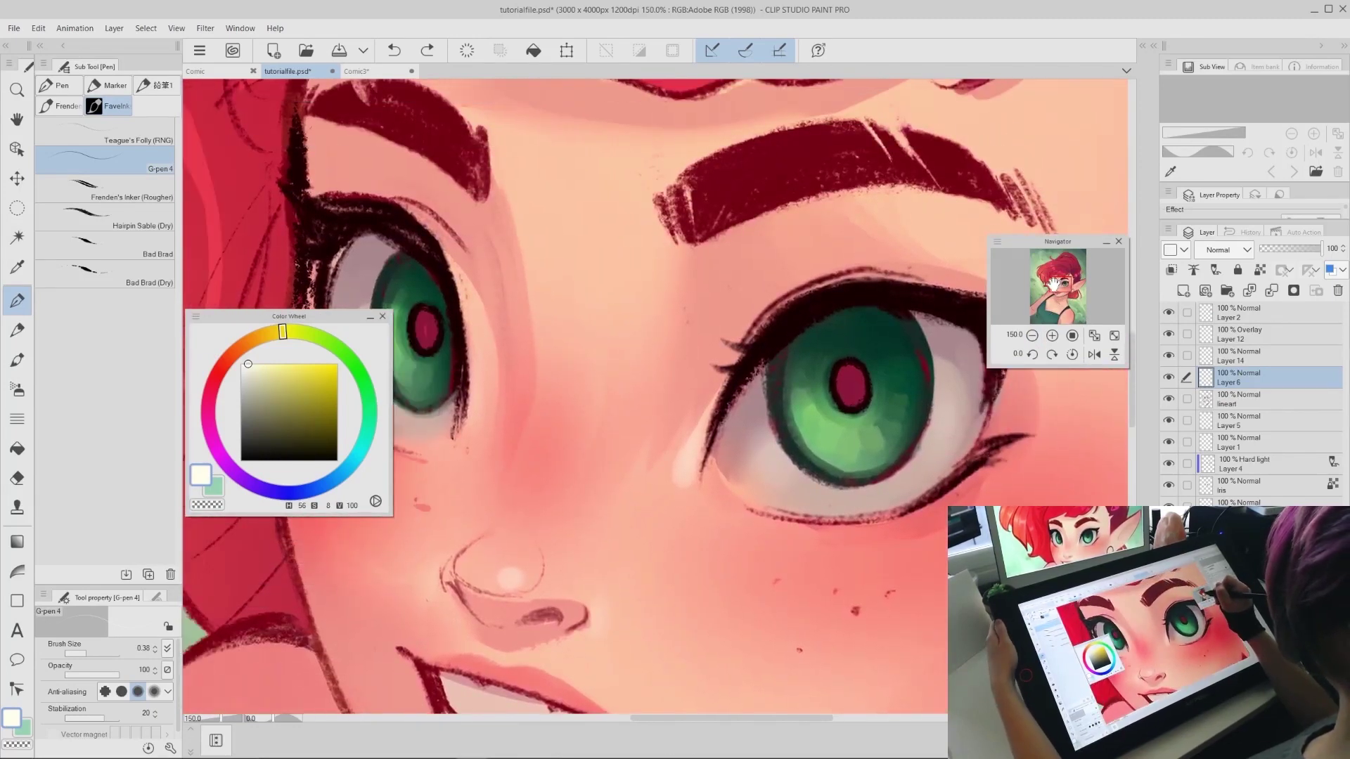
key(ctrl+minus)
drag(825, 350, 823, 356)
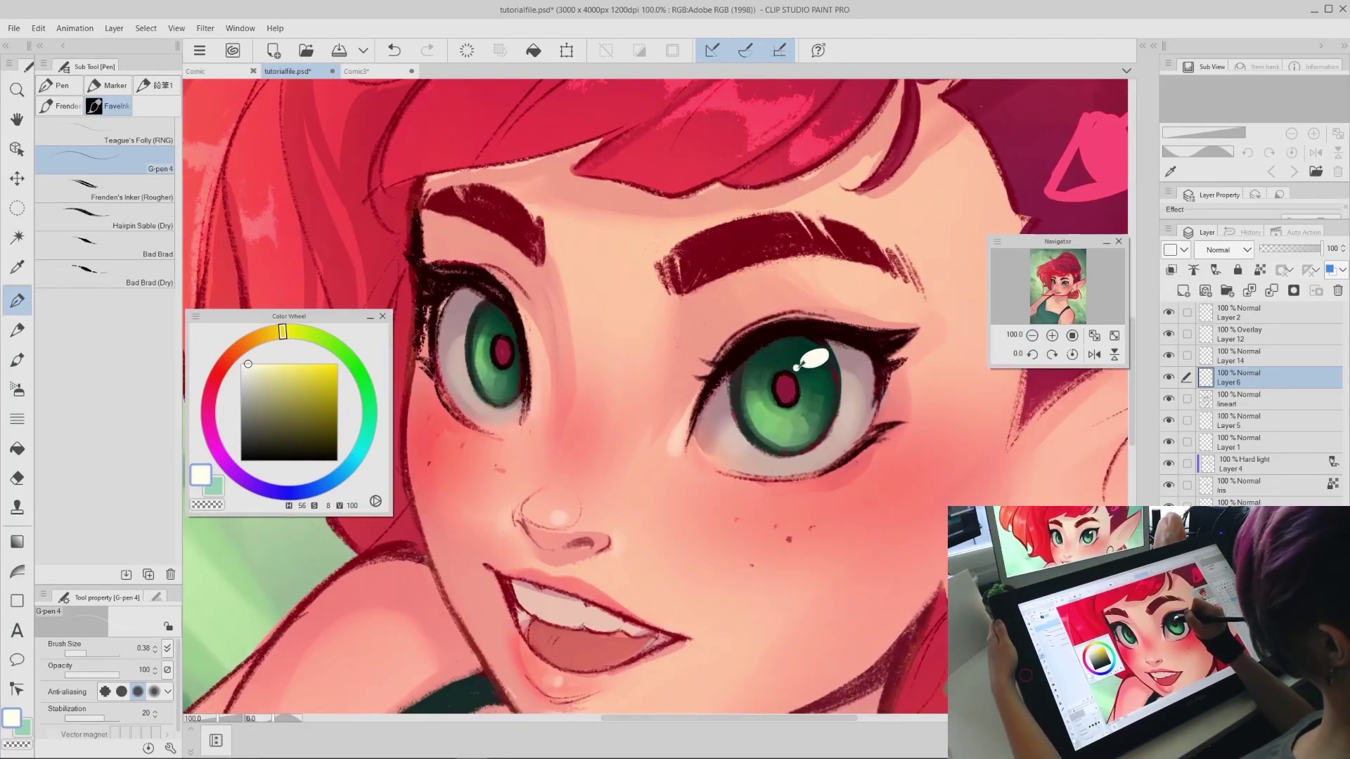
key(ctrl+z)
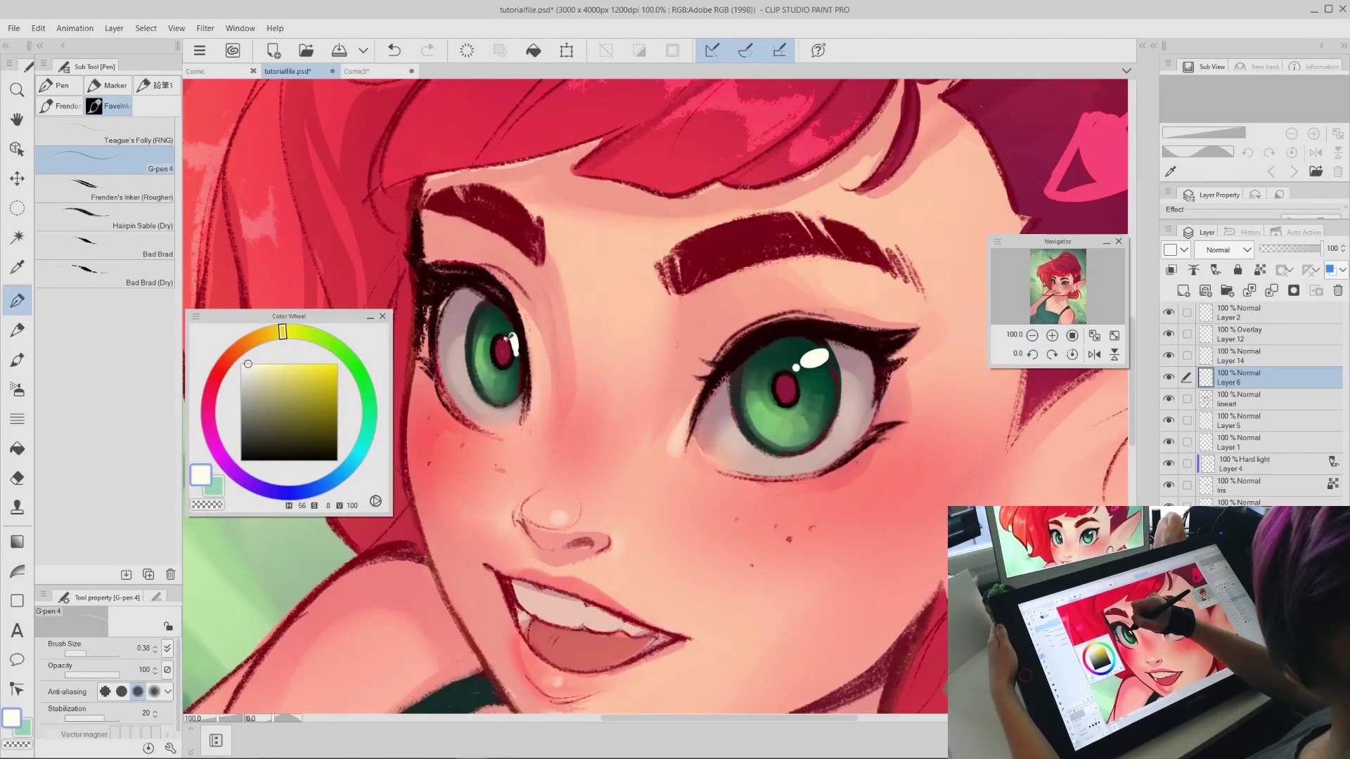
drag(516, 340, 512, 348)
Erase the highlights from both eyes using G-pen 4 with transparent color at size 3.67
key(c)
click(1032, 336)
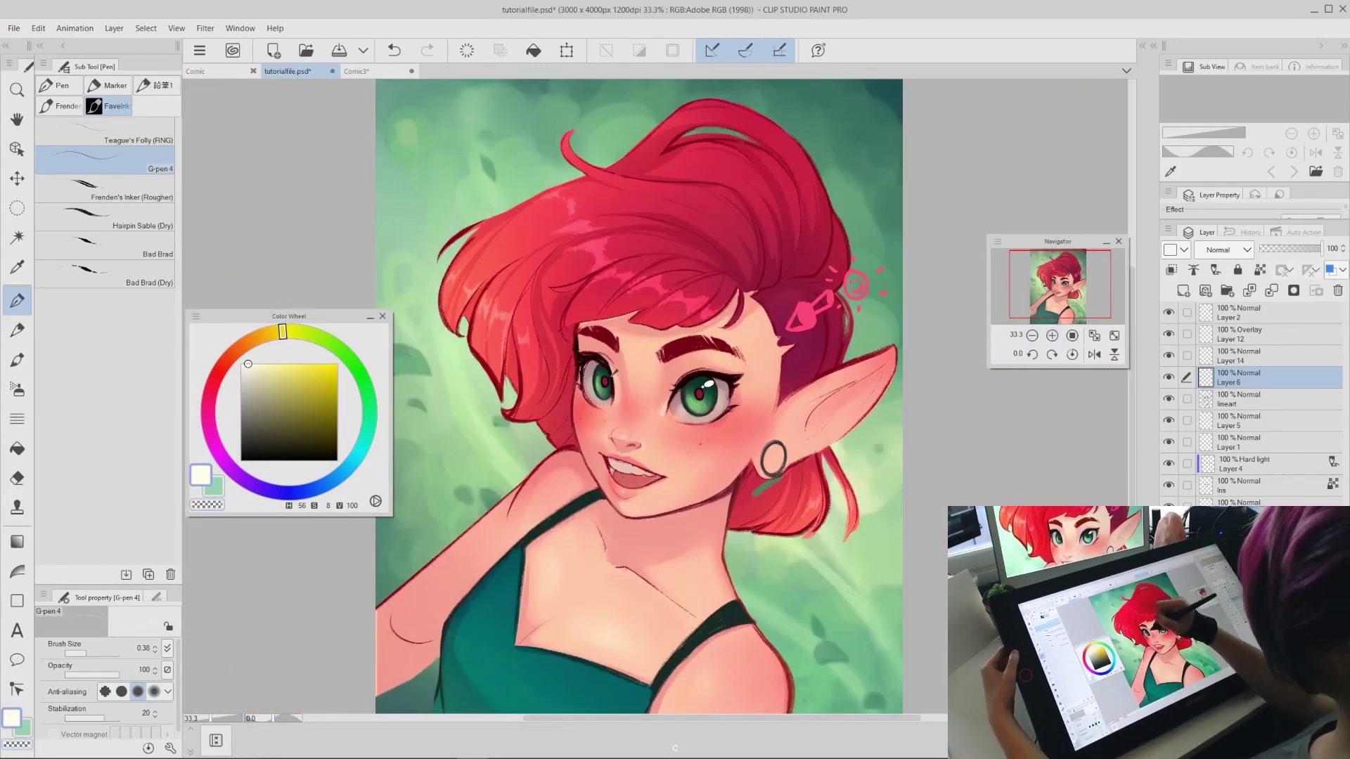
mouse_move(703, 412)
mouse_down()
mouse_move(723, 414)
mouse_move(606, 378)
mouse_up()
click(1052, 336)
click(1052, 336)
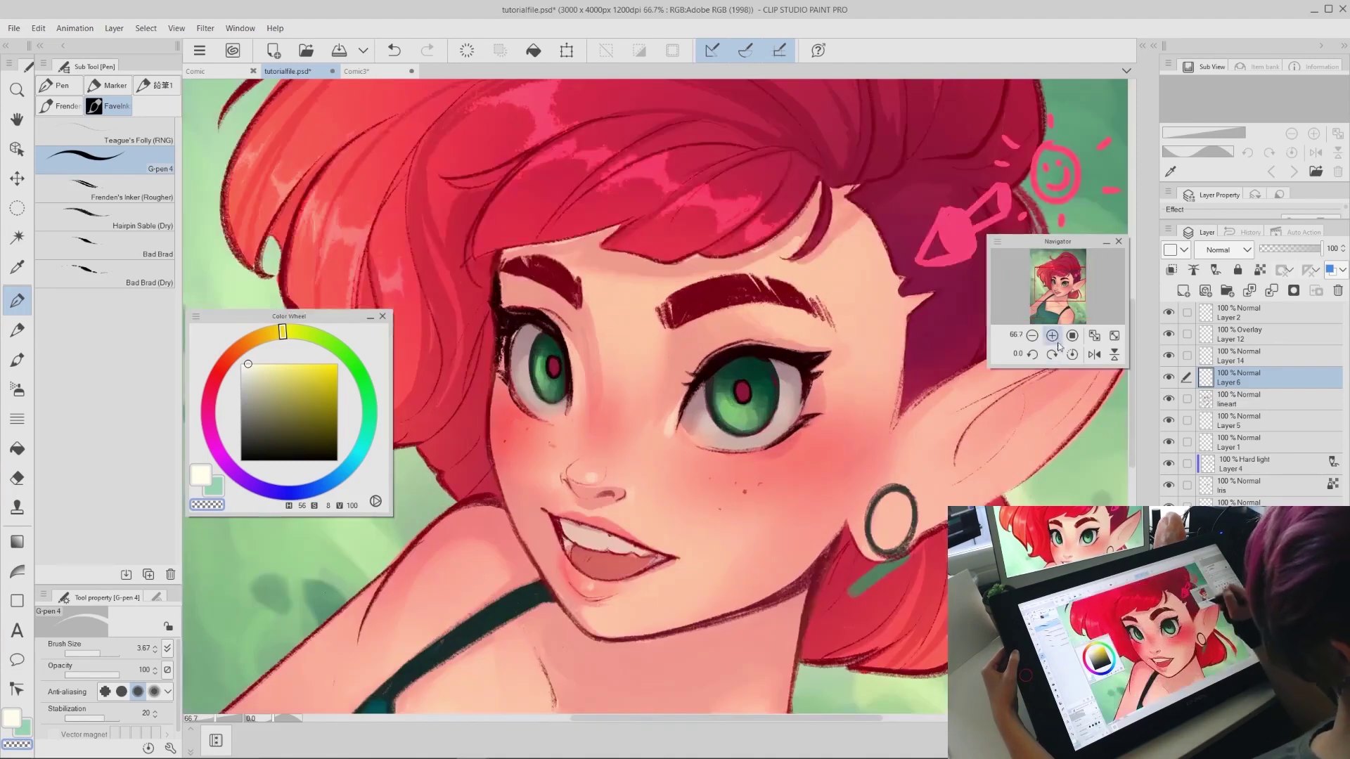
Paint a large and a small near-white highlight in each upper iris with G-pen 4 at size 0.53, switching to transparent color for cleanup
key(c)
drag(780, 376, 756, 376)
mouse_move(755, 378)
mouse_down()
mouse_move(752, 366)
mouse_move(767, 361)
mouse_move(762, 380)
mouse_move(771, 370)
mouse_up()
key(c)
key(ctrl+z)
key(c)
key(c)
key(c)
click(753, 376)
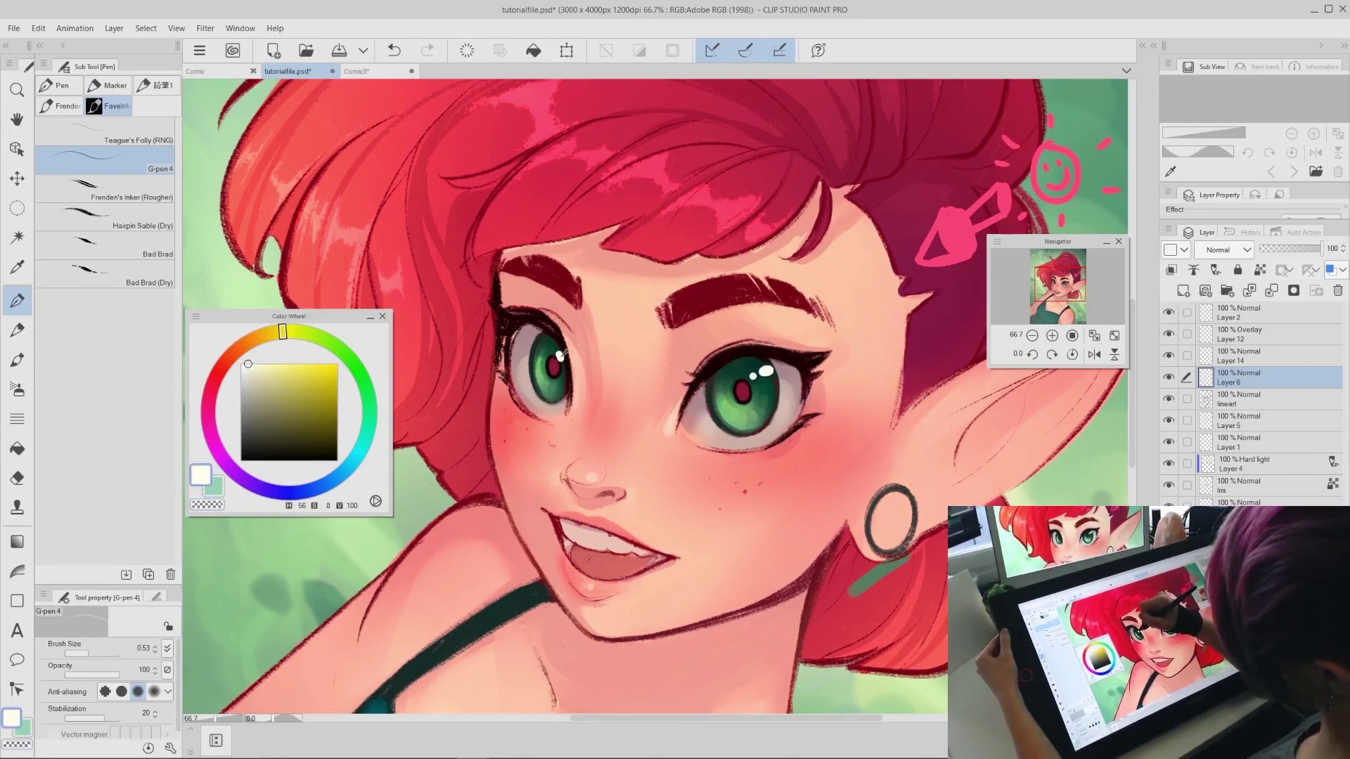
key(ctrl+z)
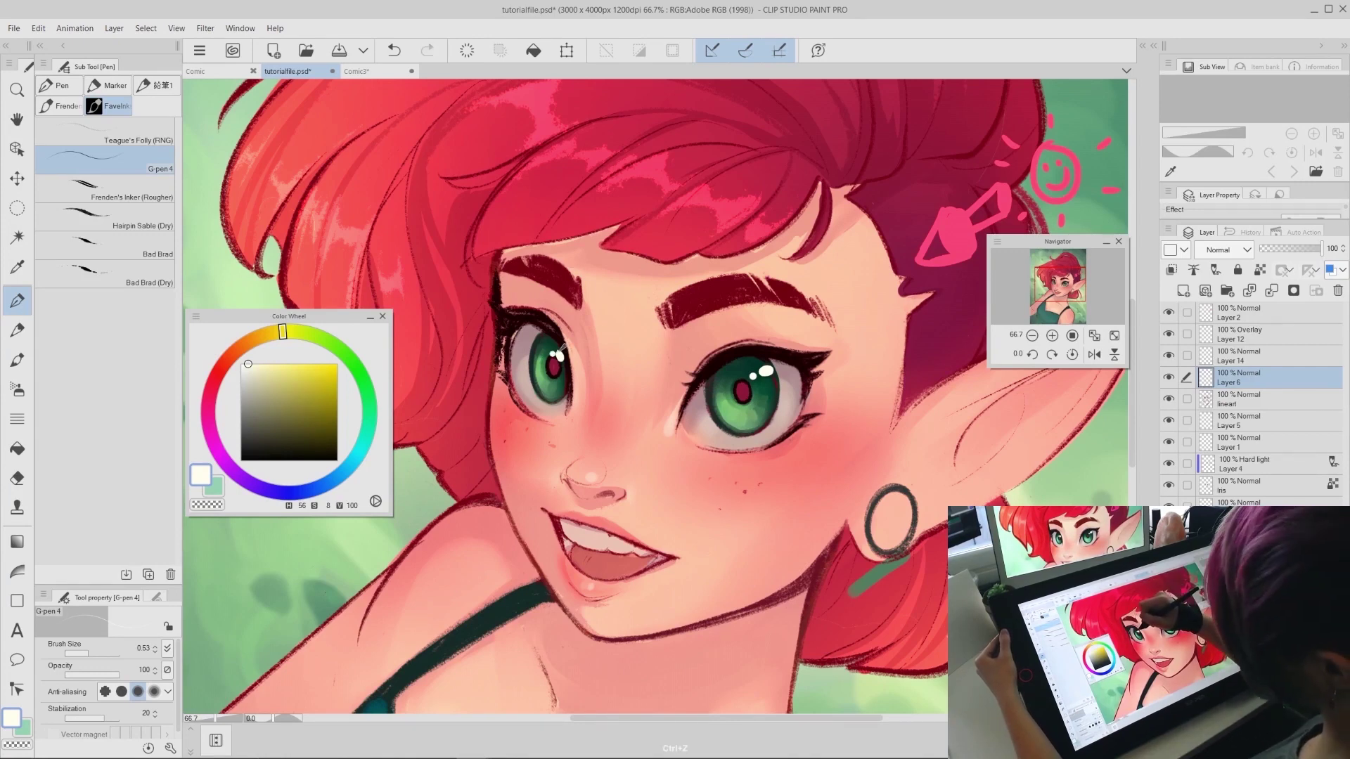
key(c)
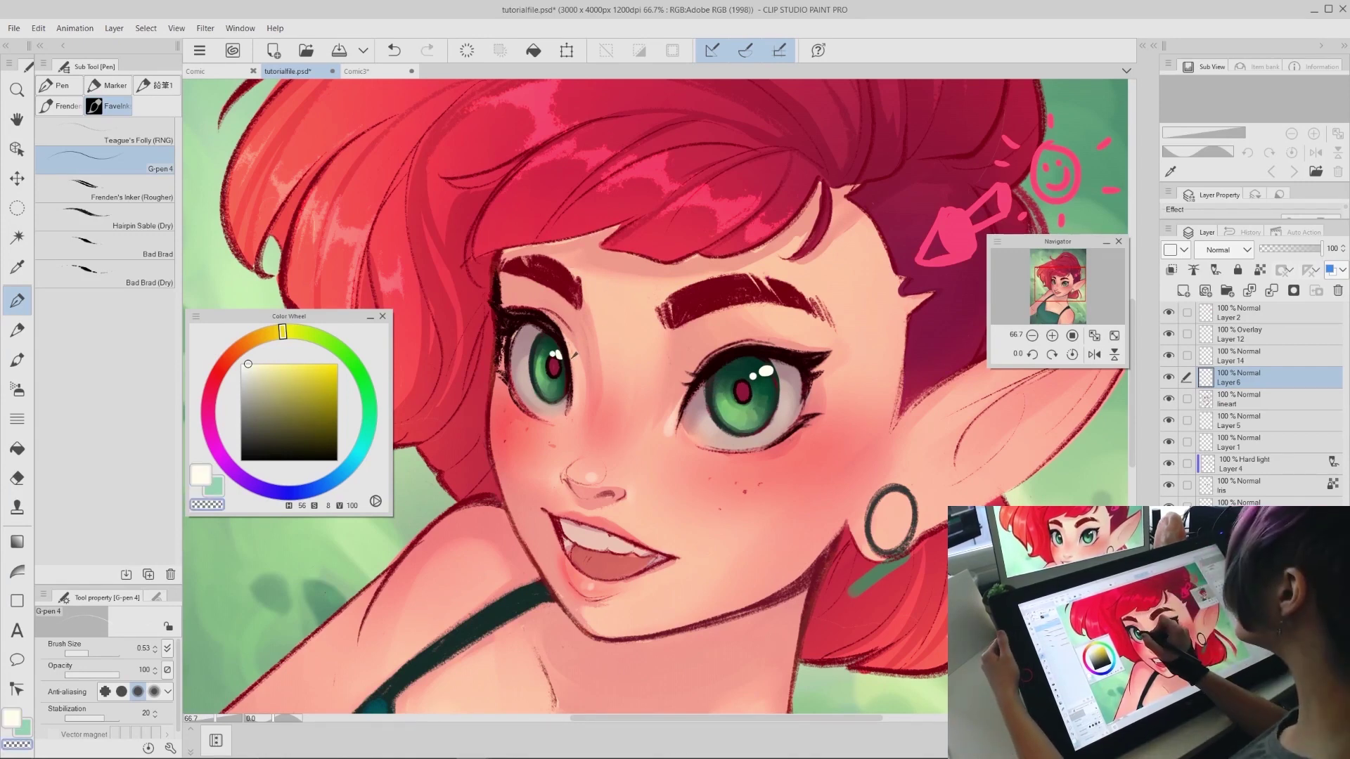
Add a new layer directly above the lineart layer and choose the Lasso selection tool
click(1248, 400)
click(1183, 291)
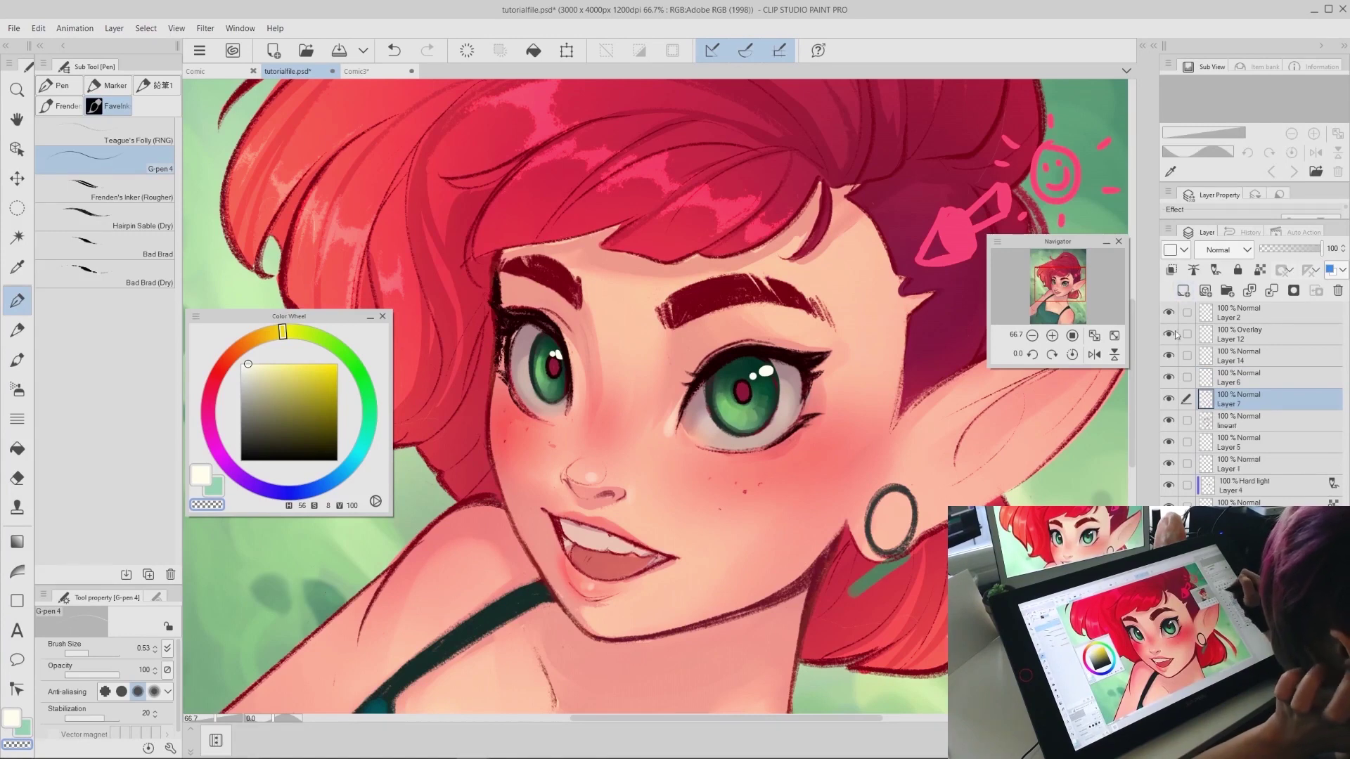
click(18, 209)
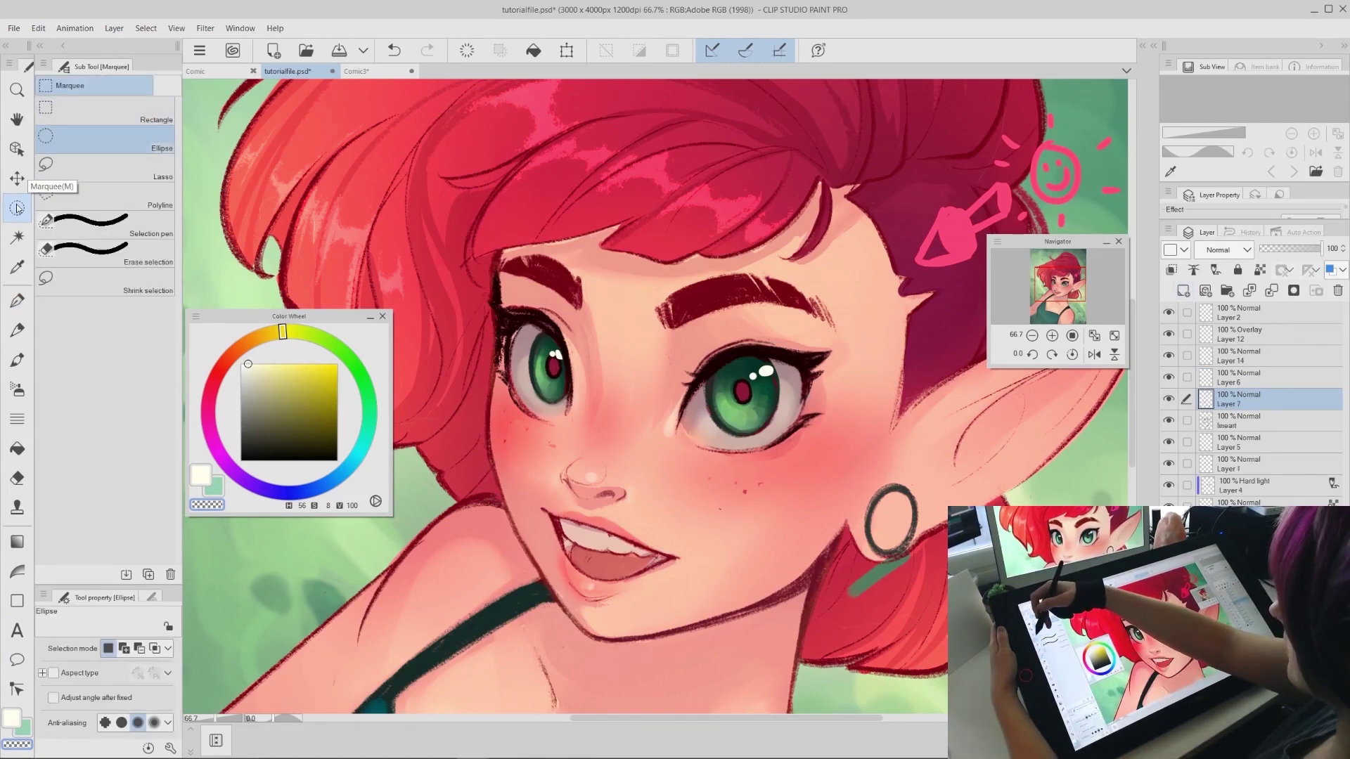
click(140, 171)
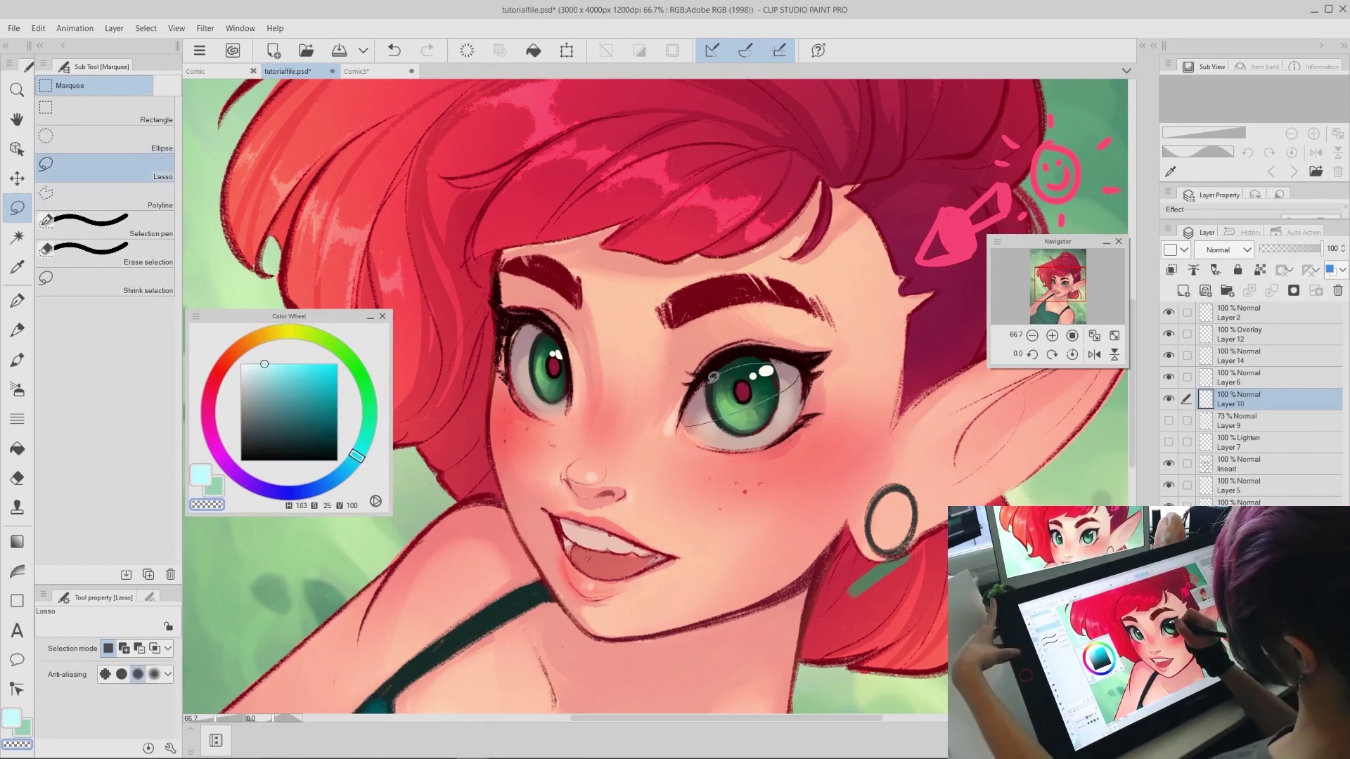
Lasso the larger eye's upper area and airbrush a pale blue reflection inside it with the Soft airbrush at size 6.41, then deselect
key(ctrl+z)
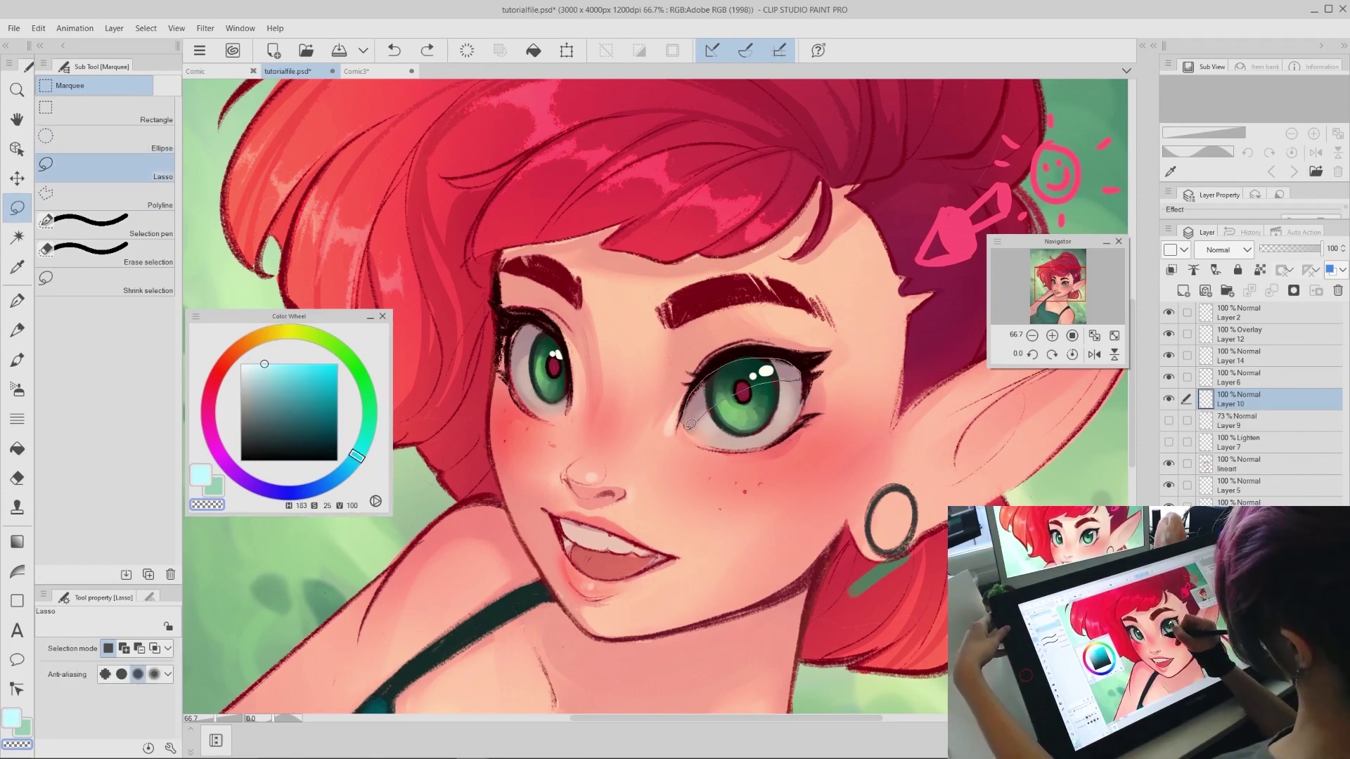
drag(691, 425, 689, 426)
key(b)
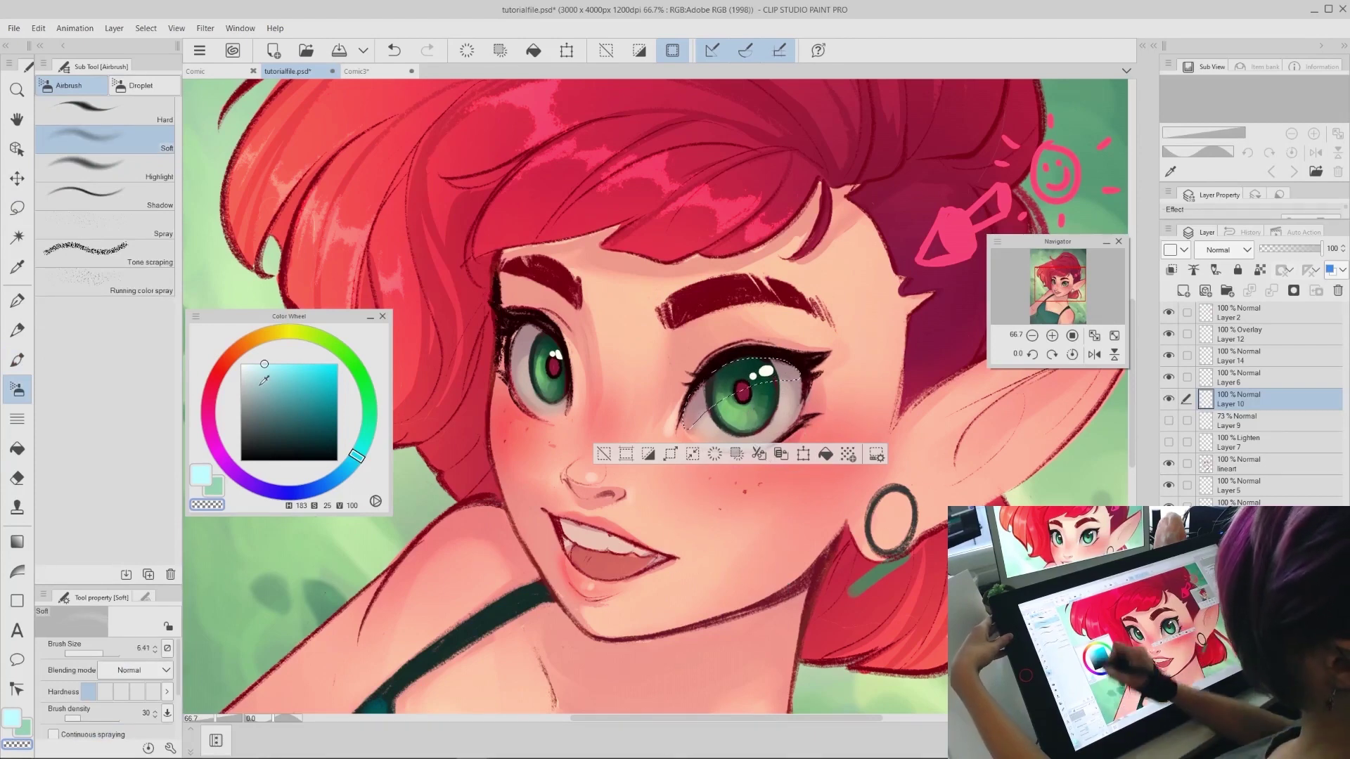
click(251, 364)
drag(728, 430, 758, 424)
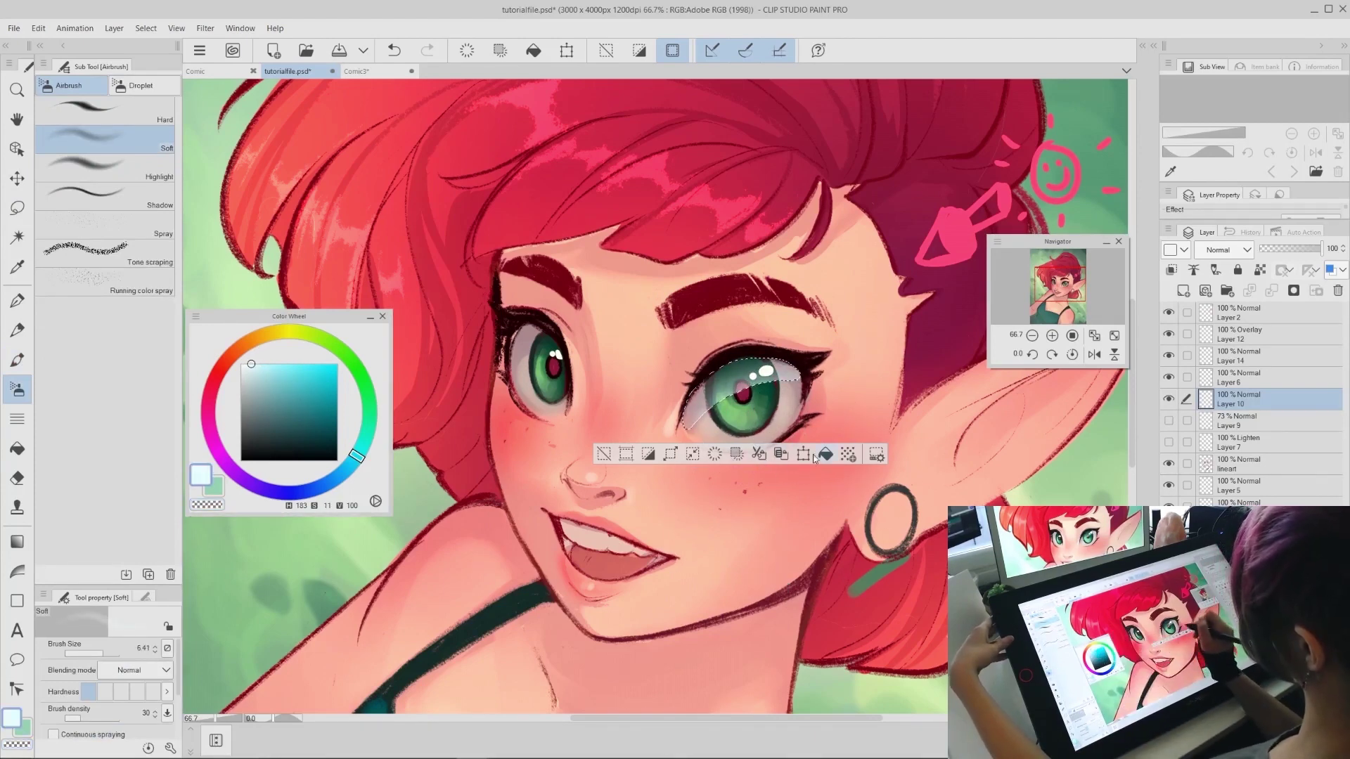
key(ctrl+d)
Lasso a matching area on the smaller eye, airbrush the same pale blue reflection inside it and deselect
key(m)
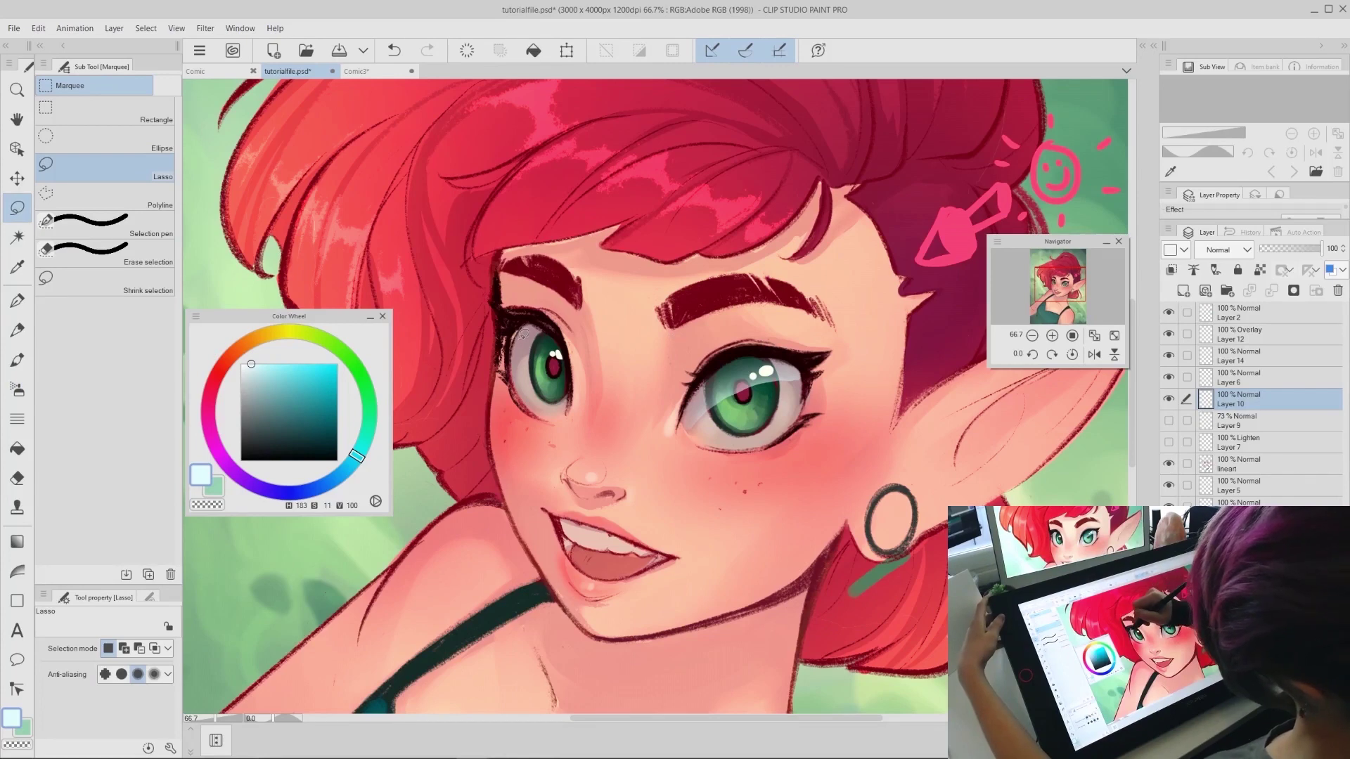
key(ctrl+z)
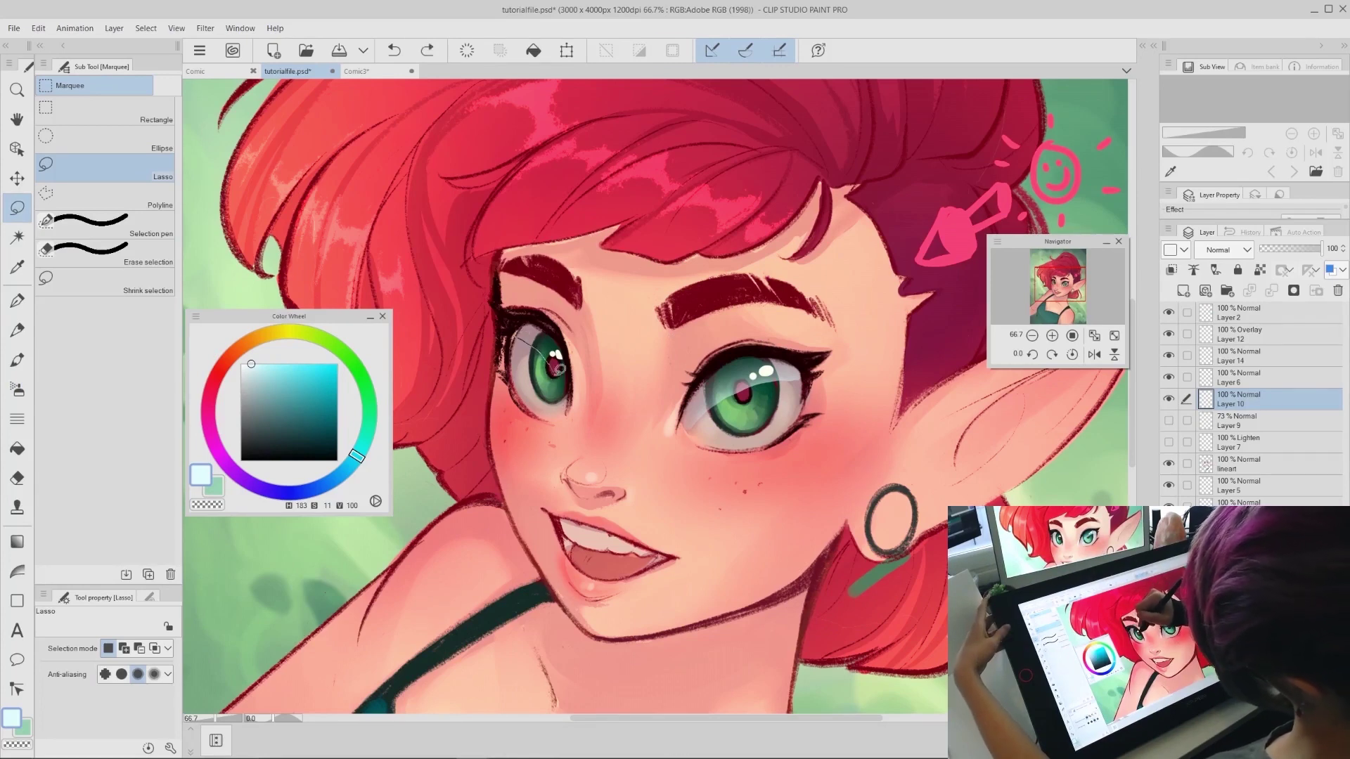
drag(552, 327, 520, 332)
key(b)
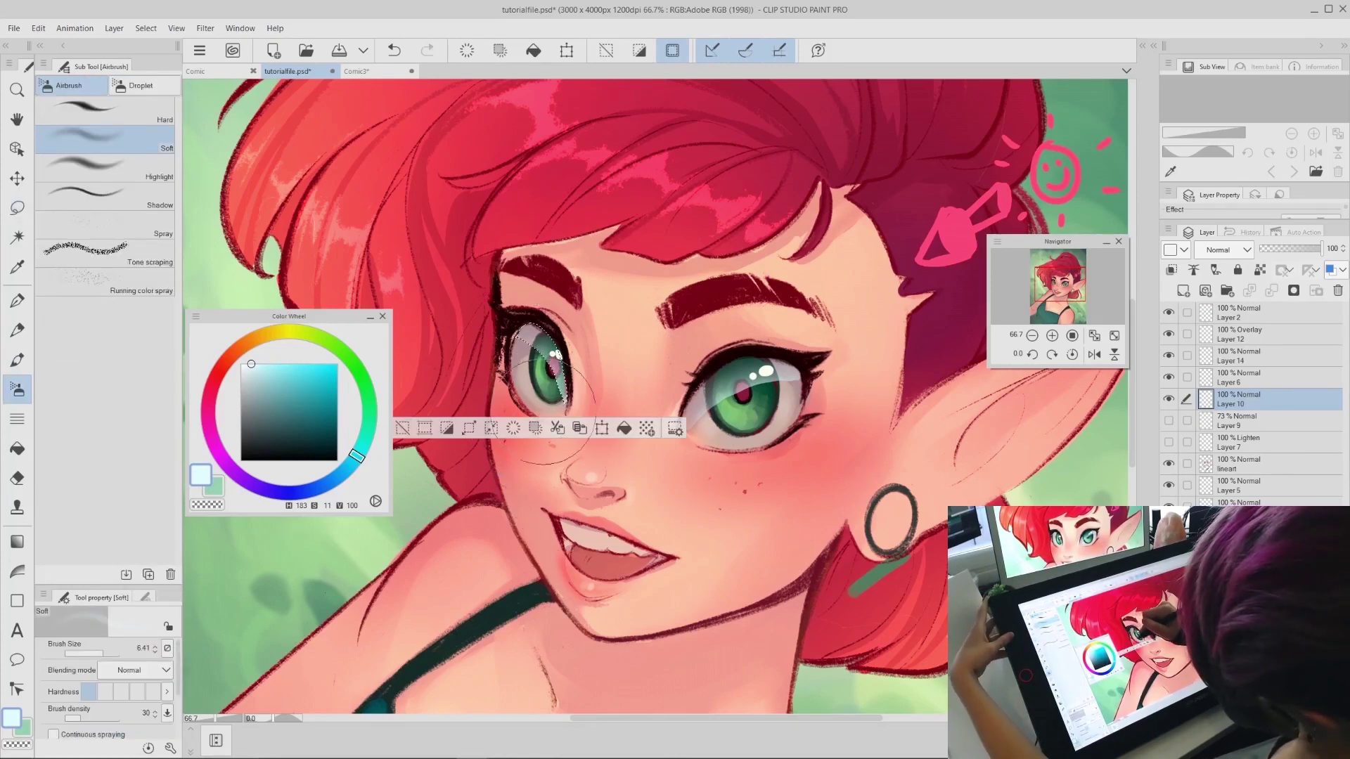
key(ctrl+d)
Soften the reflections using Smooth watercolor with transparent color at size 0.85, and lower their layer's opacity to 71%
key(b)
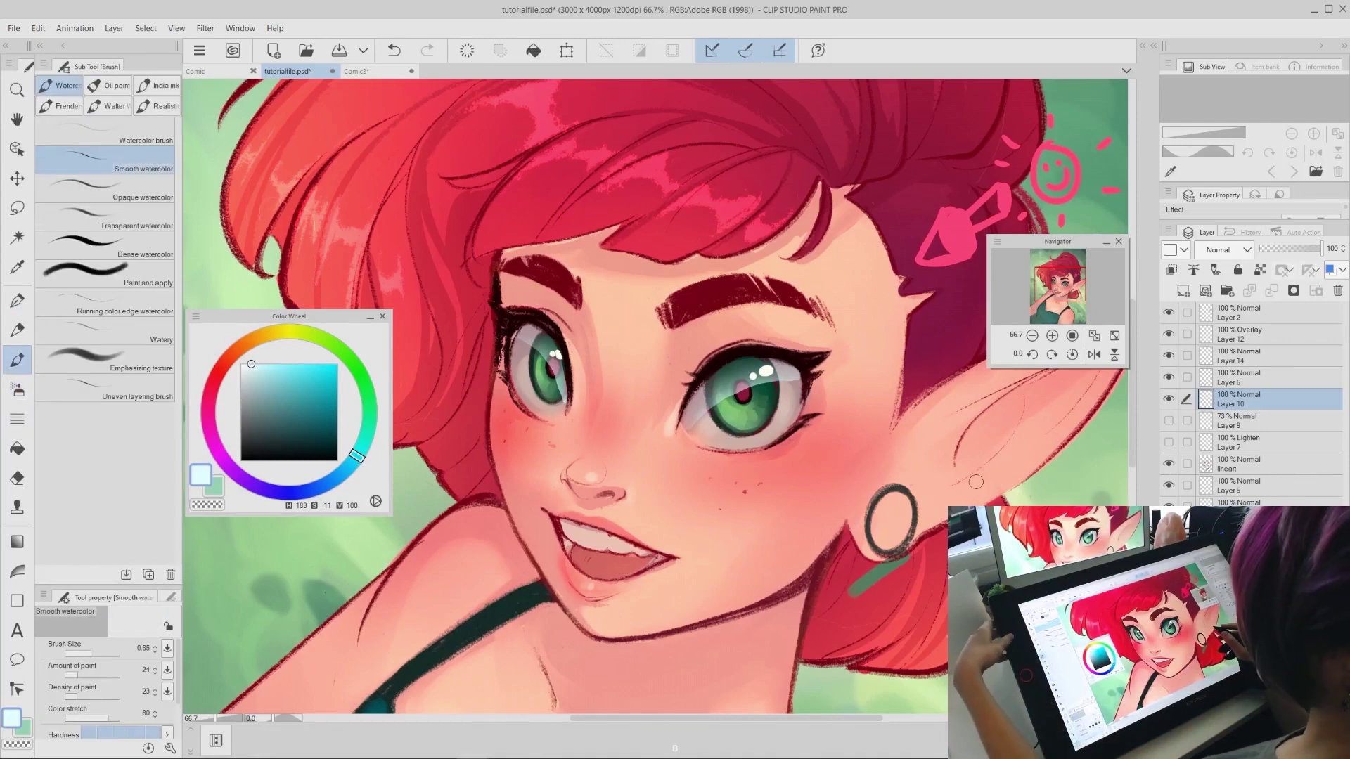
key(c)
key(ctrl+z)
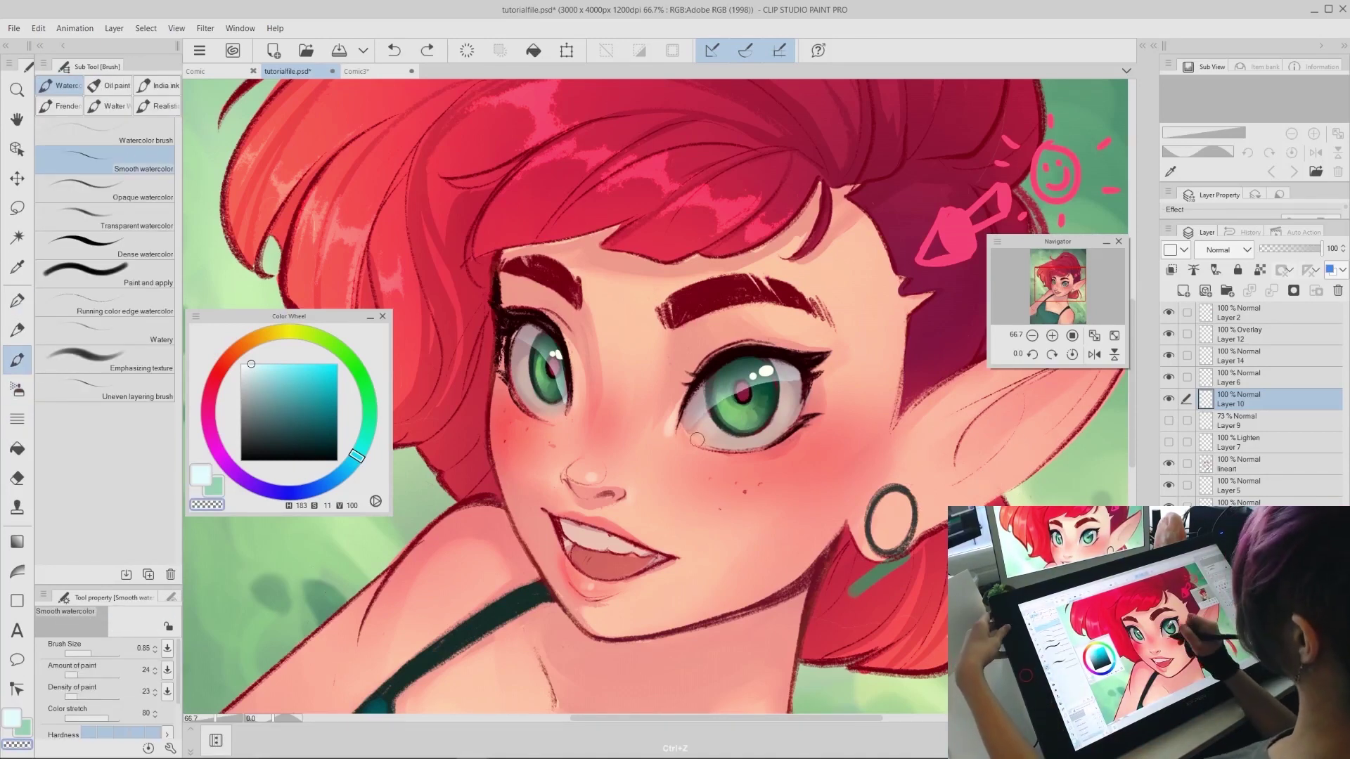
key(ctrl+z)
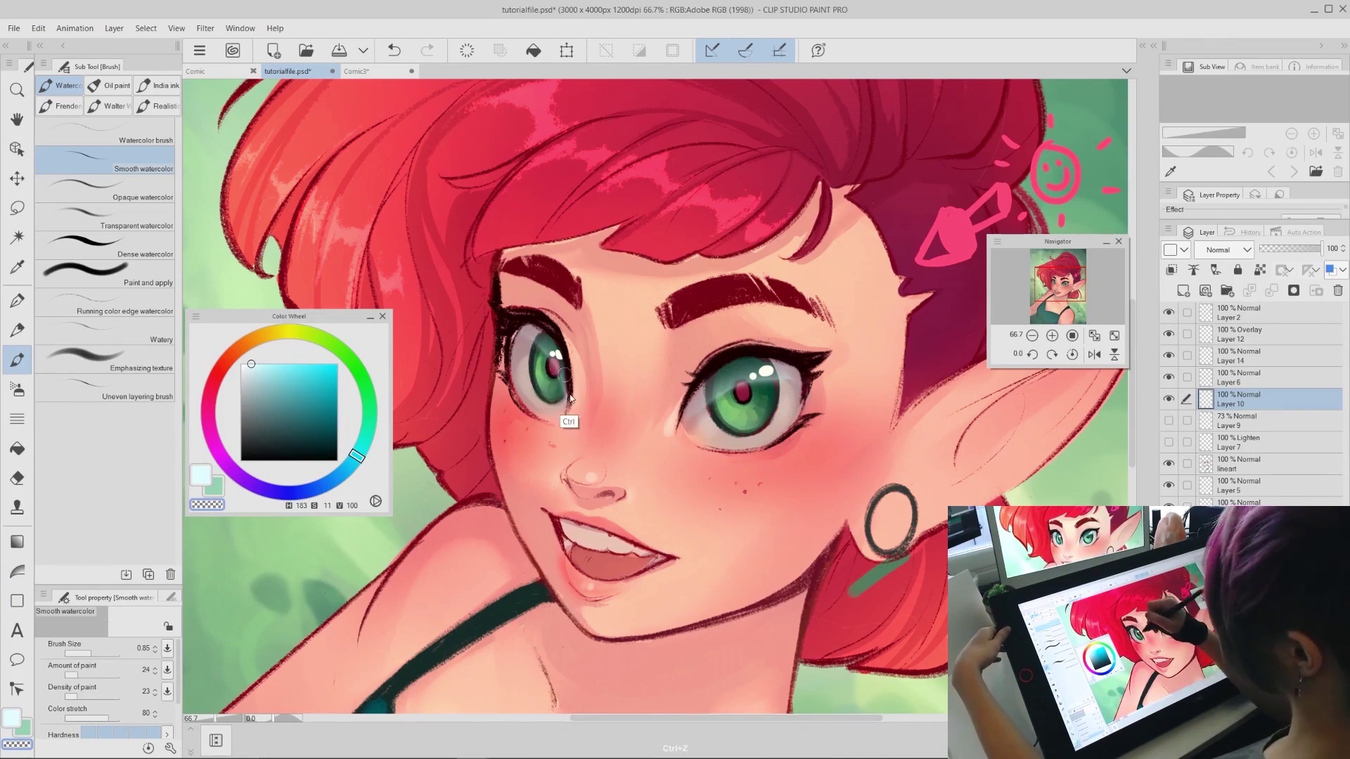
drag(1320, 249, 1304, 251)
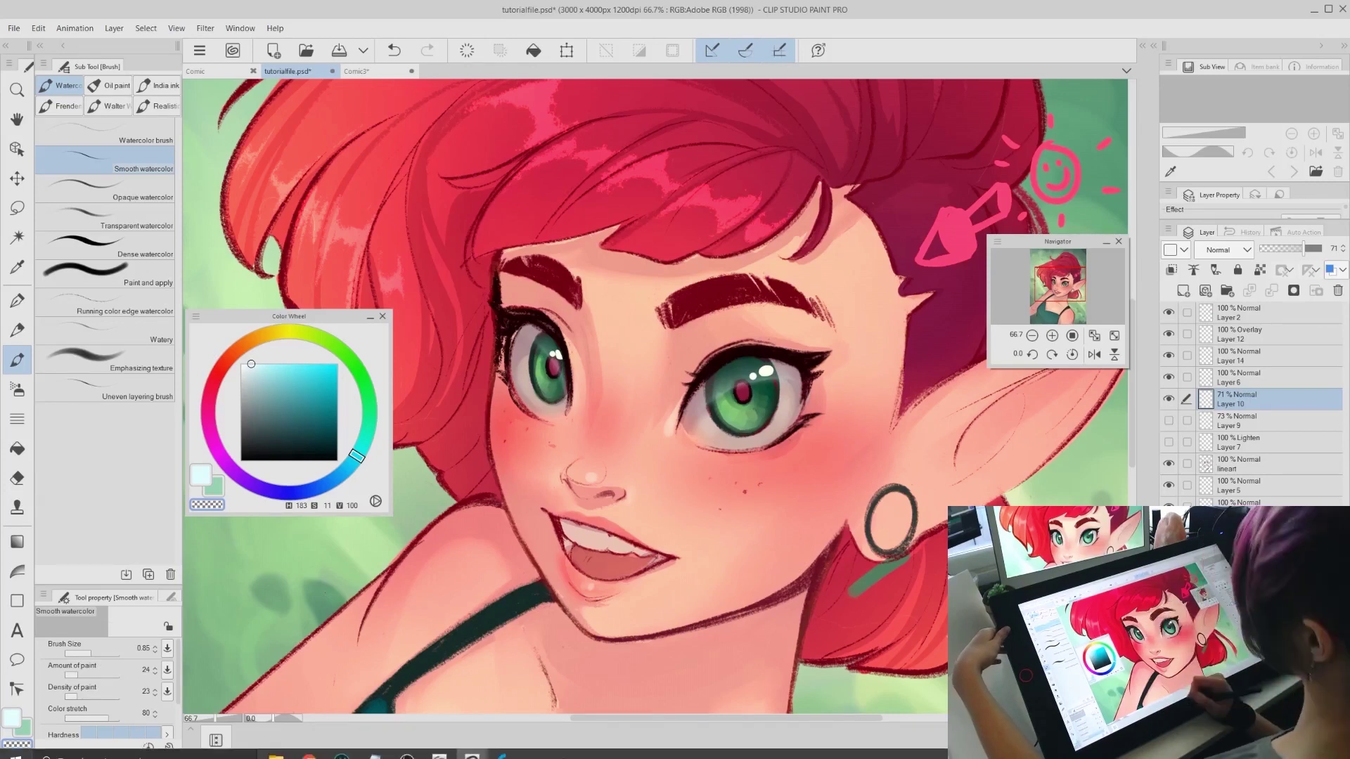
Add a new layer and draw thin dark green curved detail lines inside the larger iris with the Teague's Folly pen at size 0.31
key(ctrl+shift+n)
key(b)
key(ctrl+equal)
key(b)
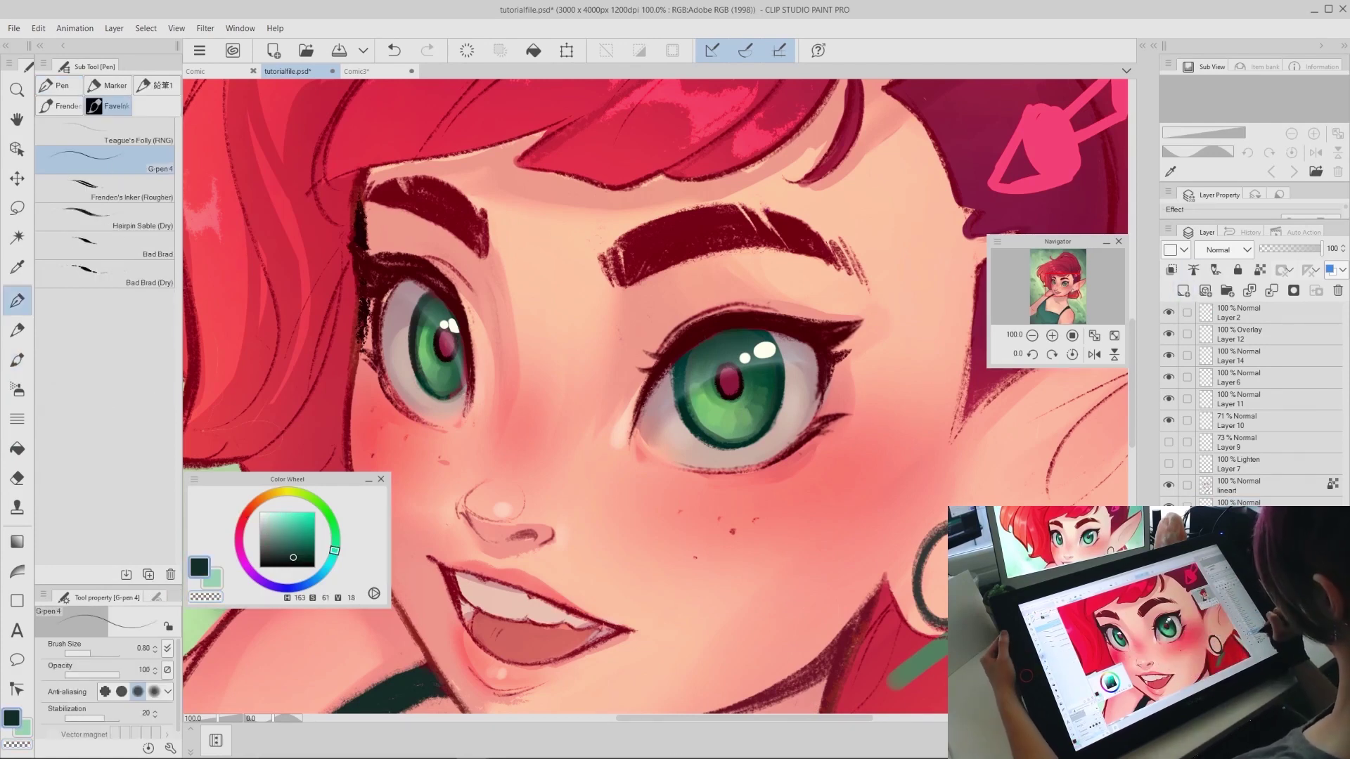
click(106, 132)
drag(765, 390, 736, 417)
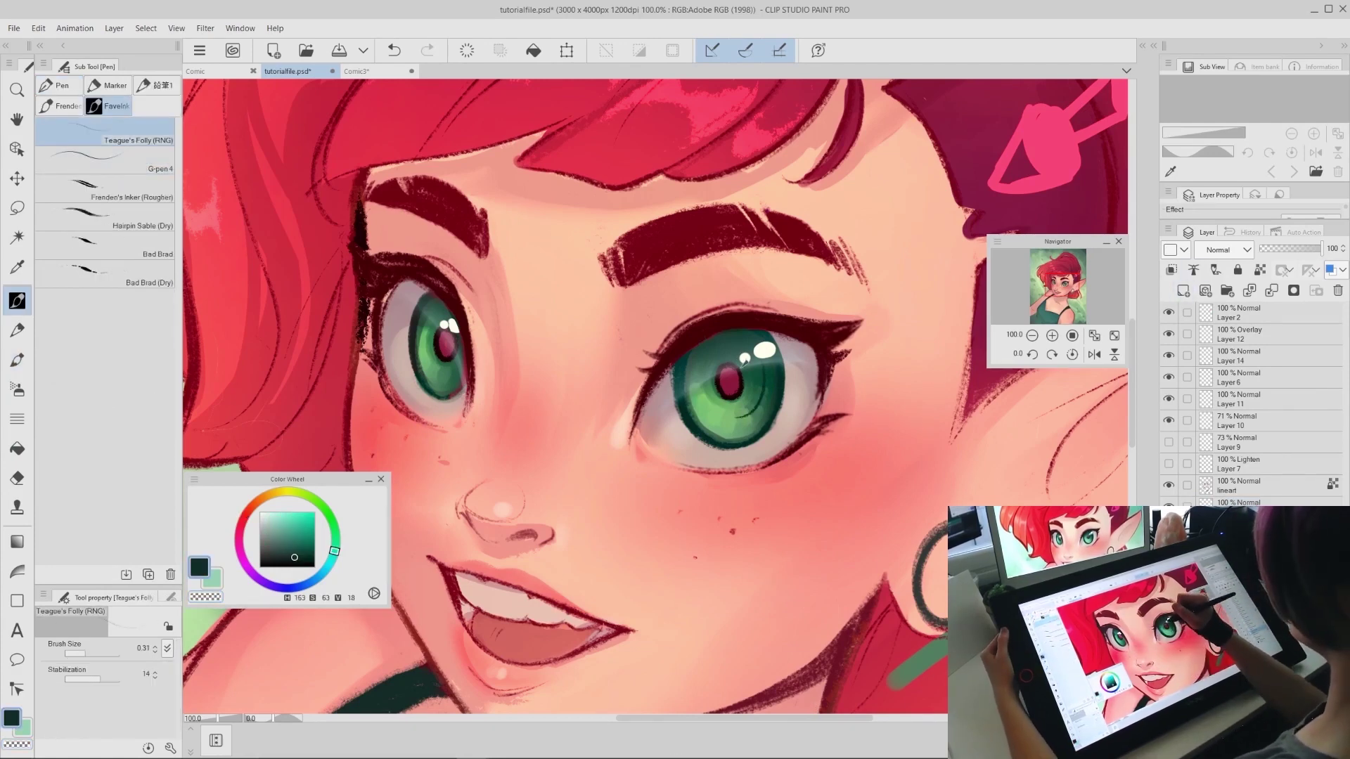
click(307, 742)
click(728, 413)
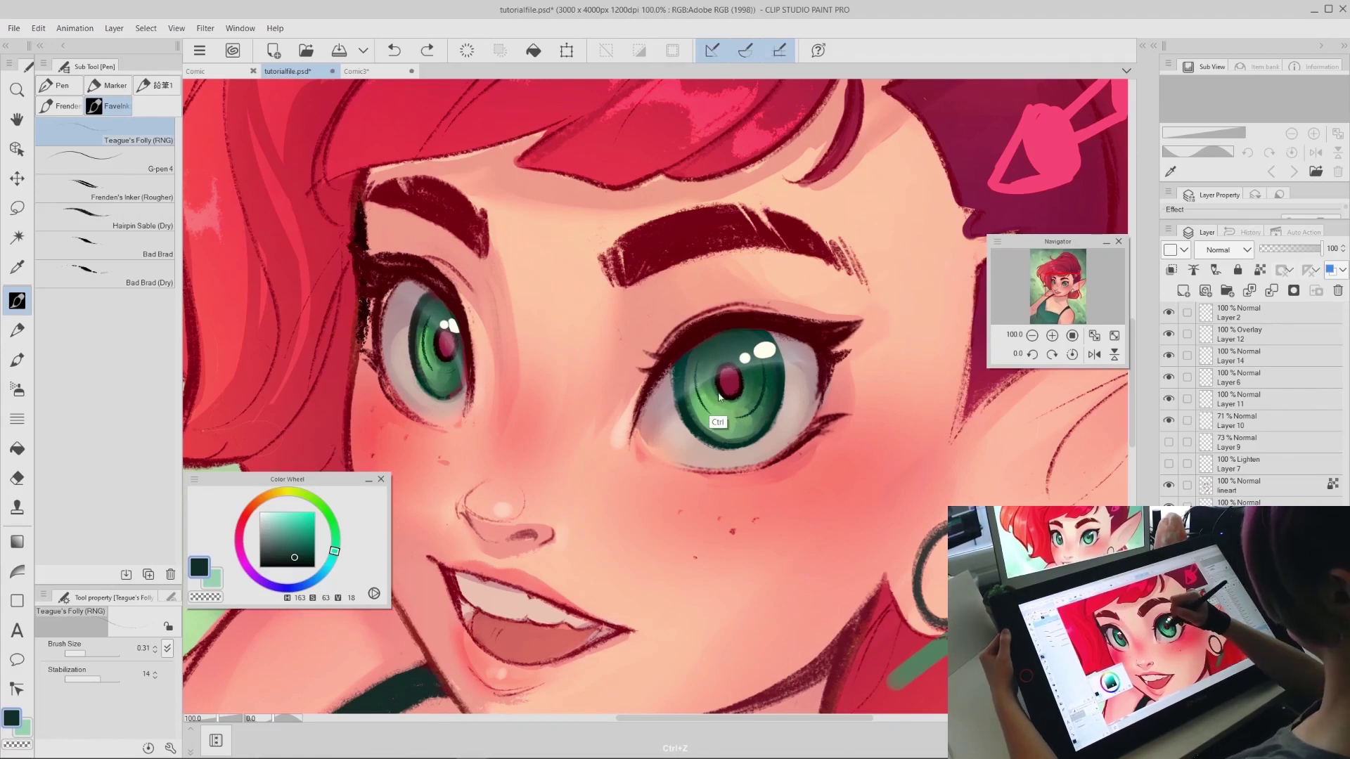
Lock the iris detail lines' transparency and recolor them a deeper dark green with the Hard airbrush at size 5.65
key(b)
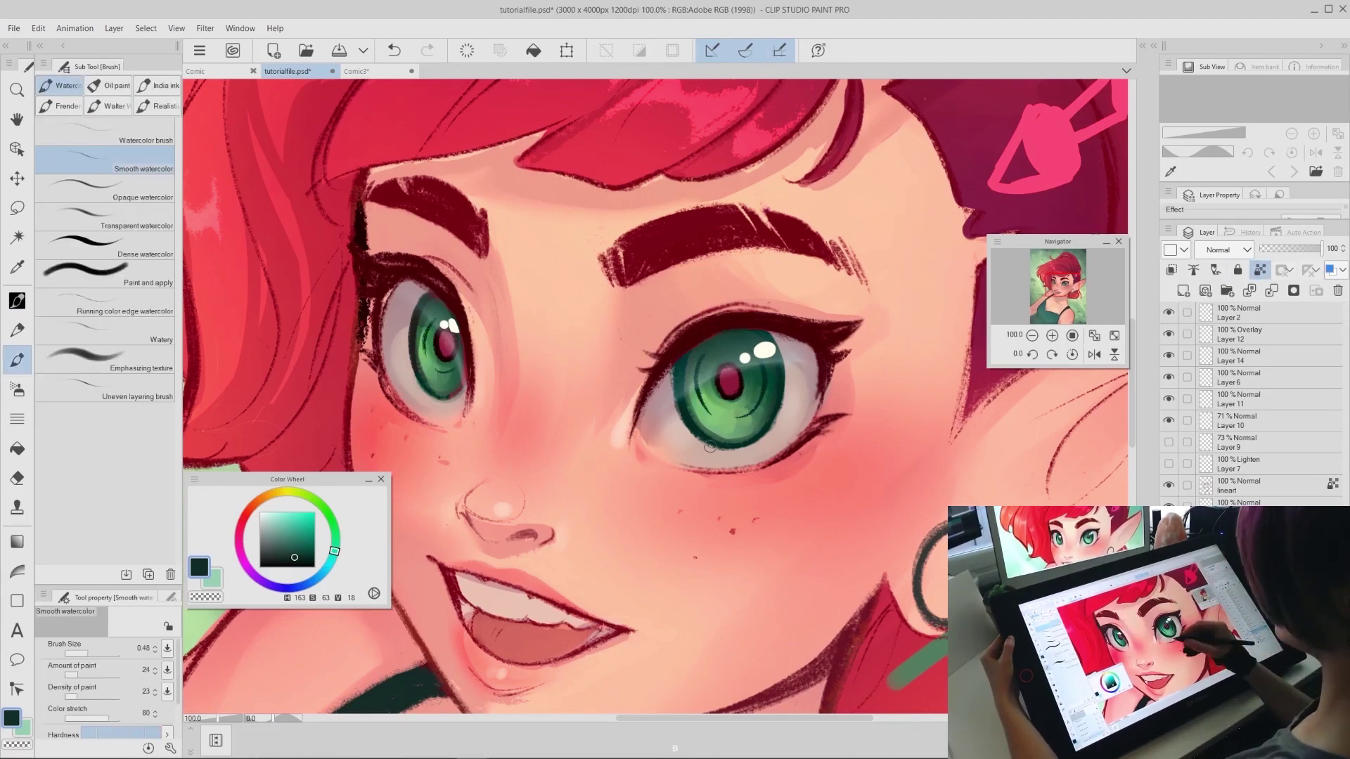
alt+click(710, 338)
click(105, 112)
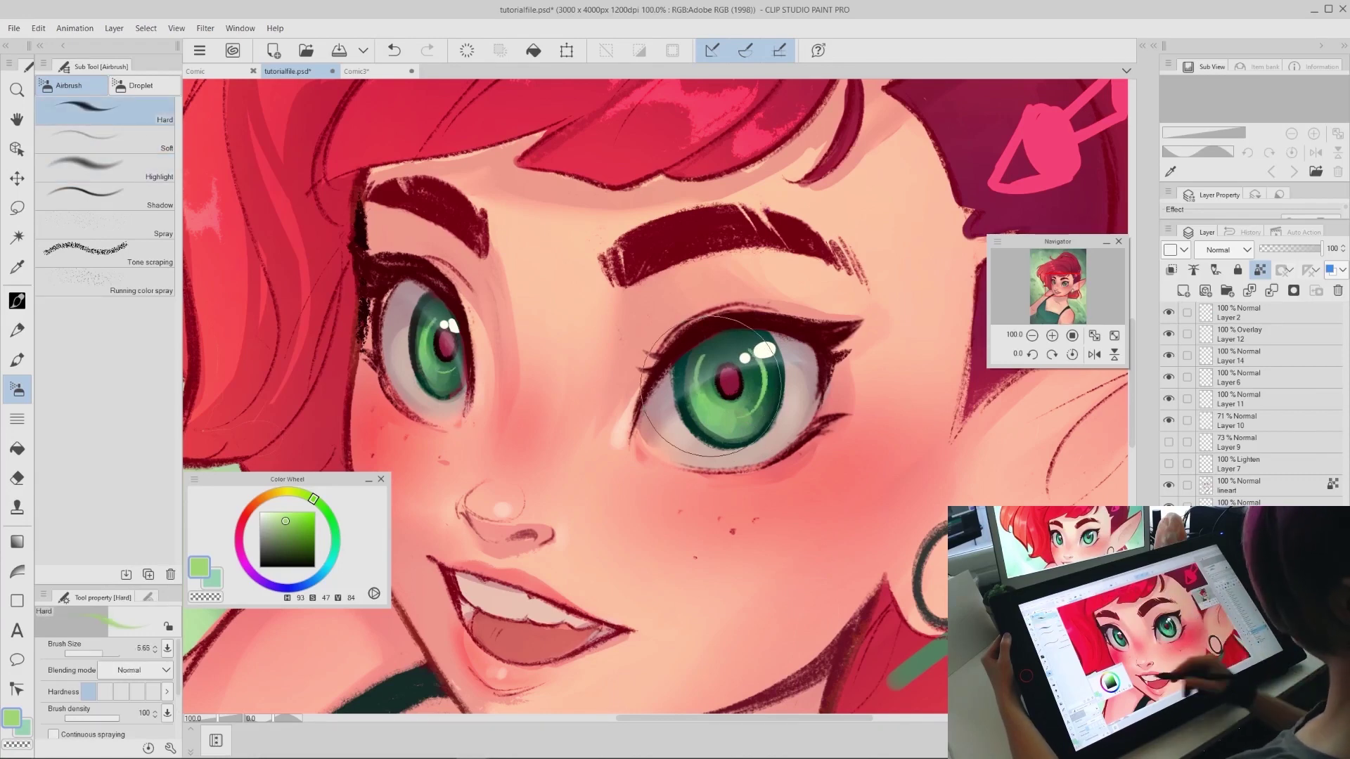
click(306, 549)
alt+click(773, 366)
click(315, 558)
drag(702, 364, 707, 409)
drag(766, 390, 750, 419)
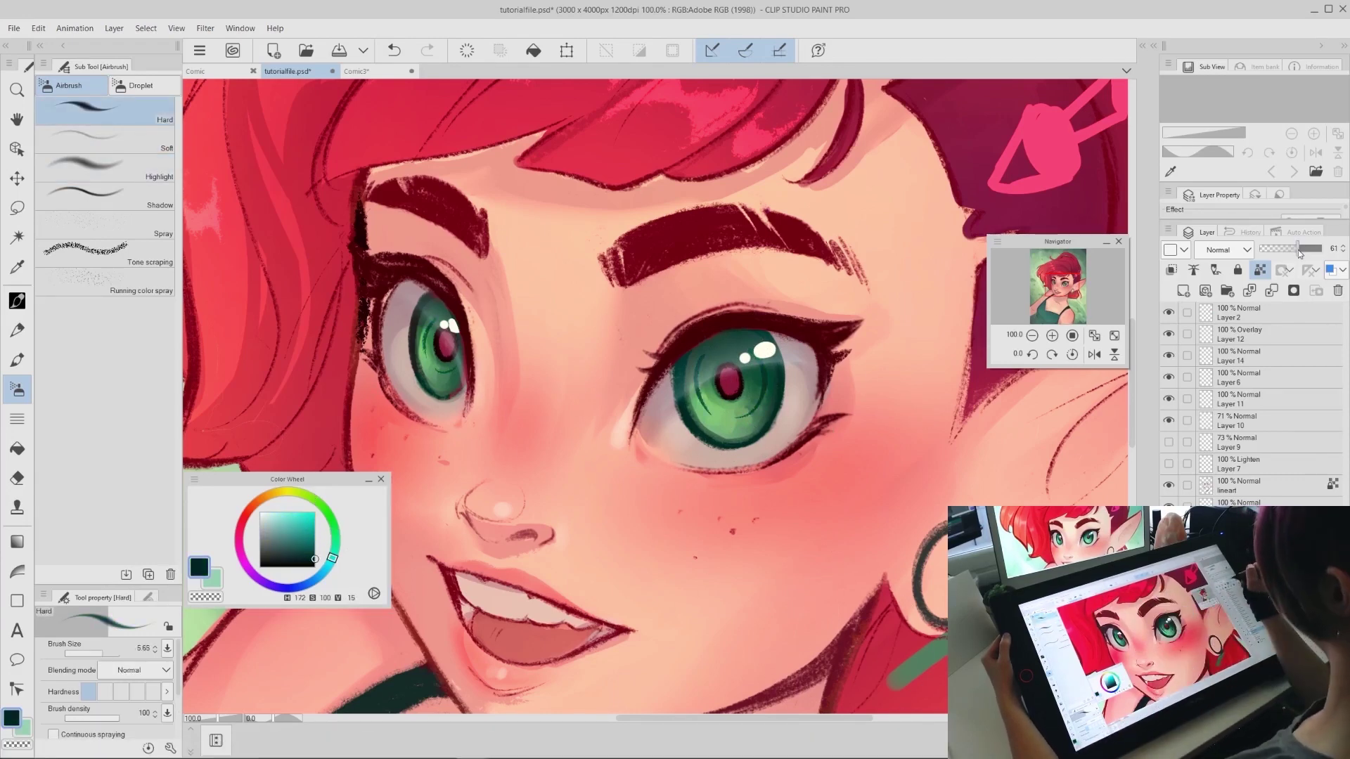
Lower the opacity of the iris detail line layer to about 61%
click(1227, 250)
click(1223, 484)
drag(1313, 250, 1289, 252)
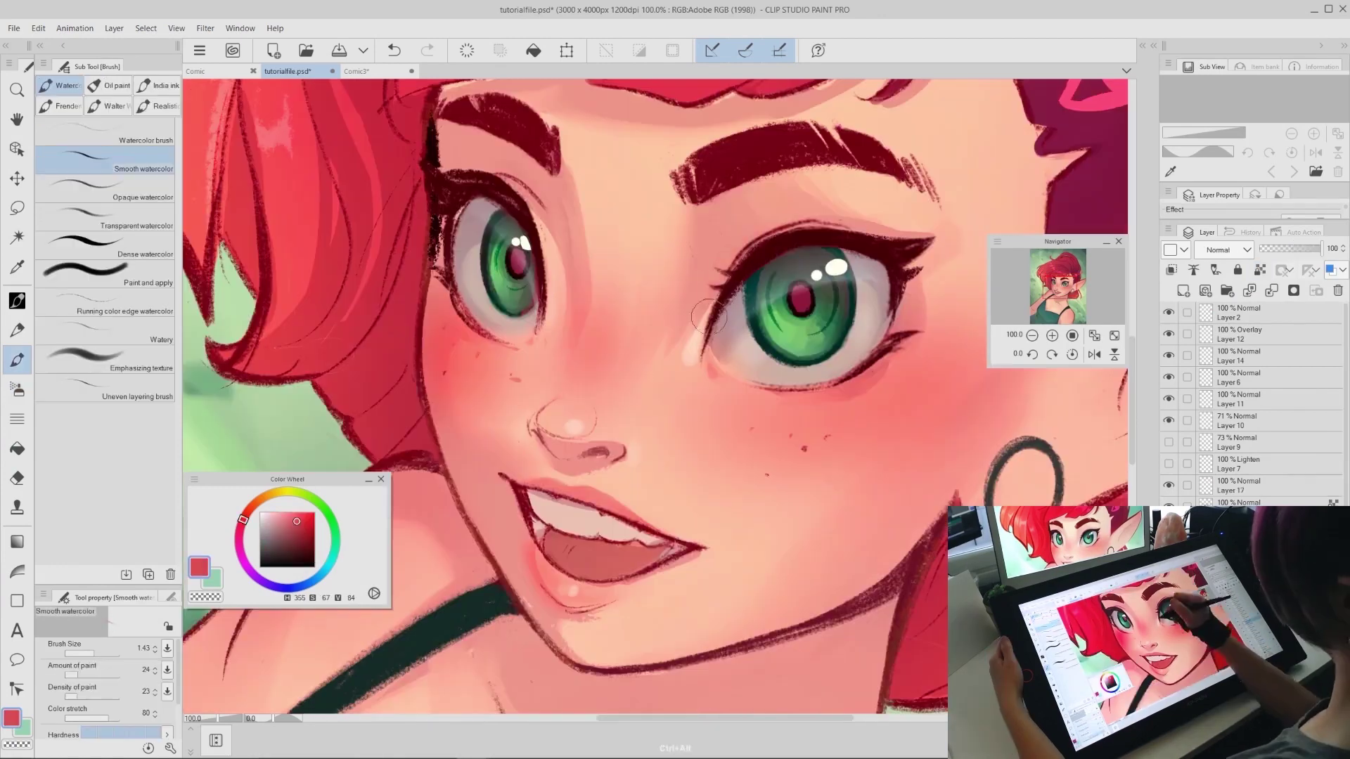
Paint red eyeshadow over both upper eyelids using the Smooth watercolor brush at size 1.43
drag(738, 260, 892, 211)
drag(710, 309, 892, 211)
drag(699, 274, 903, 224)
mouse_move(454, 169)
mouse_down()
mouse_move(527, 179)
mouse_move(555, 232)
mouse_up()
Soften the outer edges of the red eyeshadow on both eyelids using Smooth watercolor with transparent color
key(c)
drag(531, 165, 562, 281)
click(16, 390)
click(17, 360)
click(105, 161)
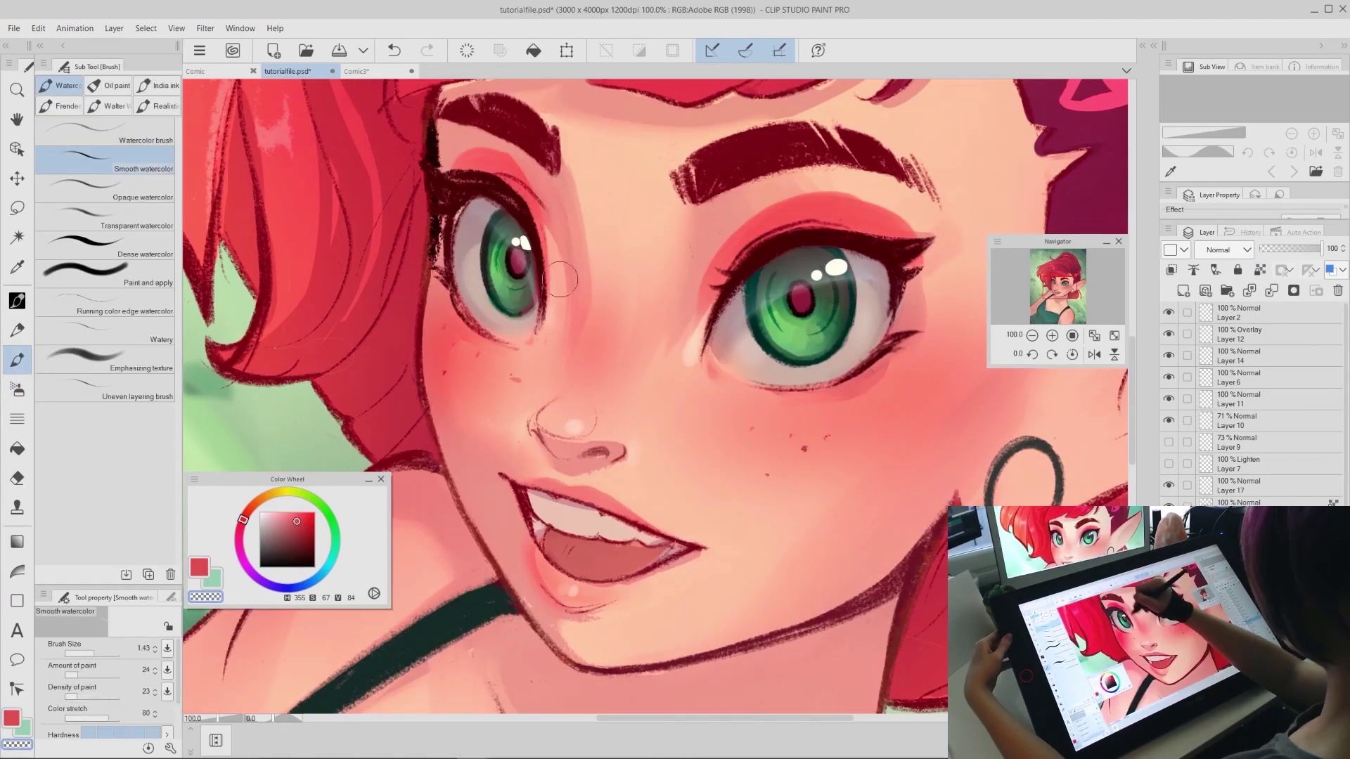
key(ctrl+z)
drag(500, 174, 550, 263)
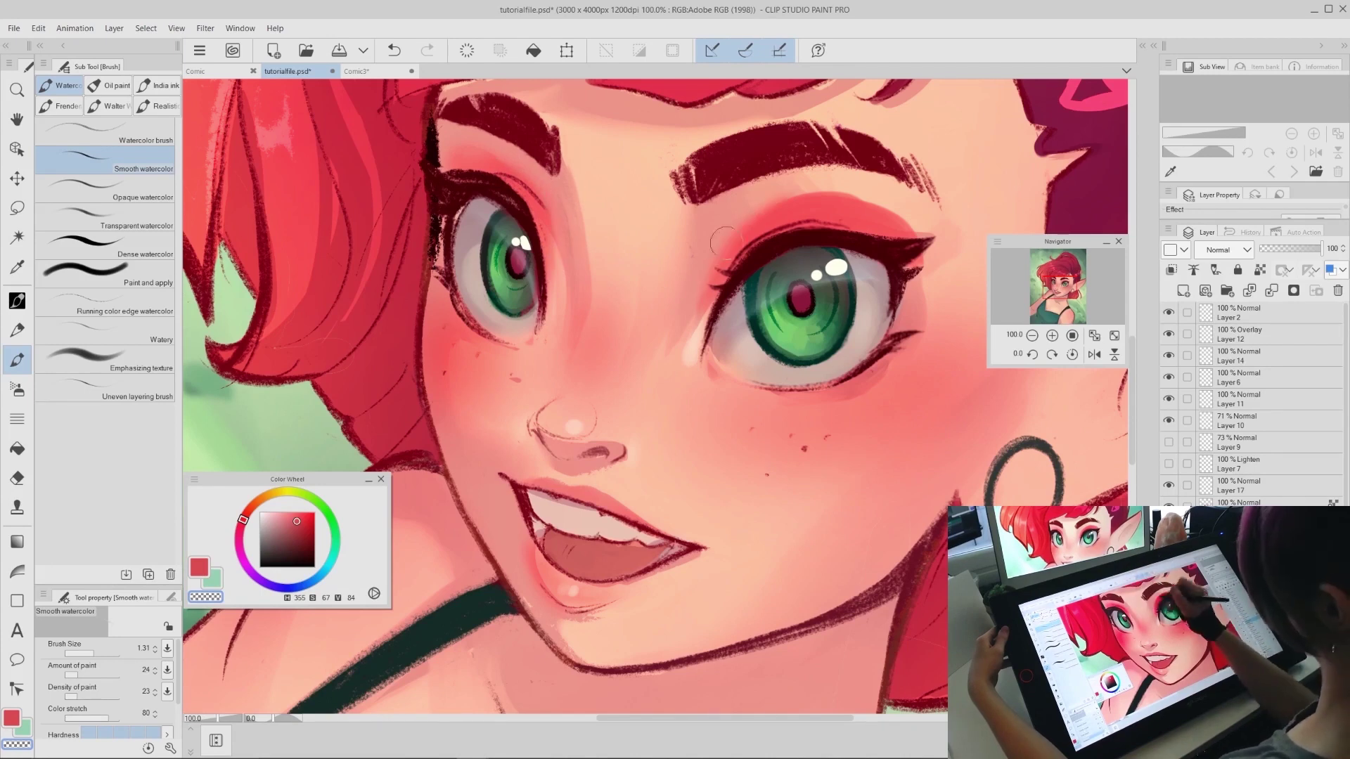
mouse_move(724, 243)
mouse_down()
mouse_move(897, 212)
mouse_move(738, 231)
mouse_move(901, 181)
mouse_move(883, 240)
mouse_up()
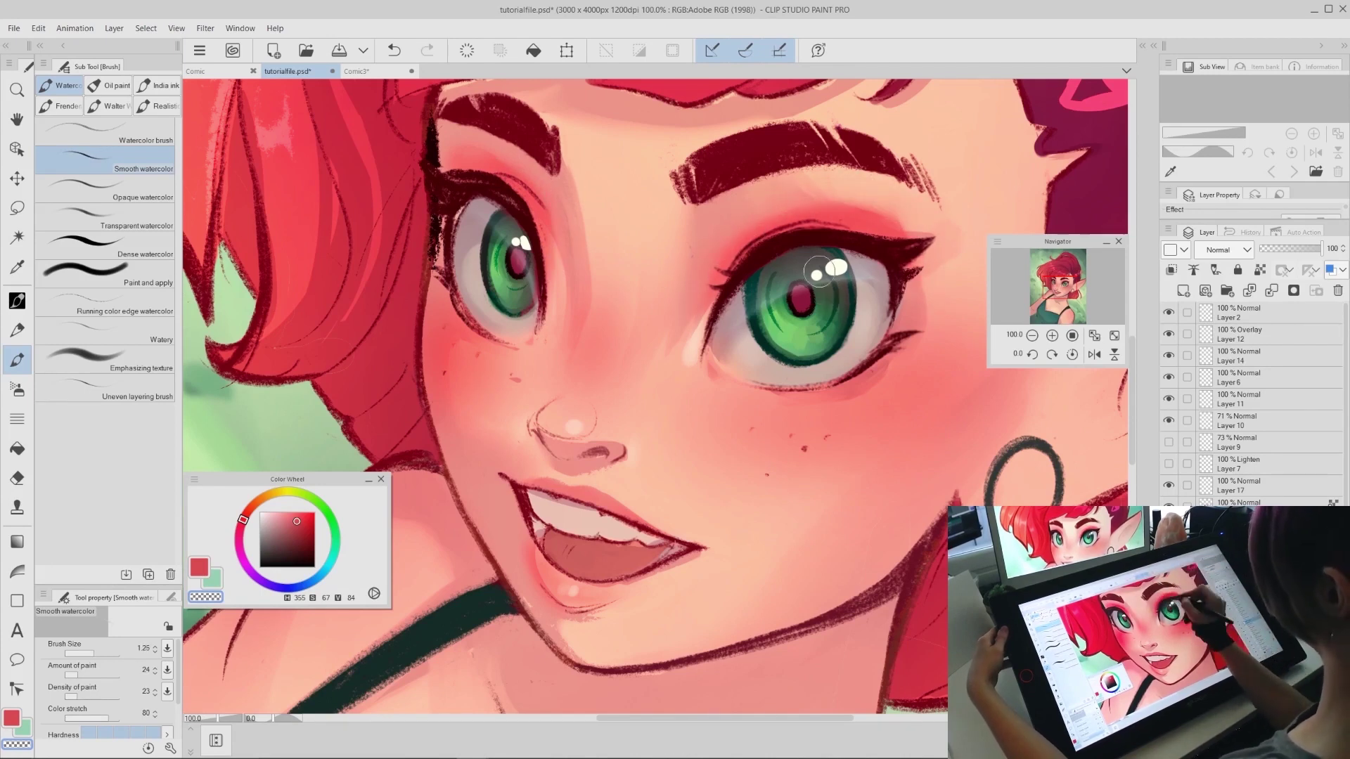
Sample a pale color and brighten the white of the larger eye beside its iris with Smooth watercolor at size 1.25
alt+click(835, 268)
drag(872, 299, 857, 343)
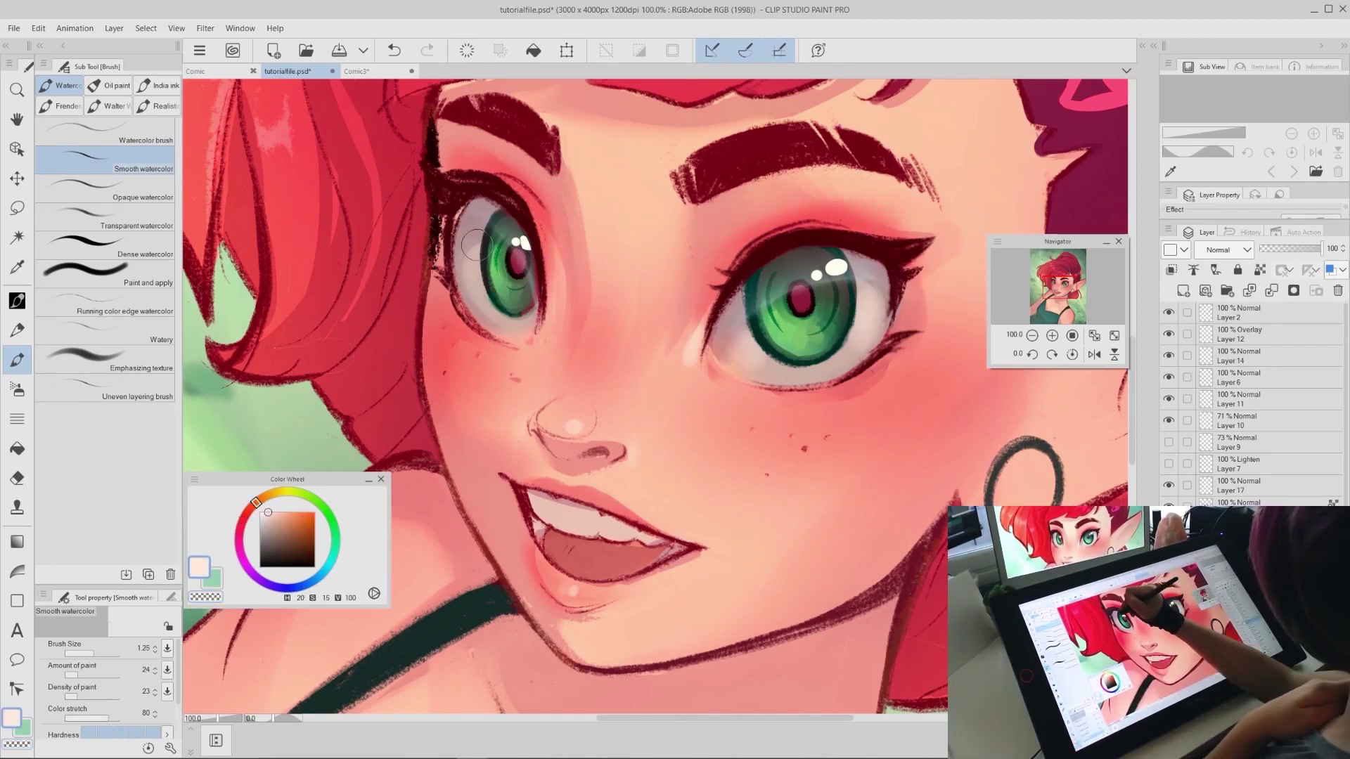
key(p)
key(ctrl+z)
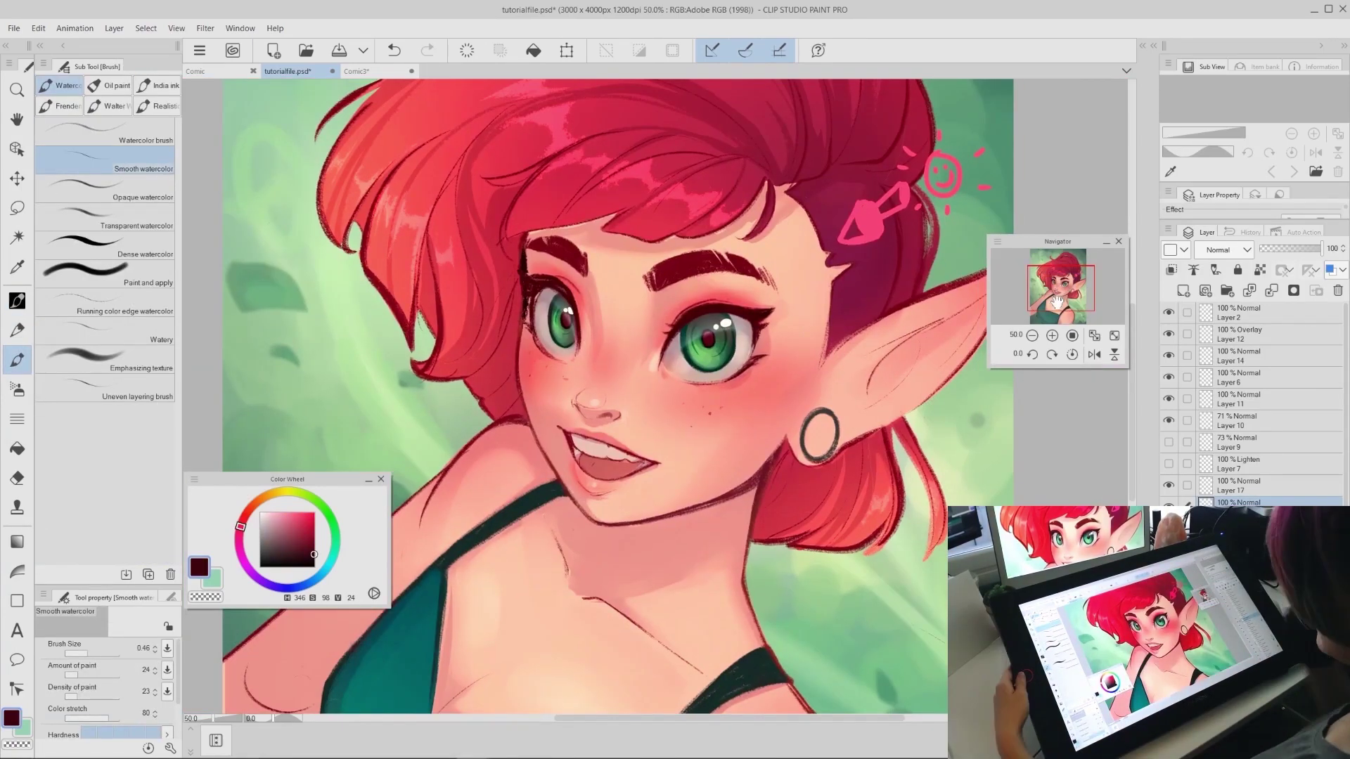
Add a new layer on top of the layer stack and set its blending mode to Add (Glow)
key(b)
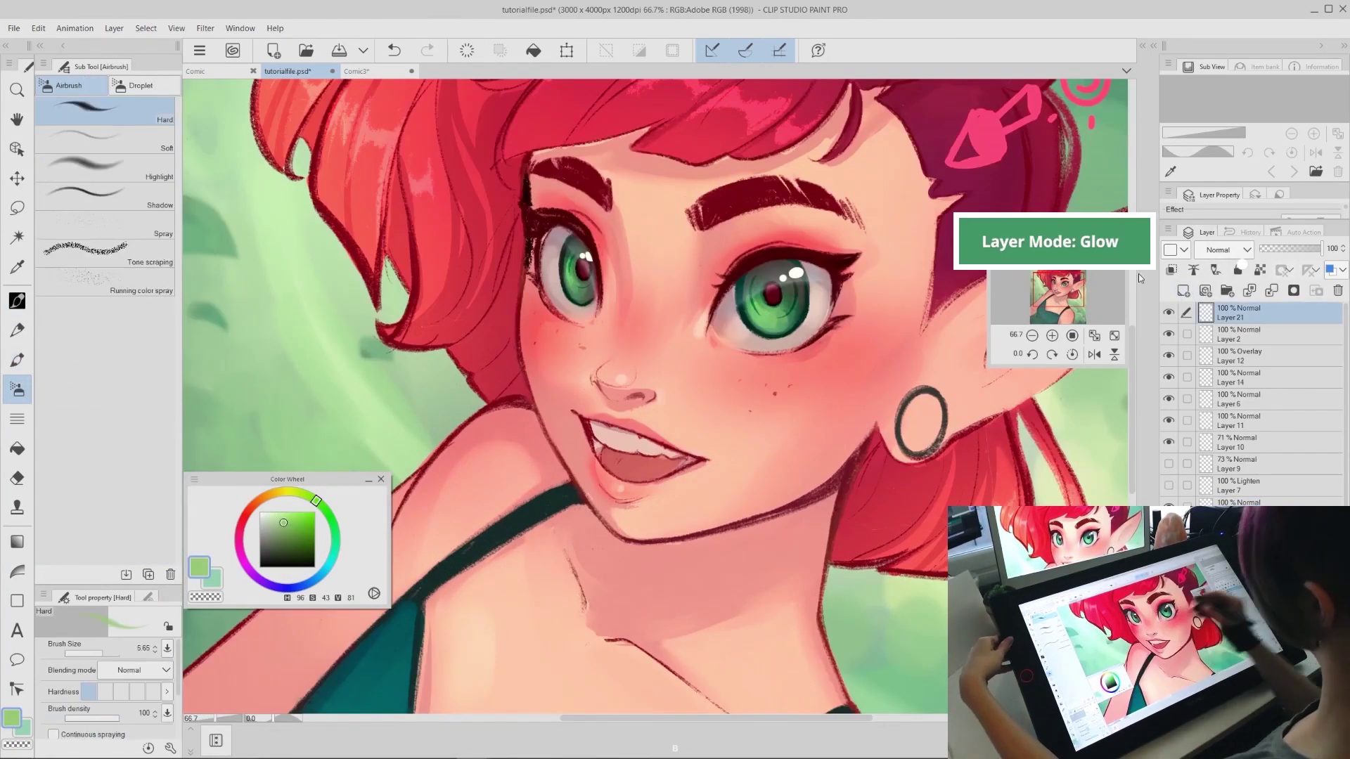
click(1225, 250)
click(1224, 438)
Try a light green glow over the larger iris with the Hard airbrush at size 8.11, then undo it
key(ctrl+z)
mouse_move(765, 318)
mouse_down()
mouse_move(797, 322)
mouse_move(764, 391)
mouse_up()
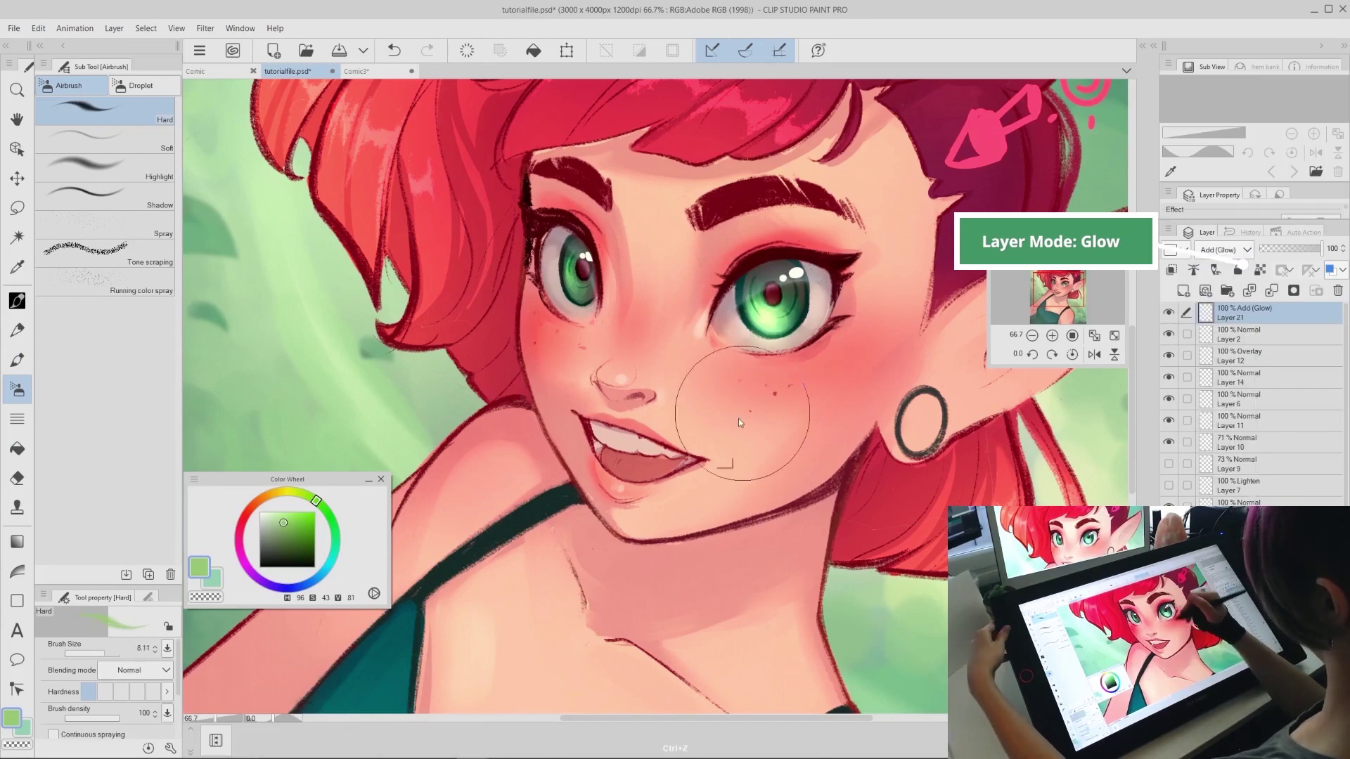
alt+click(762, 320)
drag(760, 331, 776, 326)
key(ctrl+z)
Choose a darker saturated green (H 90, S 100, V 43) and airbrush a subtle glow over the irises with the Hard airbrush
click(301, 493)
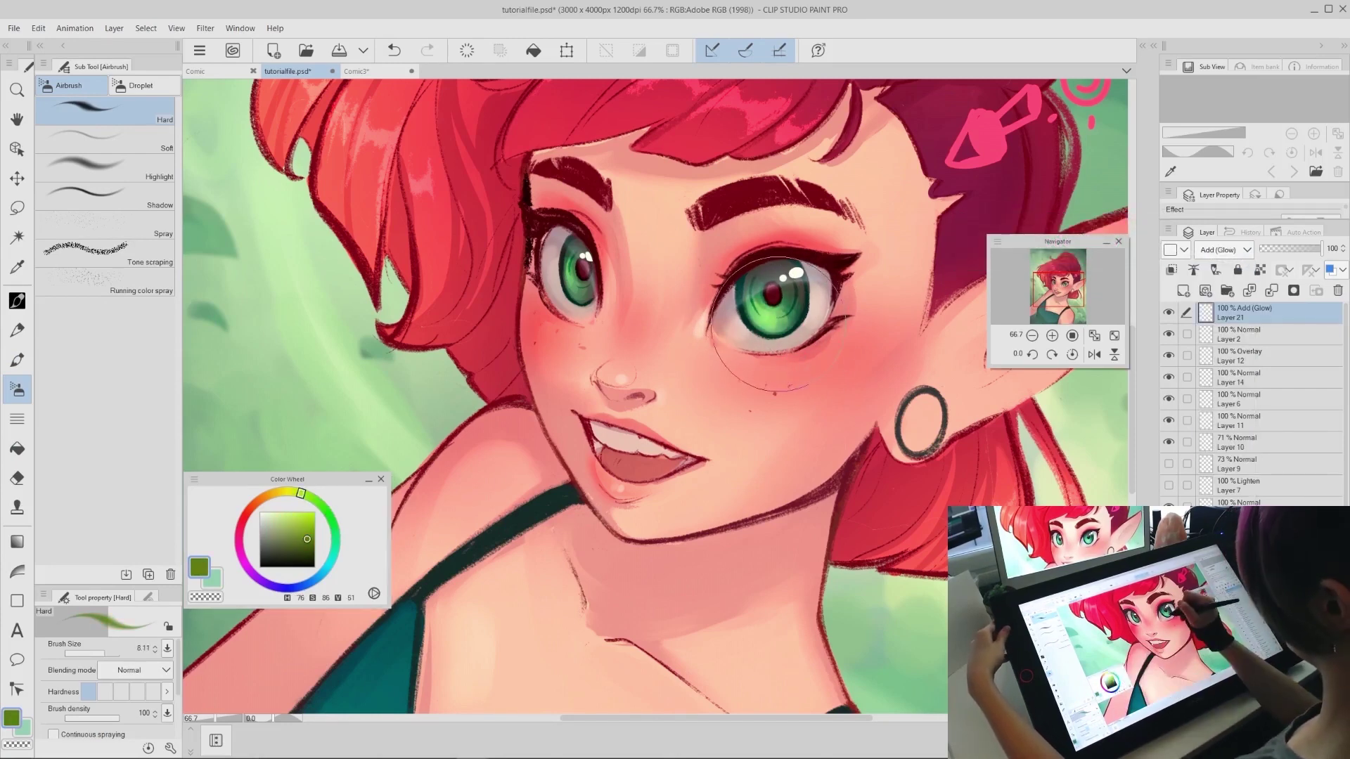
click(312, 498)
click(315, 543)
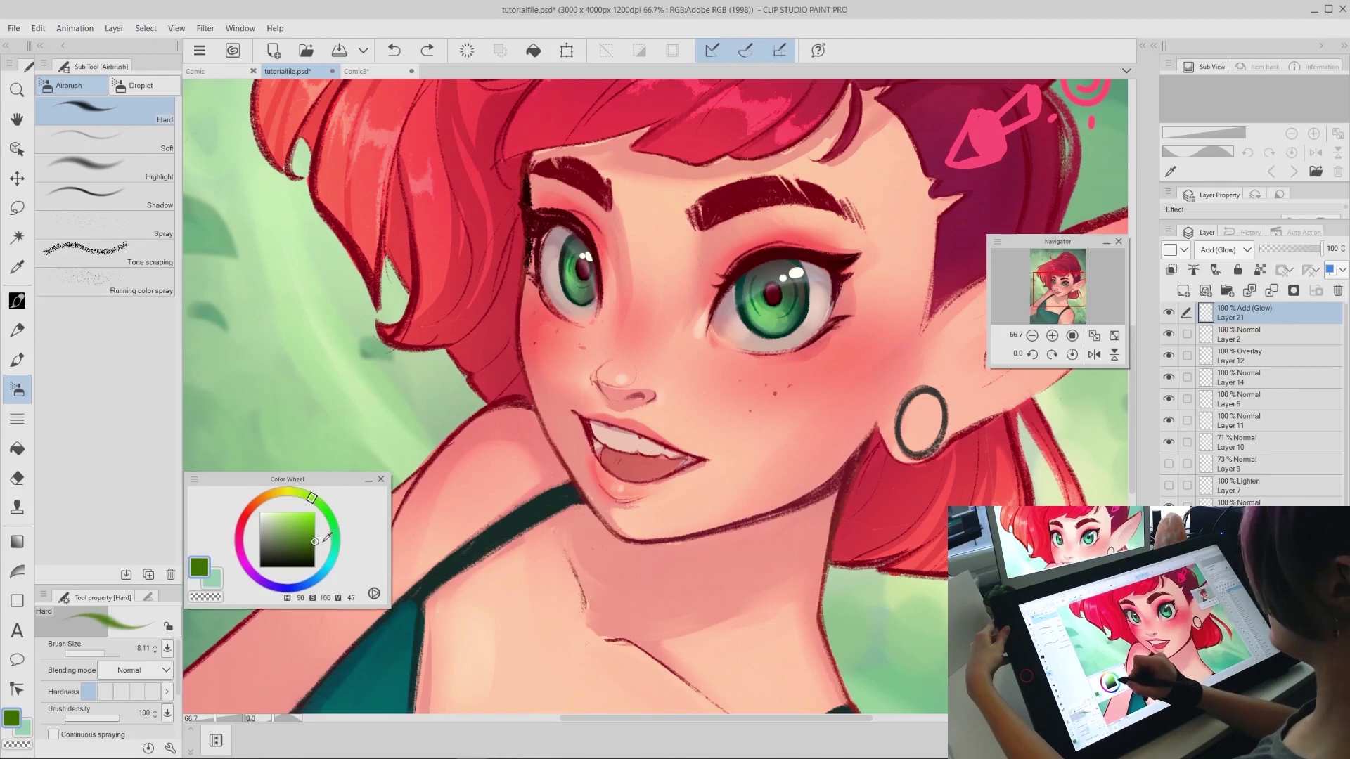
drag(658, 304, 627, 303)
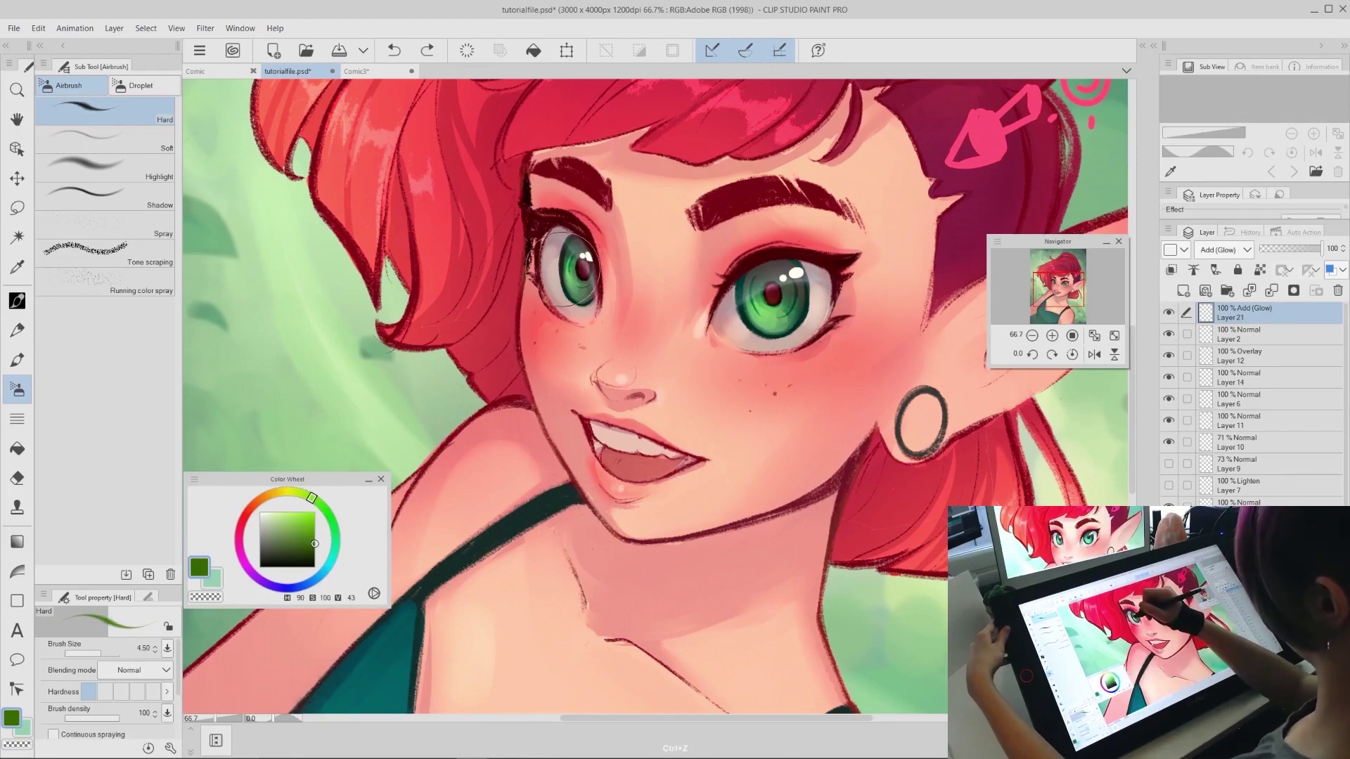
key(ctrl+z)
Try a muted brown glow (H 14, S 16, V 48) on the larger eye with the Hard airbrush at size 4.50, then undo it
click(251, 506)
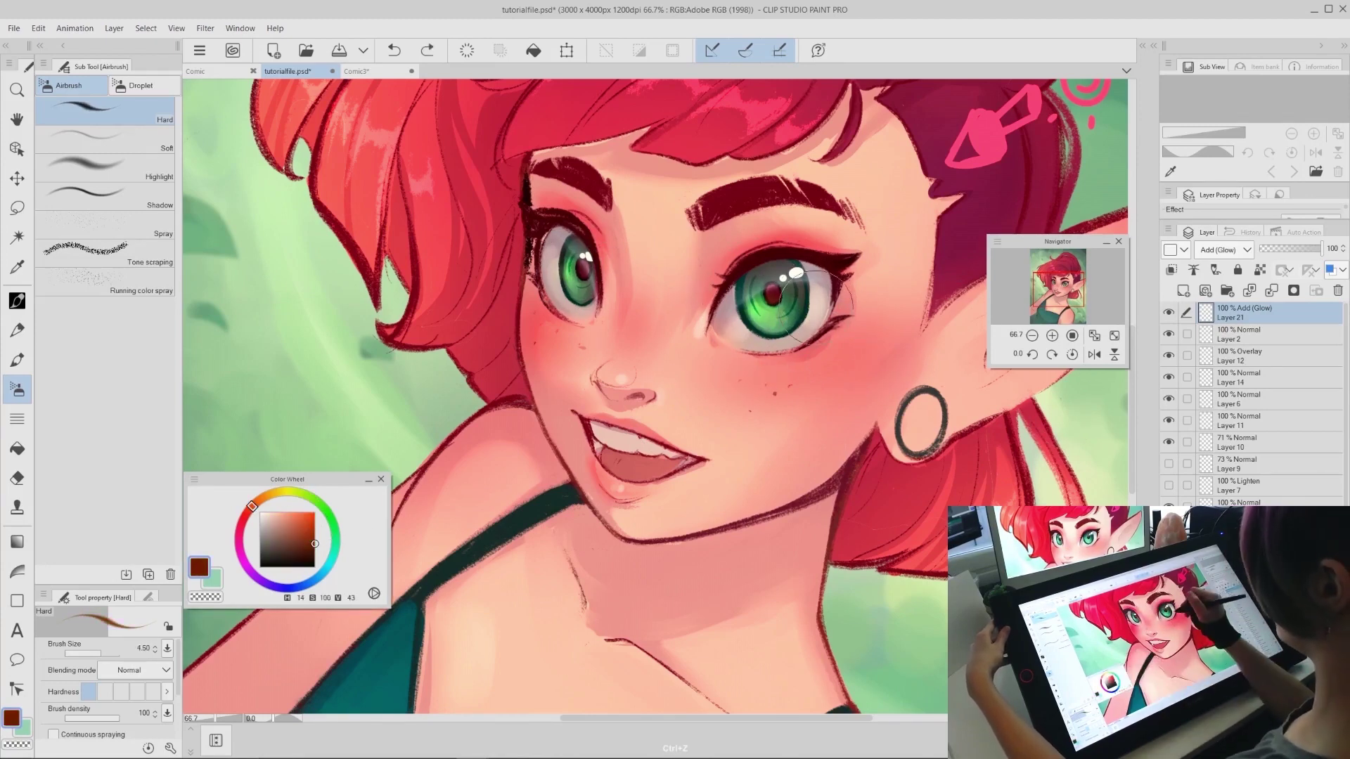
click(269, 541)
drag(731, 327, 774, 332)
key(ctrl+z)
Hide the layer holding the pink sun and arrow sketch to check the portrait without it
scroll(1053, 425, down, 2)
scroll(1053, 425, up, 2)
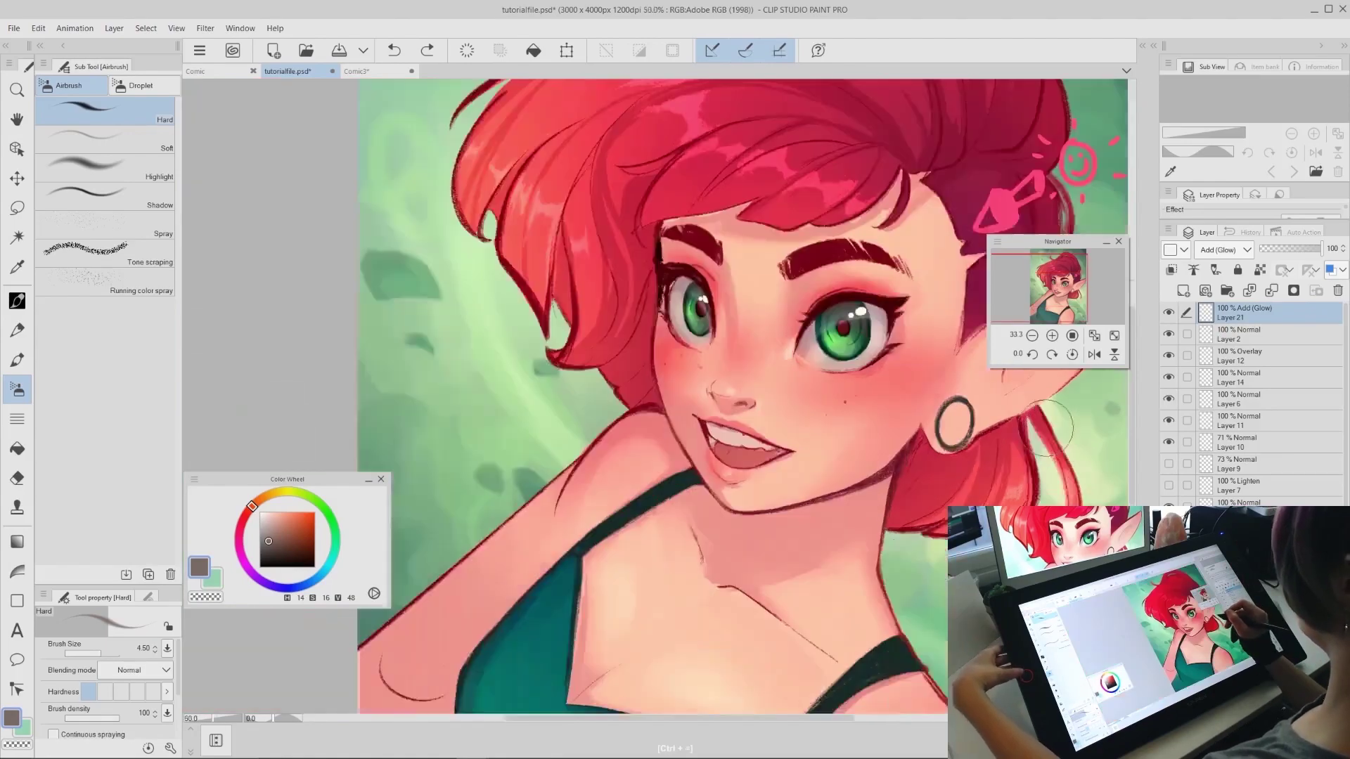
click(1168, 334)
click(1168, 334)
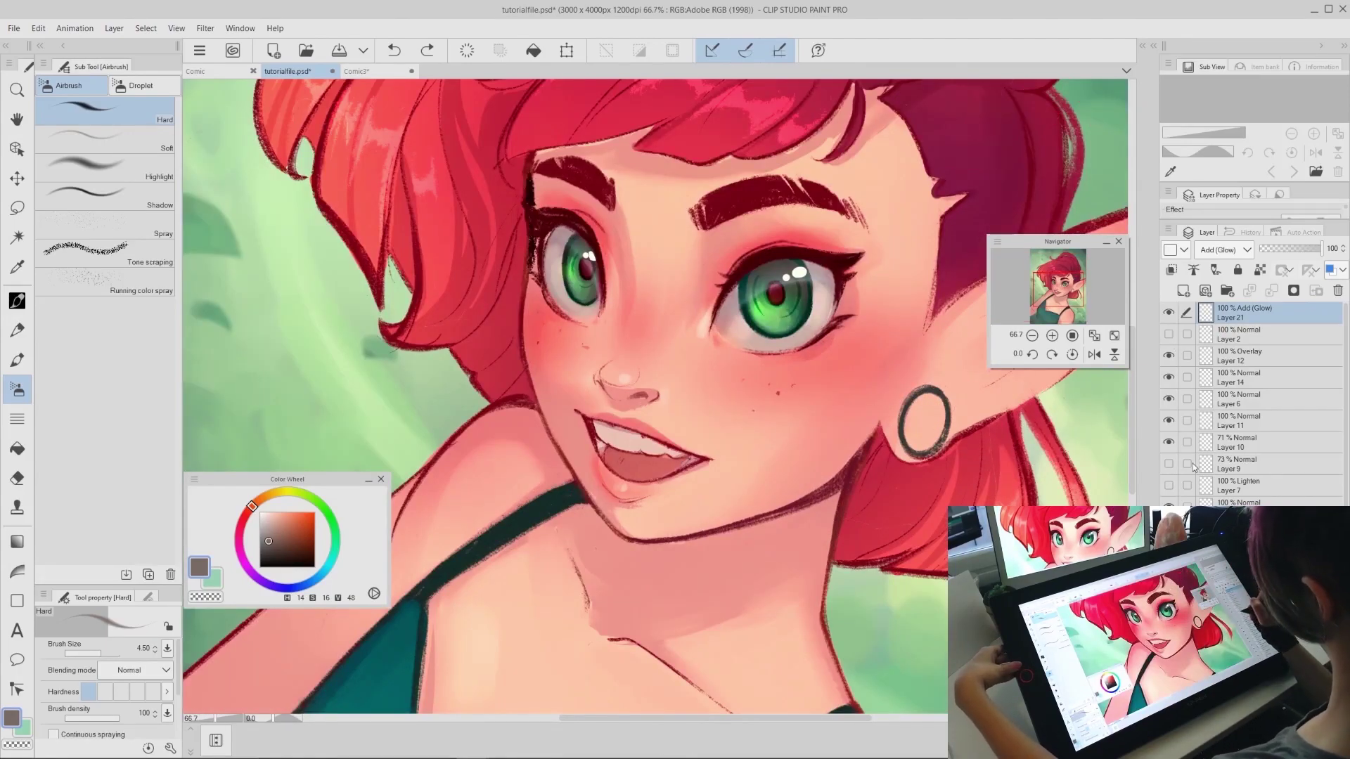